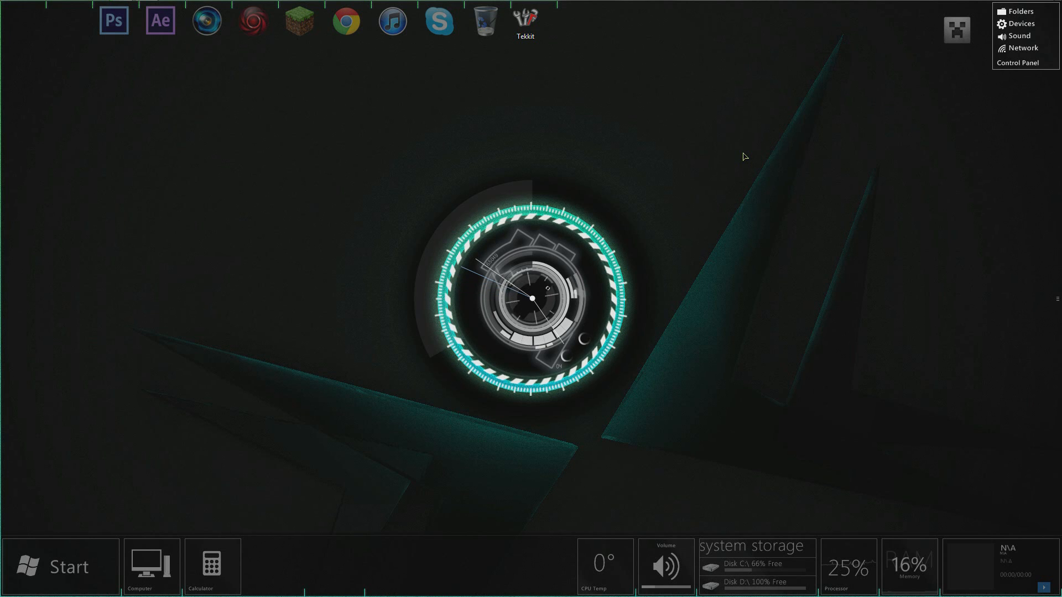
Check the Battlefield 3 update progress in Origin, and minimise its window.
{"action": "left_click", "coordinate": [152, 9]}
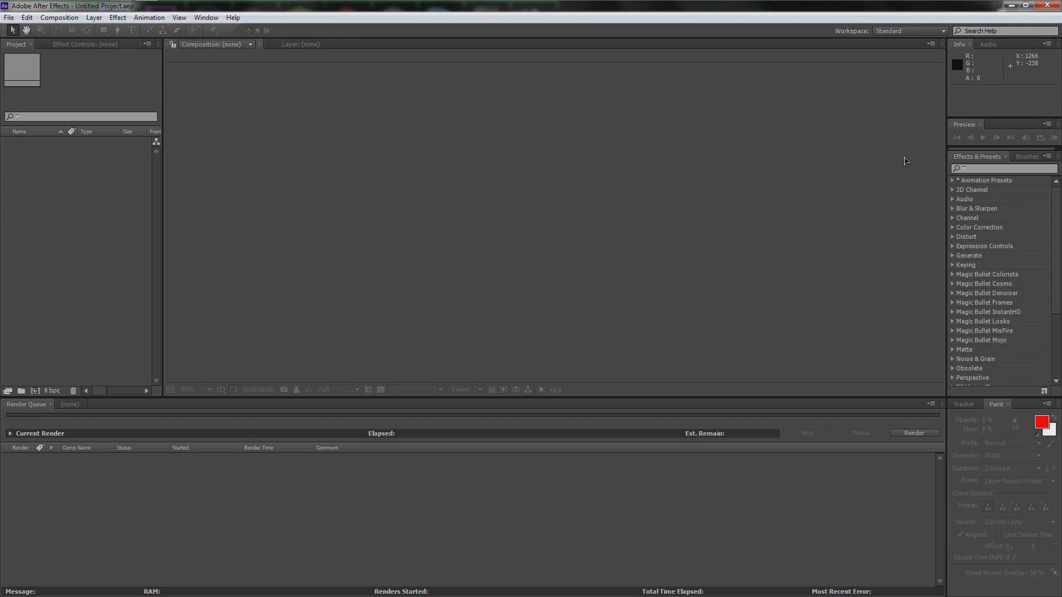
{"action": "left_click", "coordinate": [1011, 5]}
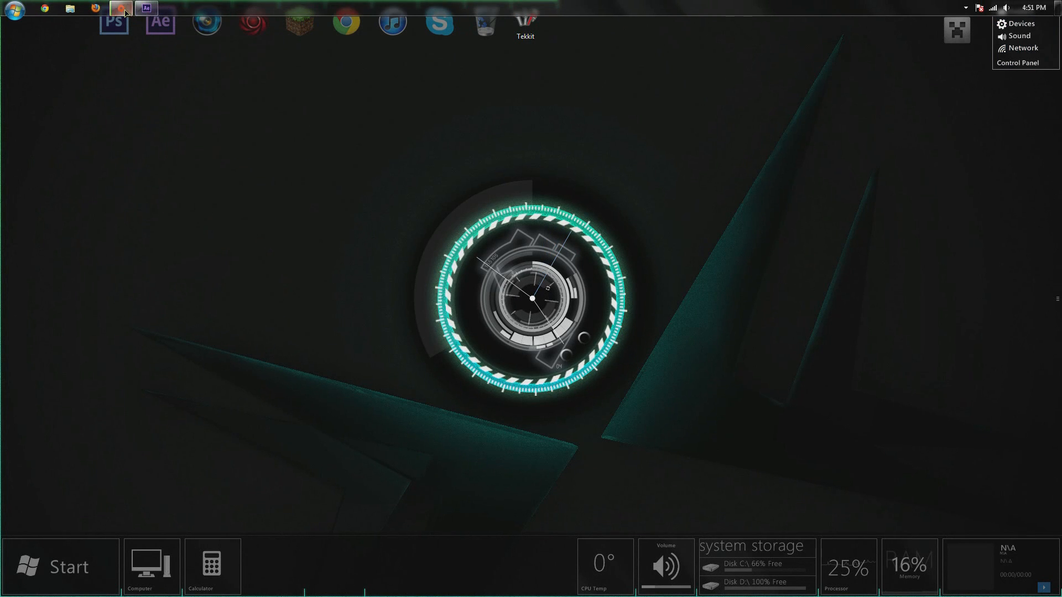
{"action": "left_click", "coordinate": [121, 8]}
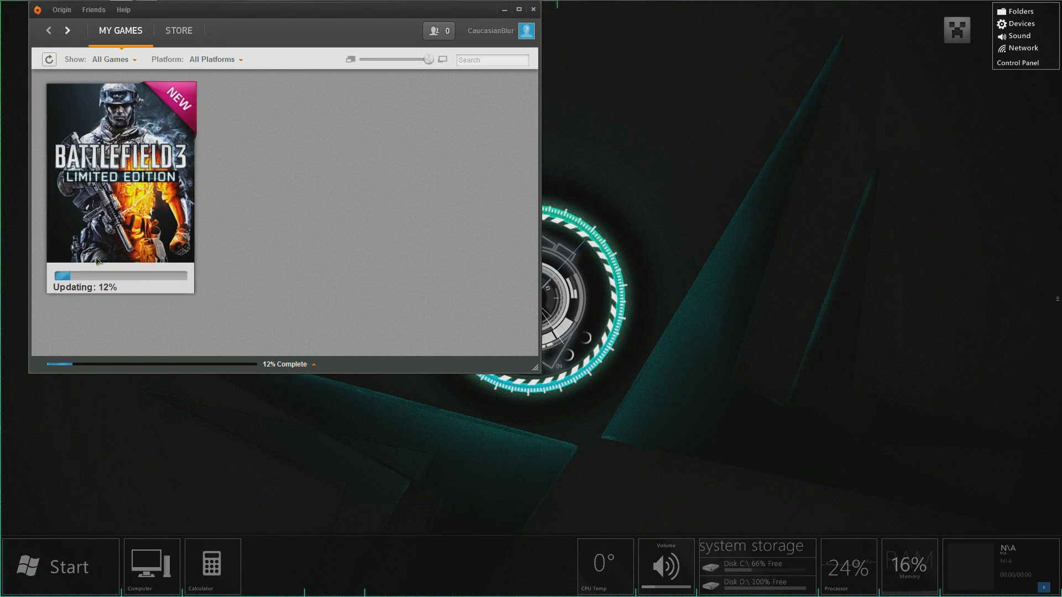
{"action": "mouse_move", "coordinate": [113, 172]}
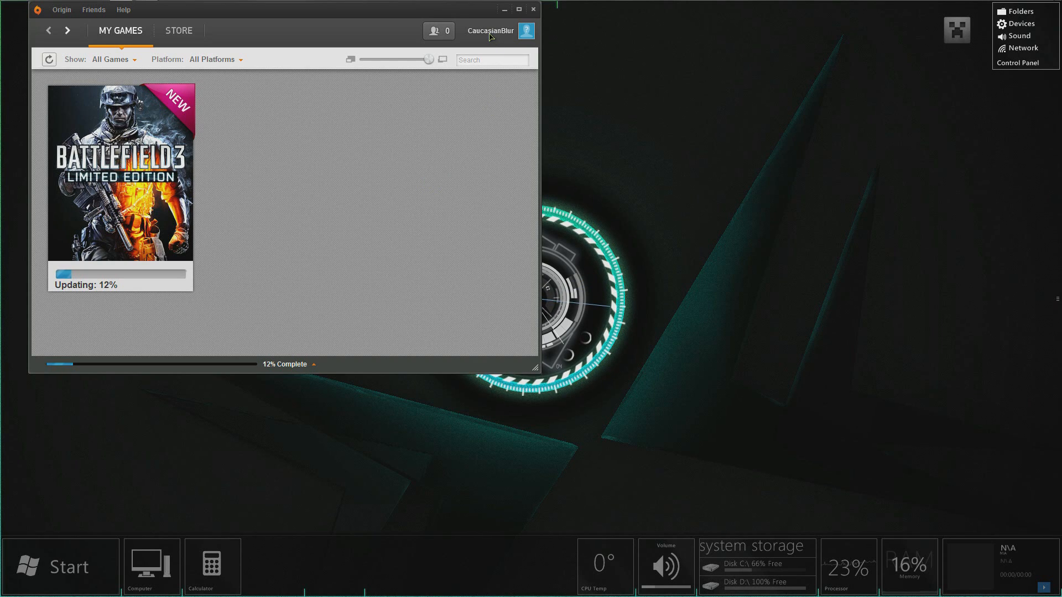
{"action": "left_click", "coordinate": [505, 9]}
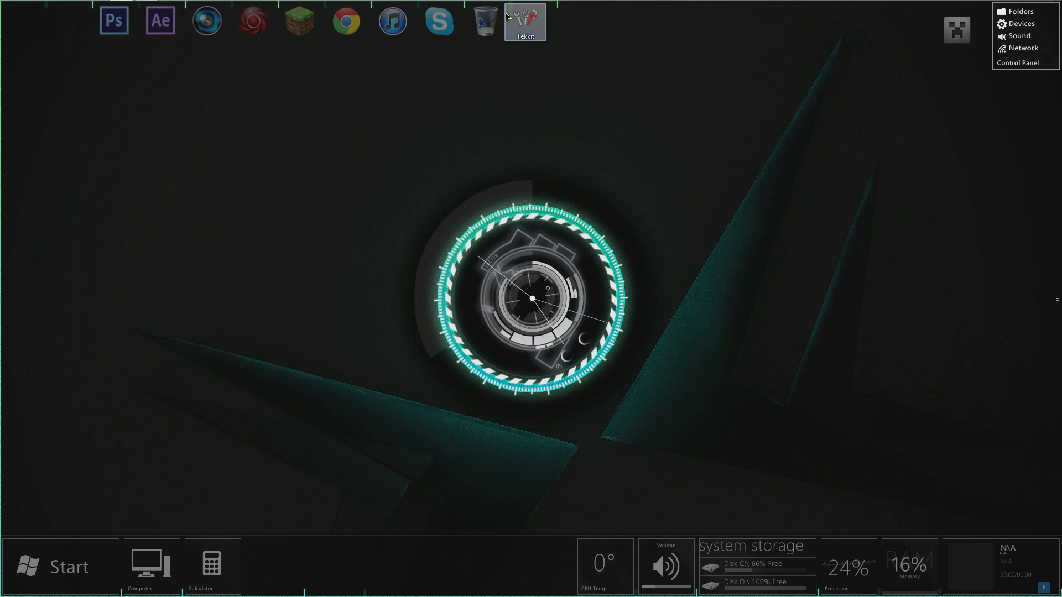
Switch to After Effects and create an HDTV 1080 29.97 composition named Glossy with a duration of 6 seconds.
{"action": "mouse_move", "coordinate": [151, 7]}
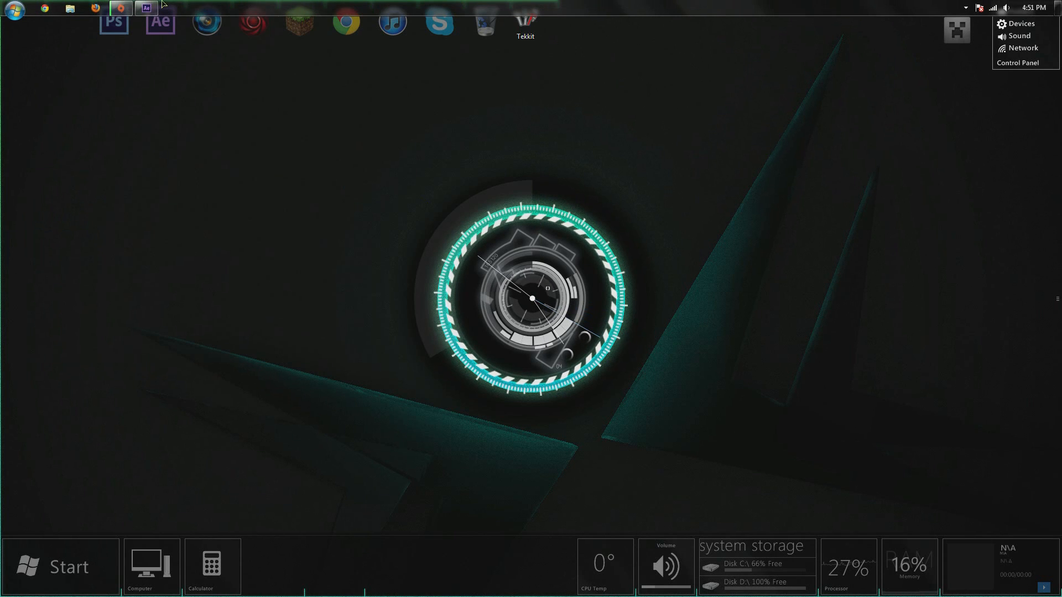
{"action": "left_click", "coordinate": [152, 8]}
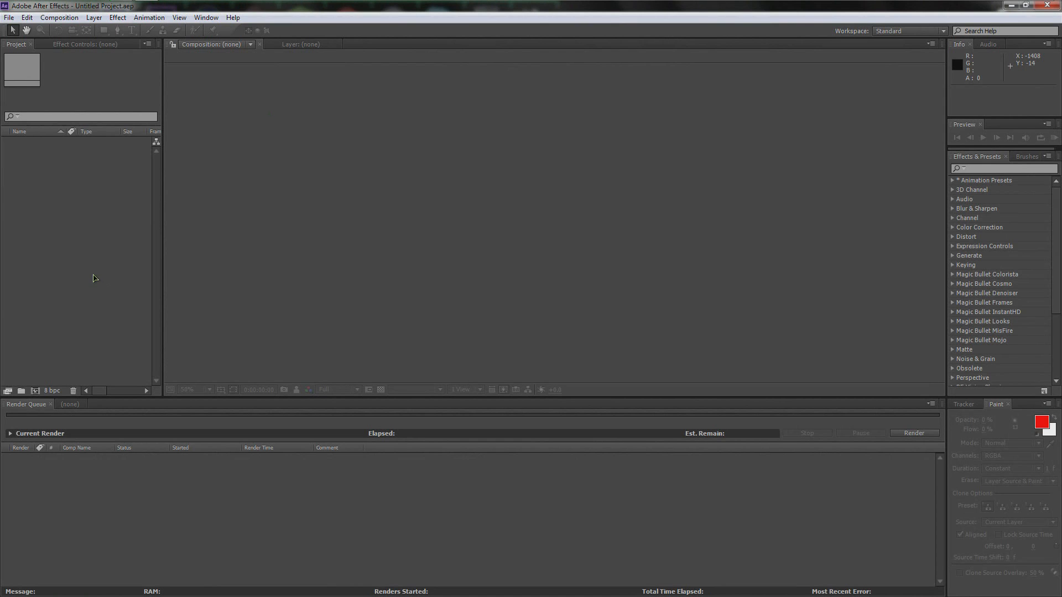
{"action": "left_click", "coordinate": [35, 390]}
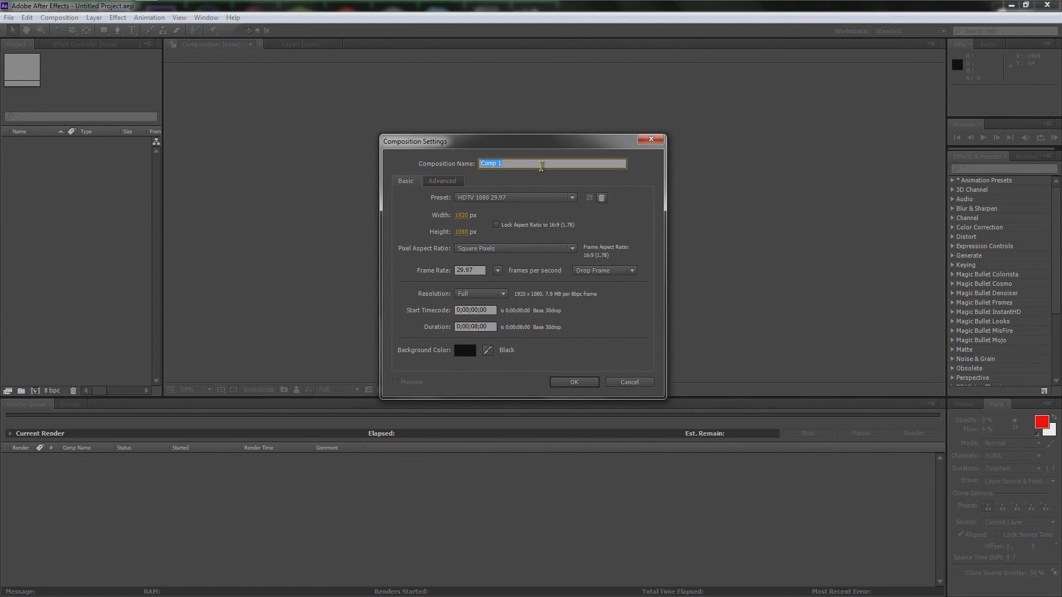
{"action": "type", "text": "Glossy"}
{"action": "left_click", "coordinate": [484, 330]}
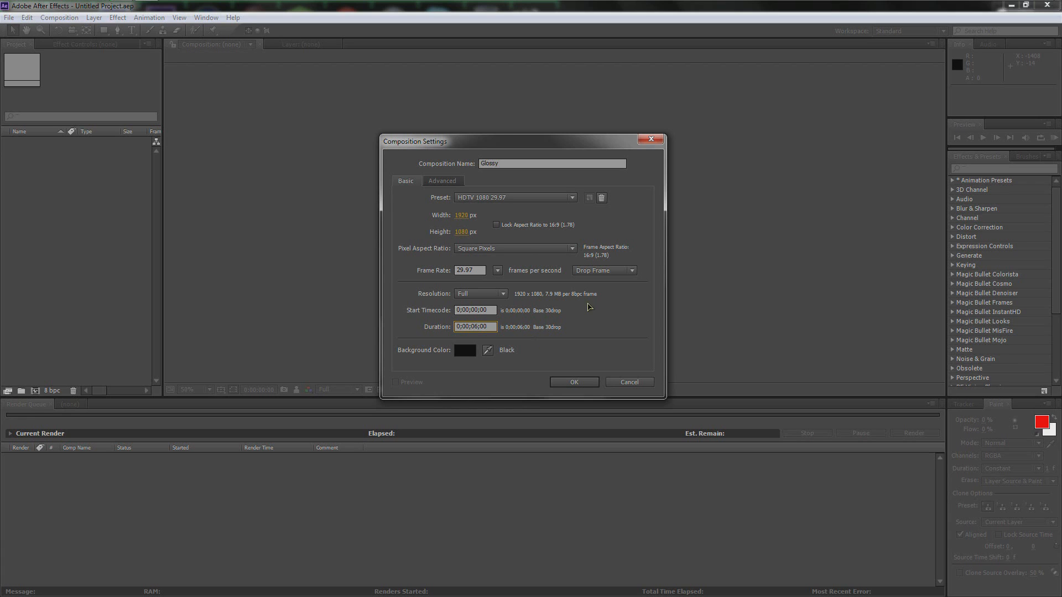
{"action": "left_click", "coordinate": [575, 383]}
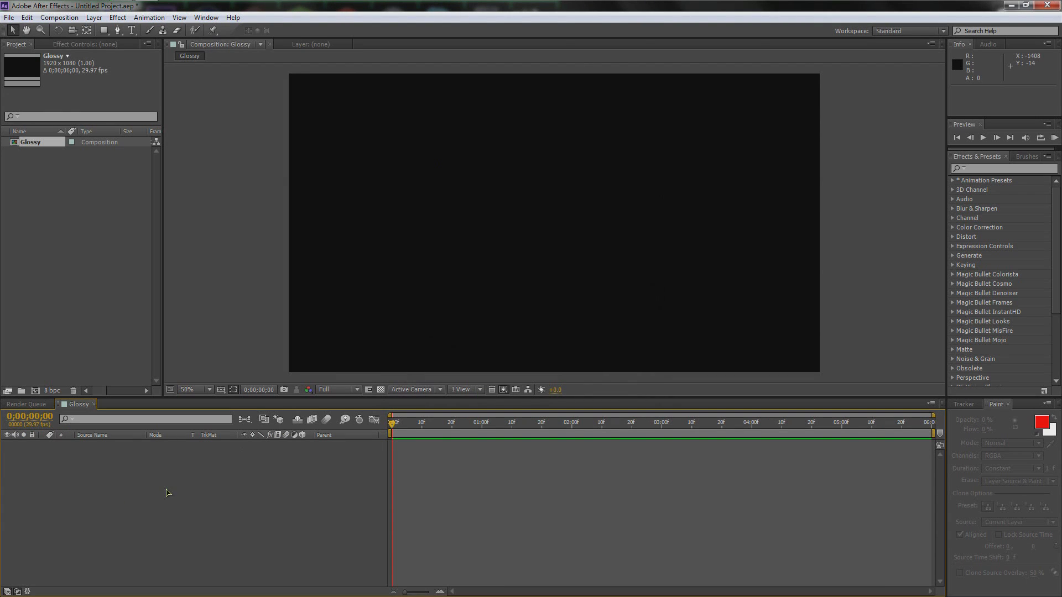
Create a 1920 x 1080 px solid layer named BG in near-white FCFCFC.
{"action": "right_click", "coordinate": [133, 481]}
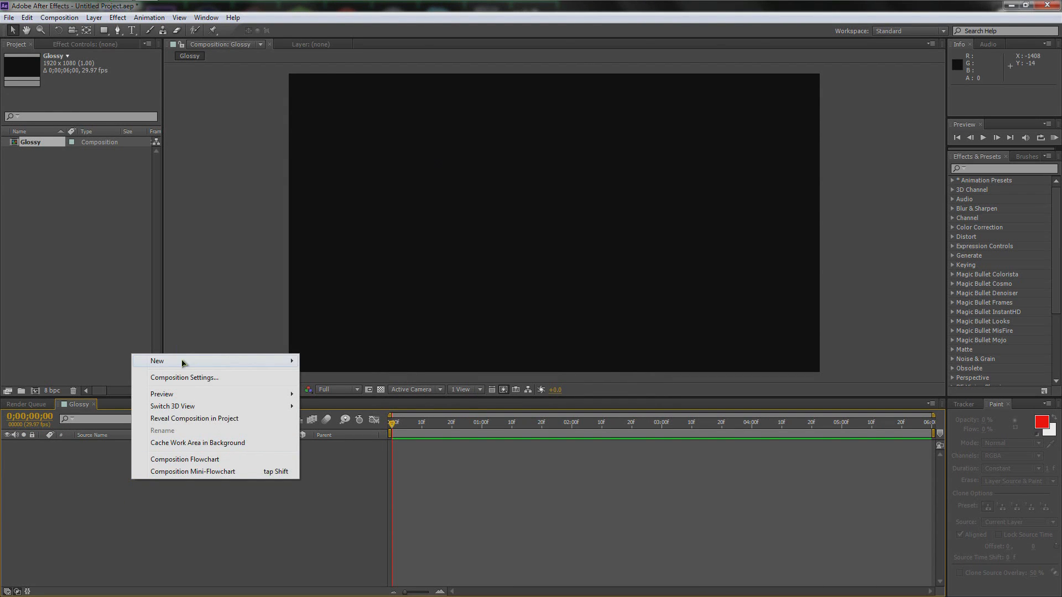
{"action": "mouse_move", "coordinate": [185, 360]}
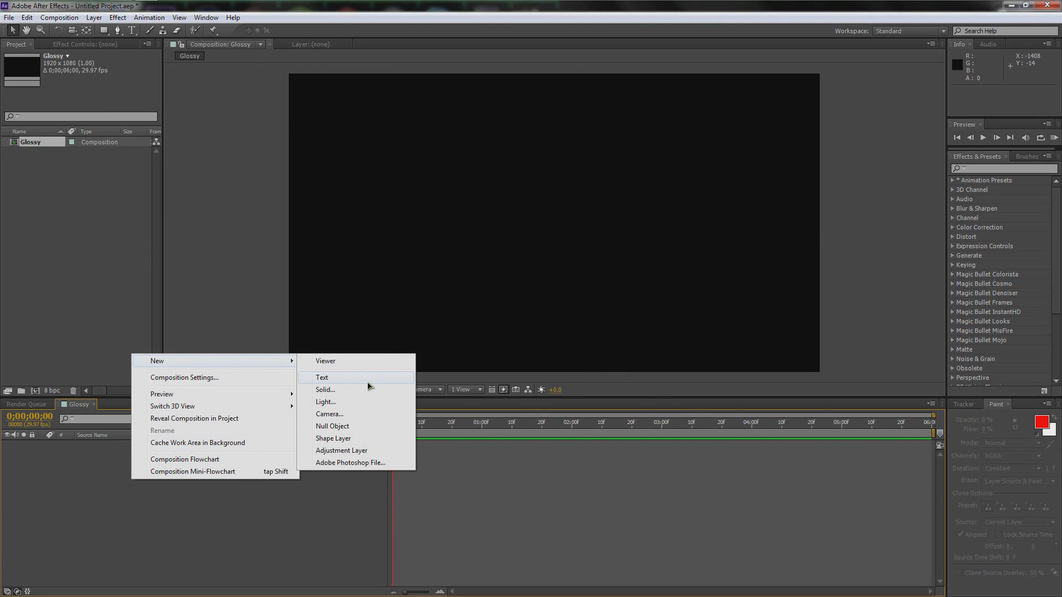
{"action": "left_click", "coordinate": [355, 390]}
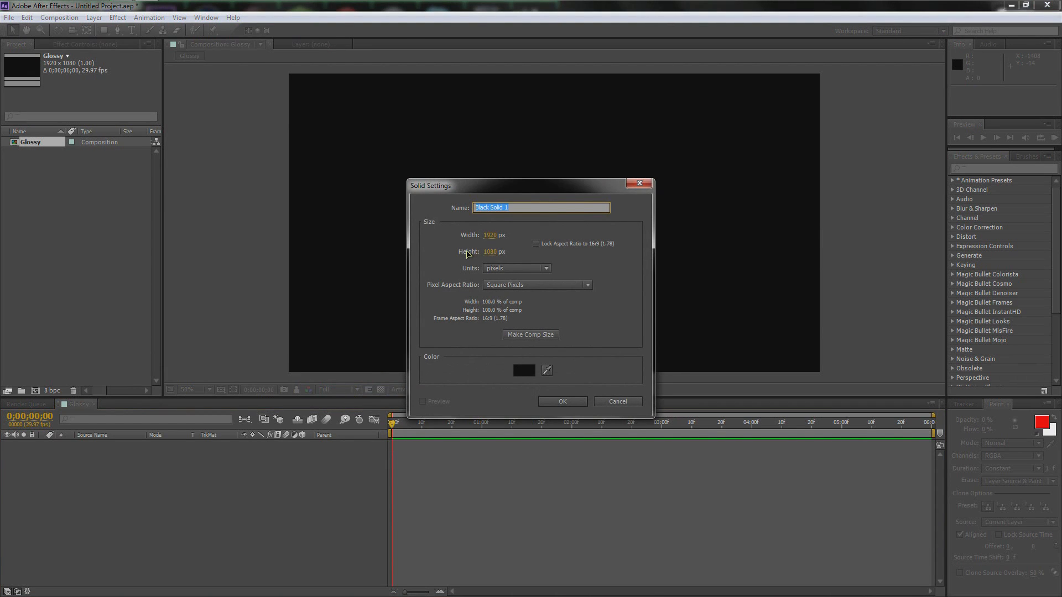
{"action": "type", "text": "BG"}
{"action": "left_click", "coordinate": [521, 375]}
{"action": "left_click_drag", "start_coordinate": [526, 374], "coordinate": [432, 364]}
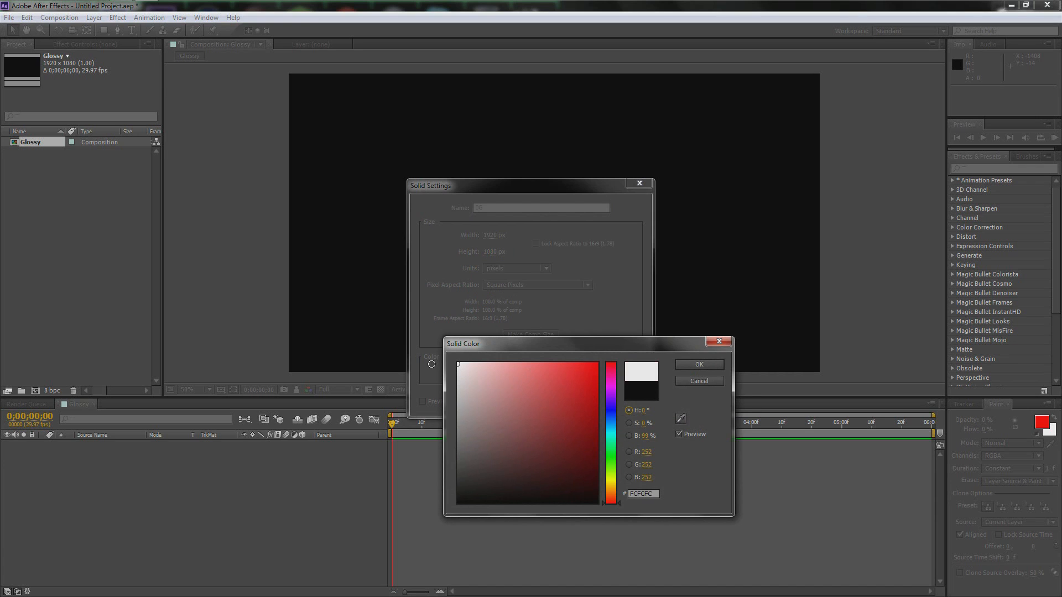
{"action": "left_click", "coordinate": [699, 365]}
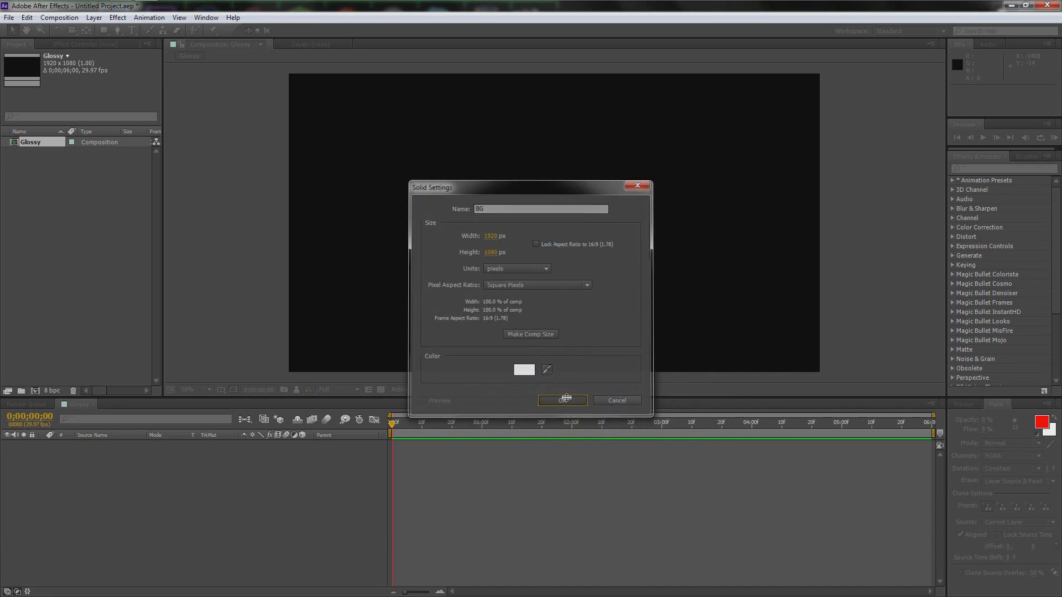
{"action": "left_click", "coordinate": [564, 400]}
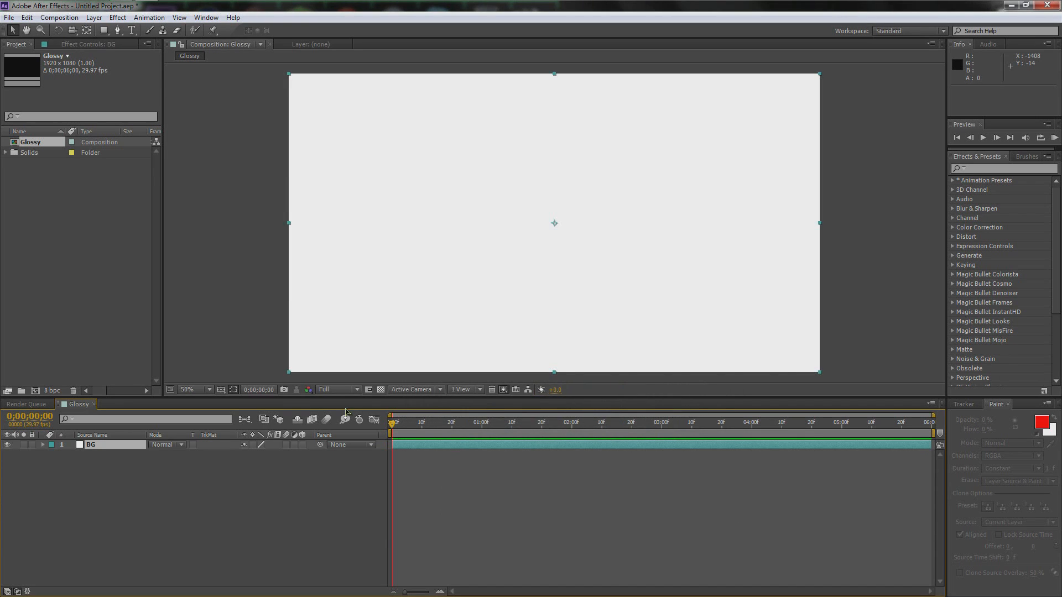
Create a black 1920 x 1080 px solid layer named Viggy above the BG layer.
{"action": "right_click", "coordinate": [99, 487]}
{"action": "mouse_move", "coordinate": [144, 366]}
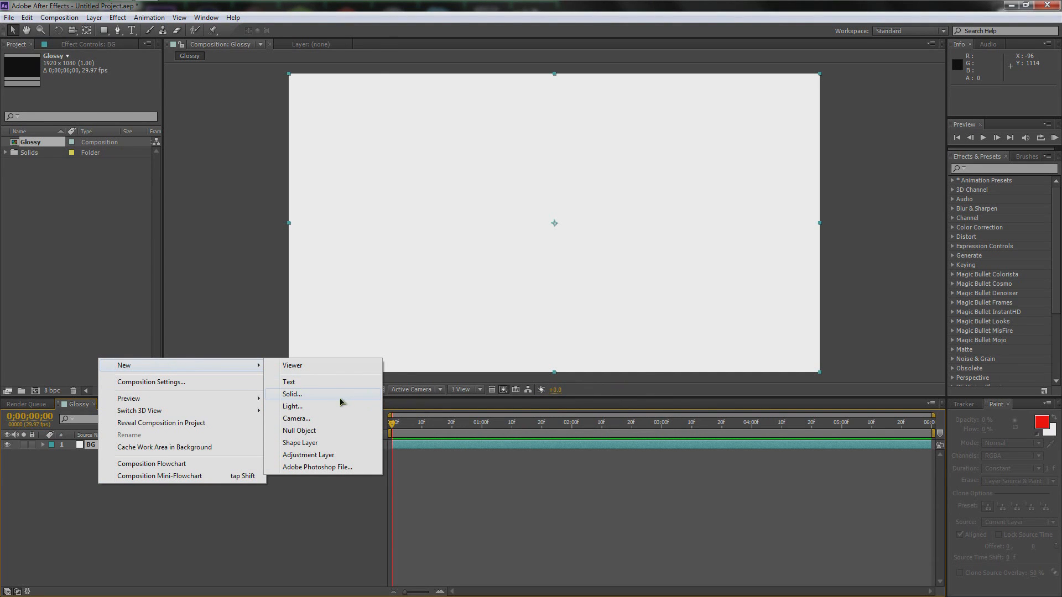
{"action": "left_click", "coordinate": [339, 397]}
{"action": "left_click", "coordinate": [528, 369]}
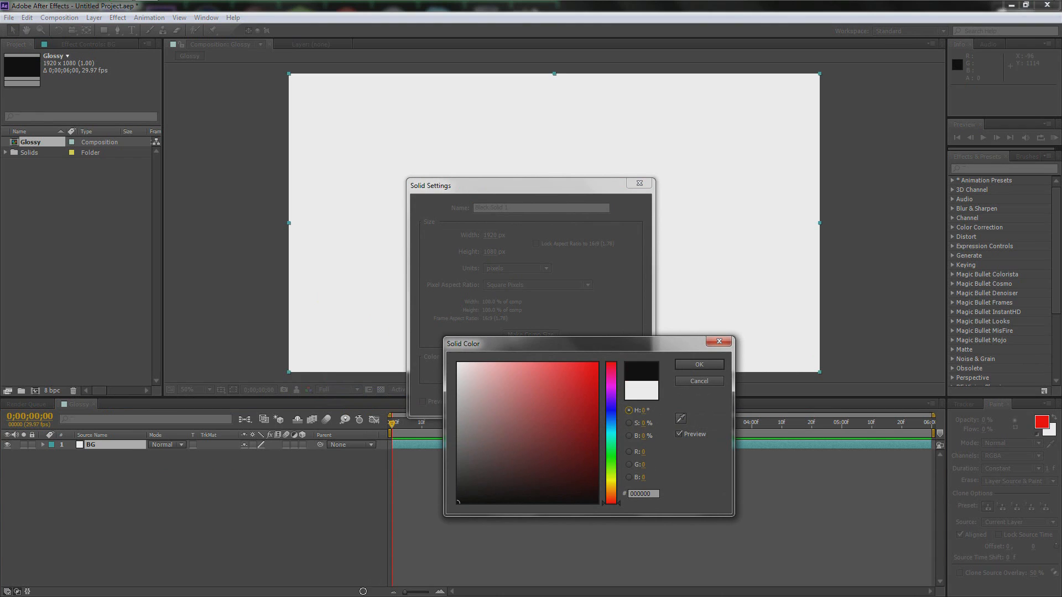
{"action": "left_click", "coordinate": [699, 365]}
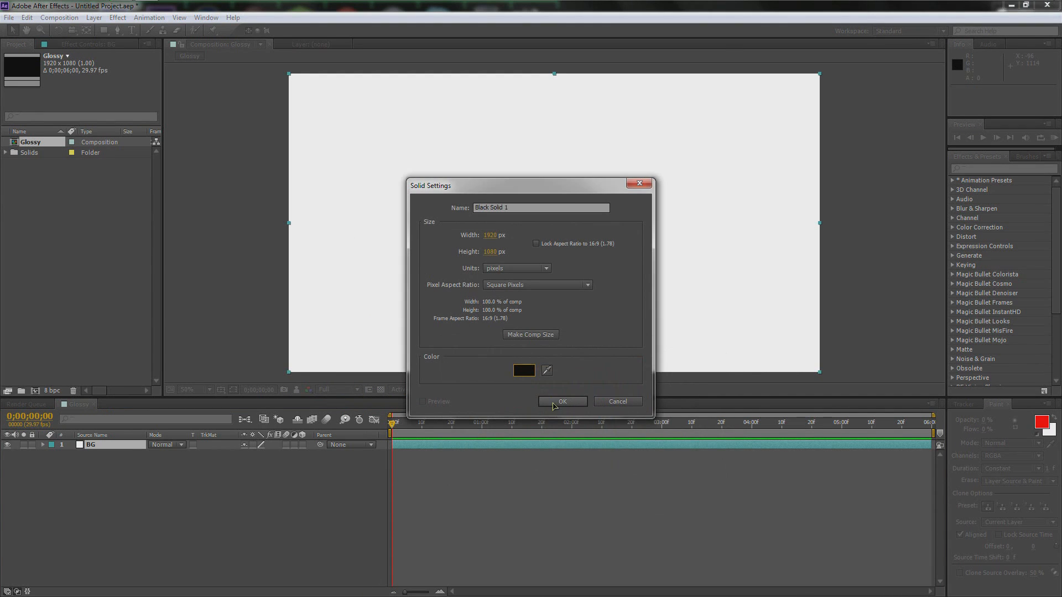
{"action": "left_click_drag", "start_coordinate": [517, 207], "coordinate": [366, 212]}
{"action": "type", "text": "Viggy"}
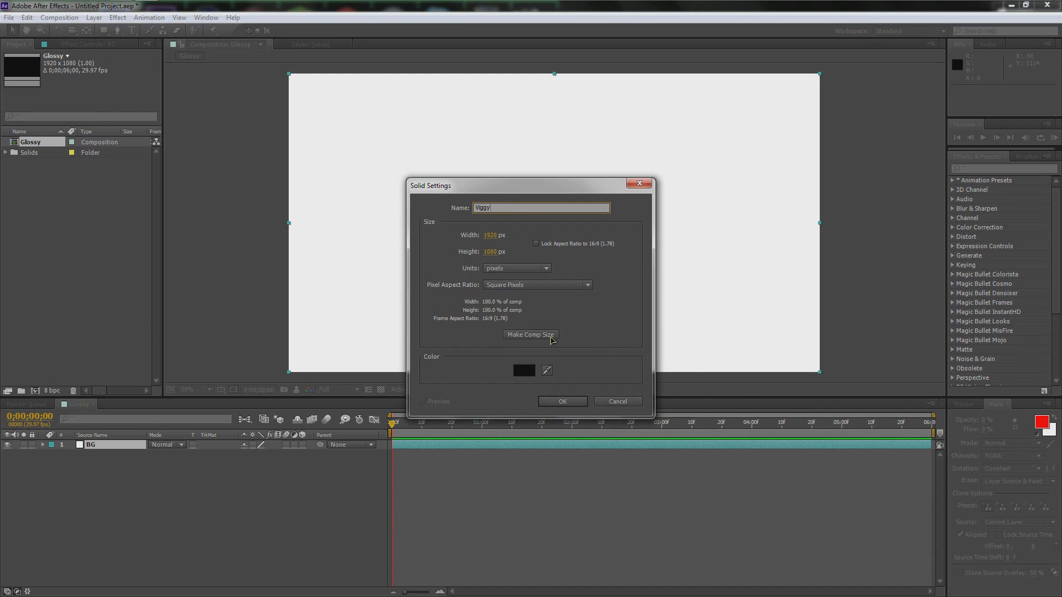
{"action": "left_click", "coordinate": [563, 401]}
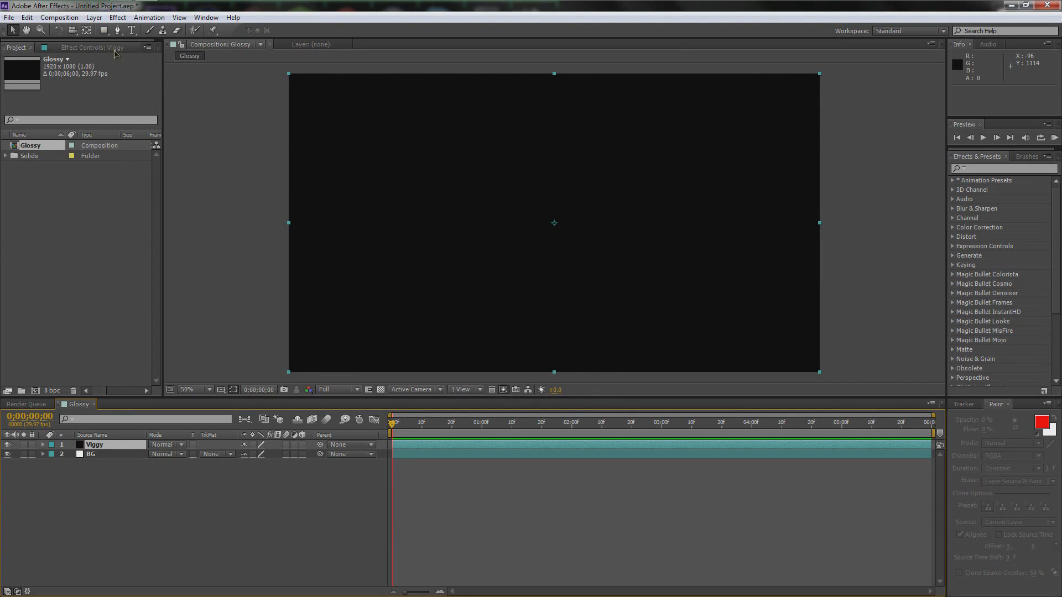
Add an elliptical mask filling the frame to the Viggy layer, and invert the mask.
{"action": "left_click", "coordinate": [104, 31]}
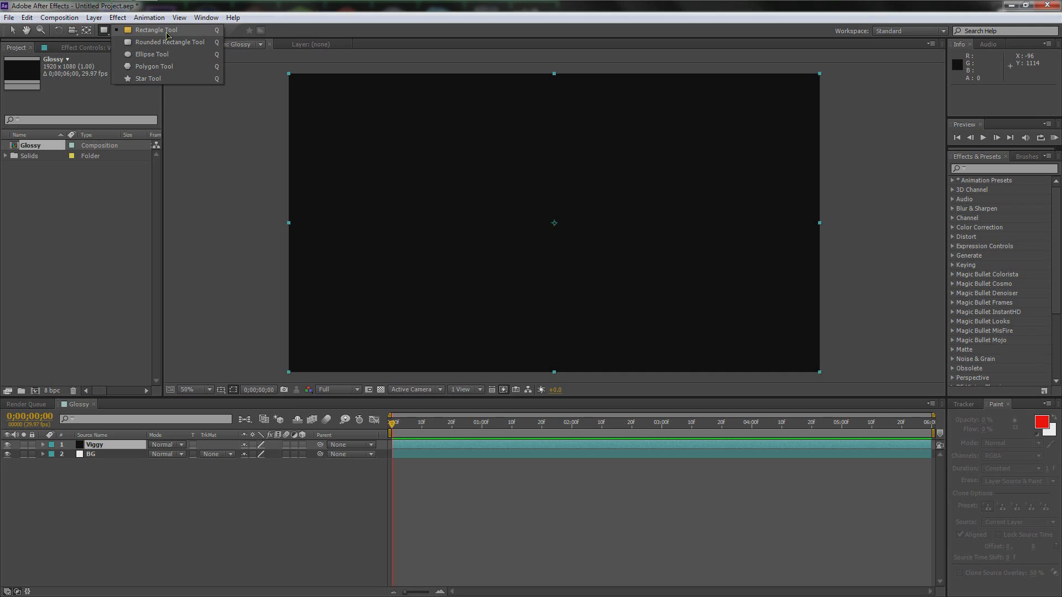
{"action": "left_click", "coordinate": [166, 54]}
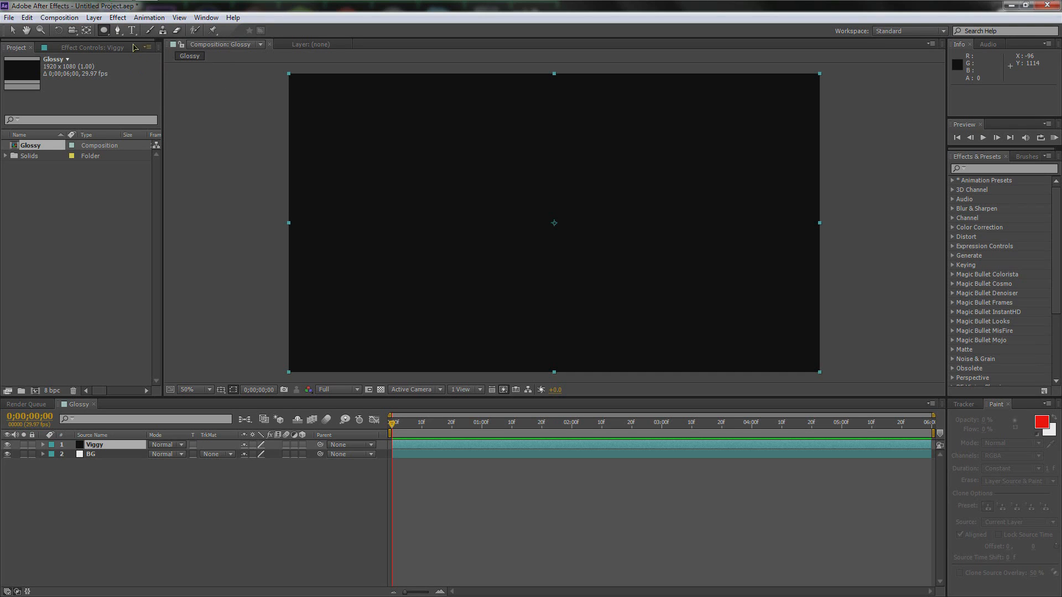
{"action": "double_click", "coordinate": [104, 31]}
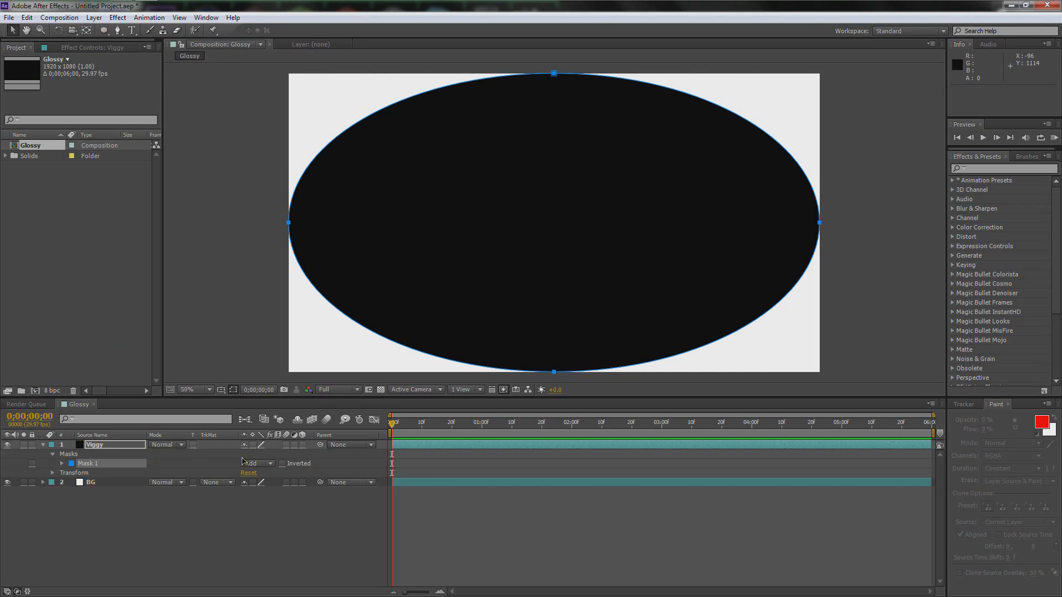
{"action": "left_click", "coordinate": [282, 465]}
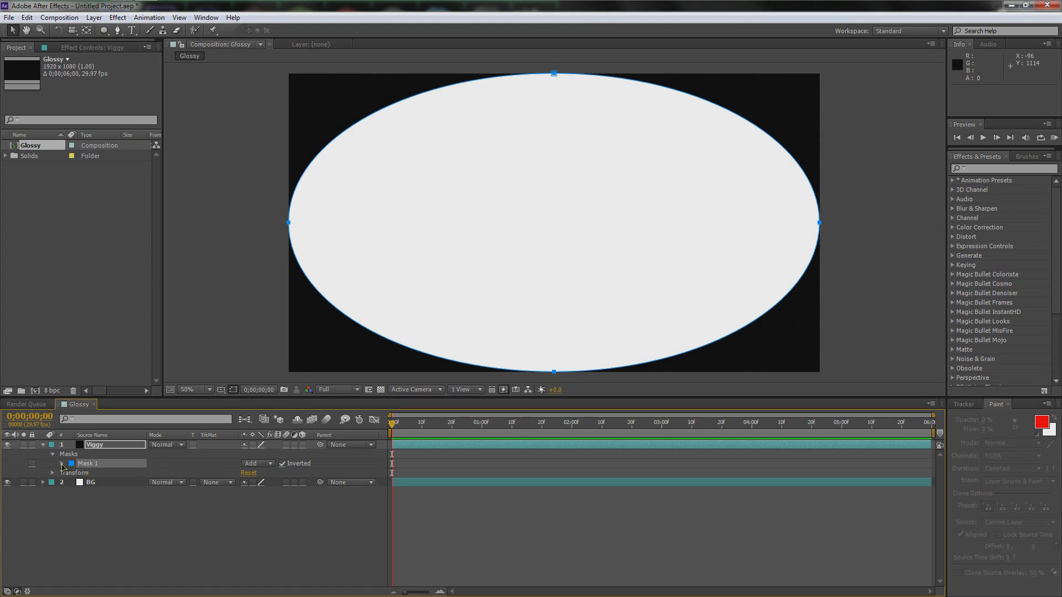
Set the Viggy mask's feather to 428 pixels and its expansion to 19 pixels.
{"action": "left_click", "coordinate": [62, 463]}
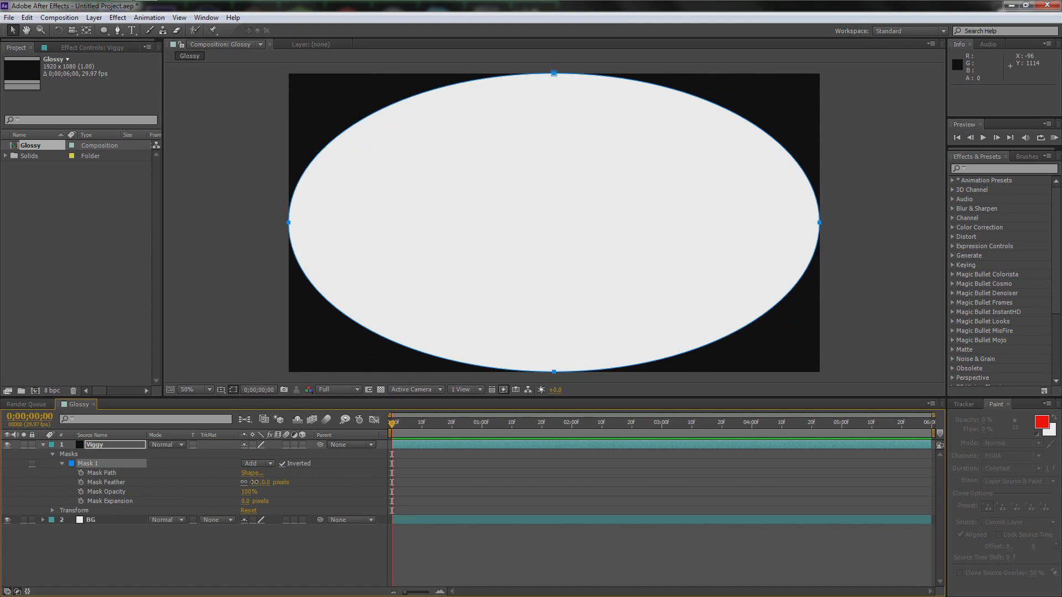
{"action": "left_click_drag", "start_coordinate": [254, 483], "coordinate": [366, 485]}
{"action": "left_click_drag", "start_coordinate": [447, 485], "coordinate": [496, 487]}
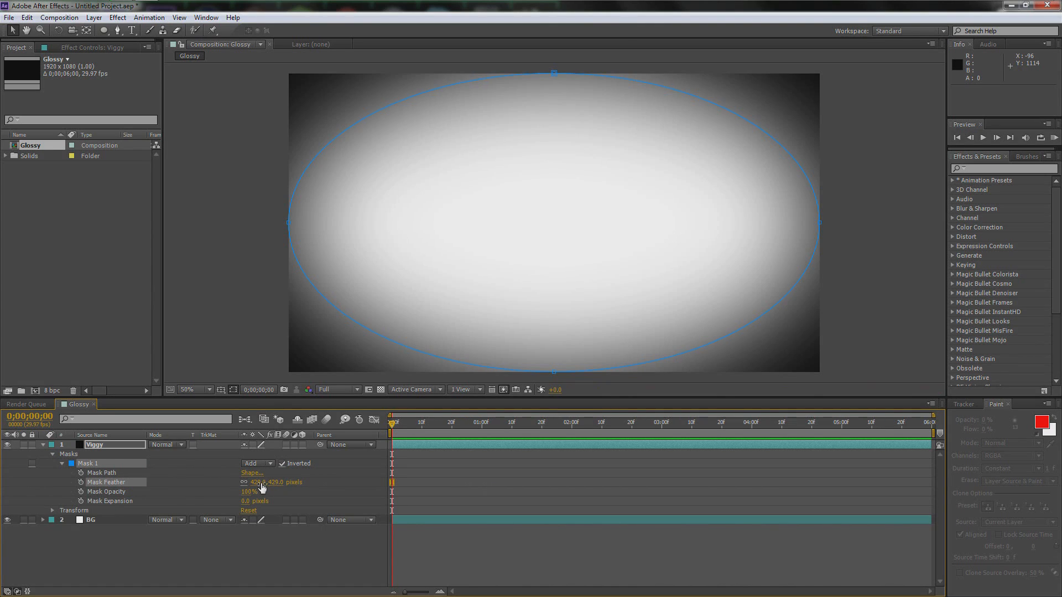
{"action": "left_click_drag", "start_coordinate": [250, 484], "coordinate": [258, 482]}
{"action": "left_click_drag", "start_coordinate": [245, 508], "coordinate": [255, 507]}
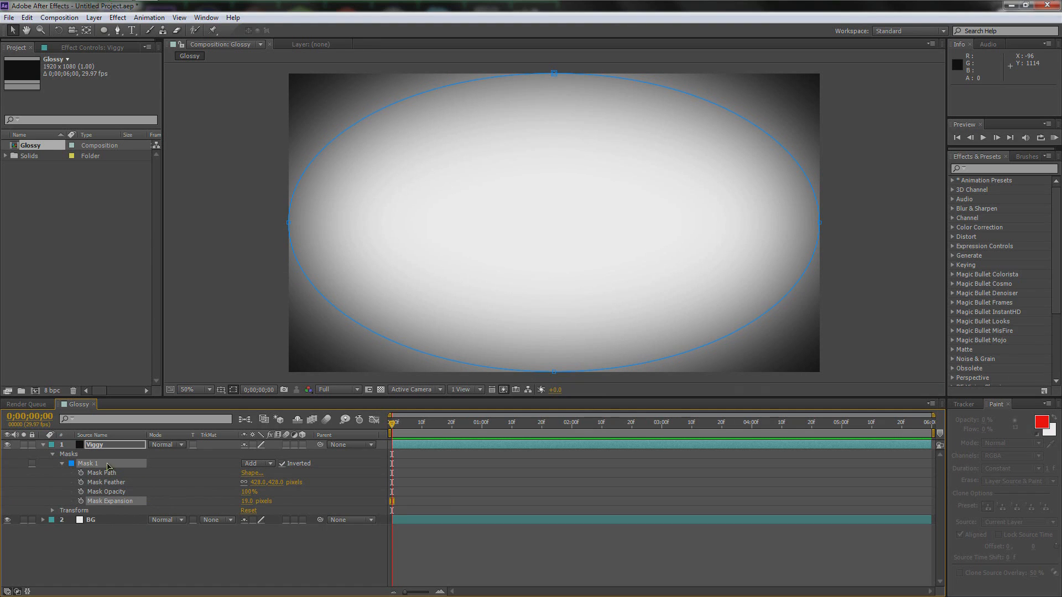
Lower the Viggy layer's opacity to 41% and deselect the layer.
{"action": "left_click", "coordinate": [94, 446]}
{"action": "key", "text": "t"}
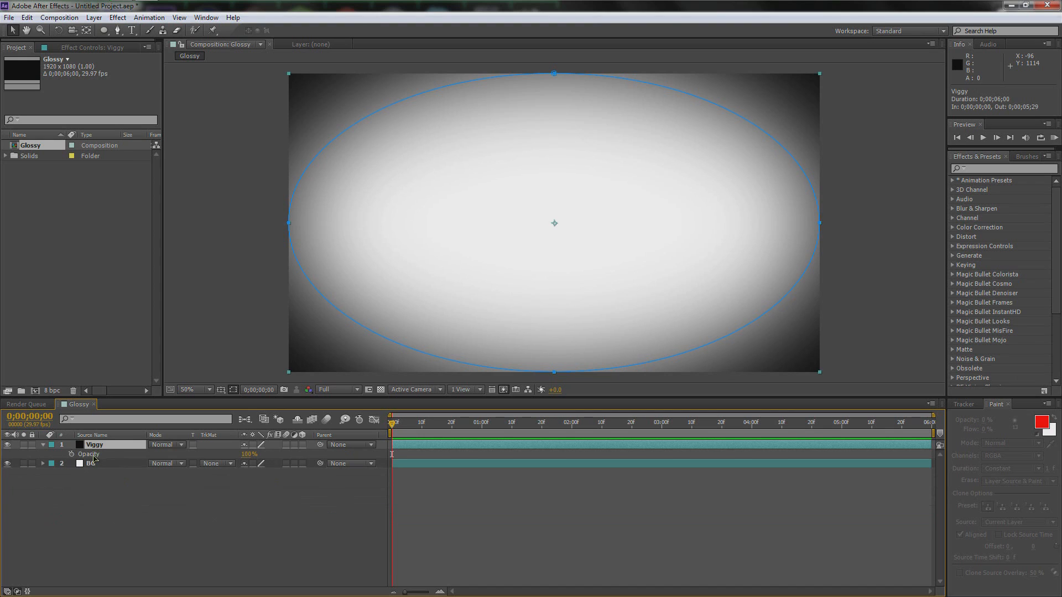
{"action": "mouse_move", "coordinate": [246, 454]}
{"action": "left_mouse_down"}
{"action": "mouse_move", "coordinate": [210, 454]}
{"action": "mouse_move", "coordinate": [259, 458]}
{"action": "mouse_move", "coordinate": [241, 457]}
{"action": "left_mouse_up"}
{"action": "left_click", "coordinate": [240, 537]}
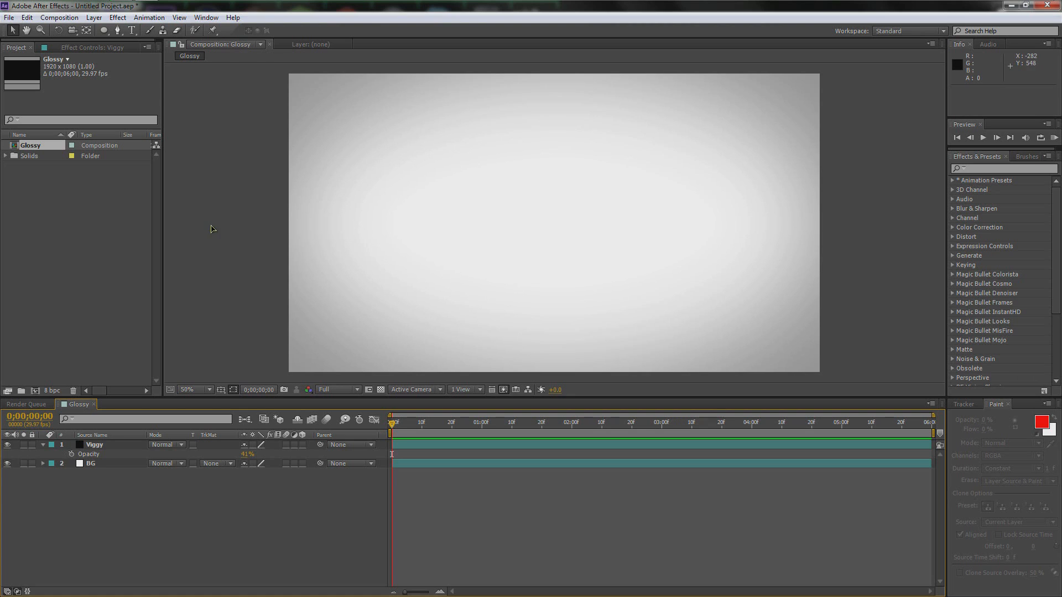
{"action": "right_click", "coordinate": [150, 513]}
{"action": "mouse_move", "coordinate": [198, 381]}
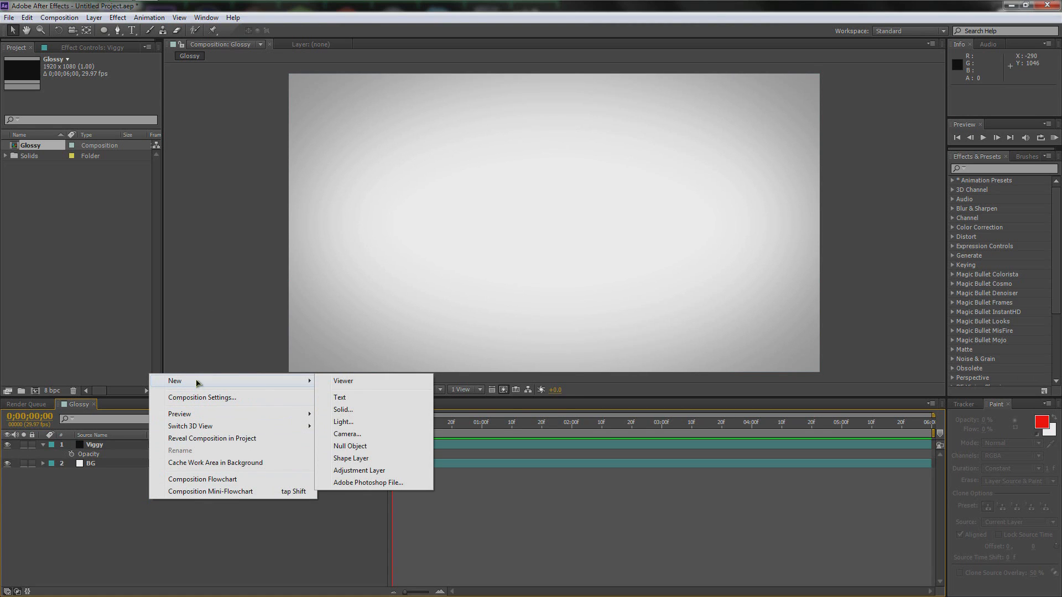
{"action": "left_click", "coordinate": [350, 402]}
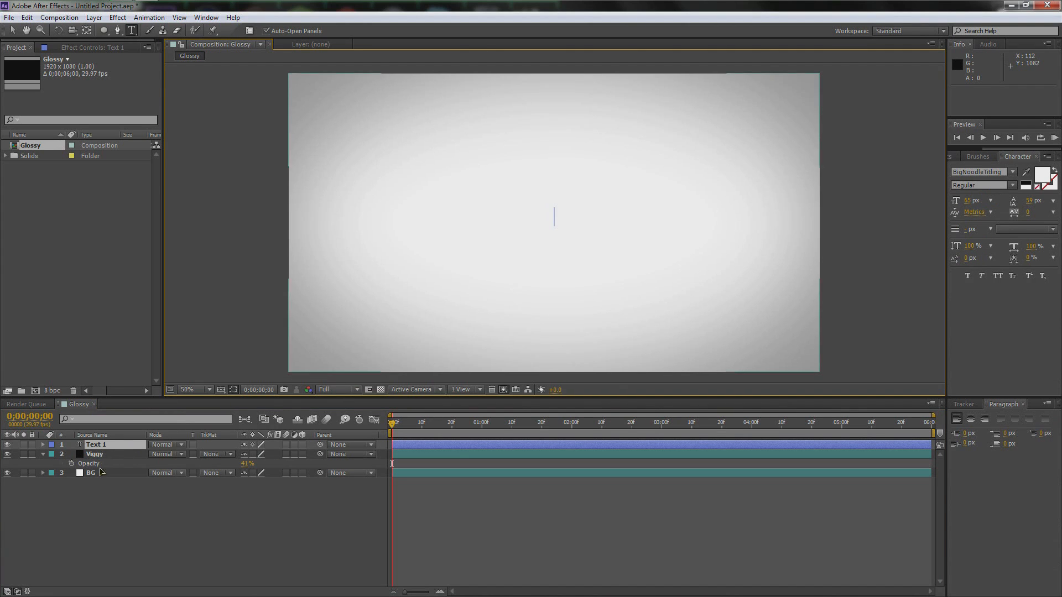
{"action": "right_click", "coordinate": [105, 489]}
{"action": "mouse_move", "coordinate": [161, 376]}
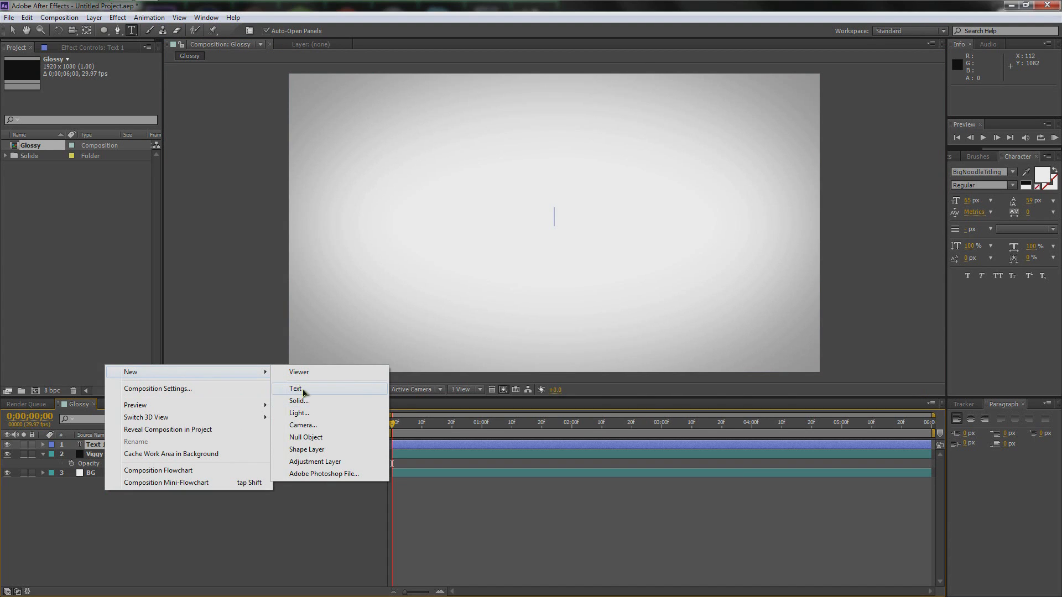
{"action": "left_click", "coordinate": [300, 390]}
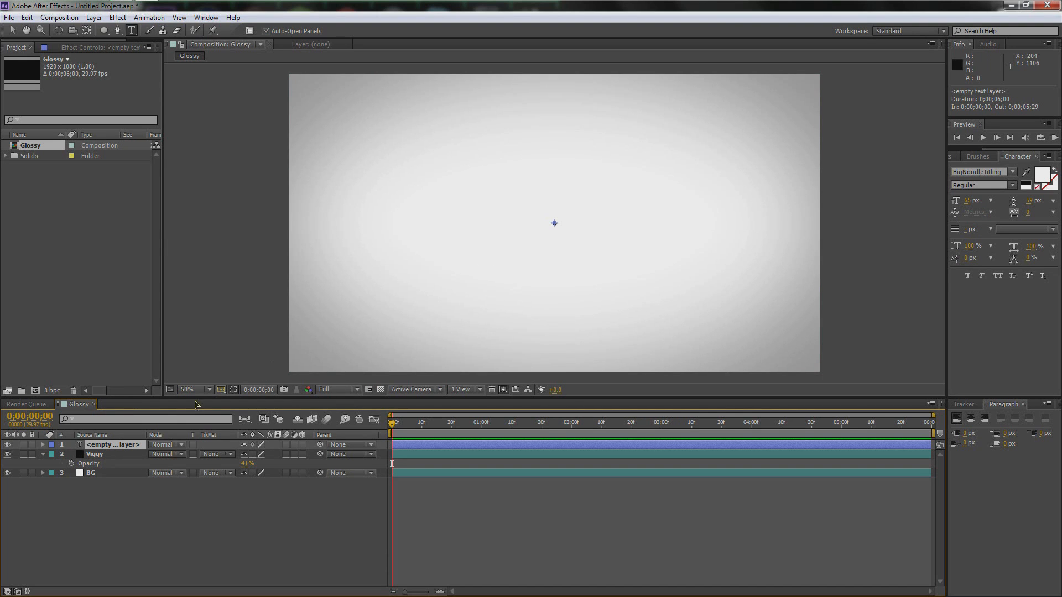
{"action": "key", "text": "Delete"}
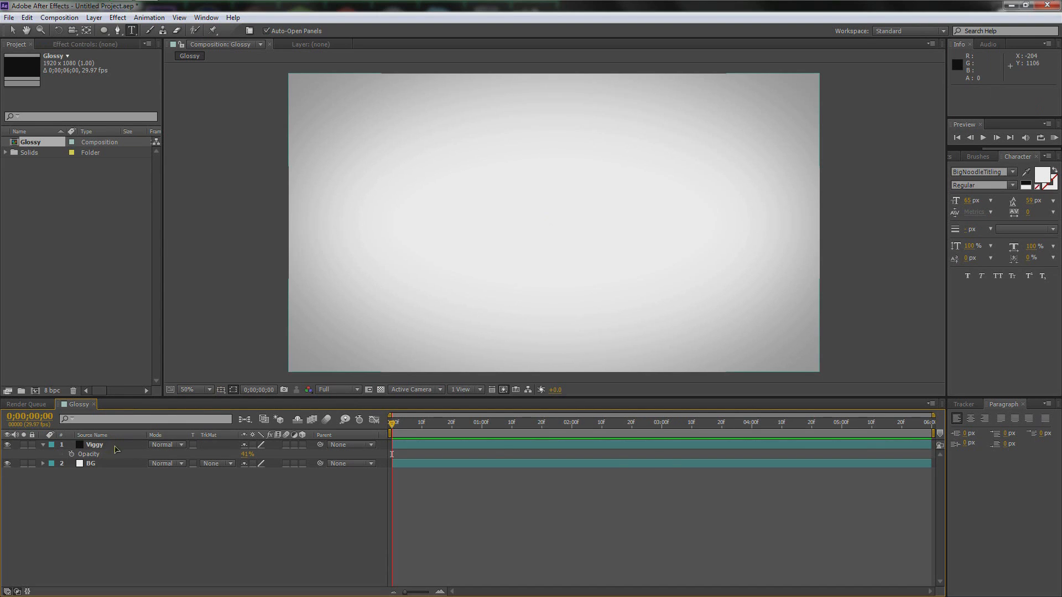
Add a text layer reading Check It in the composition and change its fill color to black.
{"action": "right_click", "coordinate": [130, 487]}
{"action": "left_click", "coordinate": [351, 389]}
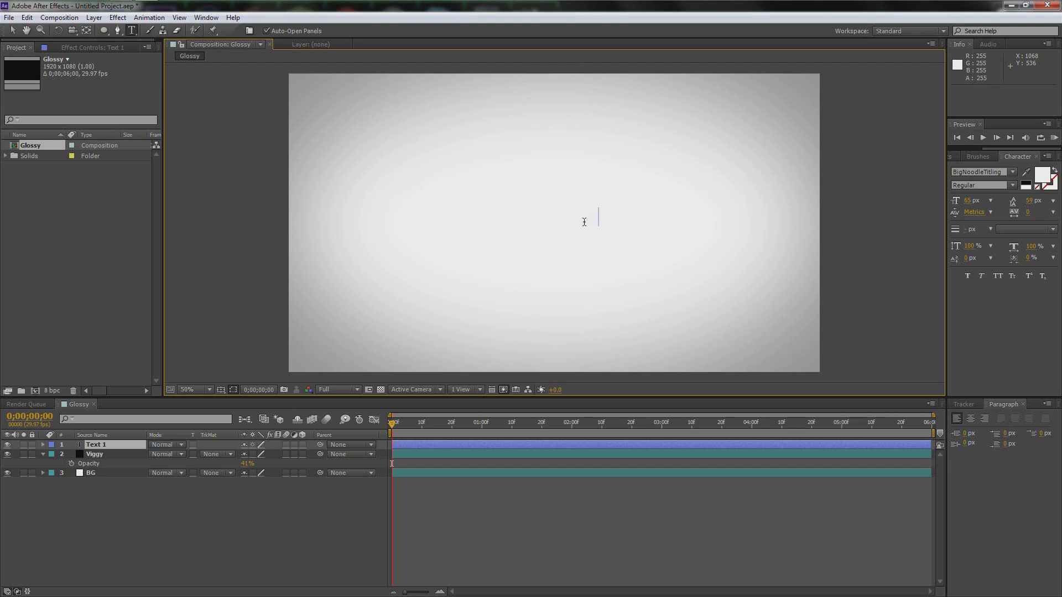
{"action": "double_click", "coordinate": [585, 221]}
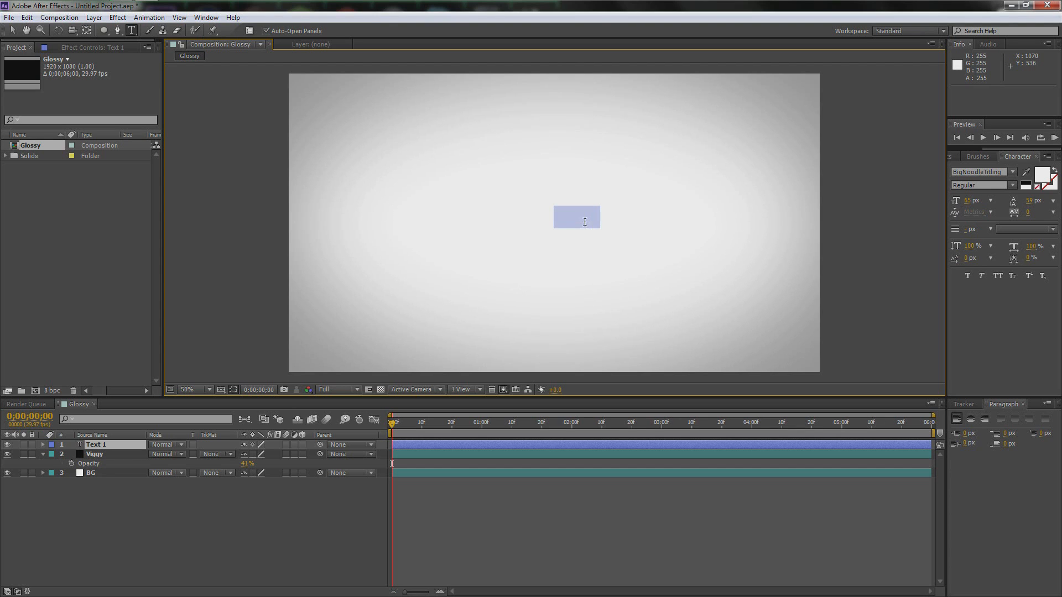
{"action": "left_click", "coordinate": [1043, 176]}
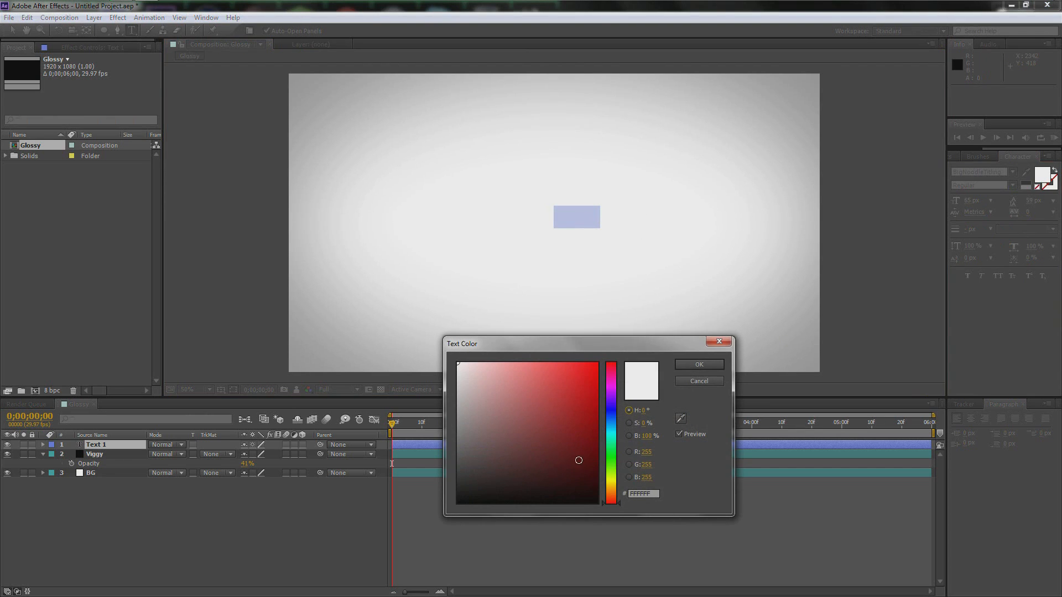
{"action": "left_click_drag", "start_coordinate": [590, 458], "coordinate": [385, 549]}
{"action": "left_click", "coordinate": [701, 363]}
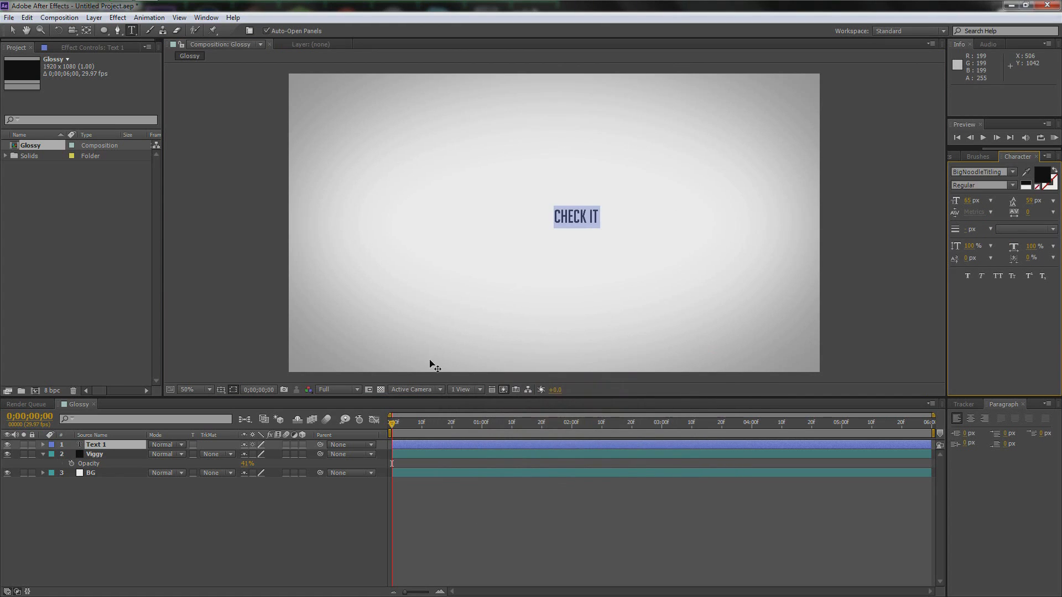
Scale the Check It text layer up to 490%.
{"action": "left_click", "coordinate": [105, 446]}
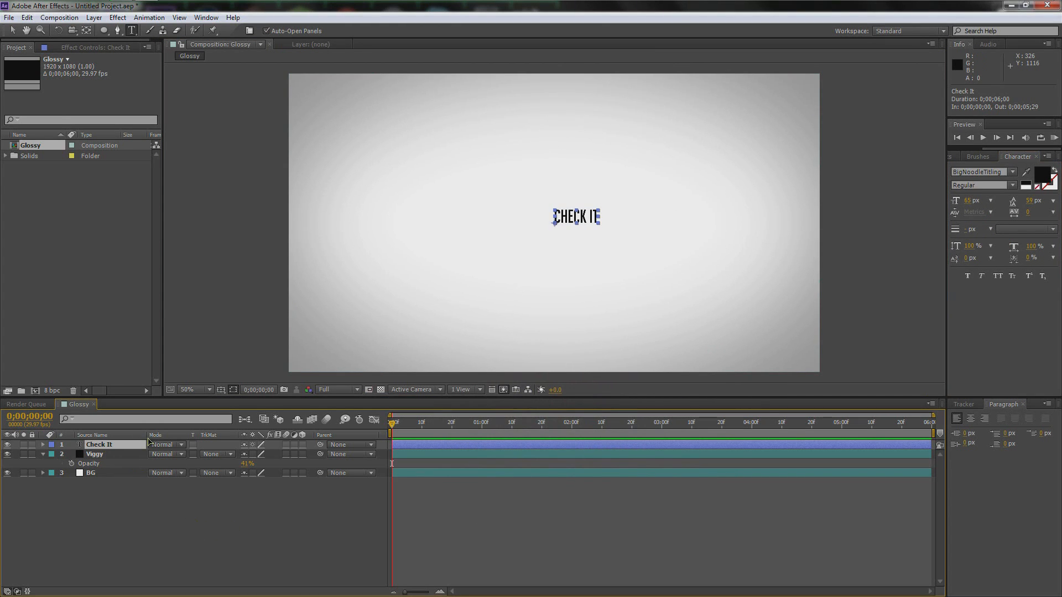
{"action": "key", "text": "s"}
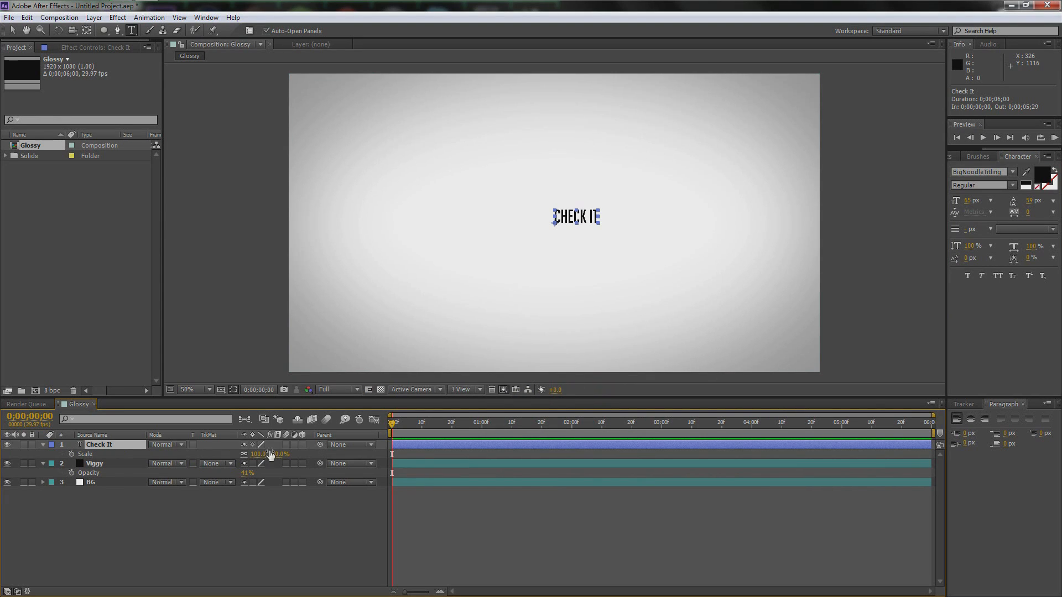
{"action": "left_click_drag", "start_coordinate": [260, 455], "coordinate": [347, 458]}
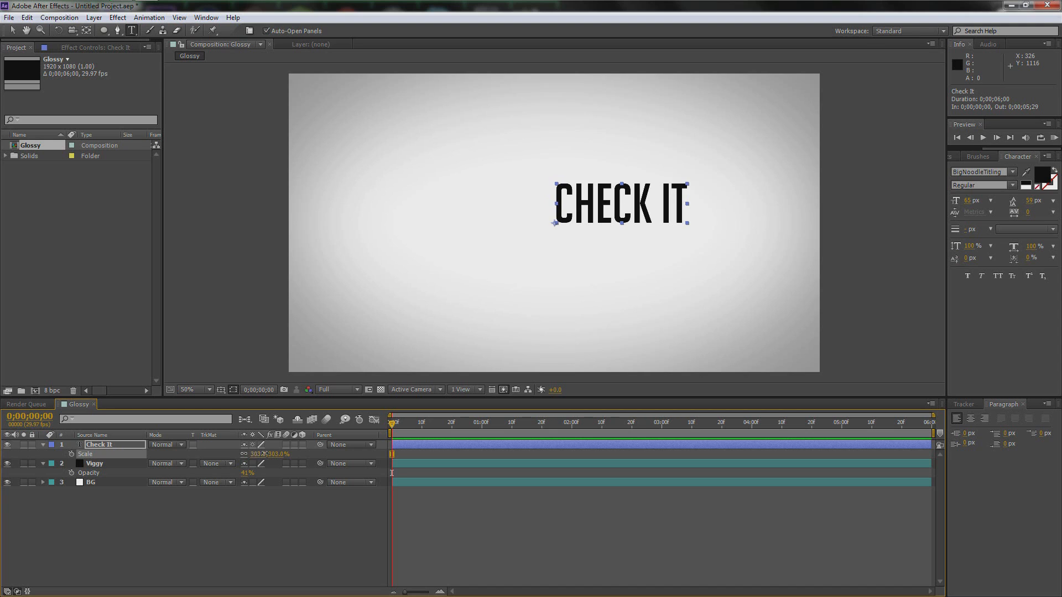
{"action": "left_click_drag", "start_coordinate": [252, 454], "coordinate": [361, 459]}
Move the Check It text to the center of the frame, at about 590, 652, and deselect it.
{"action": "left_click", "coordinate": [110, 446]}
{"action": "left_click", "coordinate": [12, 30]}
{"action": "left_click_drag", "start_coordinate": [710, 202], "coordinate": [601, 232]}
{"action": "left_click_drag", "start_coordinate": [605, 233], "coordinate": [601, 233]}
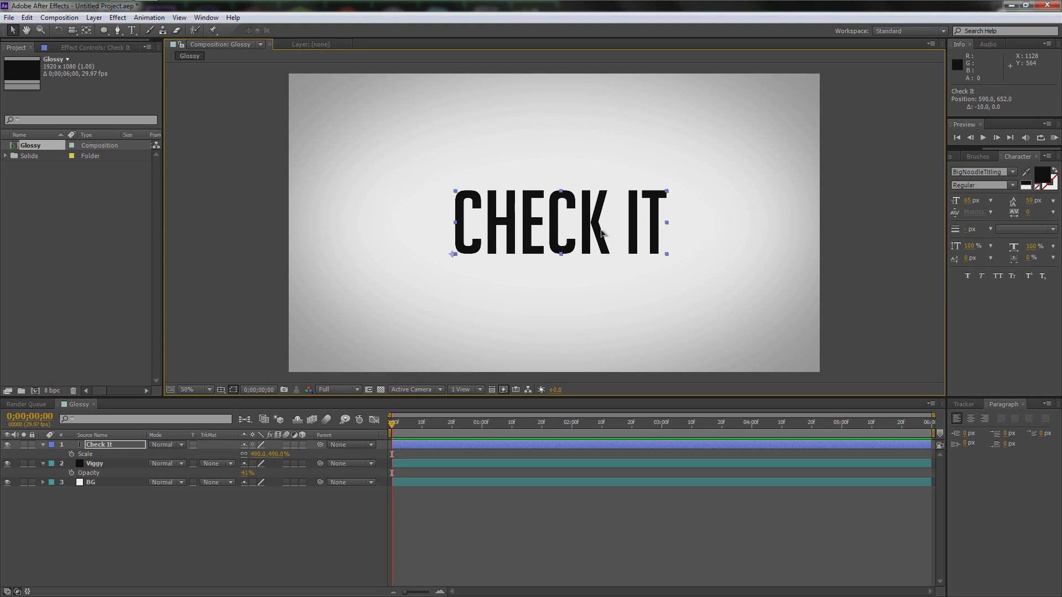
{"action": "left_click", "coordinate": [269, 528]}
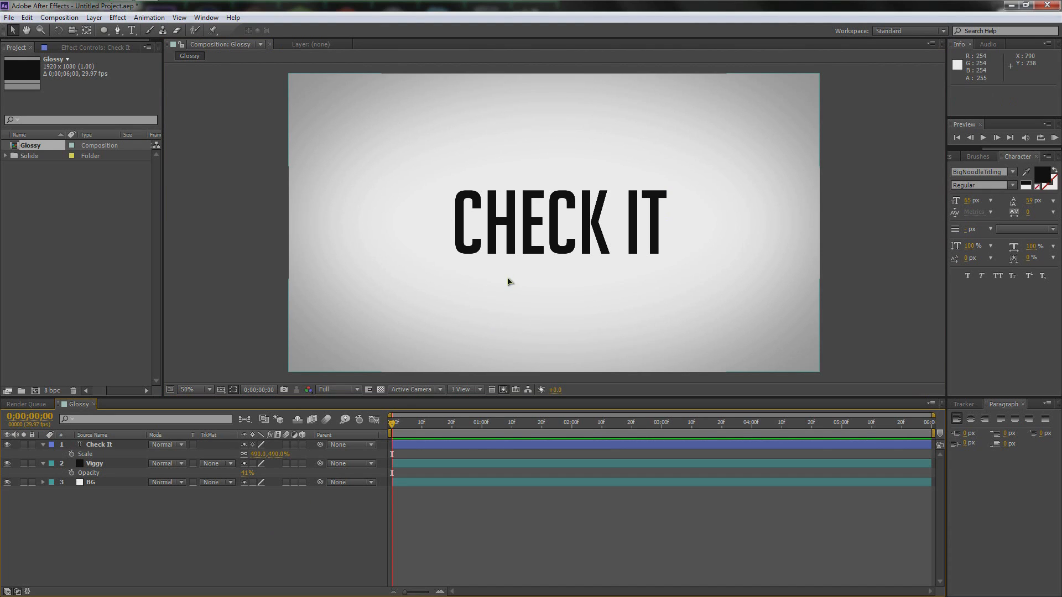
Duplicate the Check It layer and flip the copy vertically by unlinking its scale and setting it to 490, -490%.
{"action": "left_click", "coordinate": [100, 447]}
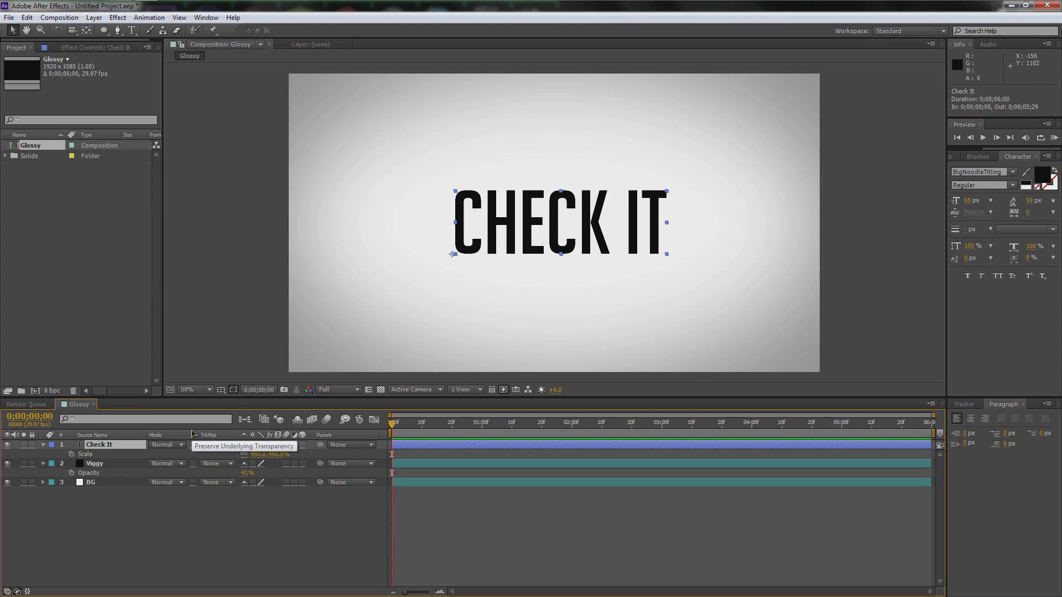
{"action": "key", "text": "ctrl+d"}
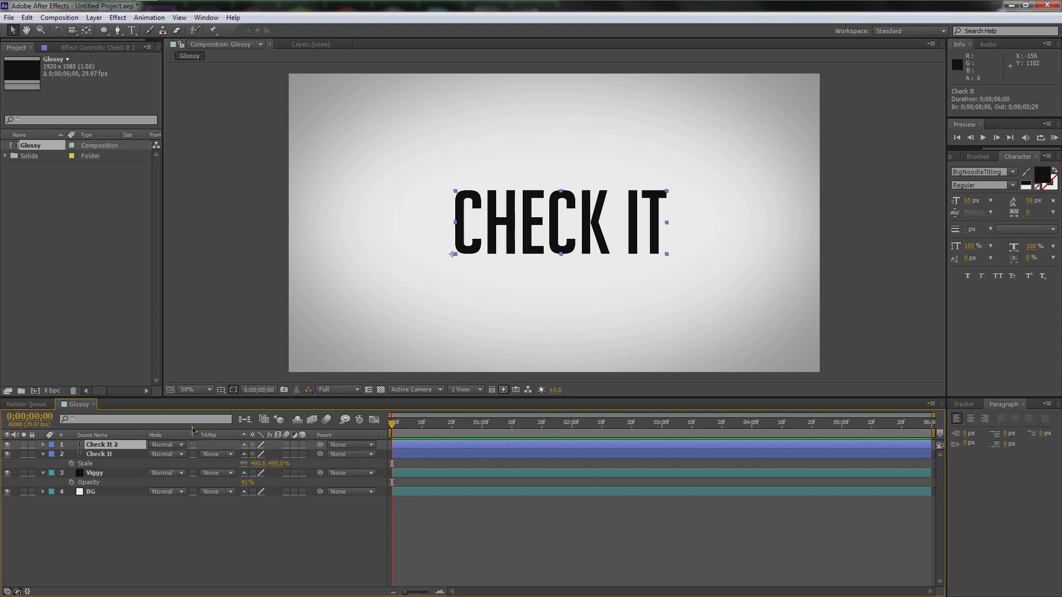
{"action": "left_click", "coordinate": [42, 445]}
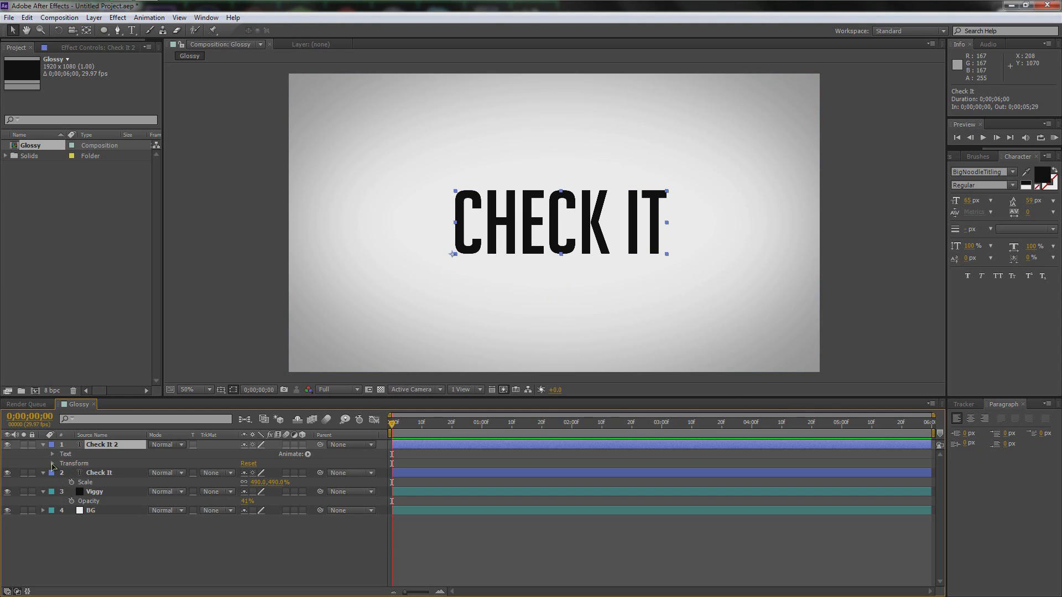
{"action": "left_click", "coordinate": [52, 464]}
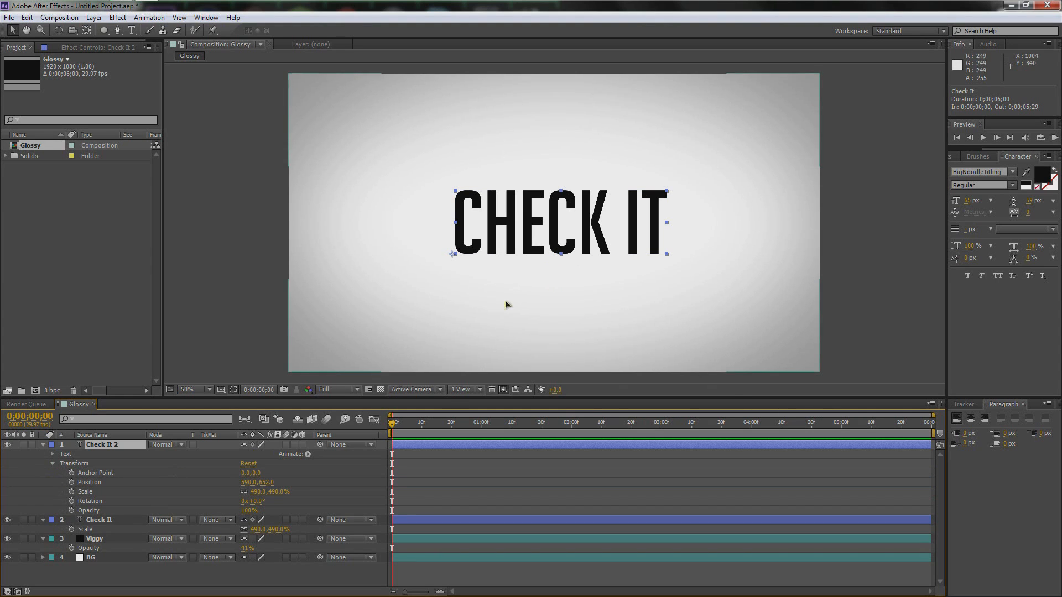
{"action": "left_click", "coordinate": [88, 492]}
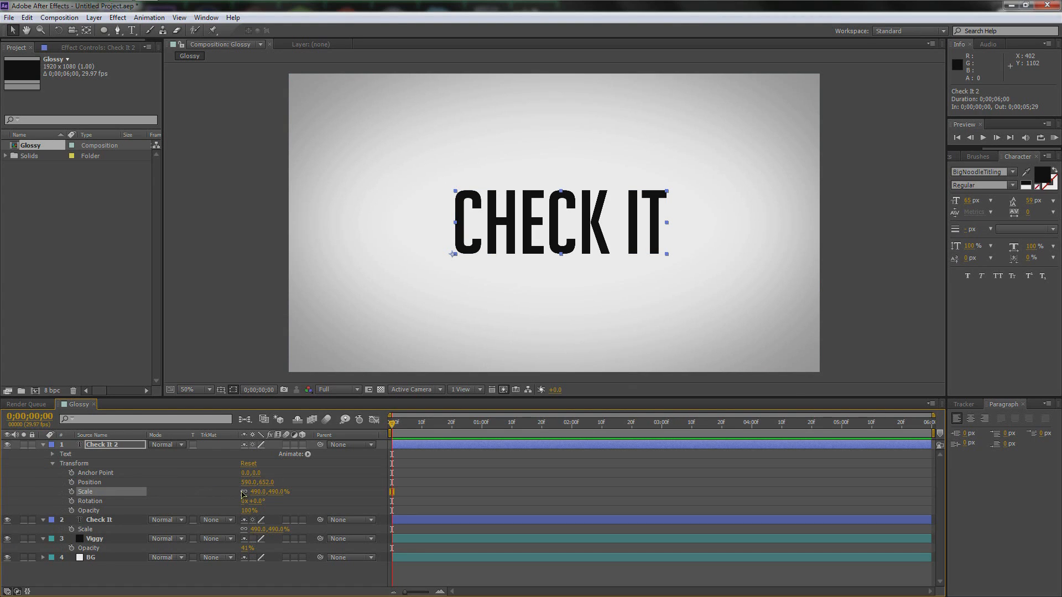
{"action": "left_click", "coordinate": [243, 492]}
{"action": "left_click", "coordinate": [276, 491]}
{"action": "type", "text": "-490"}
{"action": "key", "text": "Return"}
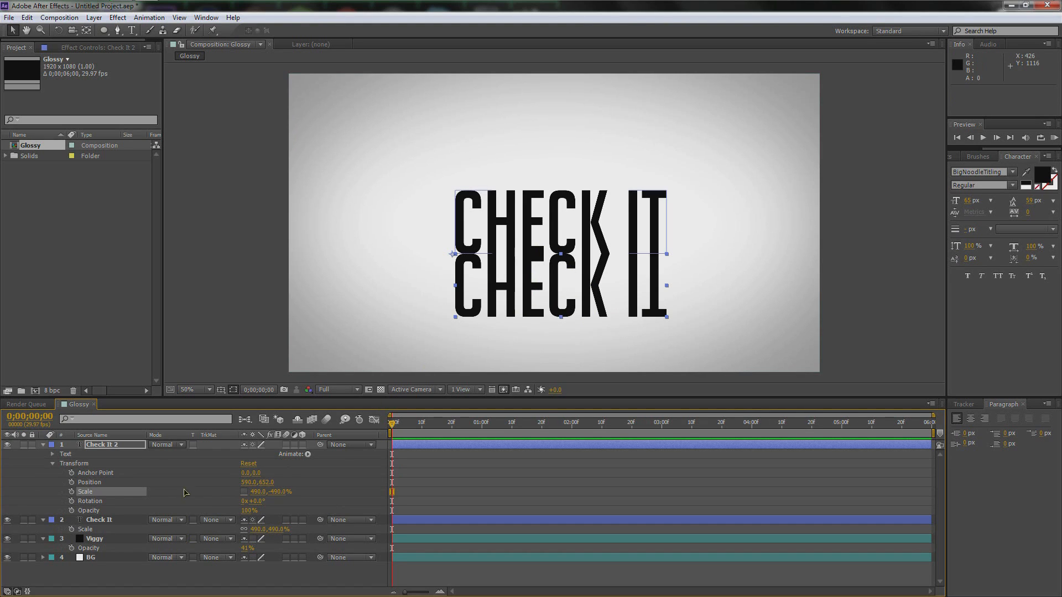
Rename the flipped text copy as Reflection.
{"action": "left_click", "coordinate": [118, 445]}
{"action": "key", "text": "Return"}
{"action": "type", "text": "Refle"}
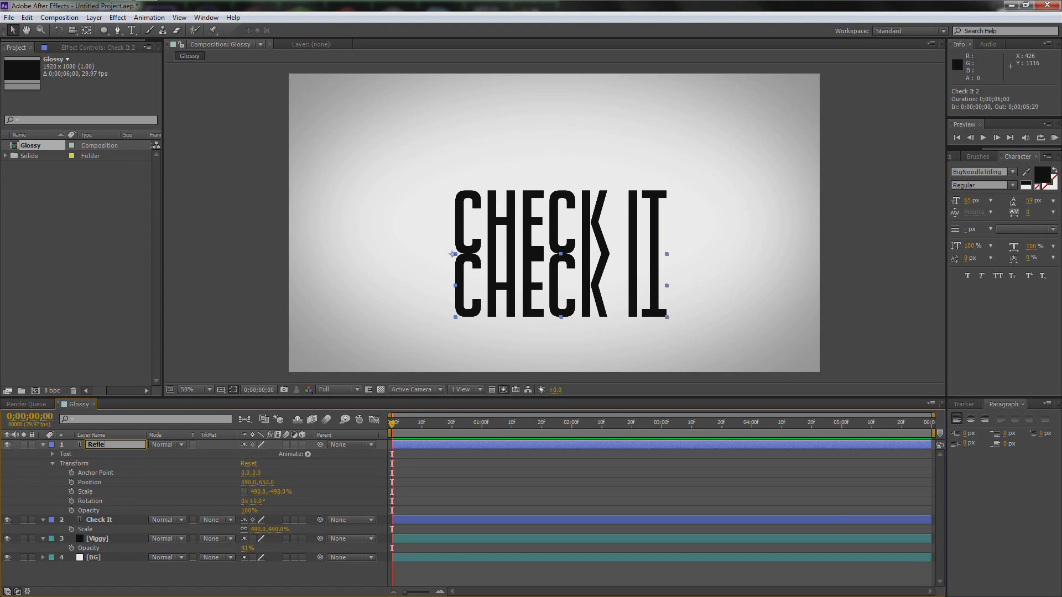
{"action": "type", "text": "ction"}
{"action": "key", "text": "Return"}
Move the Reflection layer beneath the Check It layer and collapse the Check It properties.
{"action": "left_click", "coordinate": [99, 521]}
{"action": "left_click_drag", "start_coordinate": [113, 446], "coordinate": [119, 529]}
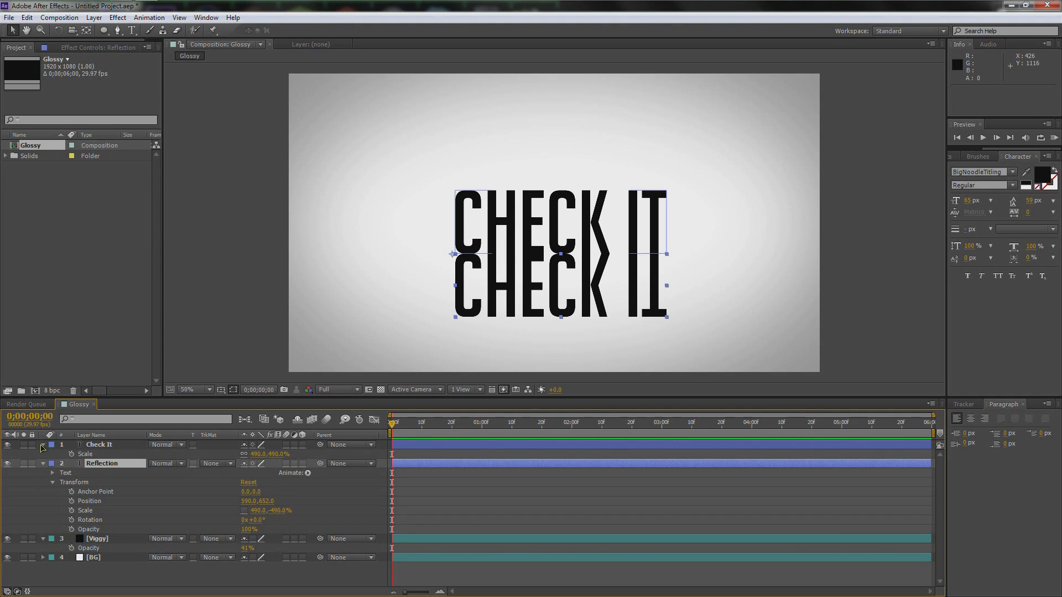
{"action": "left_click", "coordinate": [43, 445]}
Draw a rectangular mask over most of the flipped text on the Reflection layer, just below the original text, and invert it.
{"action": "left_click", "coordinate": [102, 456]}
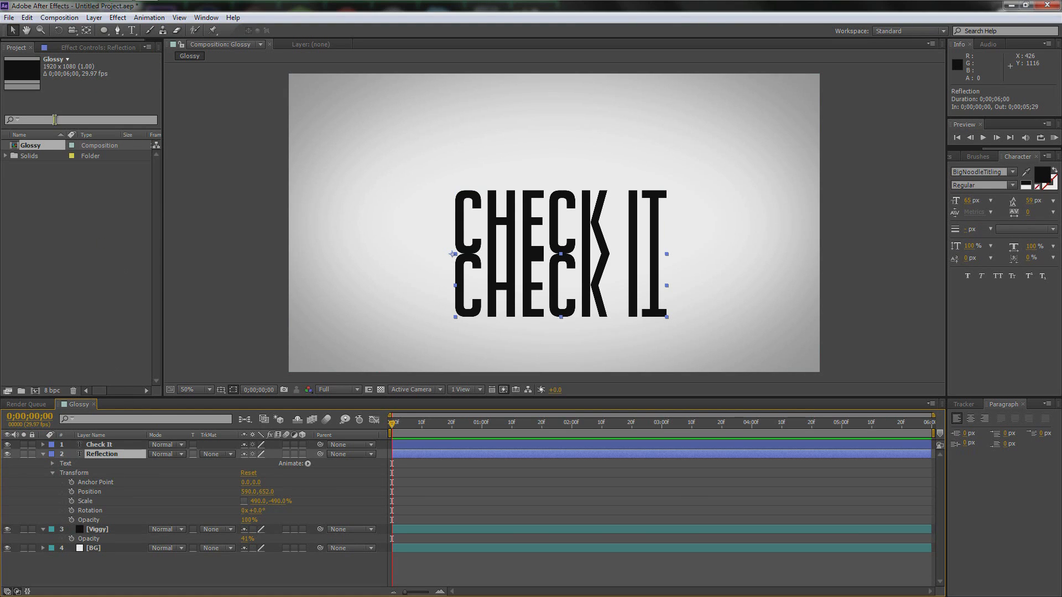
{"action": "left_click_drag", "start_coordinate": [103, 31], "coordinate": [141, 34]}
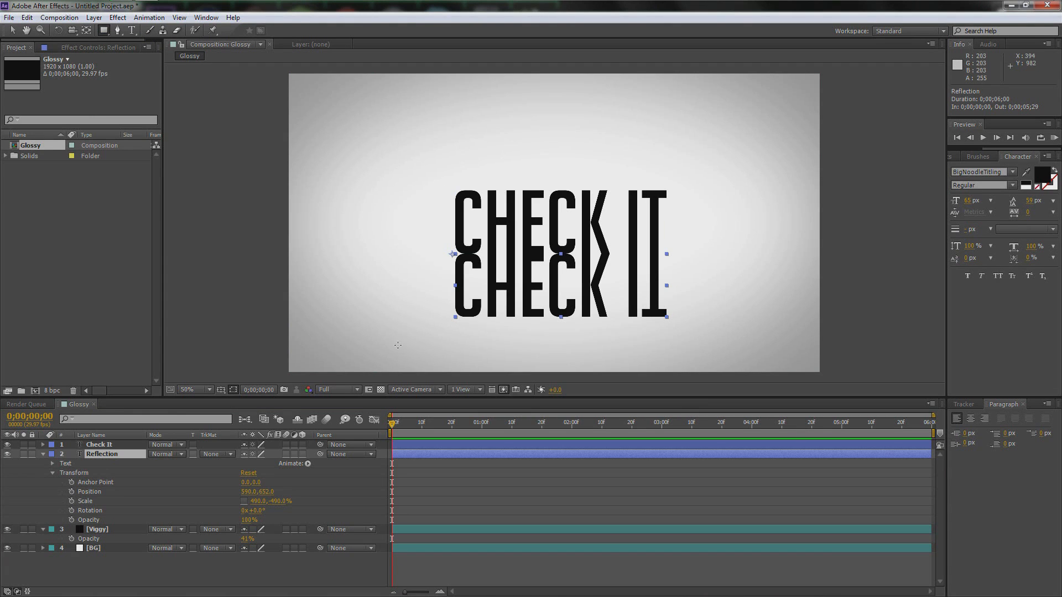
{"action": "left_click_drag", "start_coordinate": [393, 354], "coordinate": [738, 261]}
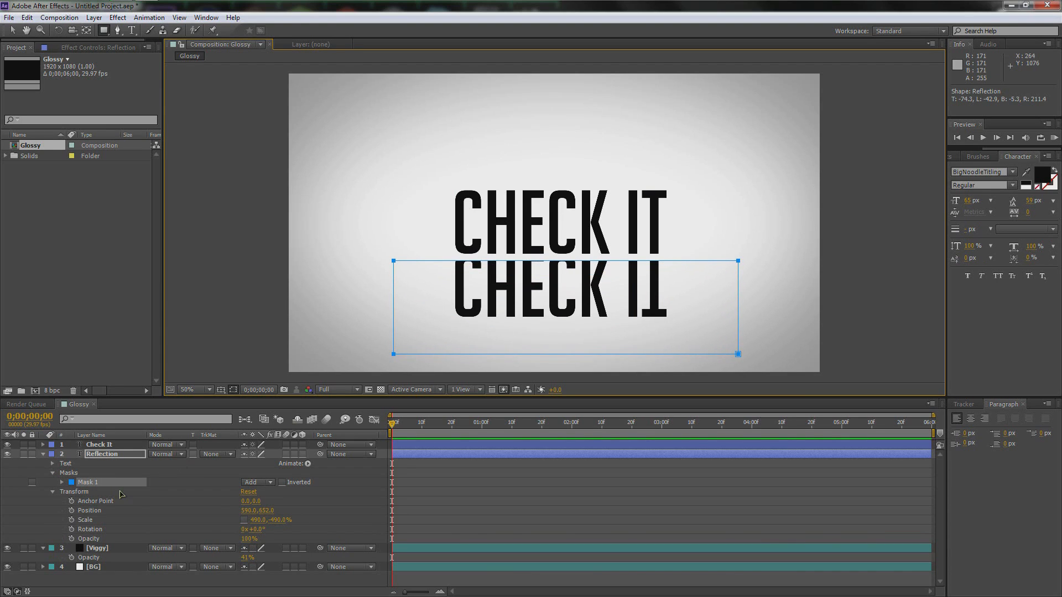
{"action": "left_click", "coordinate": [283, 482]}
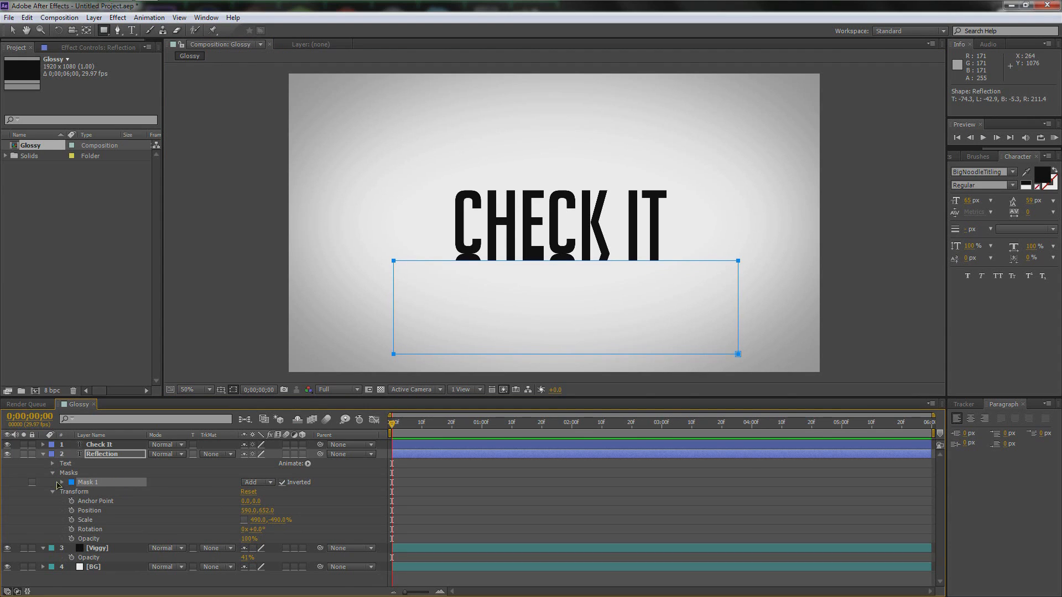
Set the Reflection mask's feather to 53 pixels.
{"action": "left_click", "coordinate": [62, 482]}
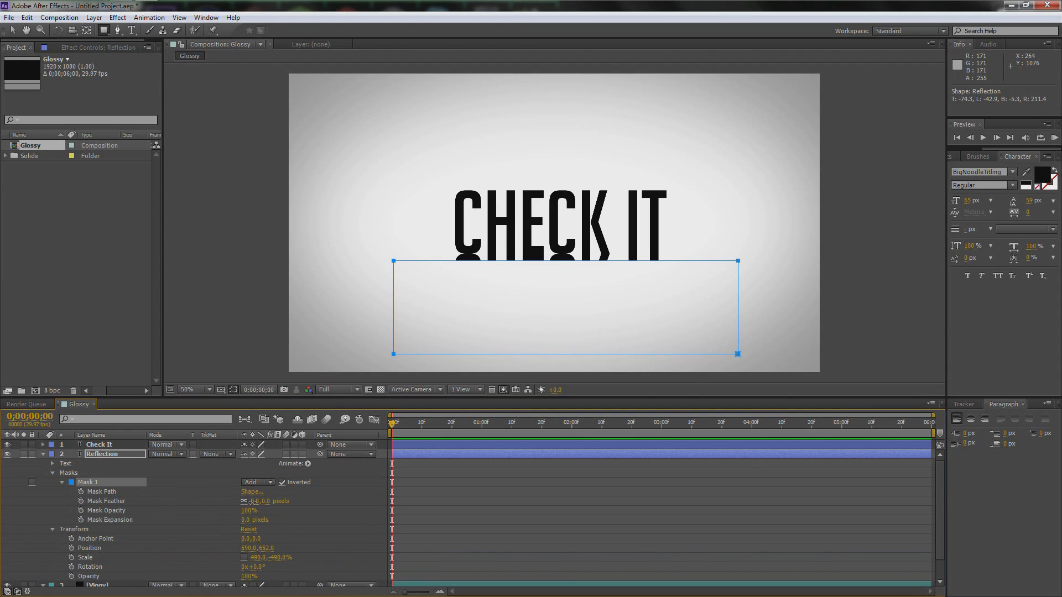
{"action": "left_click_drag", "start_coordinate": [252, 502], "coordinate": [361, 506]}
{"action": "left_click_drag", "start_coordinate": [259, 502], "coordinate": [251, 503]}
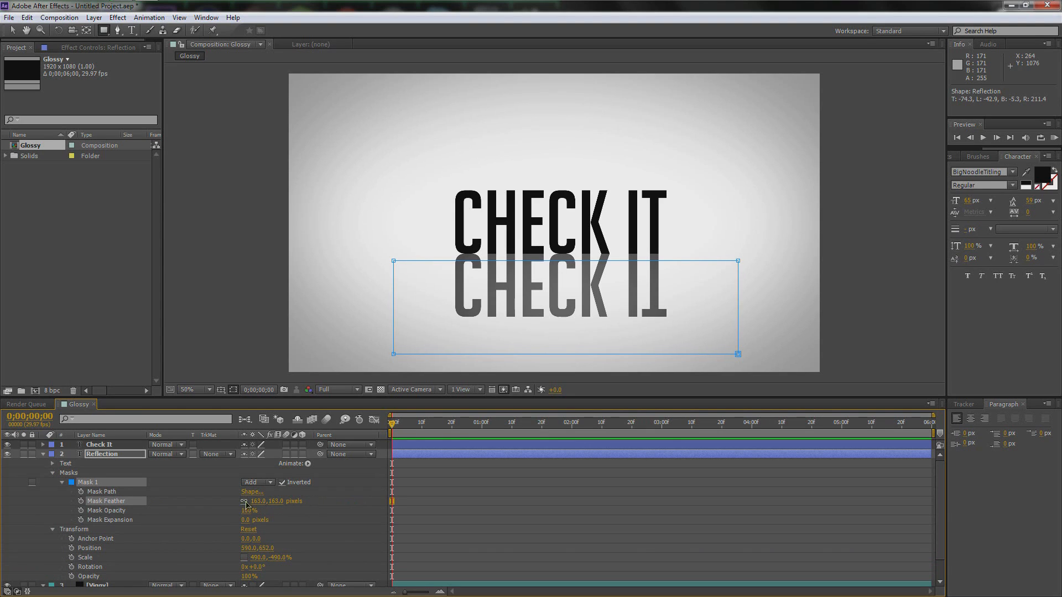
{"action": "mouse_move", "coordinate": [254, 502]}
{"action": "left_mouse_down"}
{"action": "mouse_move", "coordinate": [226, 505]}
{"action": "mouse_move", "coordinate": [250, 503]}
{"action": "left_mouse_up"}
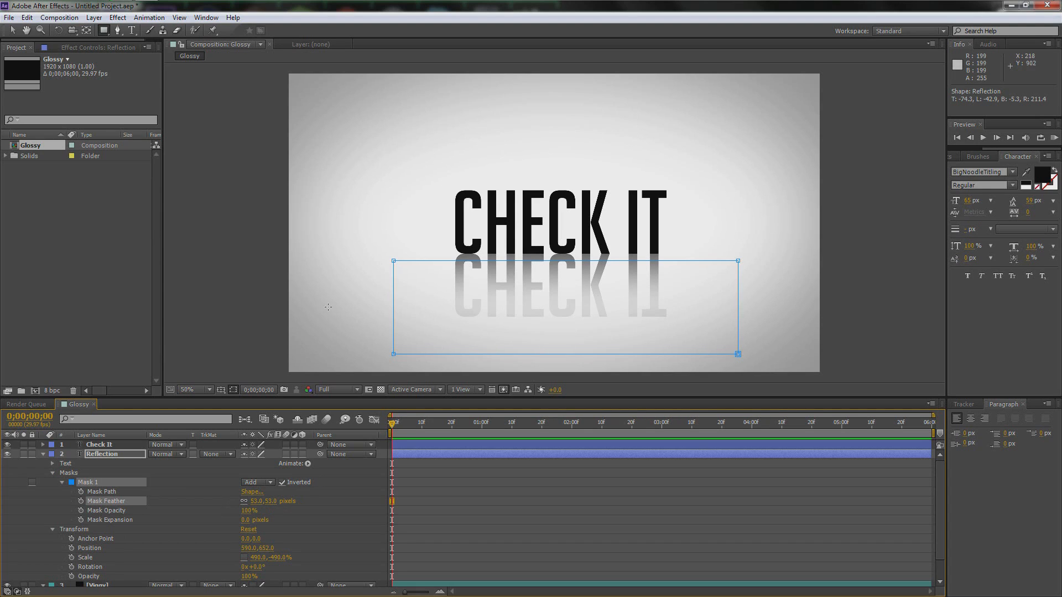
Pull the Reflection mask's two lower corners outward and far below the frame to form a wide trapezoid, and deselect the layer.
{"action": "left_click", "coordinate": [12, 29]}
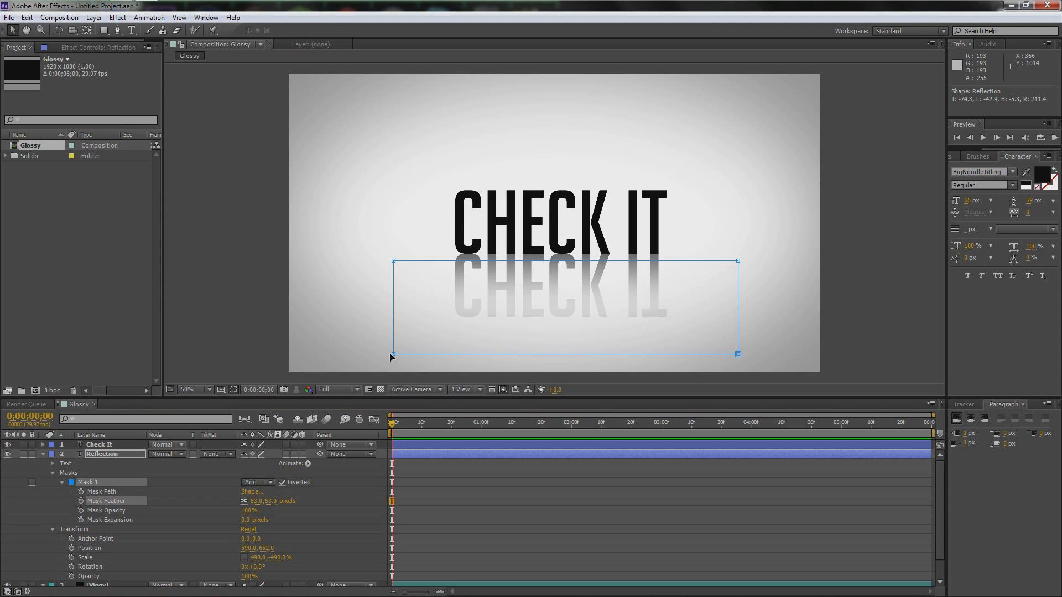
{"action": "left_click_drag", "start_coordinate": [393, 354], "coordinate": [363, 381]}
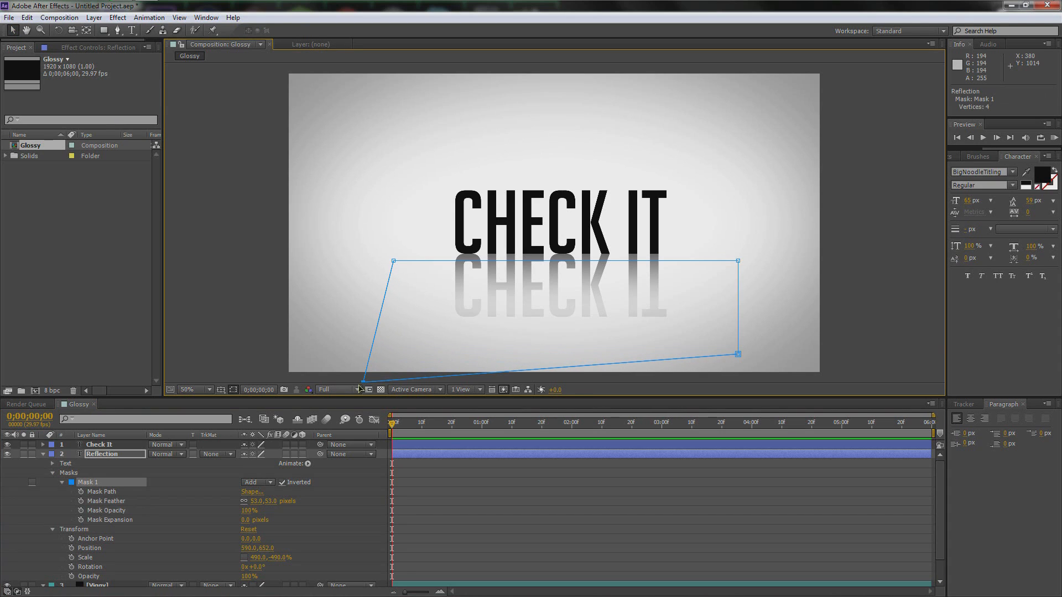
{"action": "left_click_drag", "start_coordinate": [738, 354], "coordinate": [783, 383]}
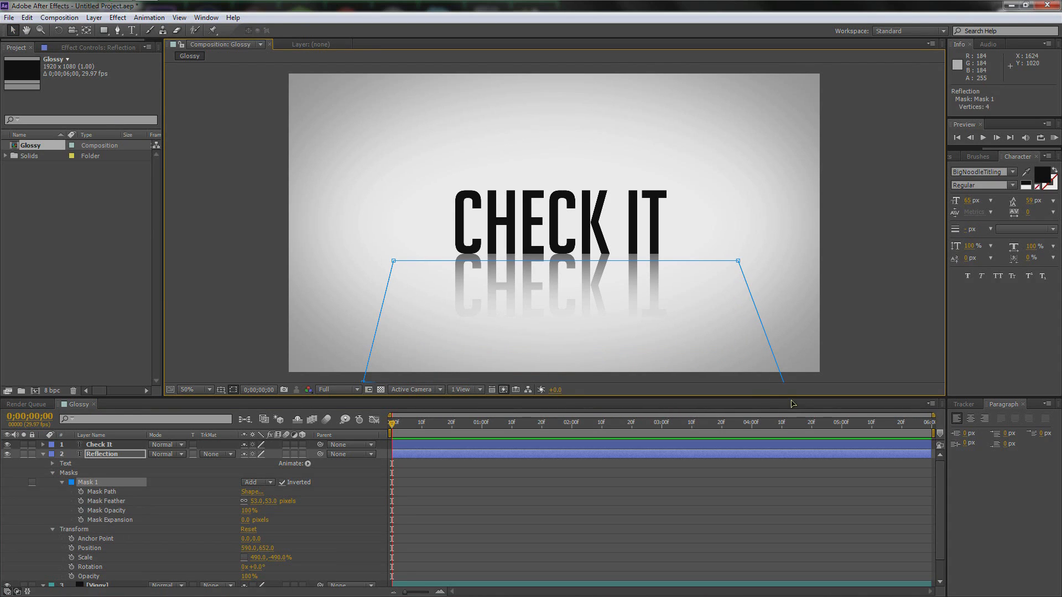
{"action": "scroll", "coordinate": [411, 327], "scroll_direction": "down", "scroll_amount": 2}
{"action": "left_click_drag", "start_coordinate": [490, 286], "coordinate": [387, 324]}
{"action": "left_click_drag", "start_coordinate": [670, 299], "coordinate": [825, 366]}
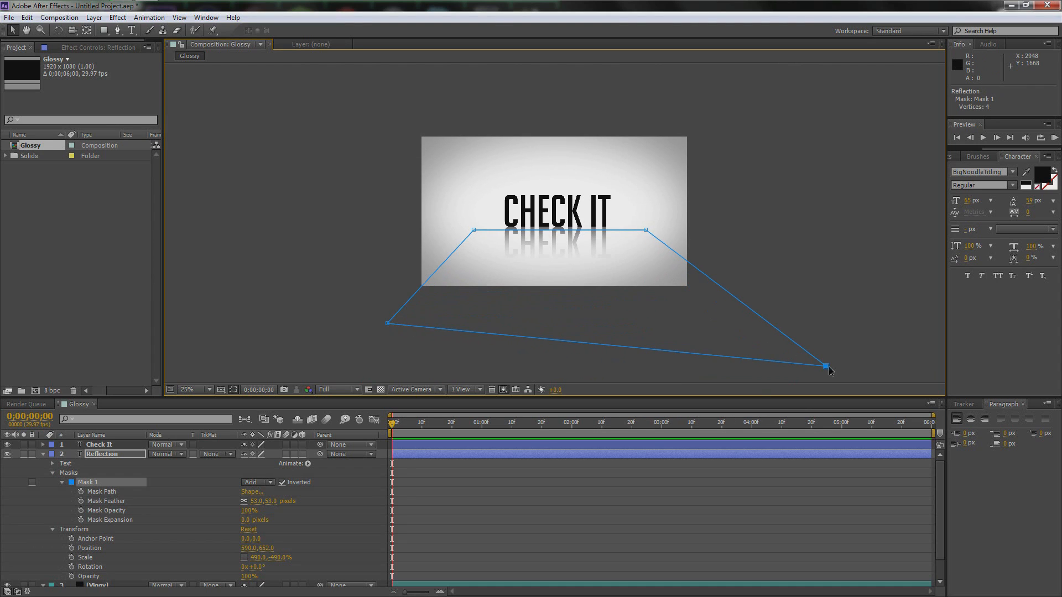
{"action": "left_click_drag", "start_coordinate": [387, 324], "coordinate": [323, 365]}
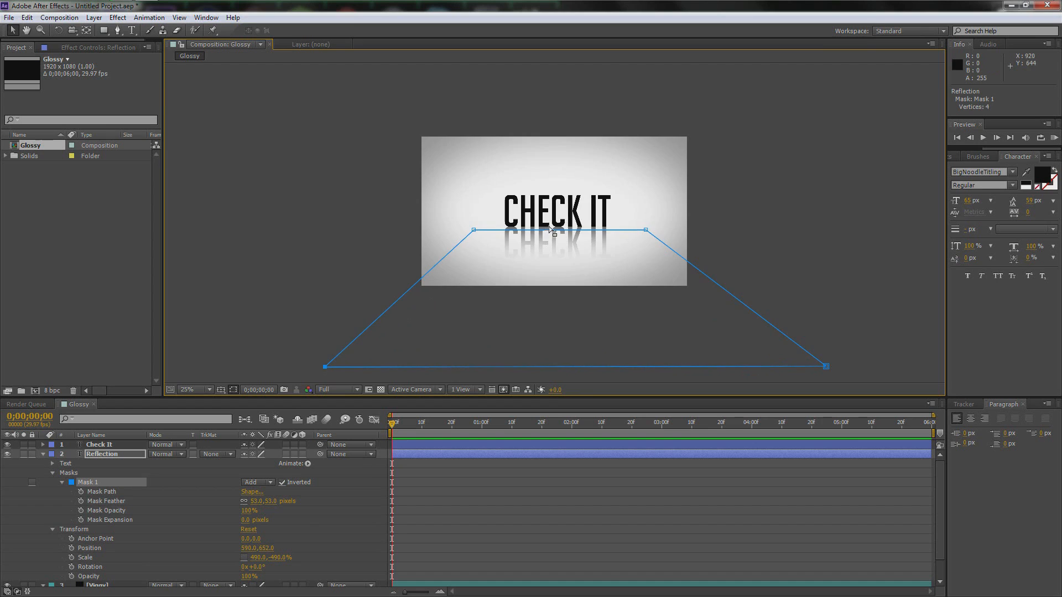
{"action": "key", "text": "slash"}
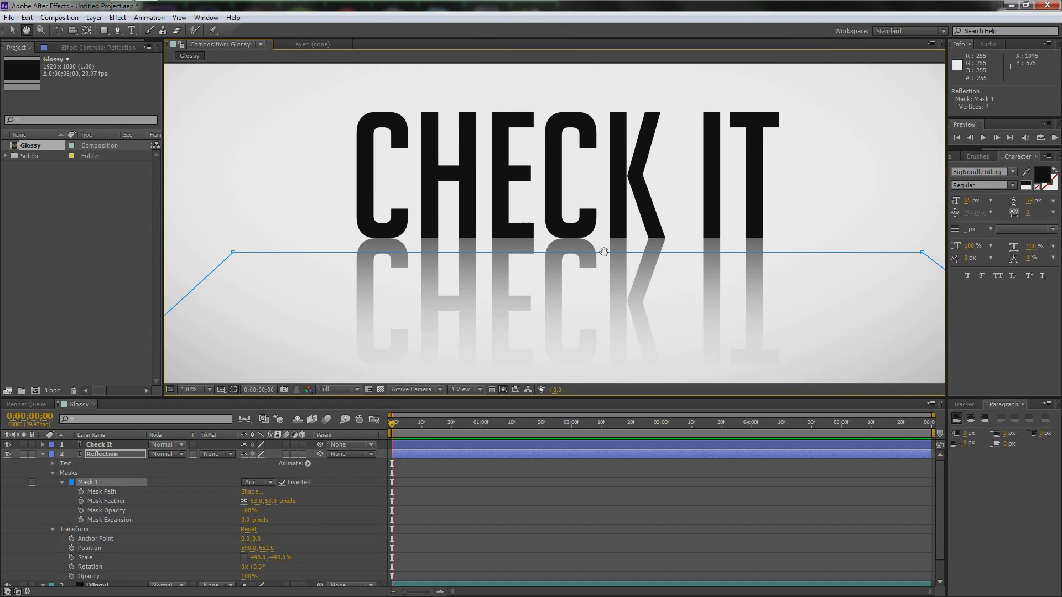
{"action": "left_click_drag", "start_coordinate": [604, 252], "coordinate": [598, 211]}
{"action": "key", "text": "comma"}
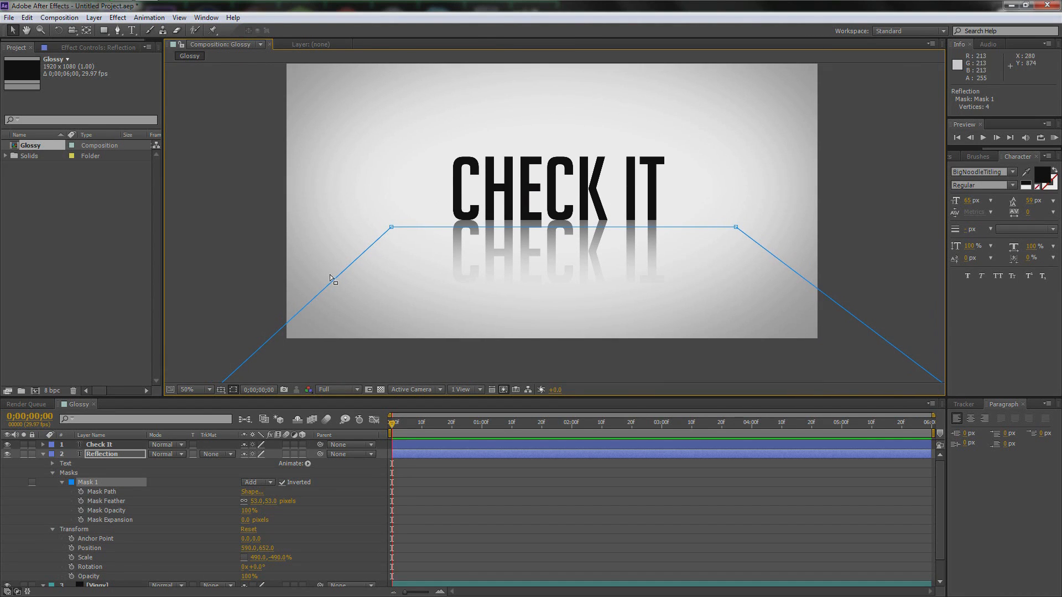
{"action": "left_click", "coordinate": [242, 234]}
{"action": "left_click", "coordinate": [244, 253]}
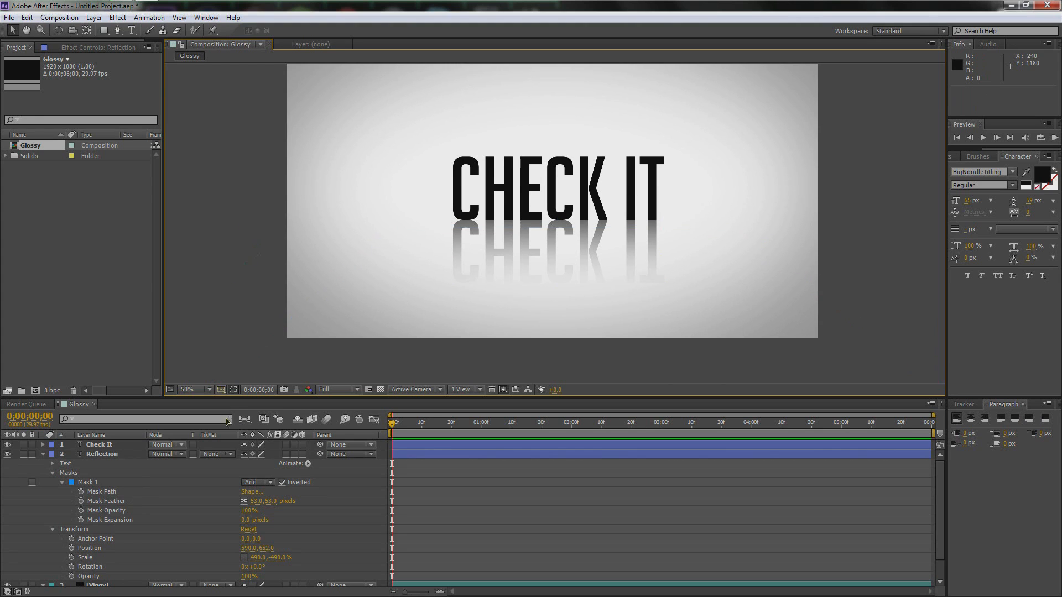
Lower the Reflection layer's opacity to make the mirrored text fainter.
{"action": "left_click", "coordinate": [128, 454]}
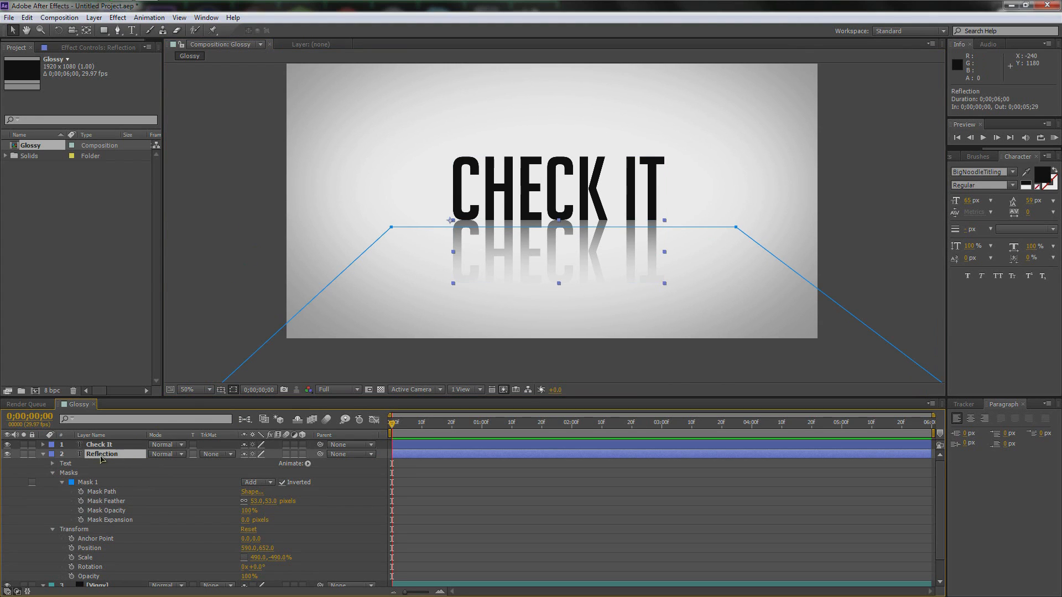
{"action": "key", "text": "t"}
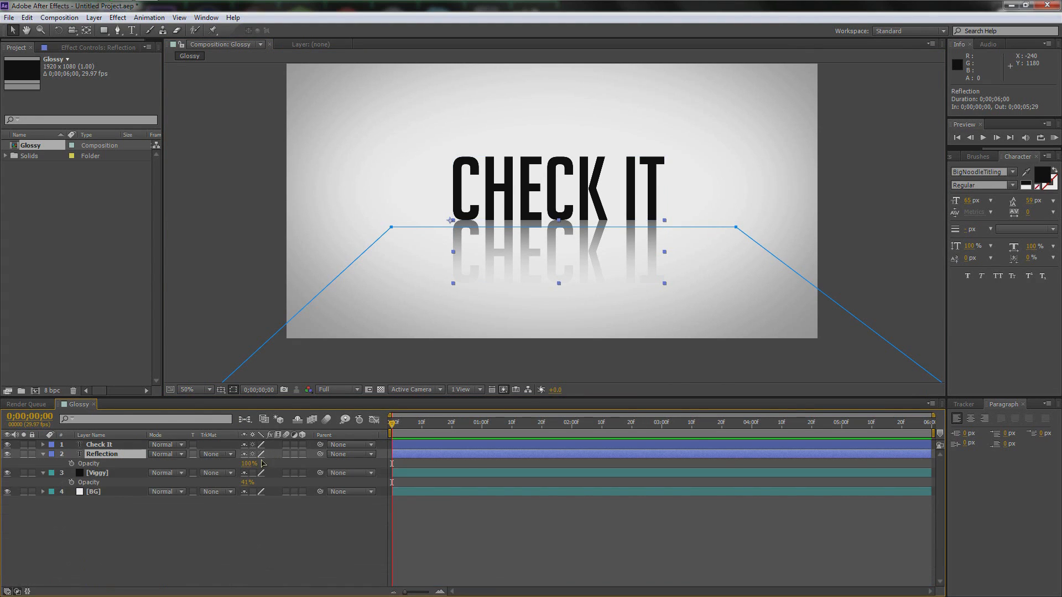
{"action": "left_click_drag", "start_coordinate": [252, 463], "coordinate": [246, 465]}
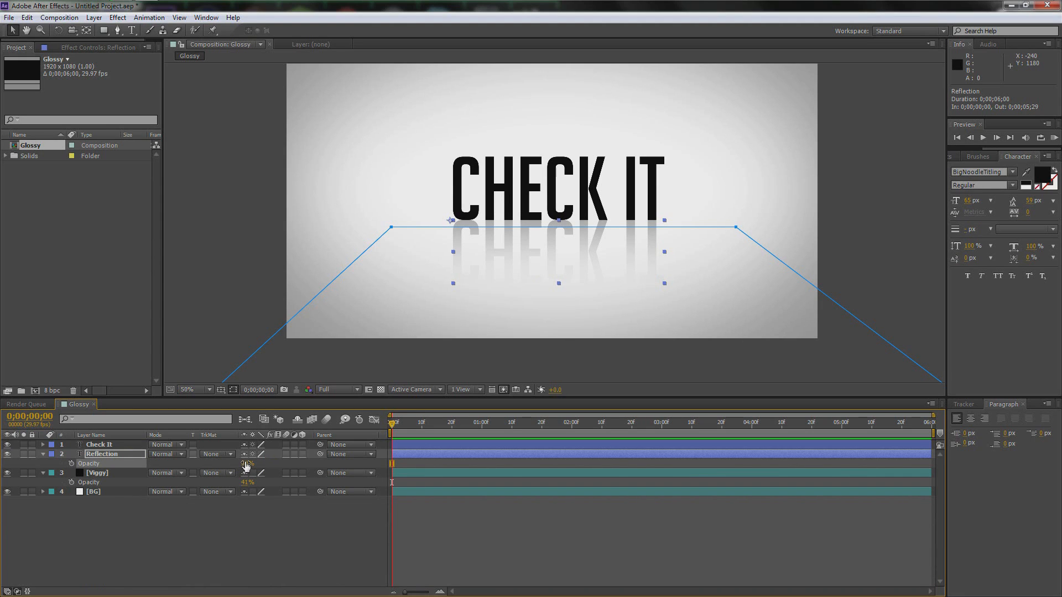
Set the Reflection layer's opacity to 41% and deselect the layer.
{"action": "left_click_drag", "start_coordinate": [246, 465], "coordinate": [250, 467]}
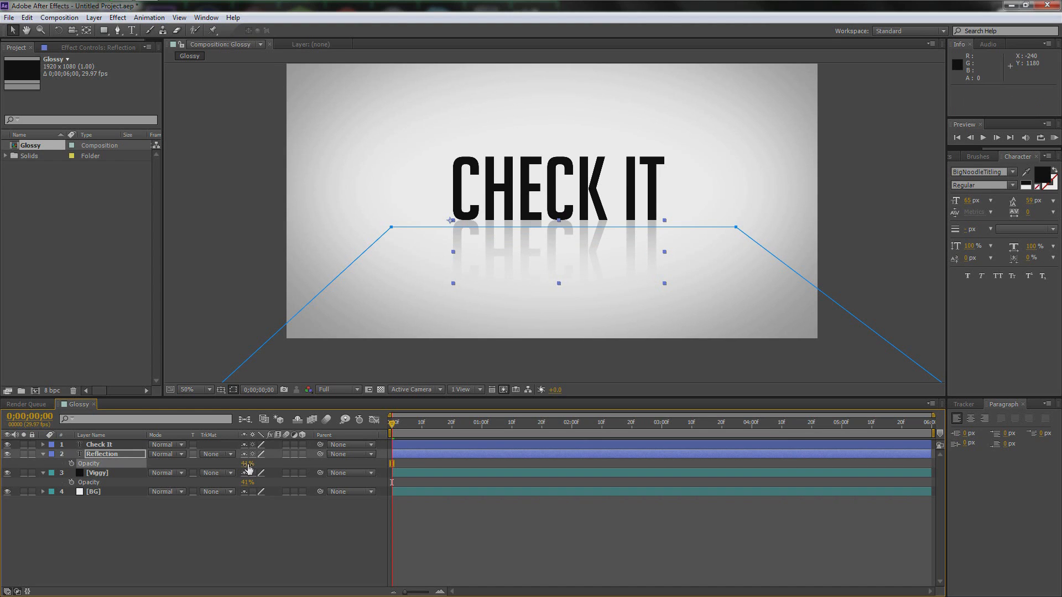
{"action": "left_click", "coordinate": [183, 200]}
{"action": "scroll", "coordinate": [596, 246], "scroll_direction": "up", "scroll_amount": 2}
{"action": "scroll", "coordinate": [596, 246], "scroll_direction": "down", "scroll_amount": 2}
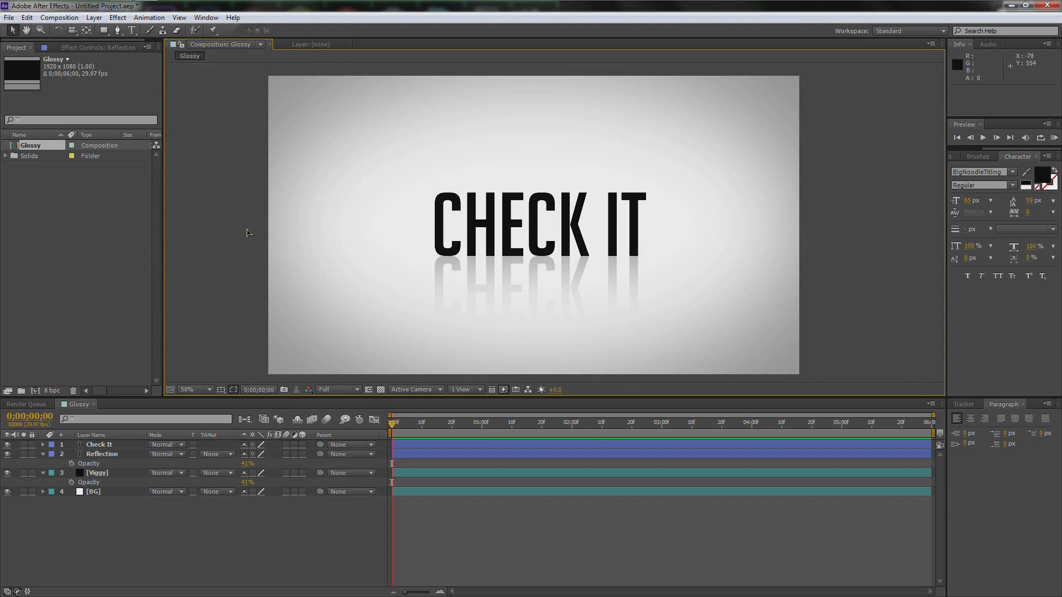
Apply the Ramp effect to the Check It text layer.
{"action": "left_click", "coordinate": [109, 445]}
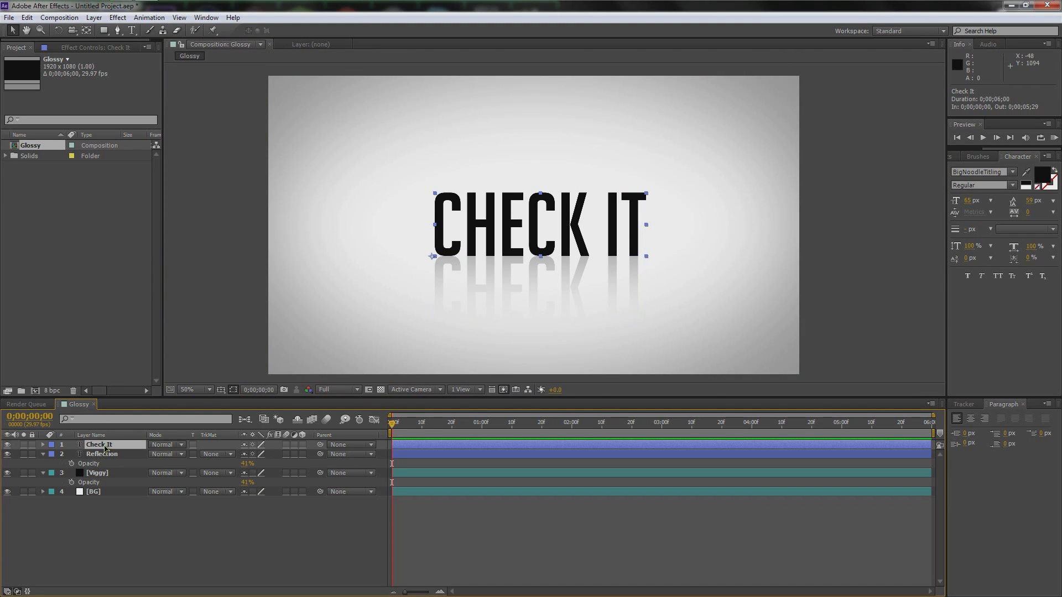
{"action": "left_click", "coordinate": [118, 18]}
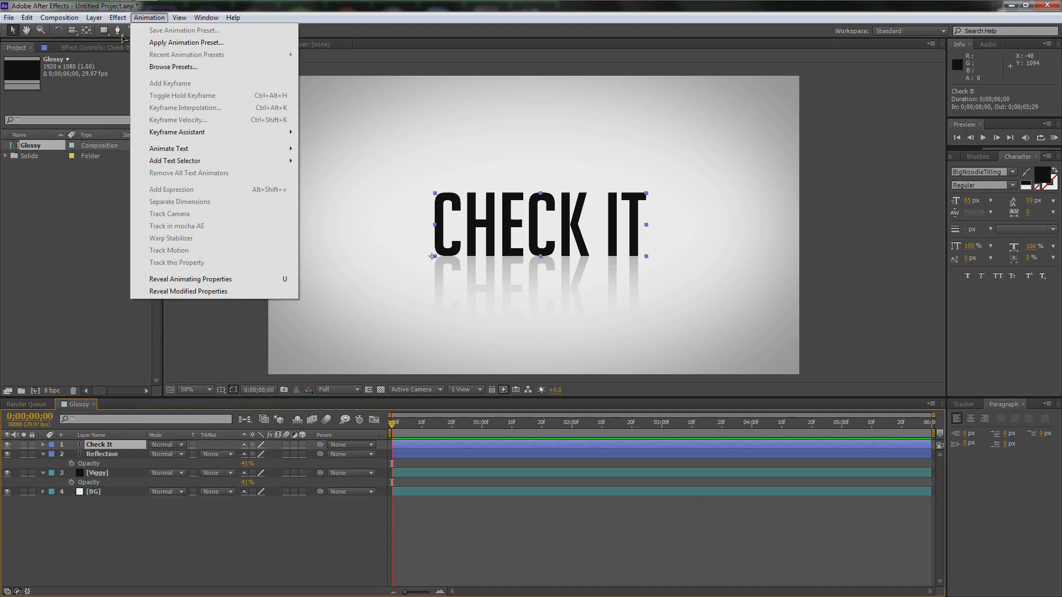
{"action": "mouse_move", "coordinate": [142, 161]}
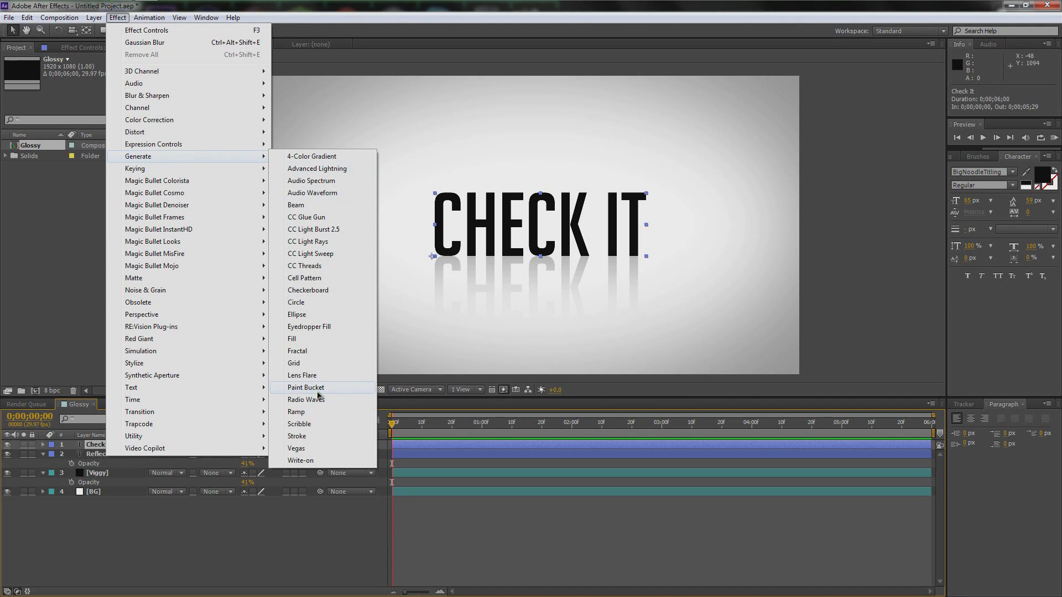
{"action": "left_click", "coordinate": [309, 412]}
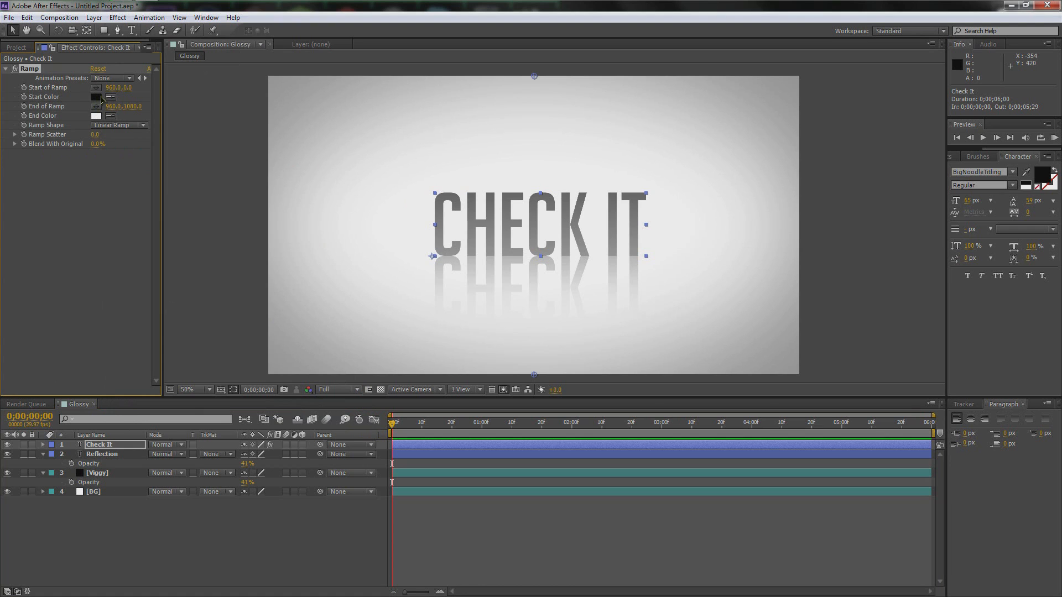
Set the Ramp's start color to light grey and its end color to black.
{"action": "left_click", "coordinate": [96, 97]}
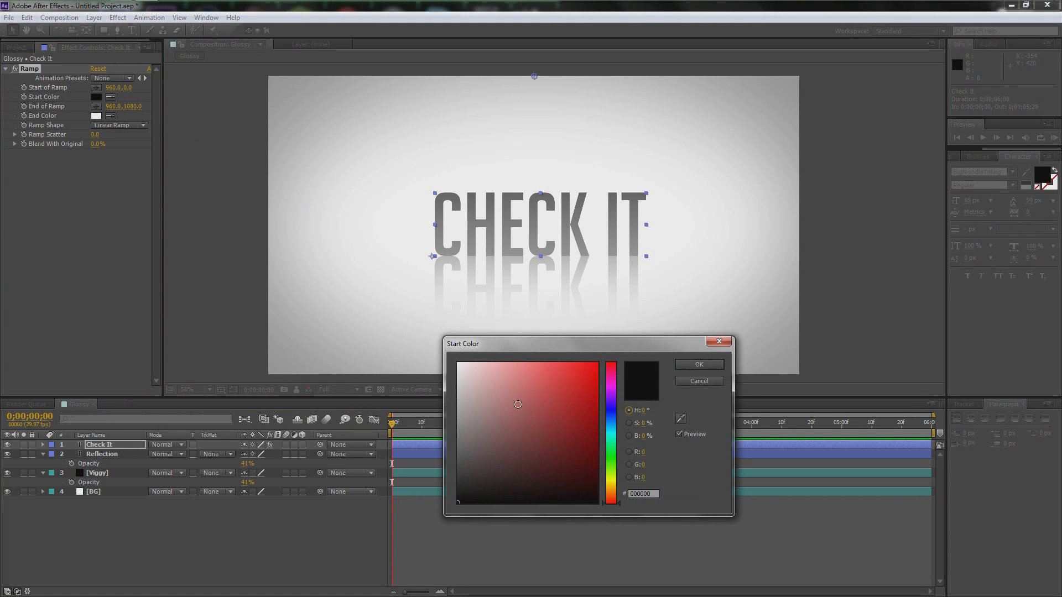
{"action": "mouse_move", "coordinate": [514, 440]}
{"action": "left_mouse_down"}
{"action": "mouse_move", "coordinate": [474, 426]}
{"action": "mouse_move", "coordinate": [420, 446]}
{"action": "mouse_move", "coordinate": [368, 344]}
{"action": "mouse_move", "coordinate": [337, 437]}
{"action": "mouse_move", "coordinate": [332, 397]}
{"action": "left_mouse_up"}
{"action": "left_click", "coordinate": [700, 366]}
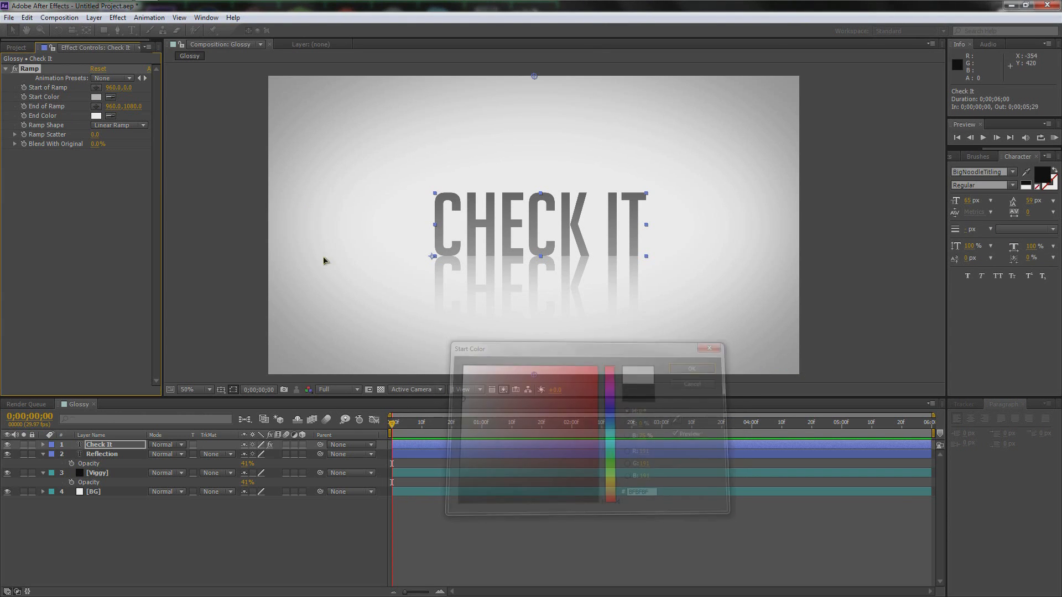
{"action": "left_click", "coordinate": [96, 115]}
{"action": "left_click_drag", "start_coordinate": [516, 437], "coordinate": [374, 549]}
{"action": "left_click", "coordinate": [702, 365]}
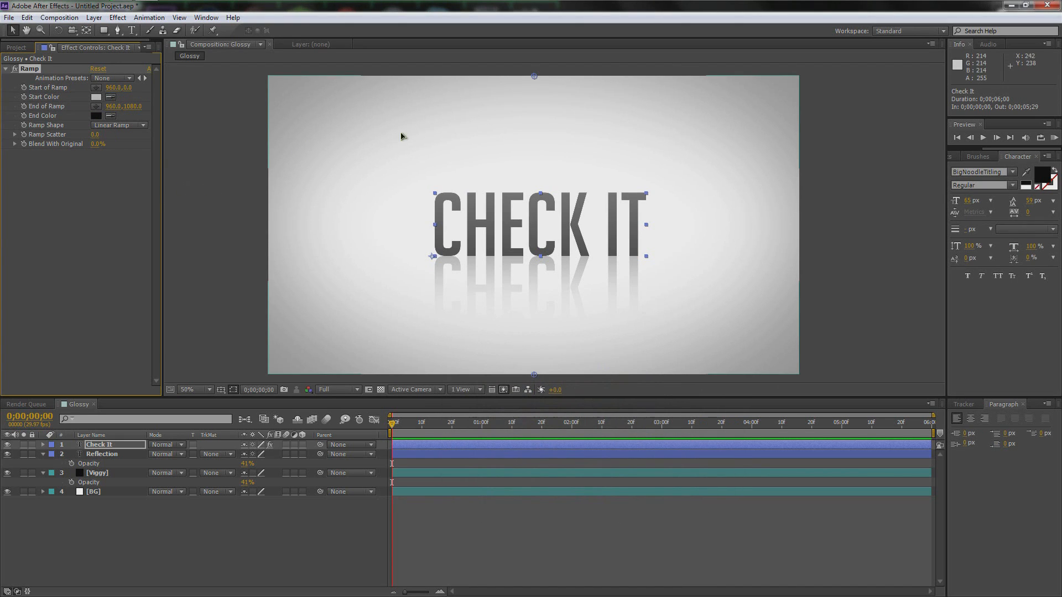
Move the Ramp's start point down to about 960, 272 and its end point up to about 960, 720.
{"action": "left_click_drag", "start_coordinate": [535, 77], "coordinate": [540, 153]}
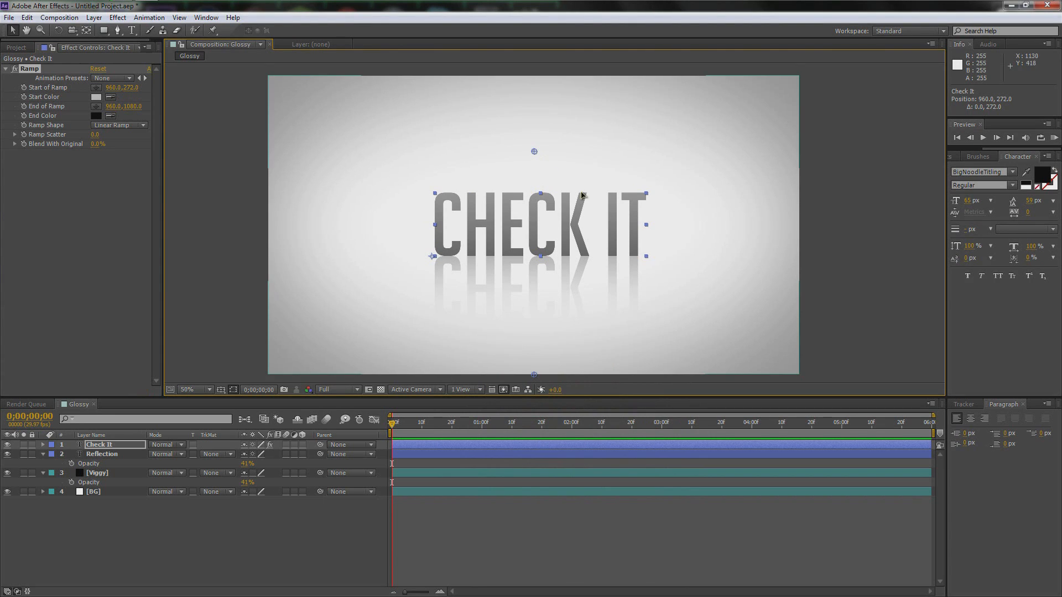
{"action": "scroll", "coordinate": [567, 199], "scroll_direction": "up", "scroll_amount": 2}
{"action": "scroll", "coordinate": [557, 205], "scroll_direction": "down", "scroll_amount": 2}
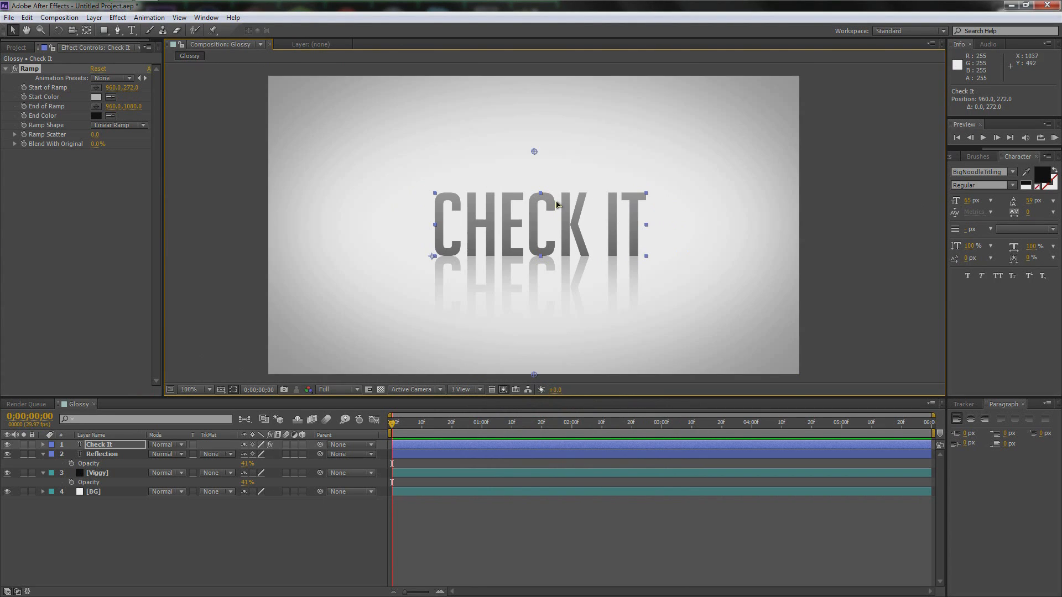
{"action": "left_click_drag", "start_coordinate": [535, 374], "coordinate": [537, 275]}
{"action": "scroll", "coordinate": [552, 224], "scroll_direction": "up", "scroll_amount": 2}
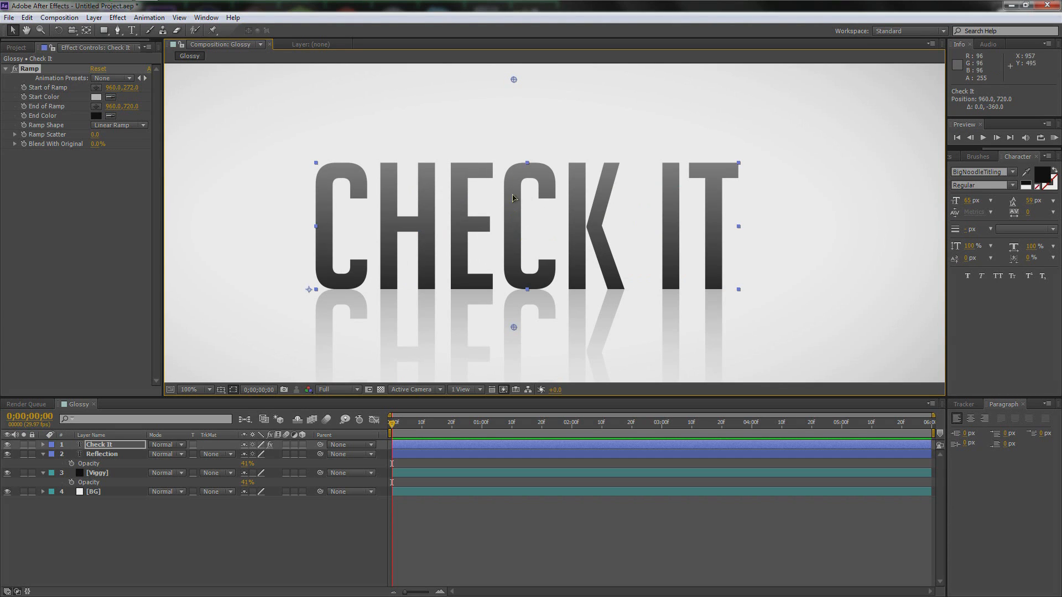
Shift the Ramp's start point to about 976, 332 and its end point to about 963, 763, and deselect the layer.
{"action": "mouse_move", "coordinate": [513, 213]}
{"action": "left_mouse_down"}
{"action": "mouse_move", "coordinate": [519, 195]}
{"action": "mouse_move", "coordinate": [523, 211]}
{"action": "left_mouse_up"}
{"action": "left_click_drag", "start_coordinate": [529, 84], "coordinate": [533, 111]}
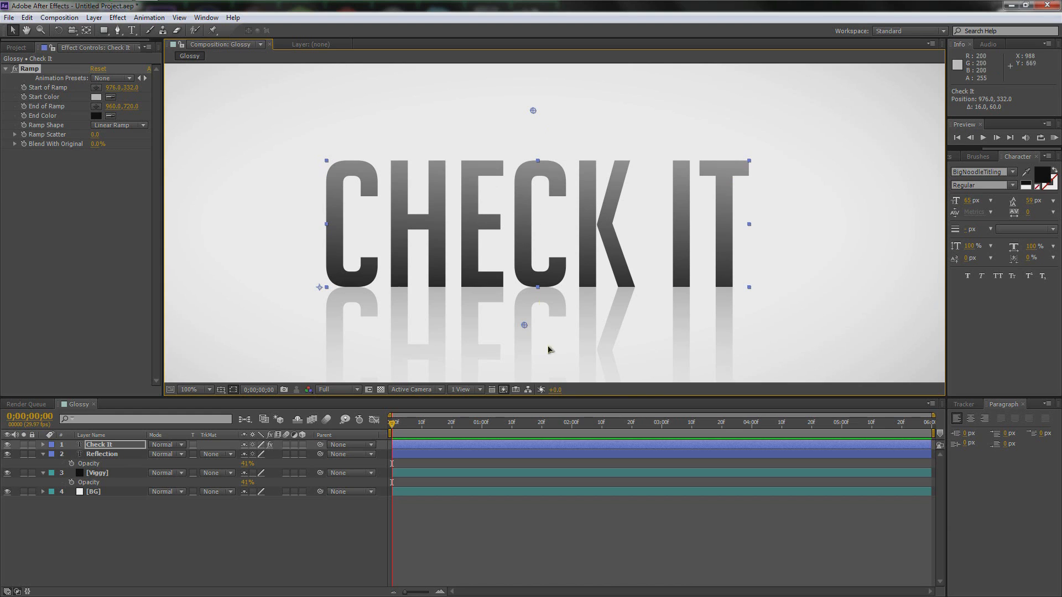
{"action": "left_click_drag", "start_coordinate": [524, 325], "coordinate": [525, 351]}
{"action": "key", "text": "comma"}
{"action": "key", "text": "comma"}
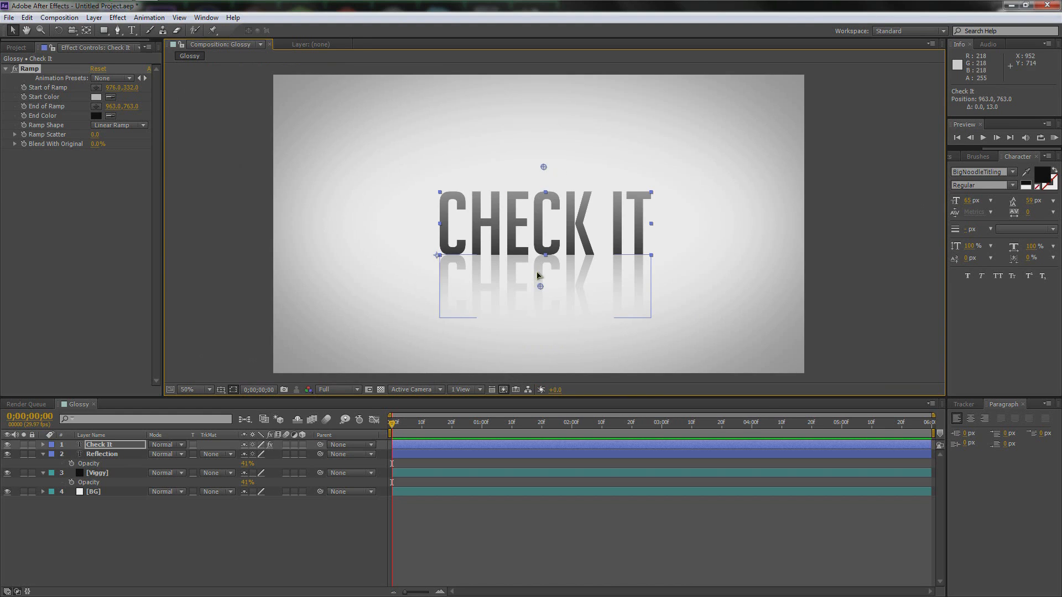
{"action": "left_click", "coordinate": [843, 233]}
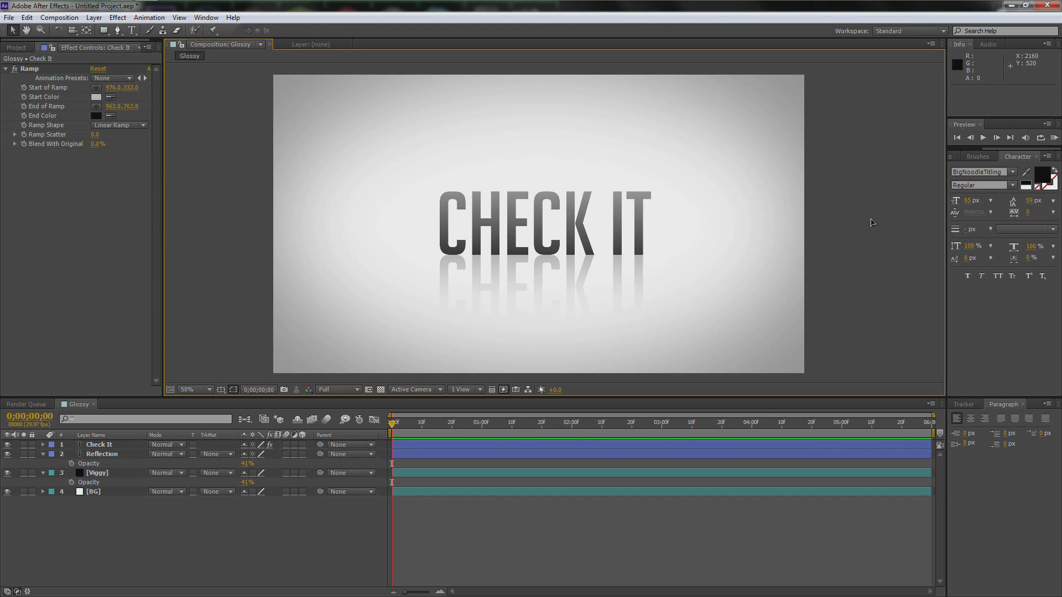
{"action": "key", "text": "period"}
{"action": "key", "text": "comma"}
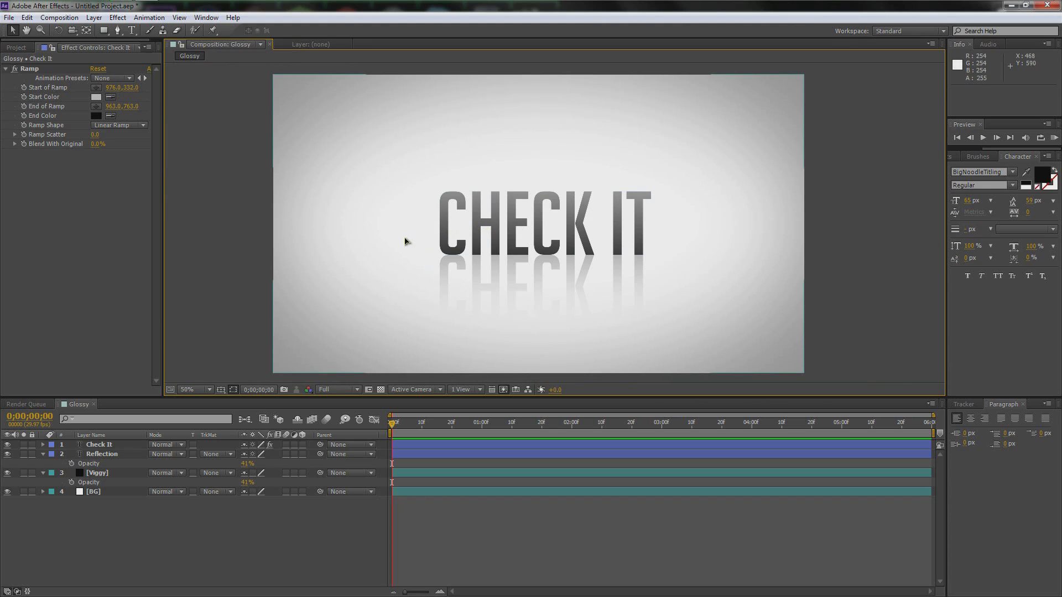
{"action": "right_click", "coordinate": [162, 532]}
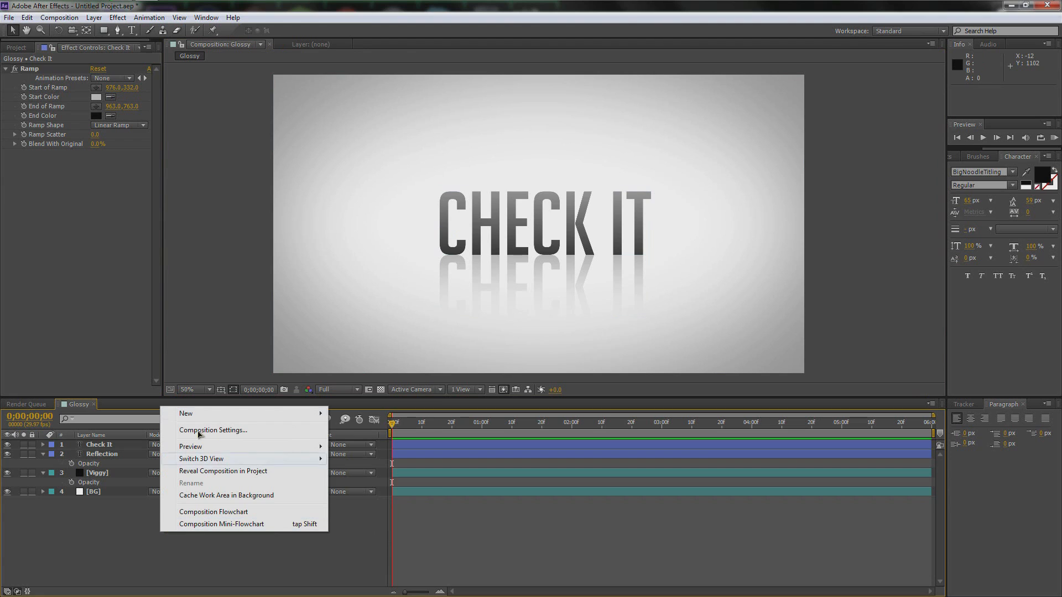
{"action": "mouse_move", "coordinate": [258, 414]}
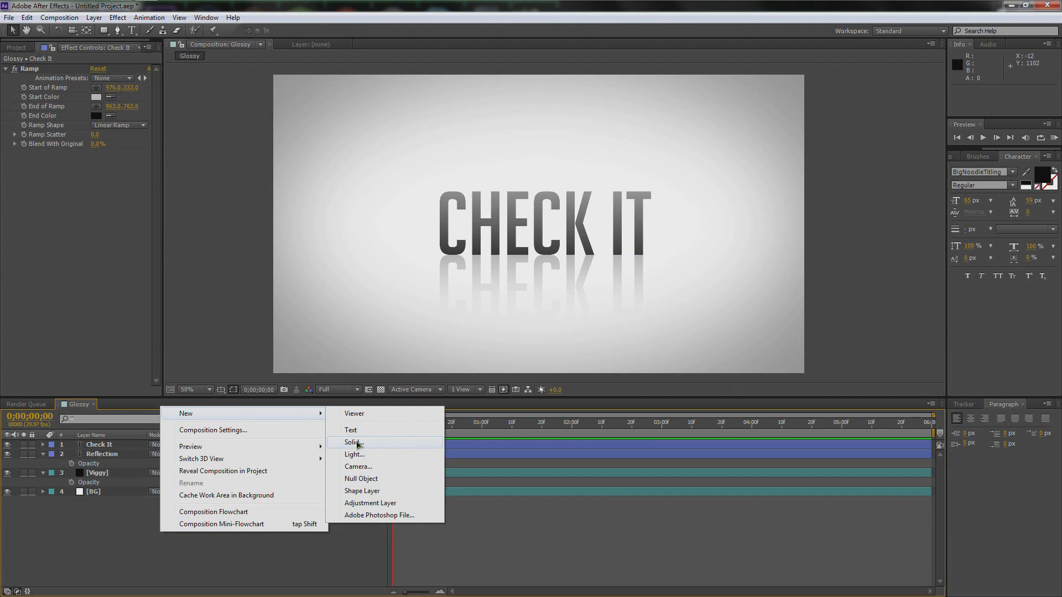
{"action": "left_click", "coordinate": [123, 541]}
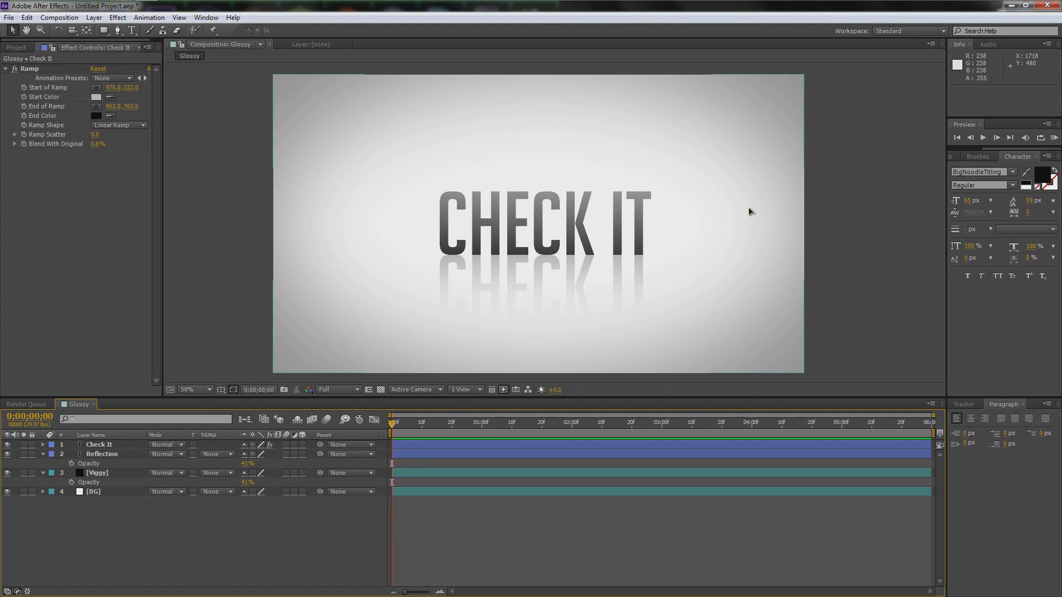
Duplicate the Check It layer and rename the copy Glossy Tits.
{"action": "left_click", "coordinate": [105, 445]}
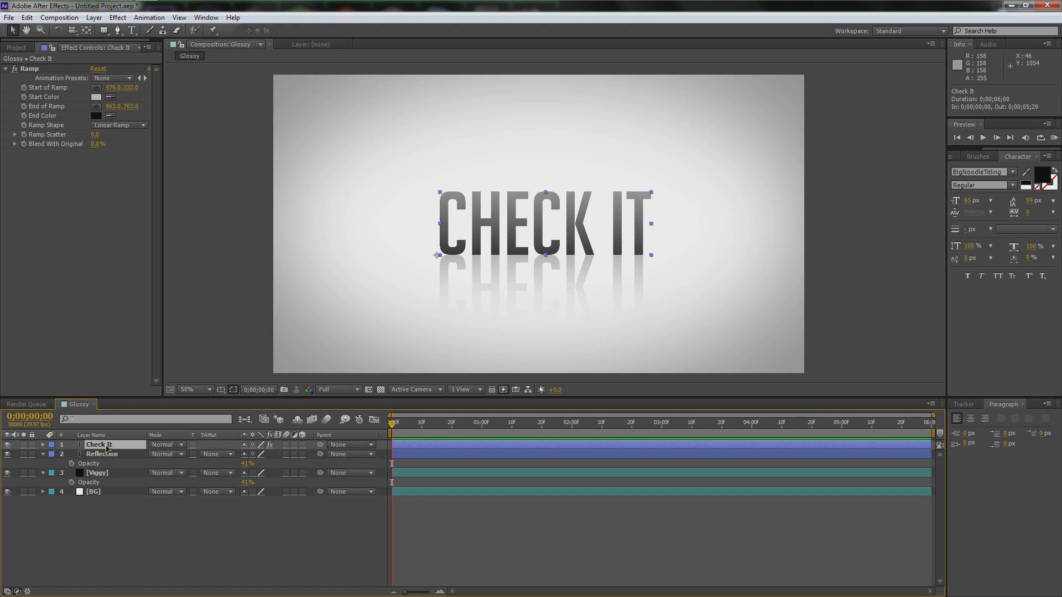
{"action": "key", "text": "ctrl+d"}
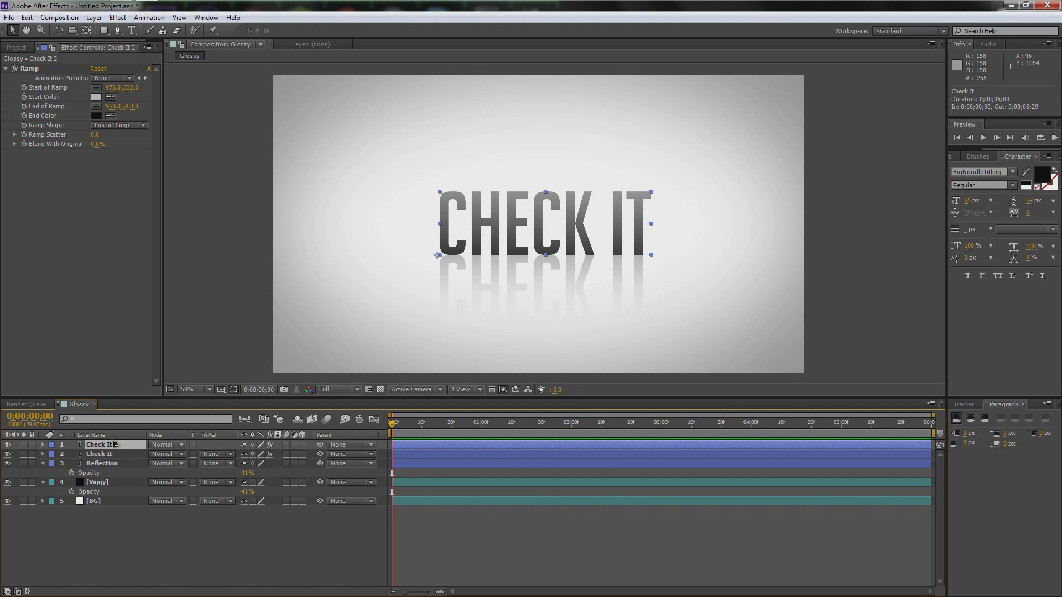
{"action": "type", "text": "Glossy Tits"}
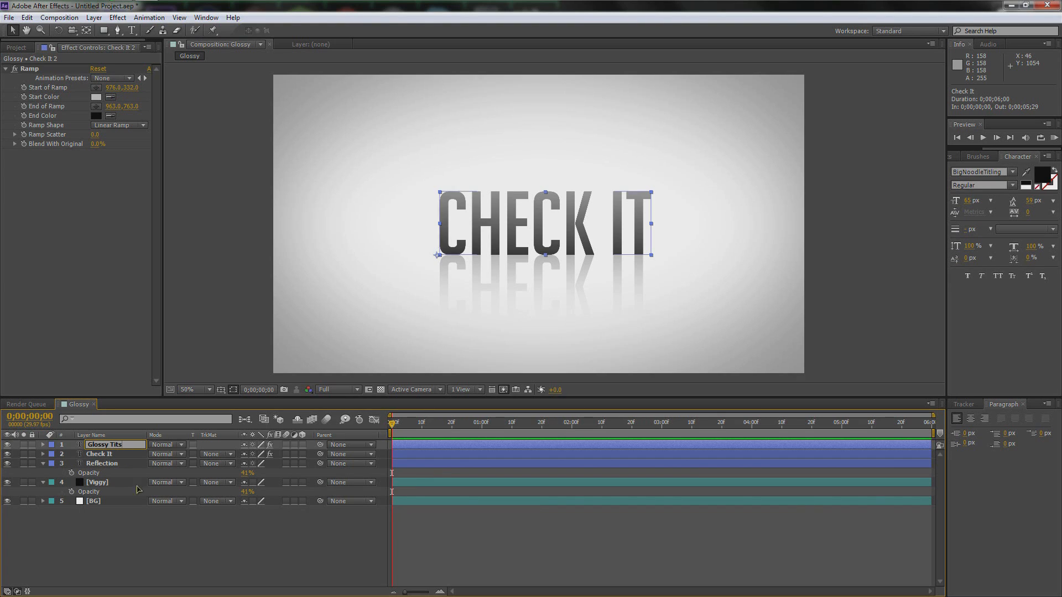
{"action": "key", "text": "Return"}
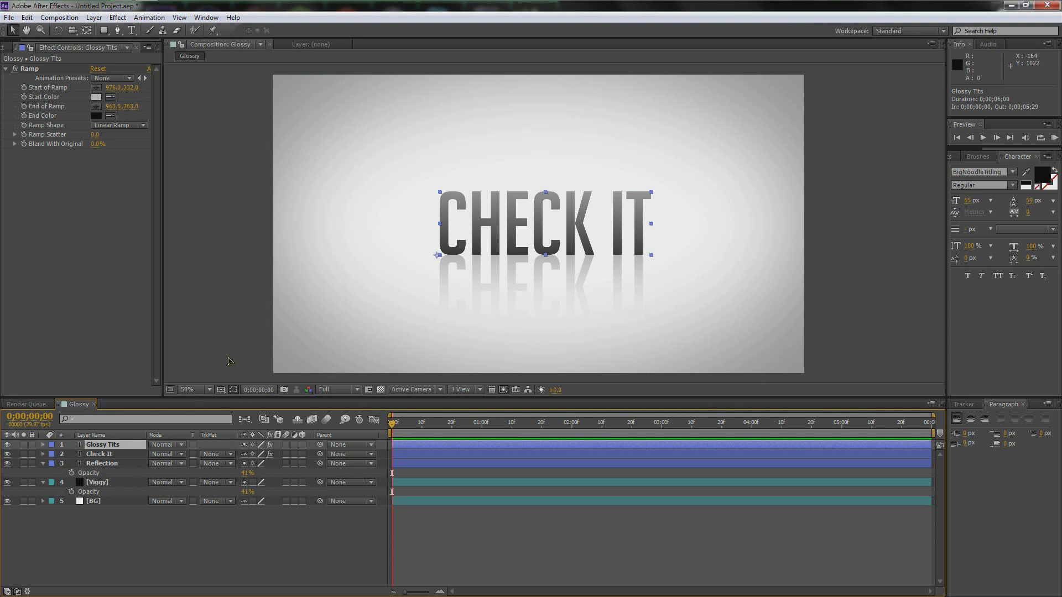
Delete the Ramp effect from the Glossy Tits layer.
{"action": "left_click", "coordinate": [38, 71]}
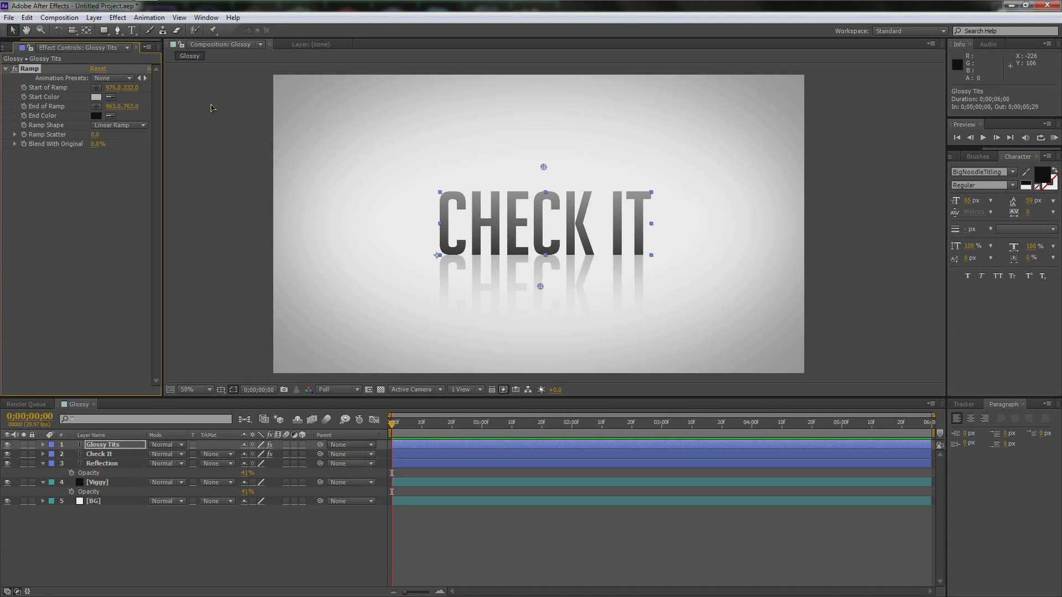
{"action": "key", "text": "Delete"}
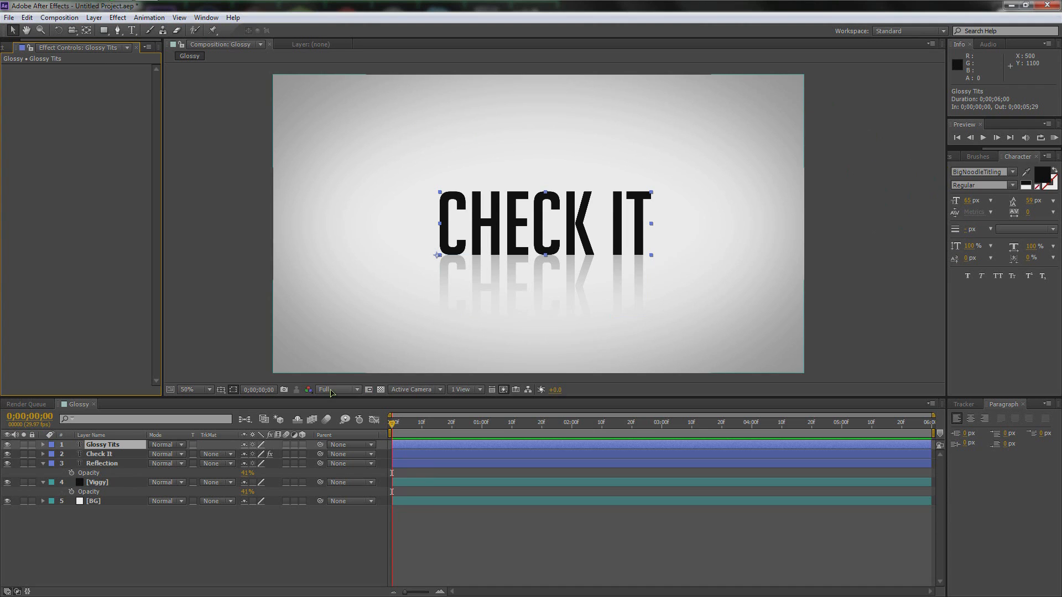
{"action": "left_click", "coordinate": [117, 18]}
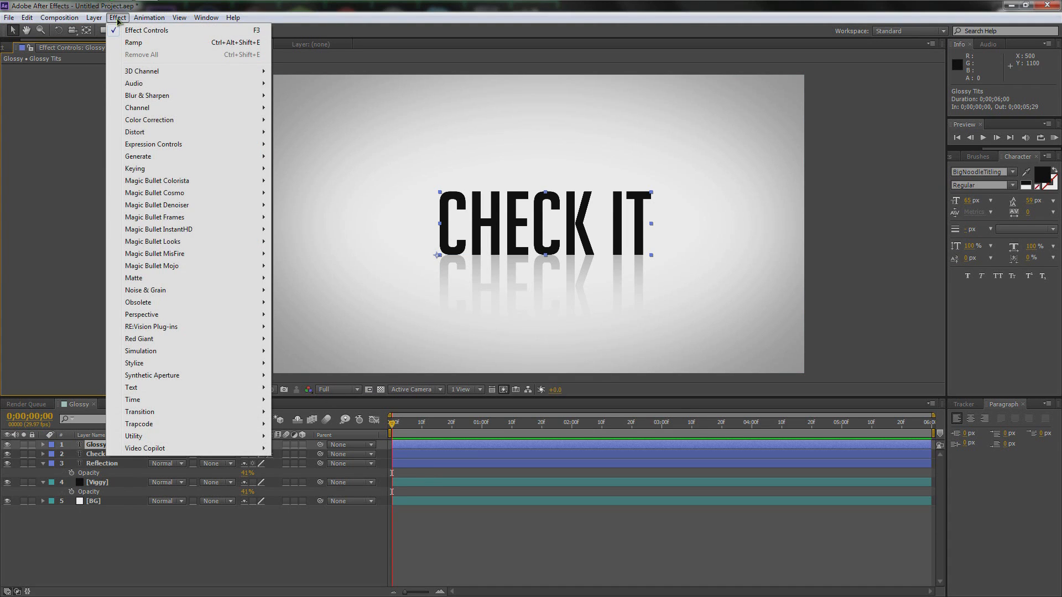
{"action": "mouse_move", "coordinate": [239, 107]}
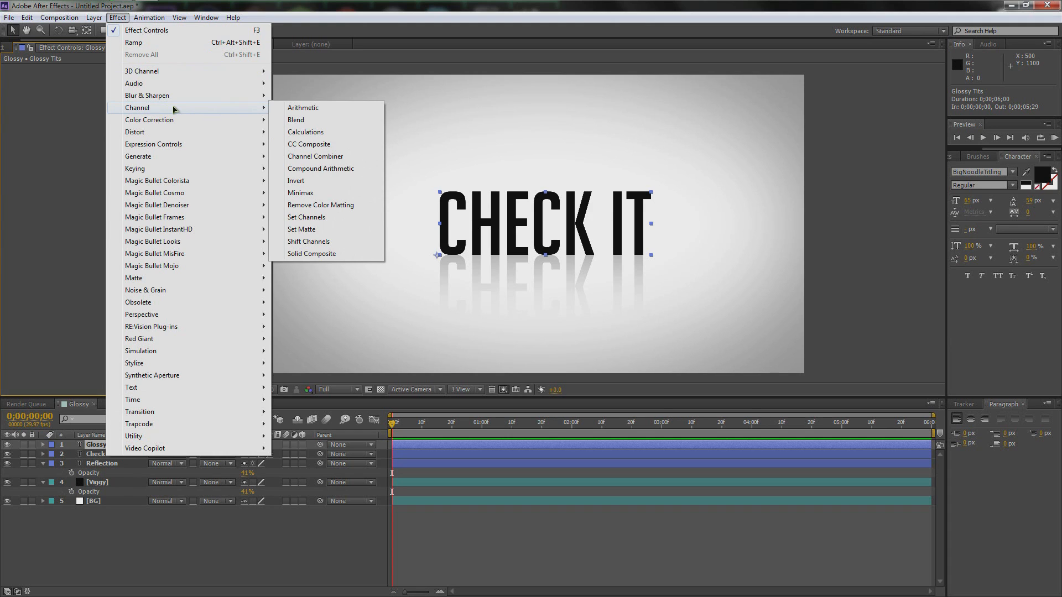
{"action": "left_click", "coordinate": [92, 448]}
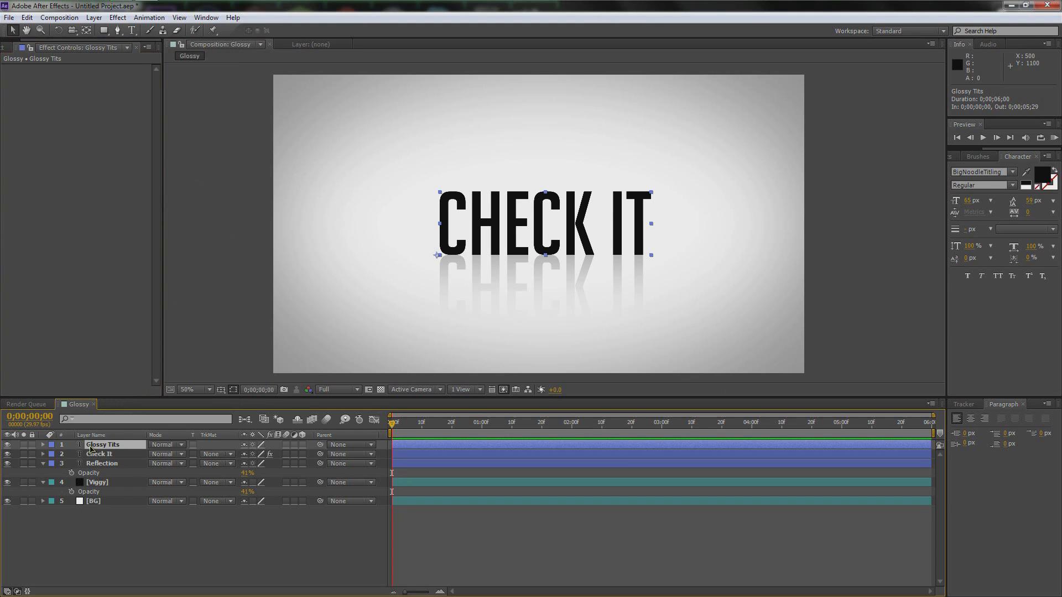
Change the Glossy Tits layer's text fill color to white, FFFFFF.
{"action": "left_click", "coordinate": [1042, 174]}
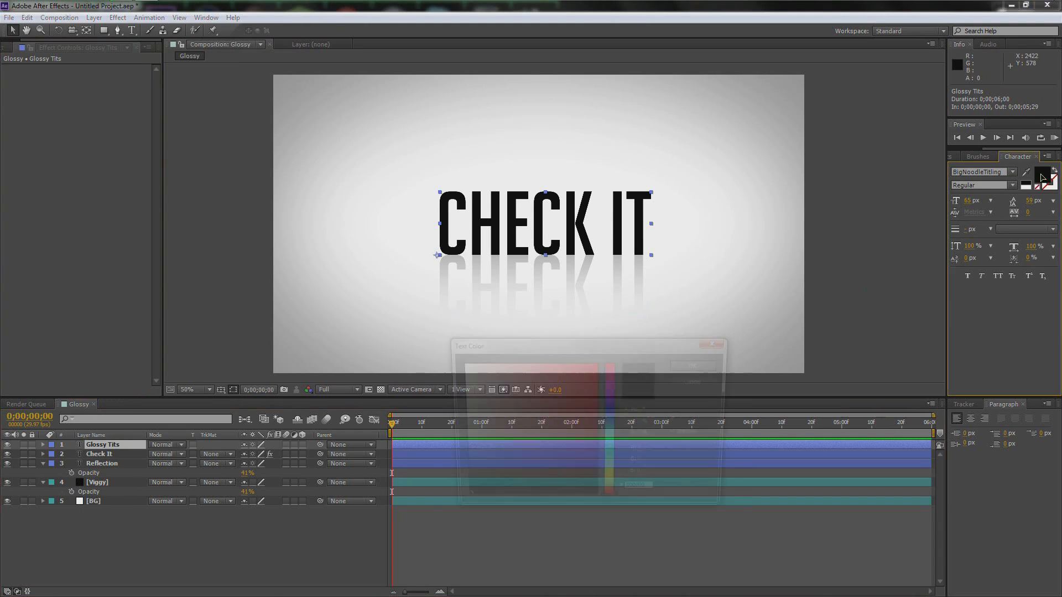
{"action": "left_click", "coordinate": [458, 366]}
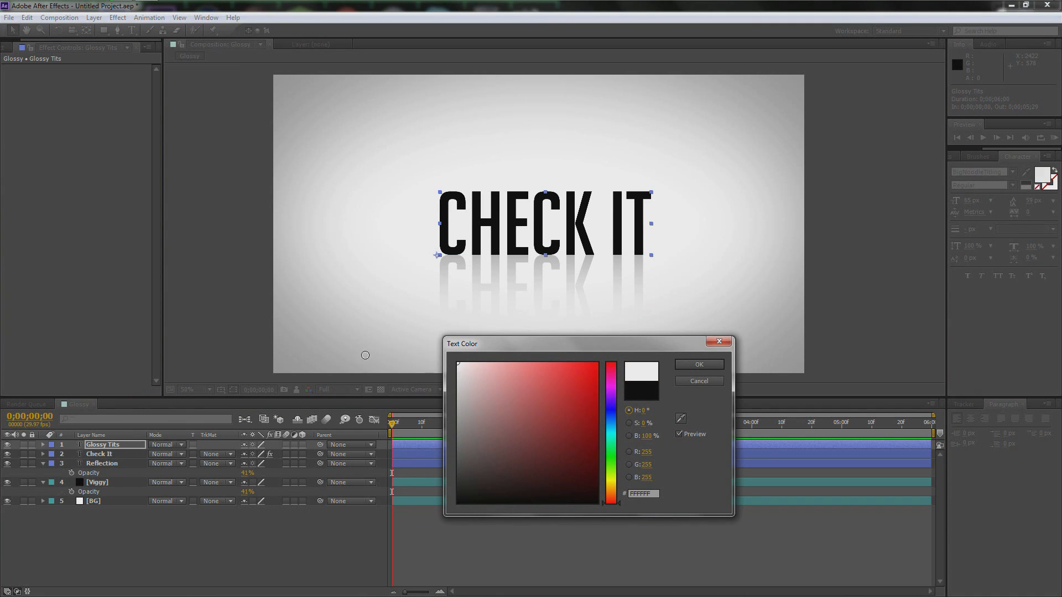
{"action": "left_click", "coordinate": [698, 364]}
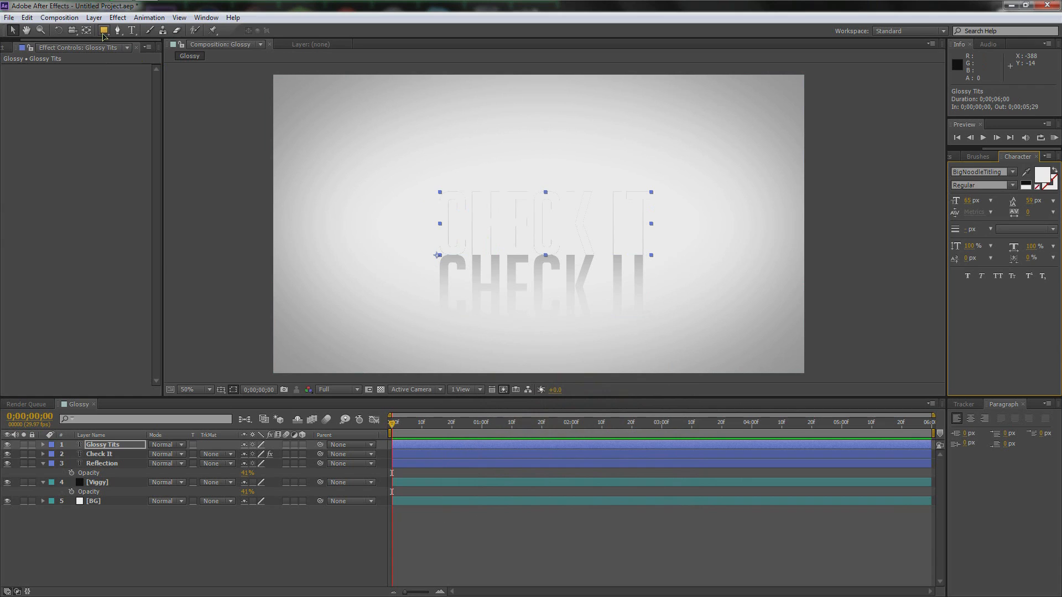
Start a Pen mask on the Glossy Tits layer with two corner points left of the text and a curve dipping to mid-letter height.
{"action": "left_click", "coordinate": [104, 33]}
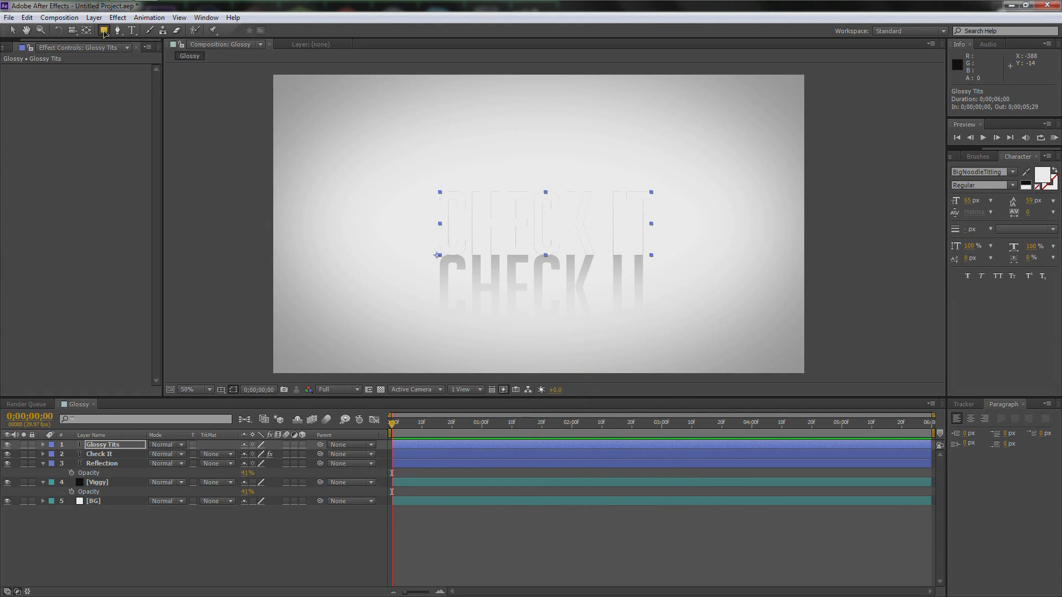
{"action": "left_click", "coordinate": [118, 31]}
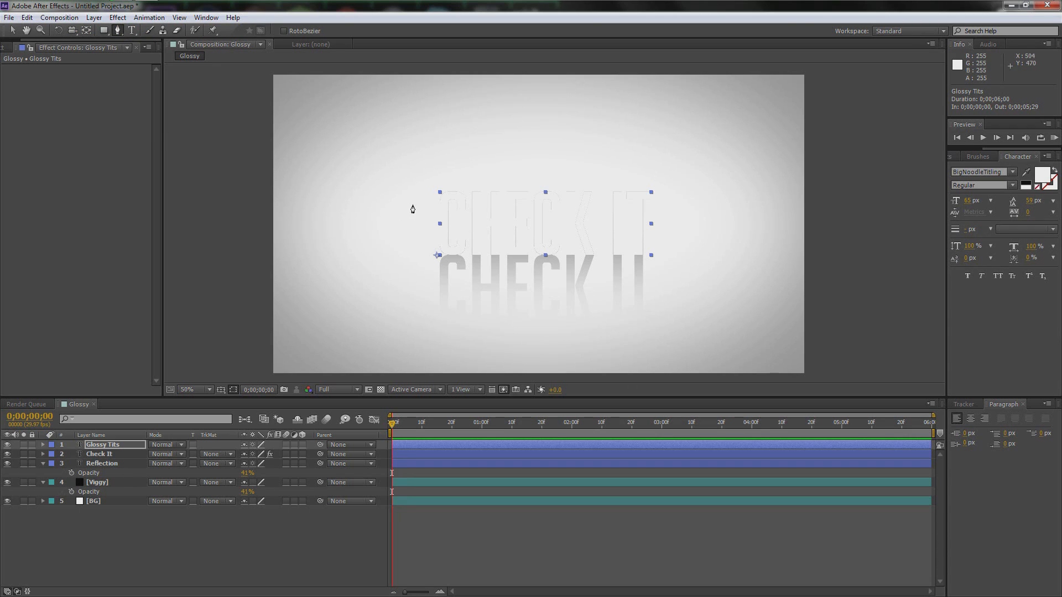
{"action": "key", "text": "period"}
{"action": "left_click_drag", "start_coordinate": [405, 215], "coordinate": [433, 215]}
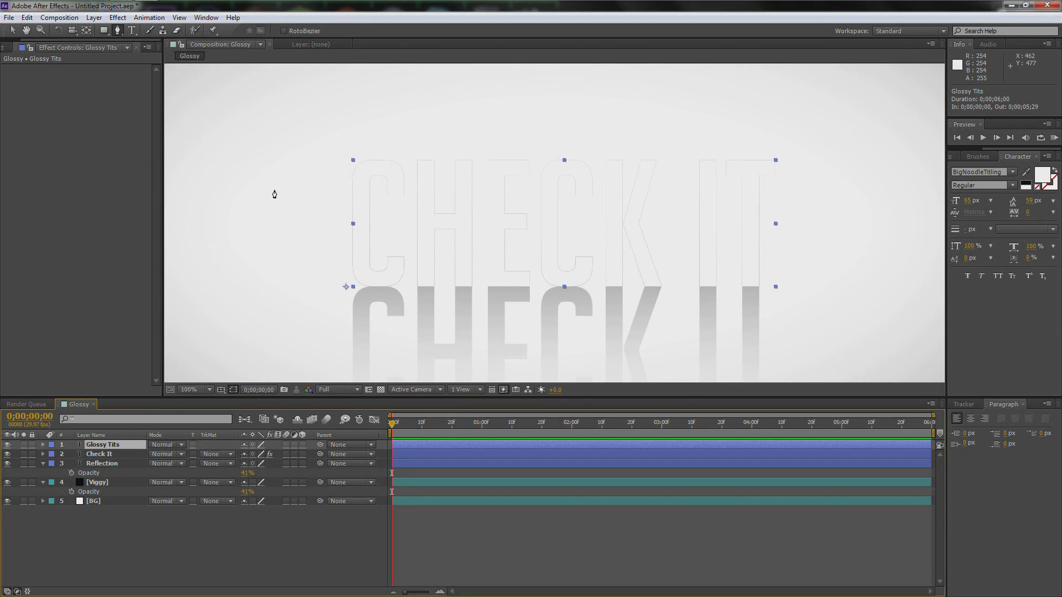
{"action": "left_click", "coordinate": [178, 197]}
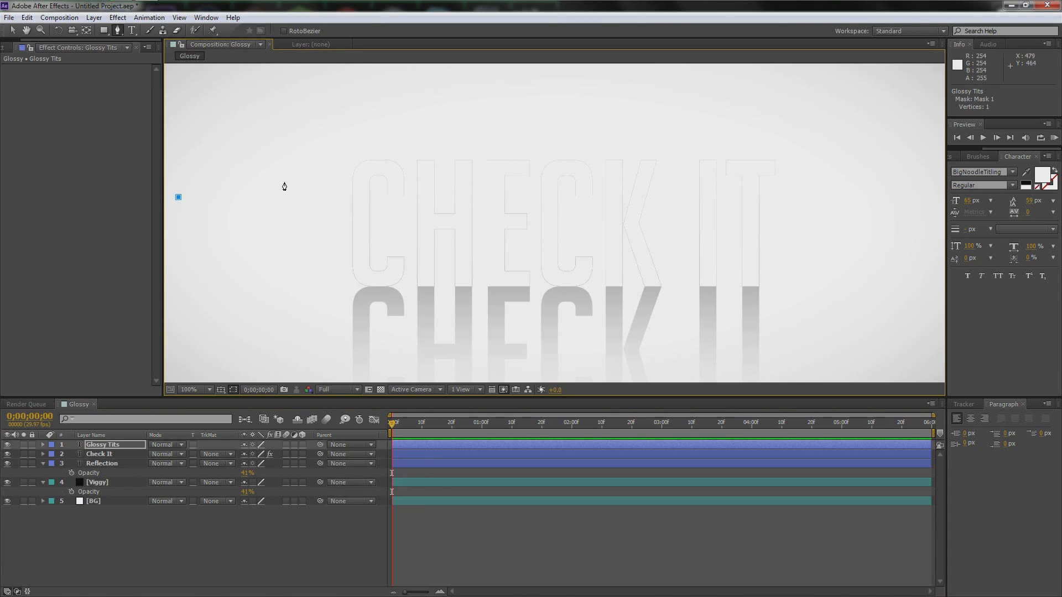
{"action": "left_click", "coordinate": [326, 188]}
{"action": "left_click_drag", "start_coordinate": [575, 227], "coordinate": [808, 227]}
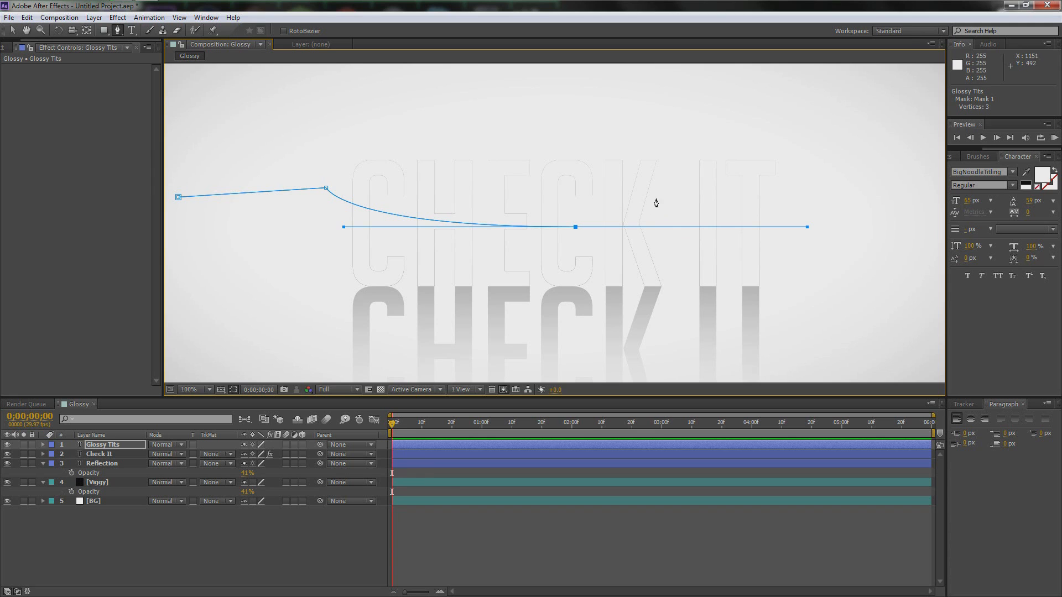
{"action": "left_click_drag", "start_coordinate": [767, 189], "coordinate": [920, 231]}
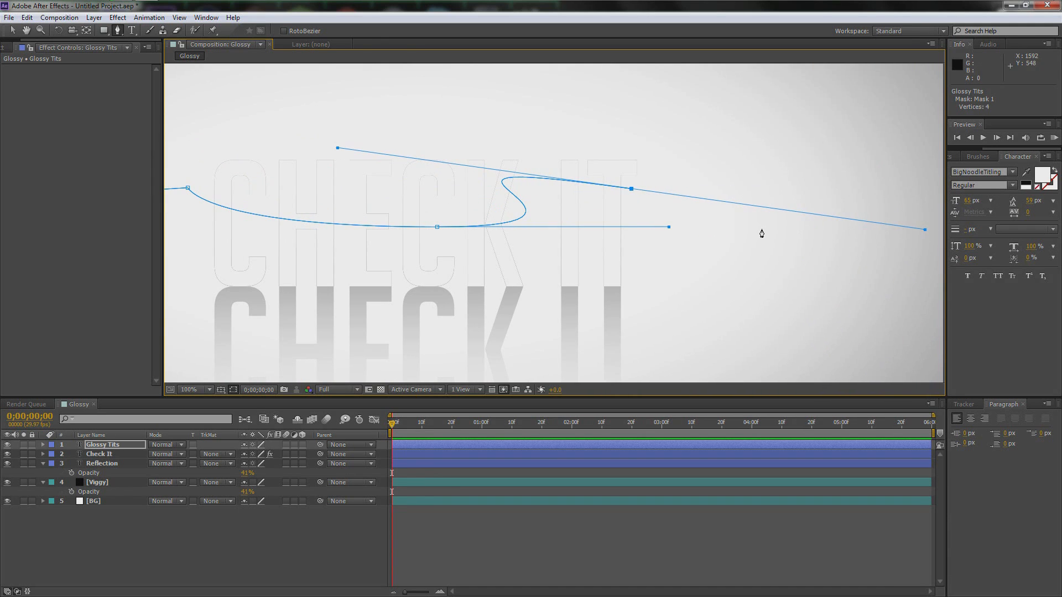
{"action": "key", "text": "ctrl+z"}
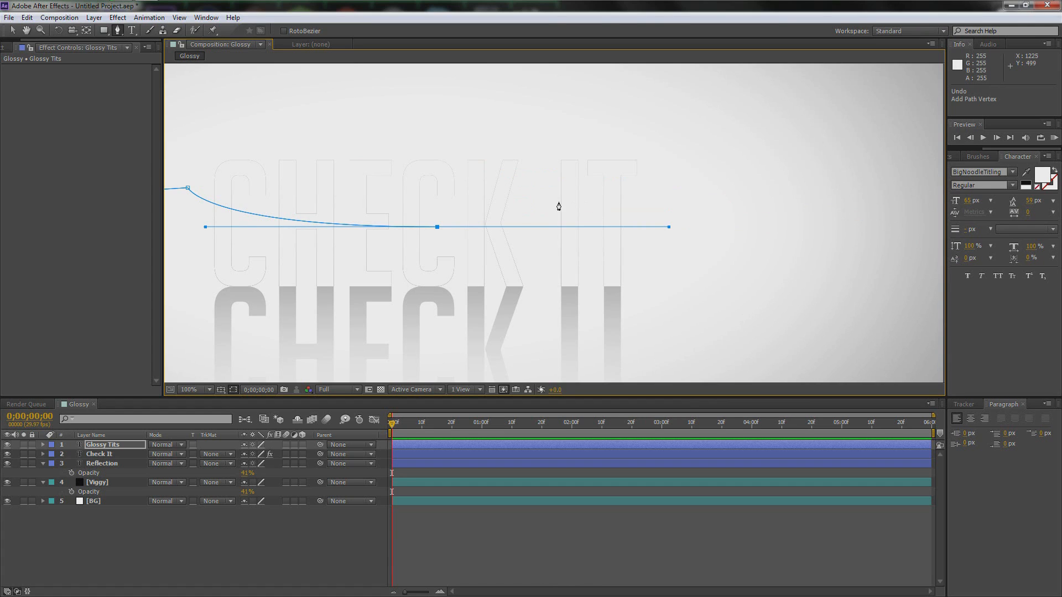
{"action": "left_click_drag", "start_coordinate": [536, 198], "coordinate": [587, 199]}
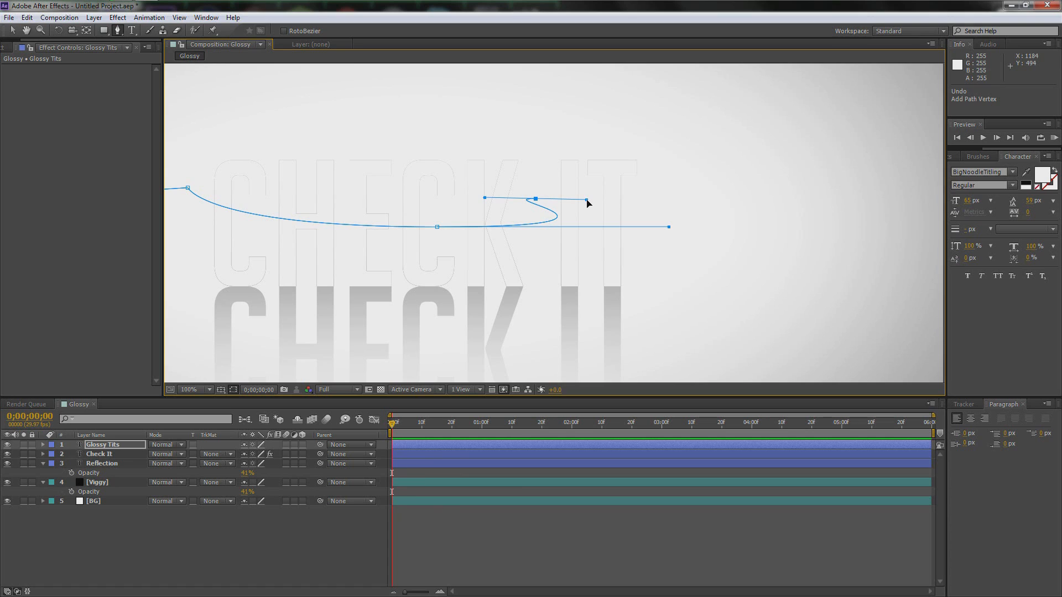
{"action": "key", "text": "ctrl+z"}
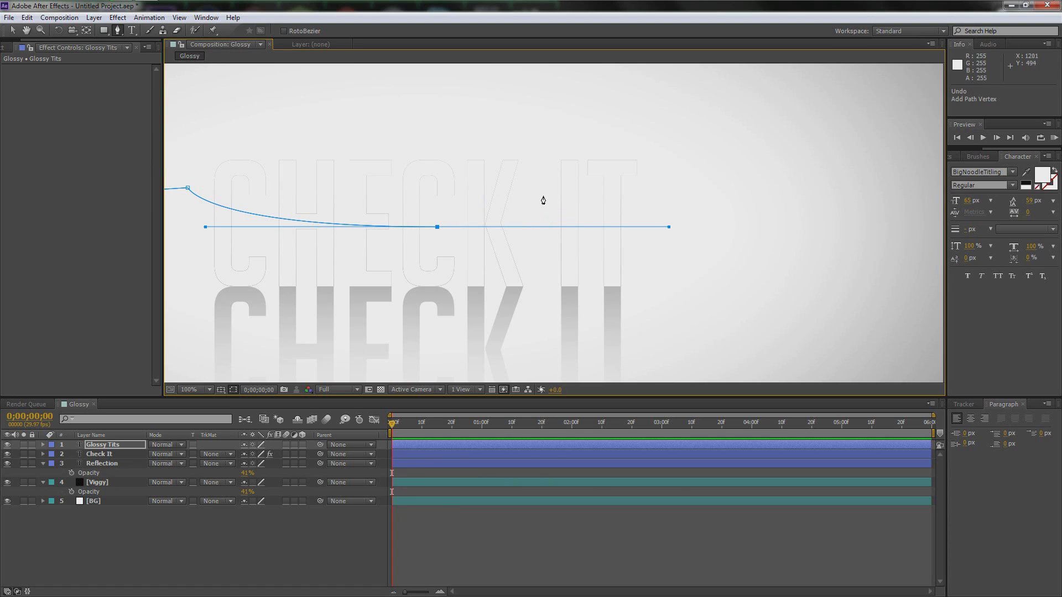
Reshape the mask's middle point, extend the curve upward past the text's right end, and close the mask above the letters with two more points.
{"action": "left_click_drag", "start_coordinate": [669, 229], "coordinate": [533, 204]}
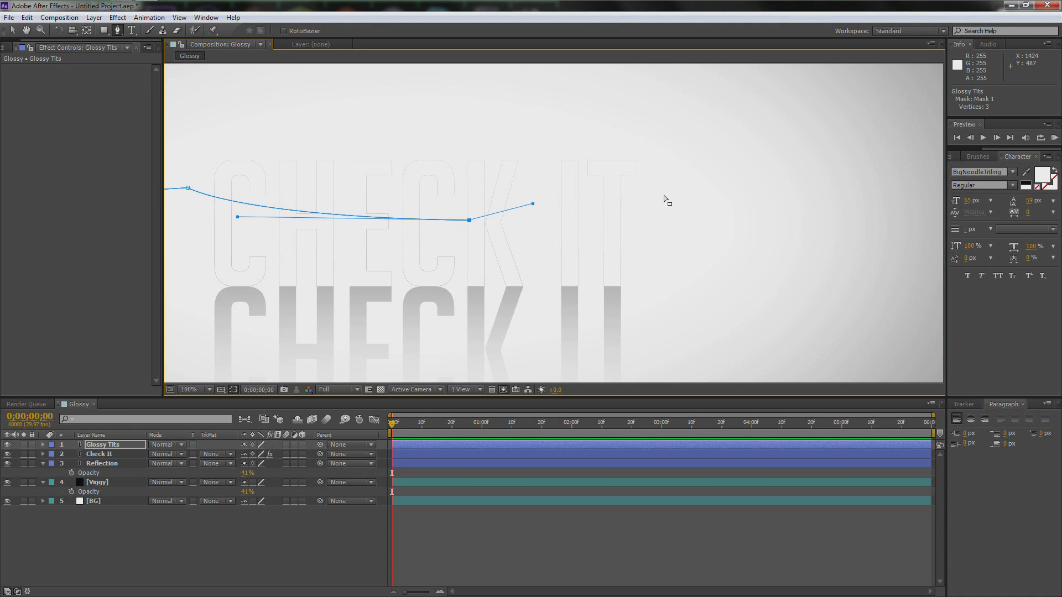
{"action": "left_click_drag", "start_coordinate": [765, 173], "coordinate": [936, 171]}
{"action": "key", "text": "comma"}
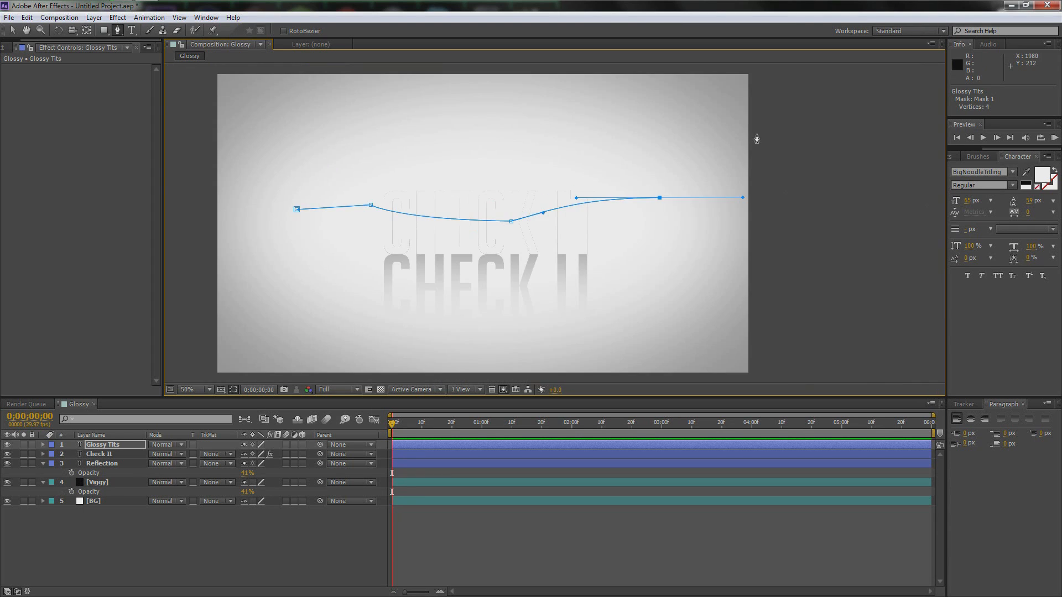
{"action": "left_click_drag", "start_coordinate": [691, 132], "coordinate": [749, 145]}
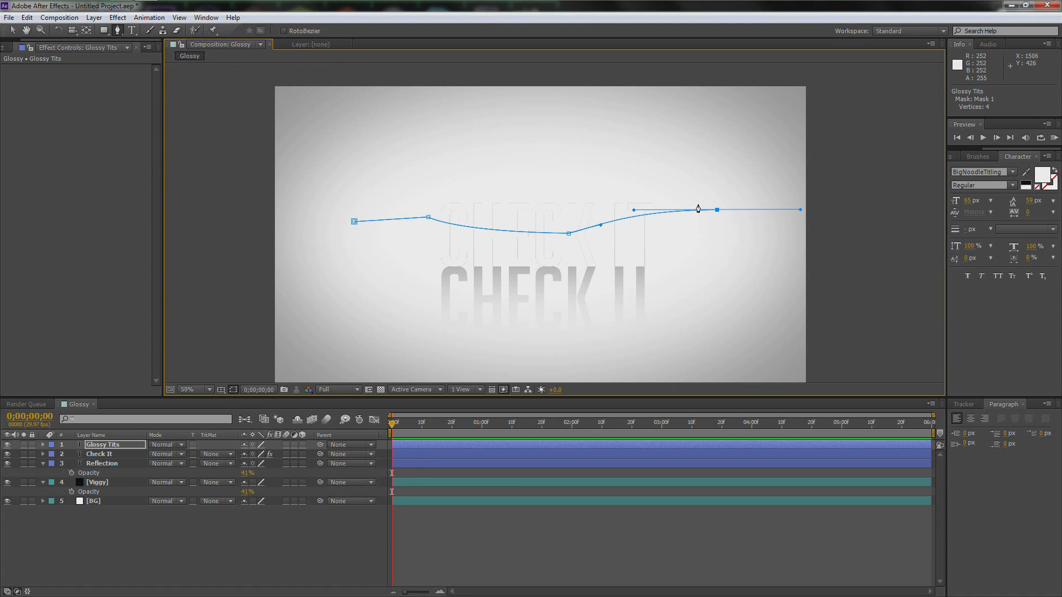
{"action": "left_click", "coordinate": [707, 158]}
{"action": "left_click", "coordinate": [354, 133]}
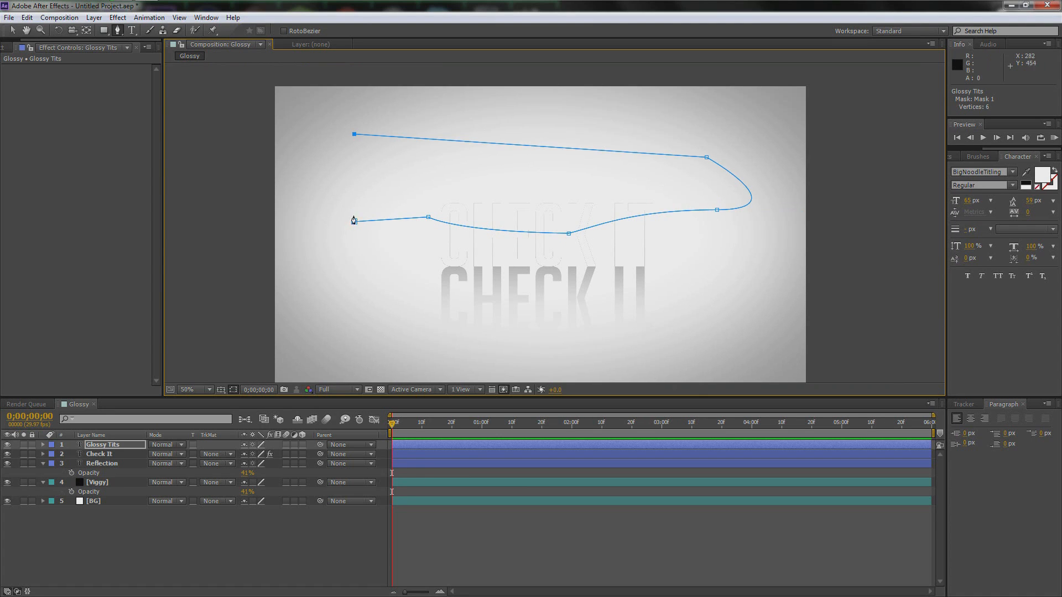
{"action": "left_click", "coordinate": [354, 222]}
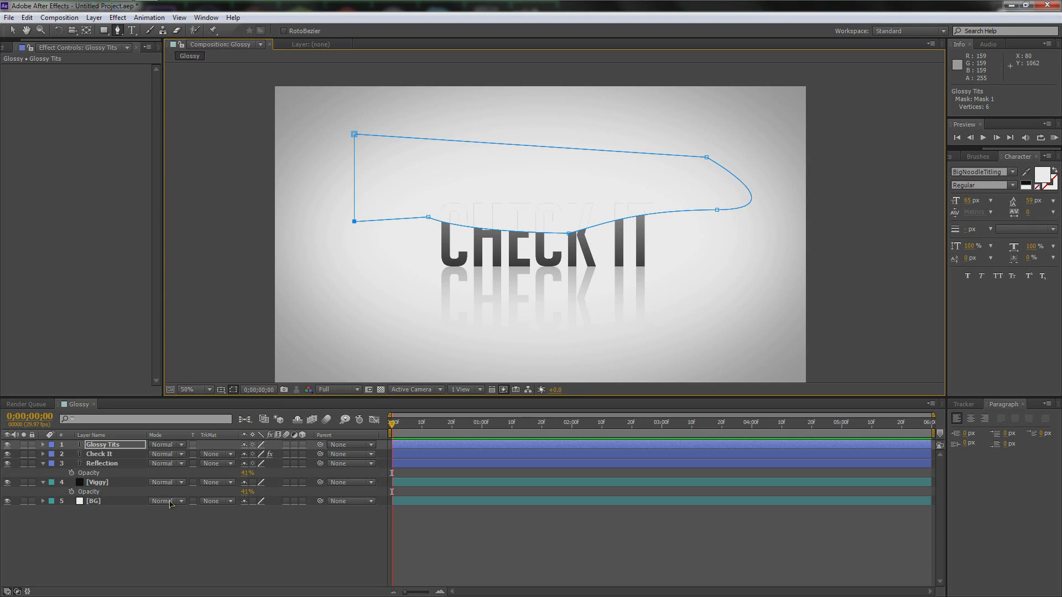
Hide the mask and shape paths in the viewer and set the Glossy Tits layer's opacity to 52%.
{"action": "key", "text": "period"}
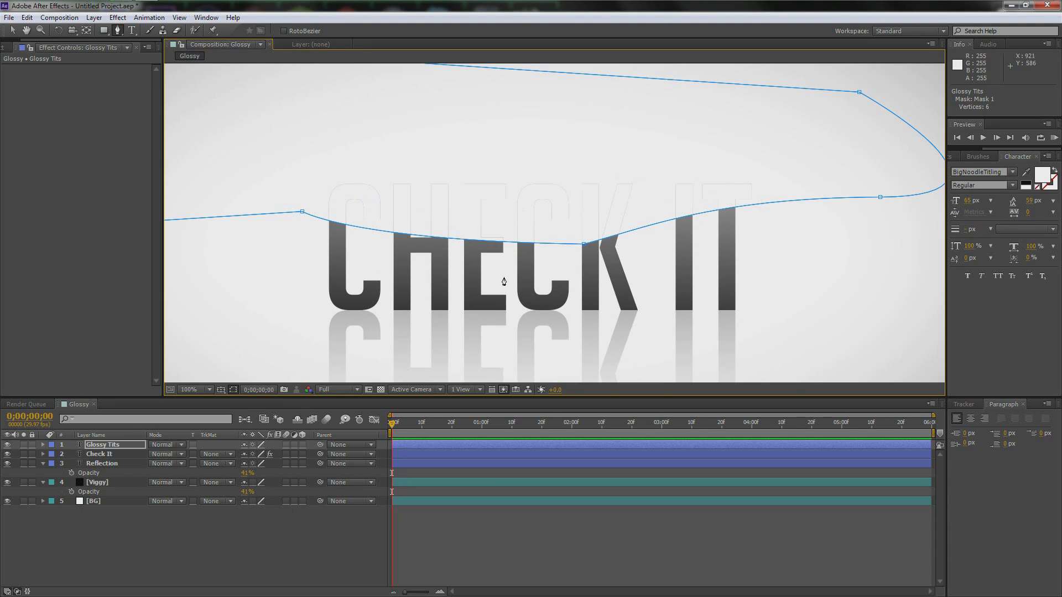
{"action": "left_click", "coordinate": [110, 445]}
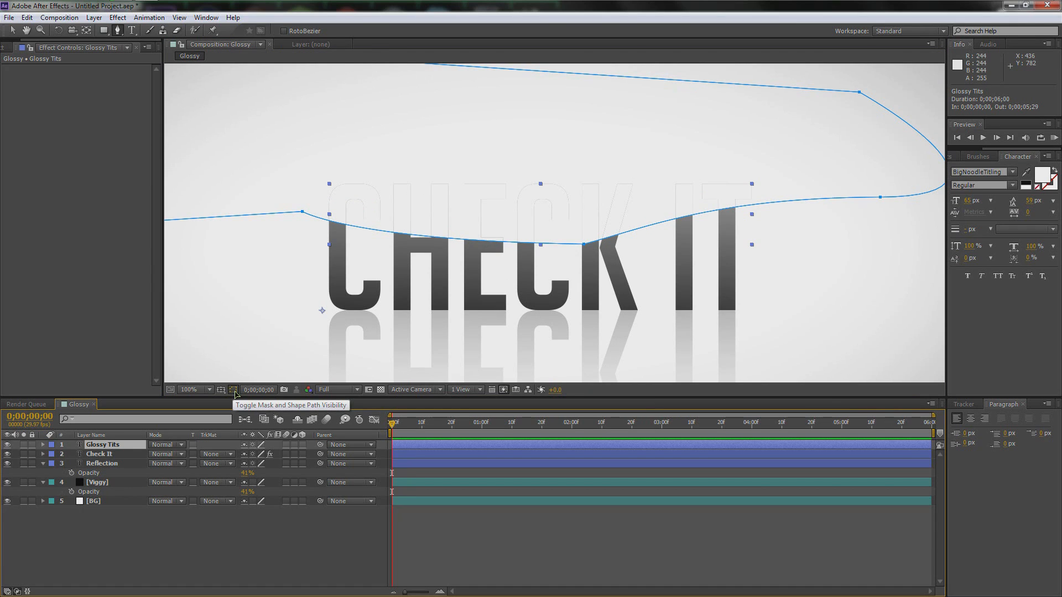
{"action": "left_click", "coordinate": [233, 390]}
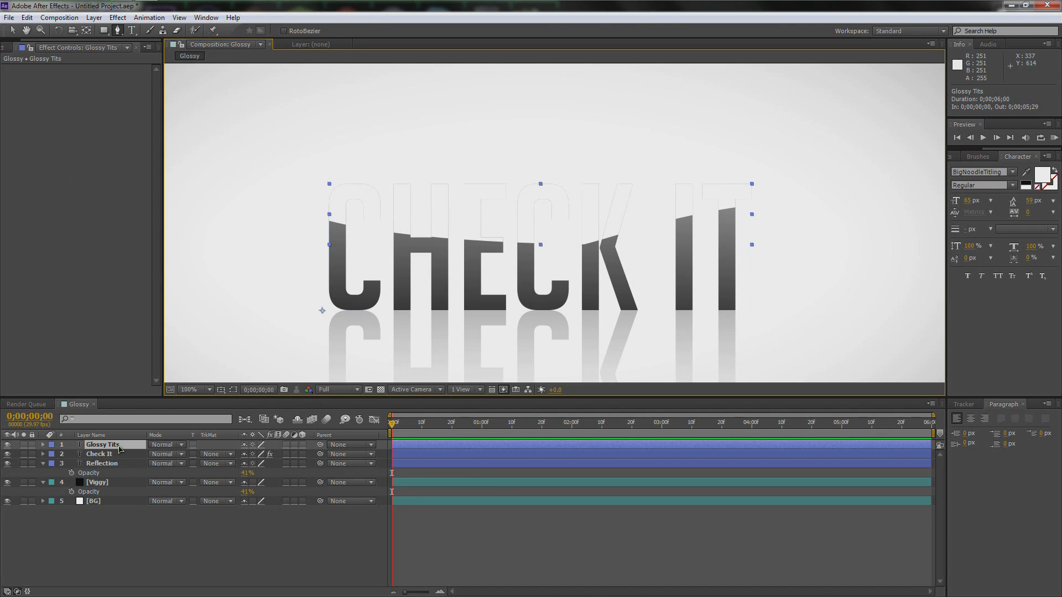
{"action": "key", "text": "t"}
{"action": "left_click_drag", "start_coordinate": [247, 454], "coordinate": [227, 457]}
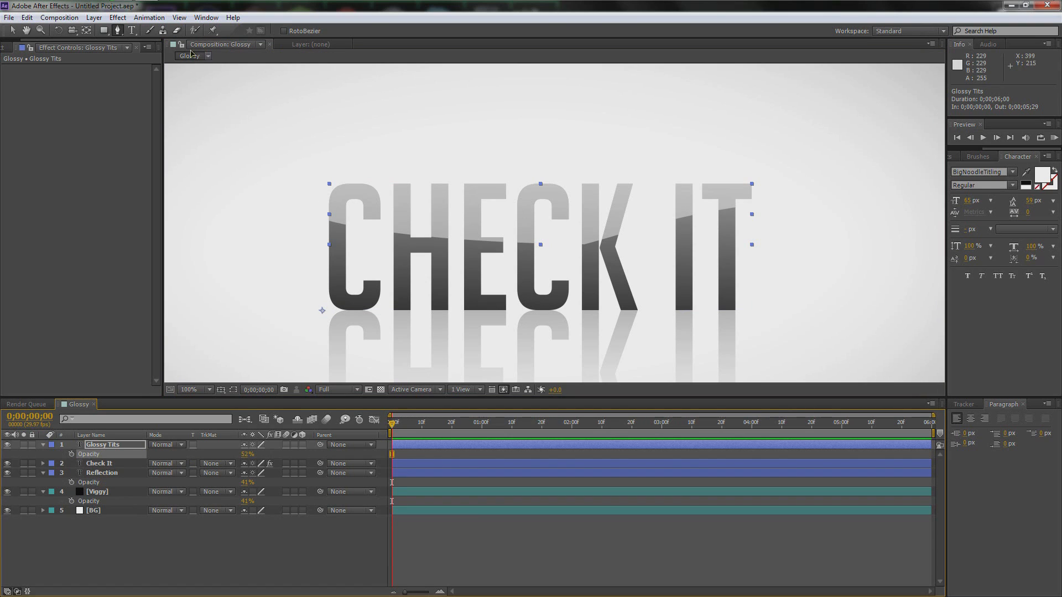
Apply a Ramp effect to the Glossy Tits layer, keeping white, FFFFFF, as its end color.
{"action": "left_click", "coordinate": [90, 18]}
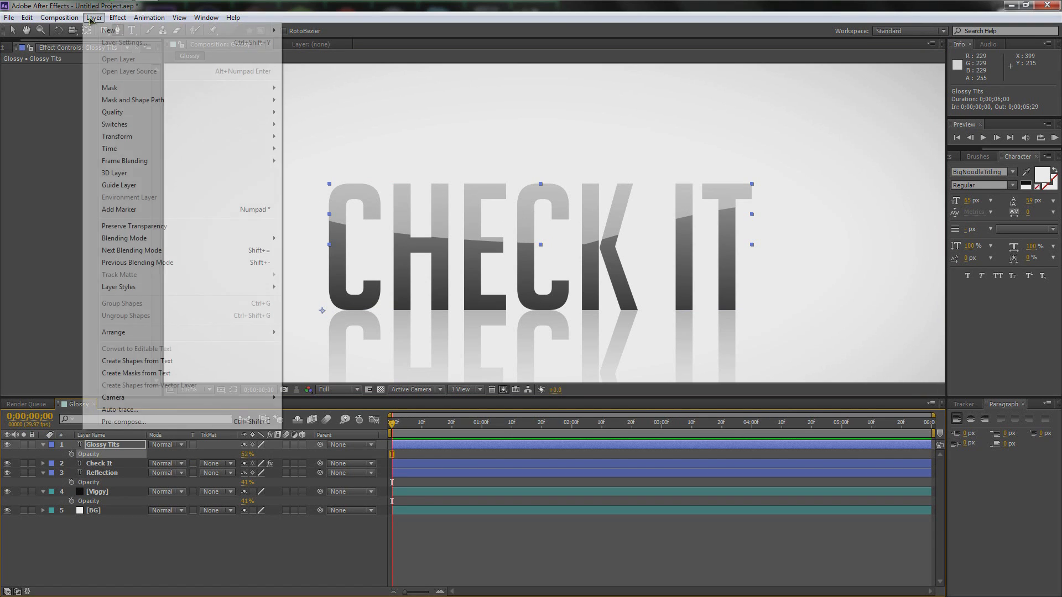
{"action": "mouse_move", "coordinate": [114, 19]}
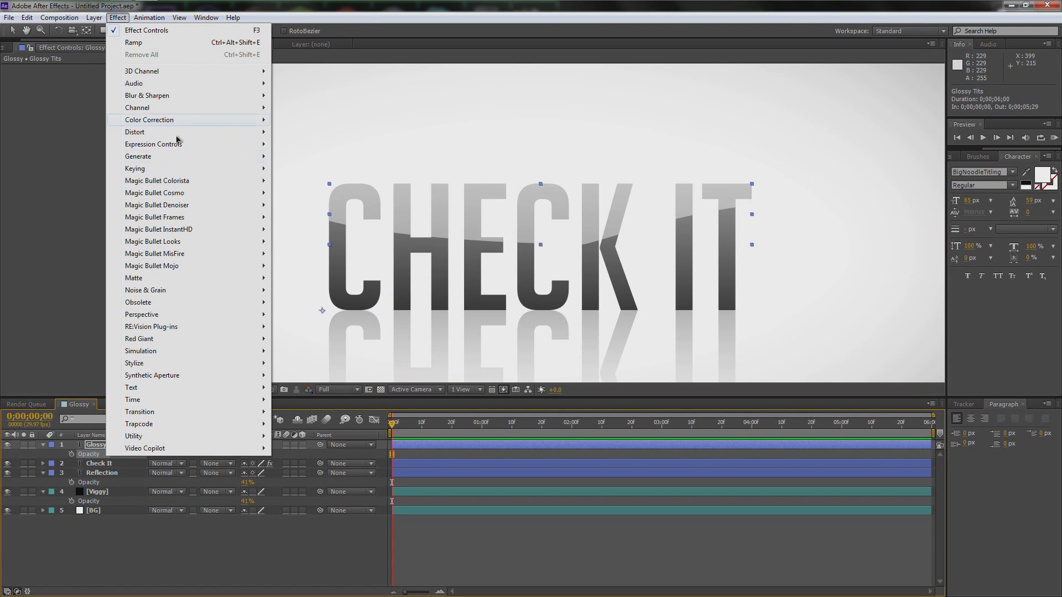
{"action": "mouse_move", "coordinate": [193, 160]}
{"action": "left_click", "coordinate": [298, 411]}
{"action": "left_click", "coordinate": [96, 116]}
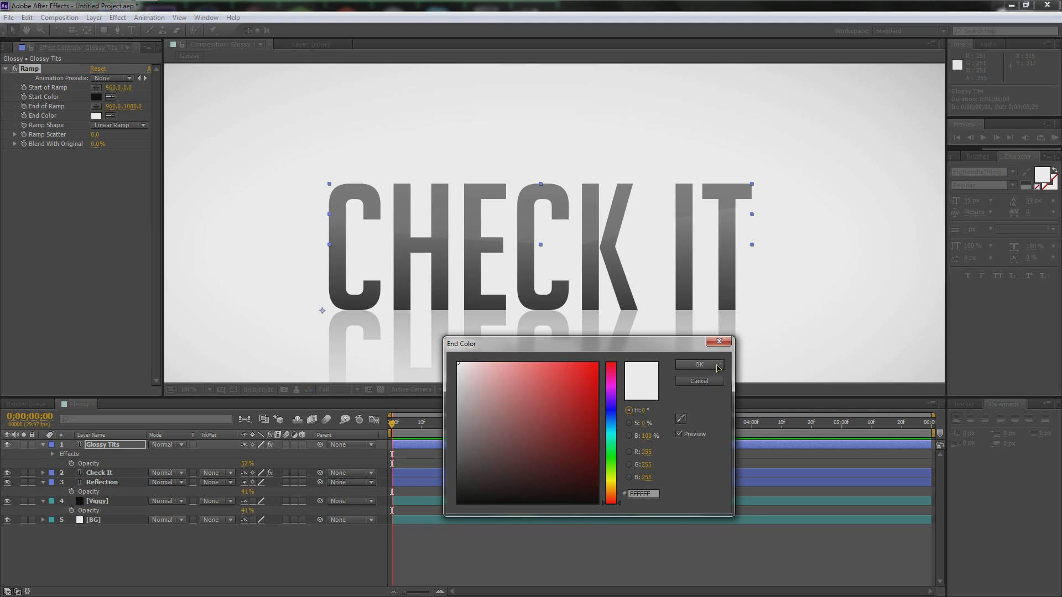
{"action": "left_click", "coordinate": [700, 365]}
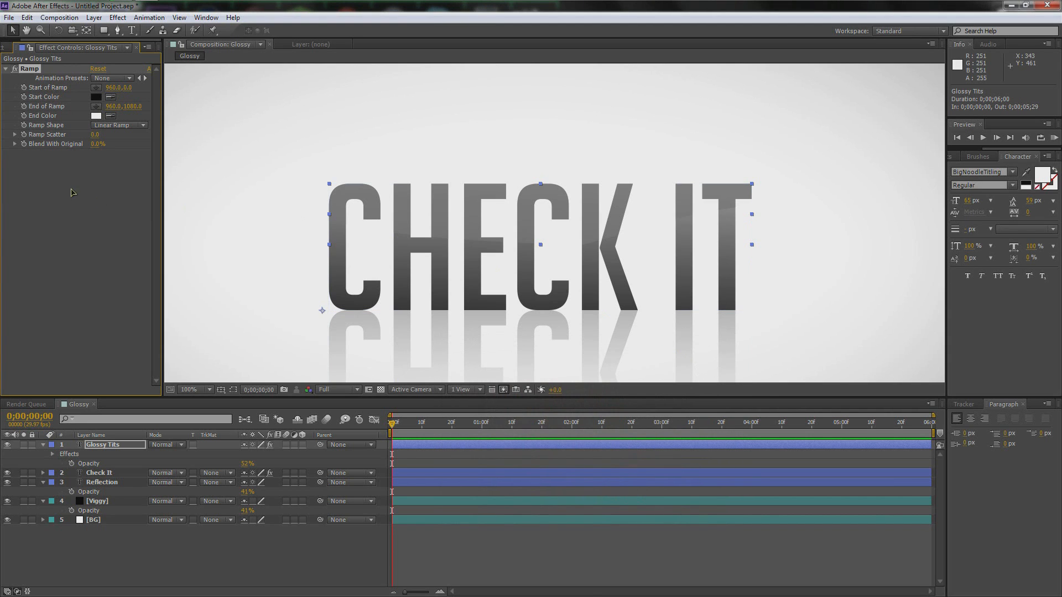
Set the Ramp's start color on the Glossy Tits layer to dark grey, 323232.
{"action": "left_click", "coordinate": [96, 97]}
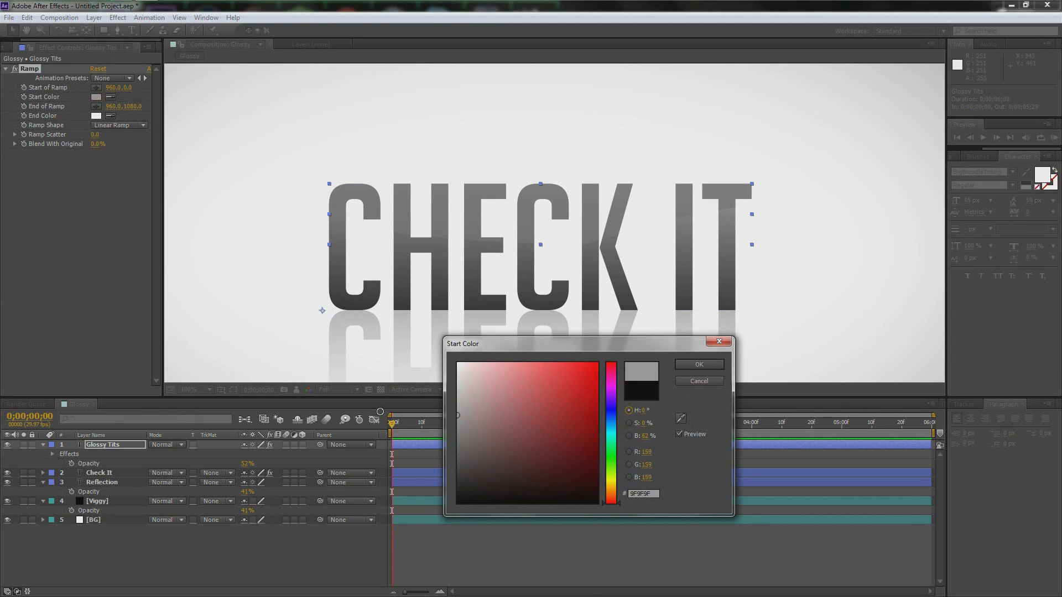
{"action": "left_click_drag", "start_coordinate": [343, 512], "coordinate": [335, 541]}
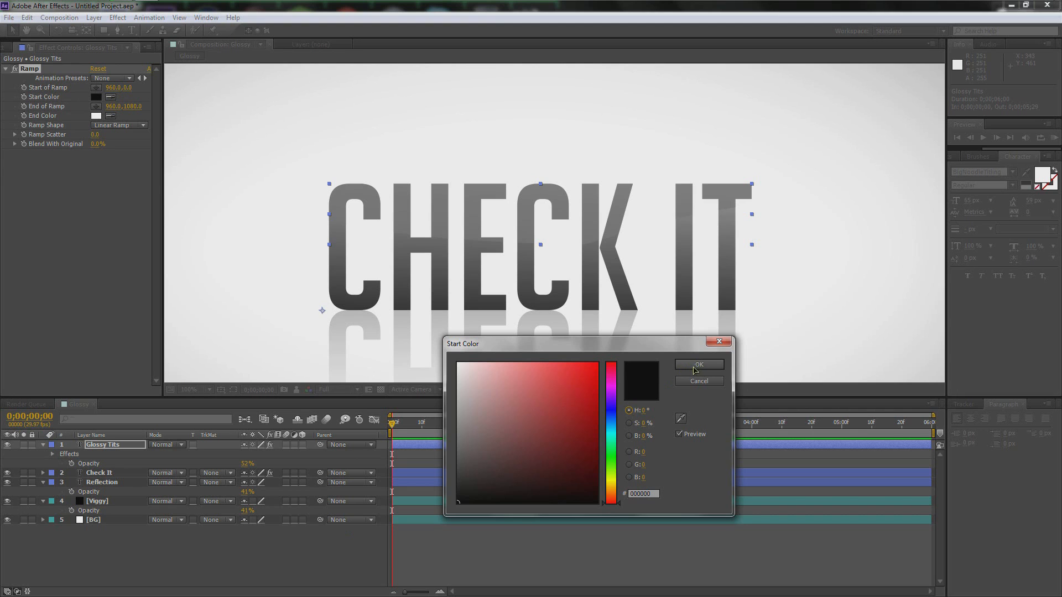
{"action": "mouse_move", "coordinate": [507, 394]}
{"action": "left_mouse_down"}
{"action": "mouse_move", "coordinate": [470, 431]}
{"action": "mouse_move", "coordinate": [390, 475]}
{"action": "left_mouse_up"}
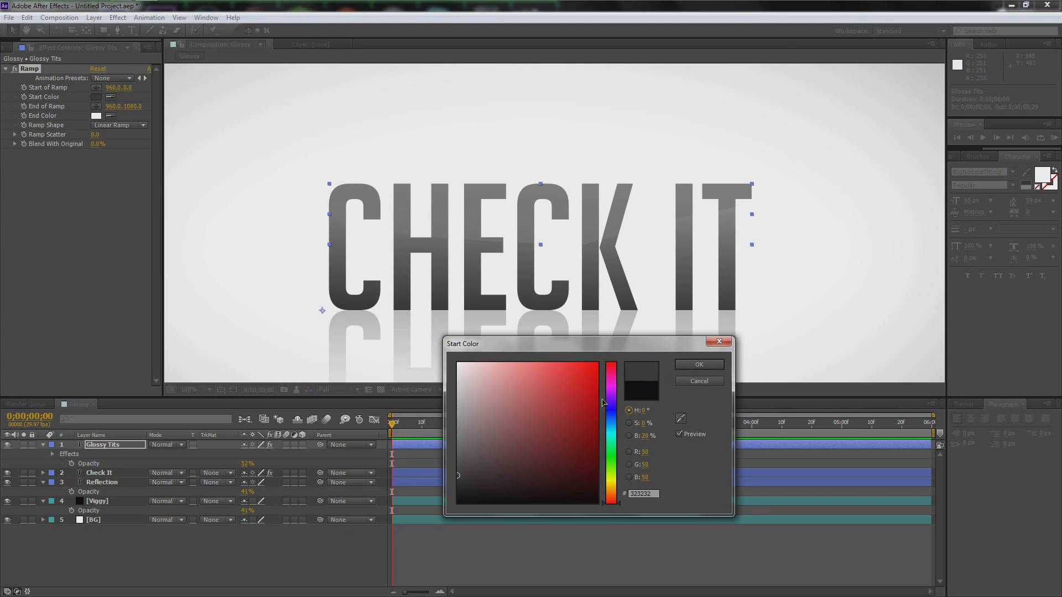
{"action": "left_click", "coordinate": [698, 365]}
Move the Glossy Tits Ramp's start point to about 960, 364 and its end point to about 960, 620, and inspect the gloss edge.
{"action": "key", "text": "comma"}
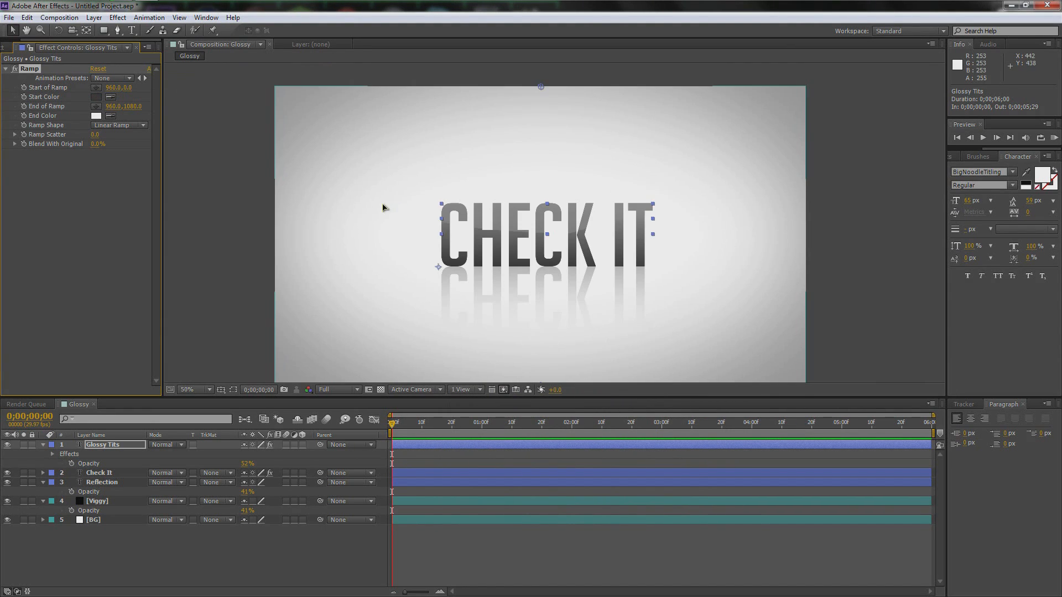
{"action": "left_click_drag", "start_coordinate": [540, 87], "coordinate": [541, 189]}
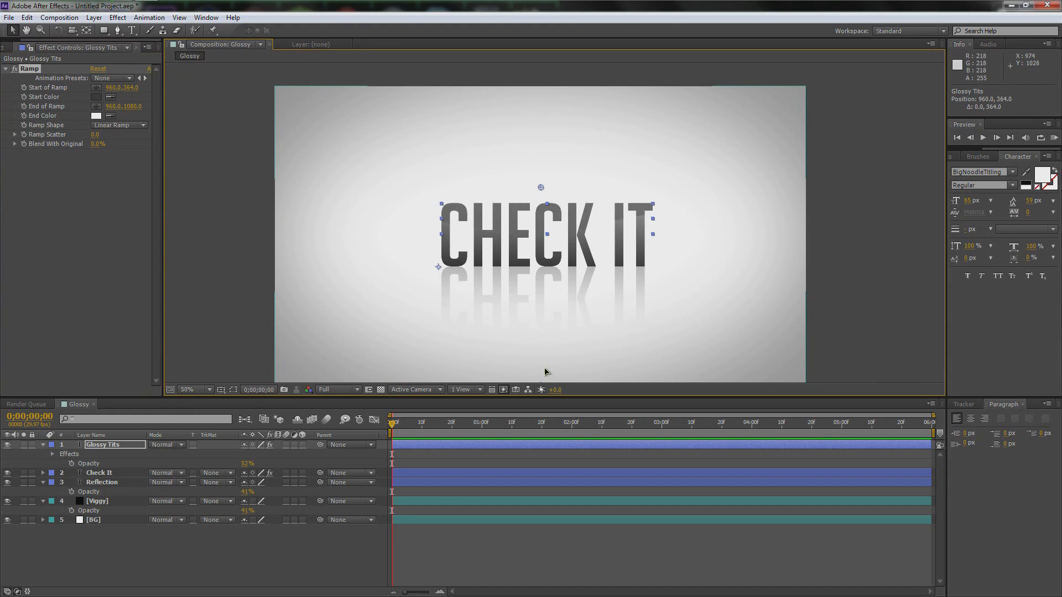
{"action": "key", "text": "comma"}
{"action": "left_click_drag", "start_coordinate": [547, 295], "coordinate": [550, 234]}
{"action": "key", "text": "period"}
{"action": "key", "text": "period"}
{"action": "key", "text": "period"}
{"action": "key", "text": "period"}
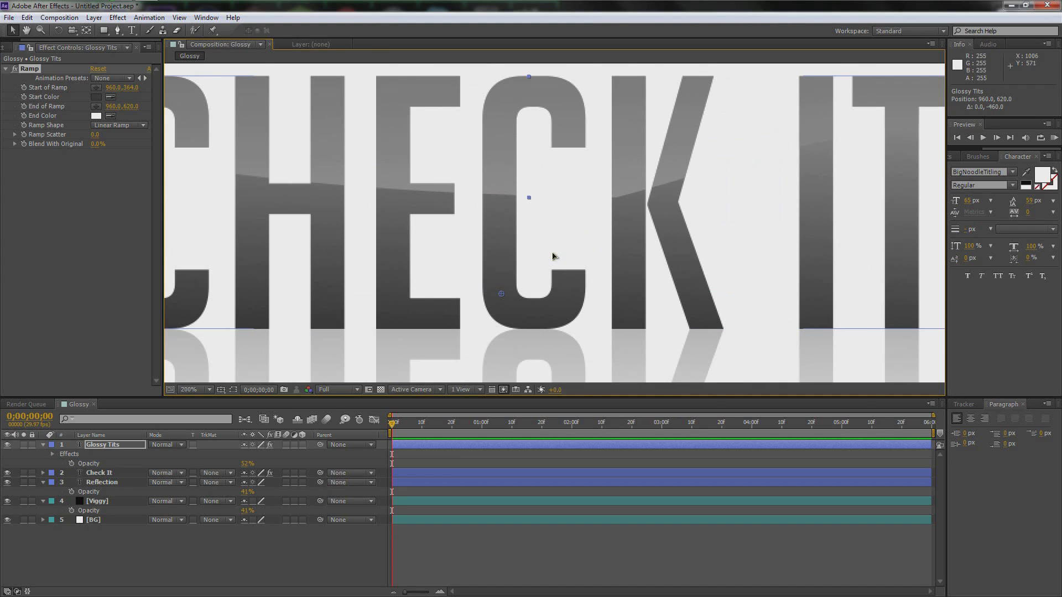
{"action": "key", "text": "Tab"}
{"action": "left_click", "coordinate": [469, 258]}
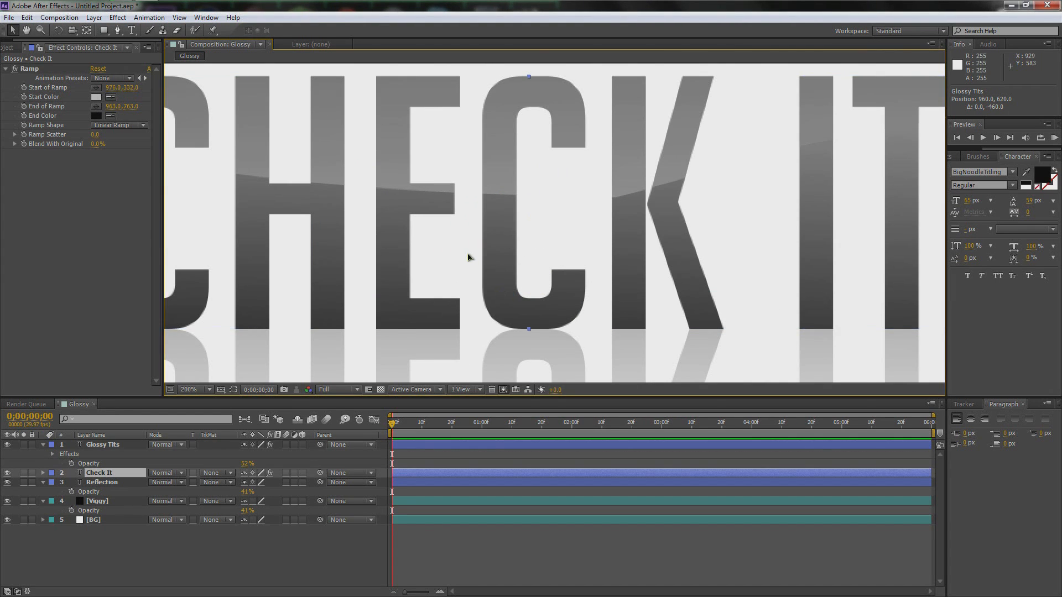
{"action": "key", "text": "comma"}
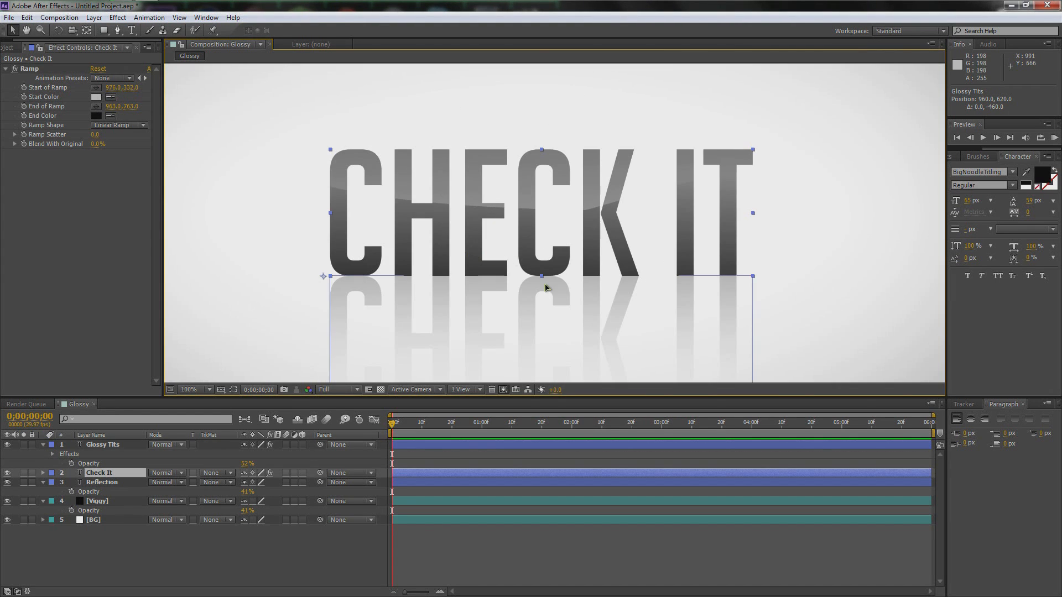
Raise the Glossy Tits Ramp's end point to about 960, 535, check the text without overlays, and reselect the layer.
{"action": "left_click", "coordinate": [113, 446]}
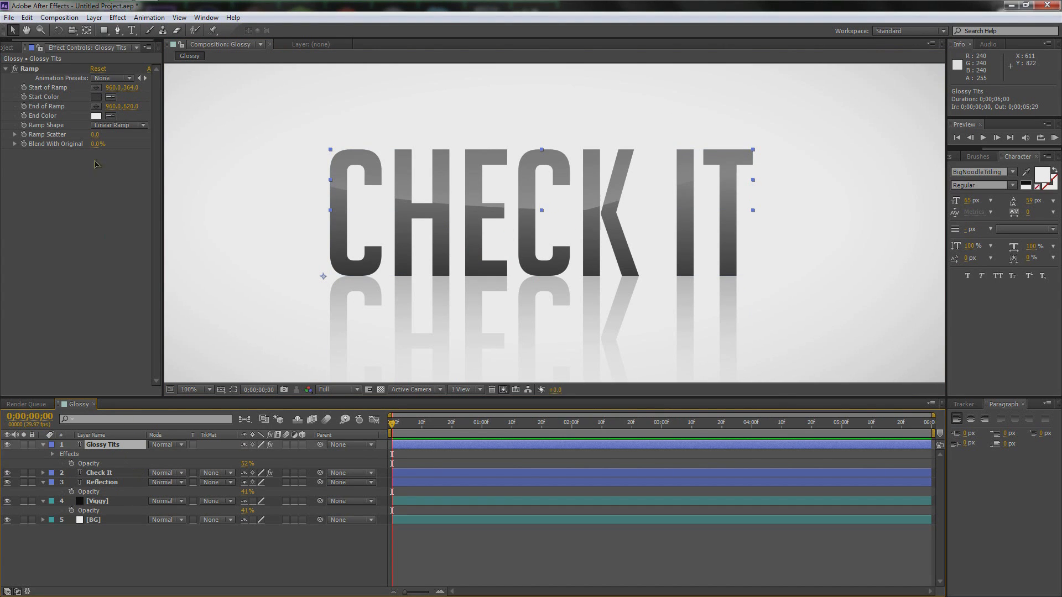
{"action": "left_click", "coordinate": [30, 69]}
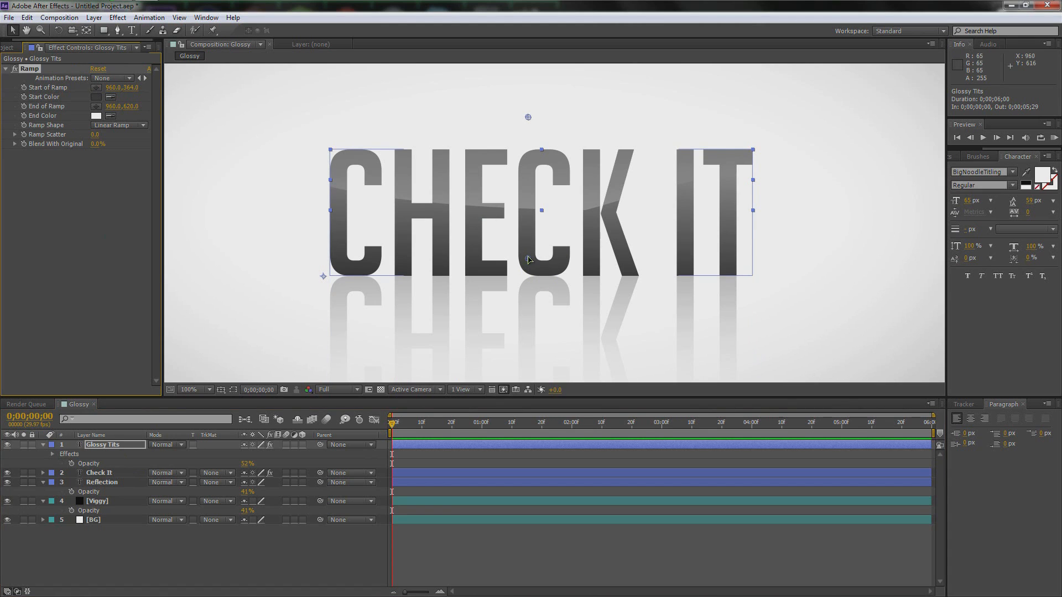
{"action": "left_click_drag", "start_coordinate": [528, 258], "coordinate": [530, 216]}
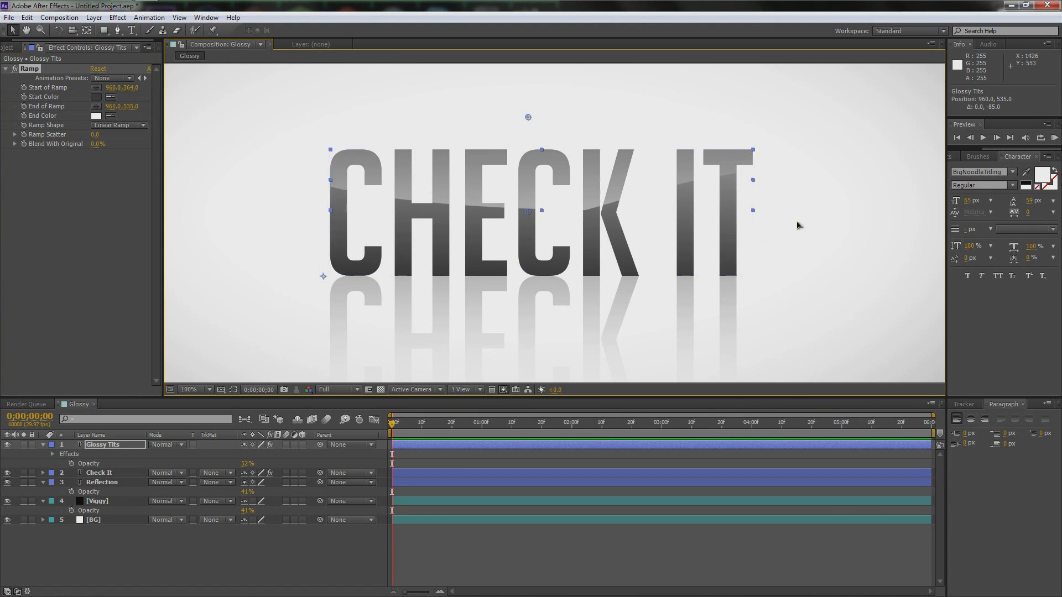
{"action": "left_click", "coordinate": [845, 215]}
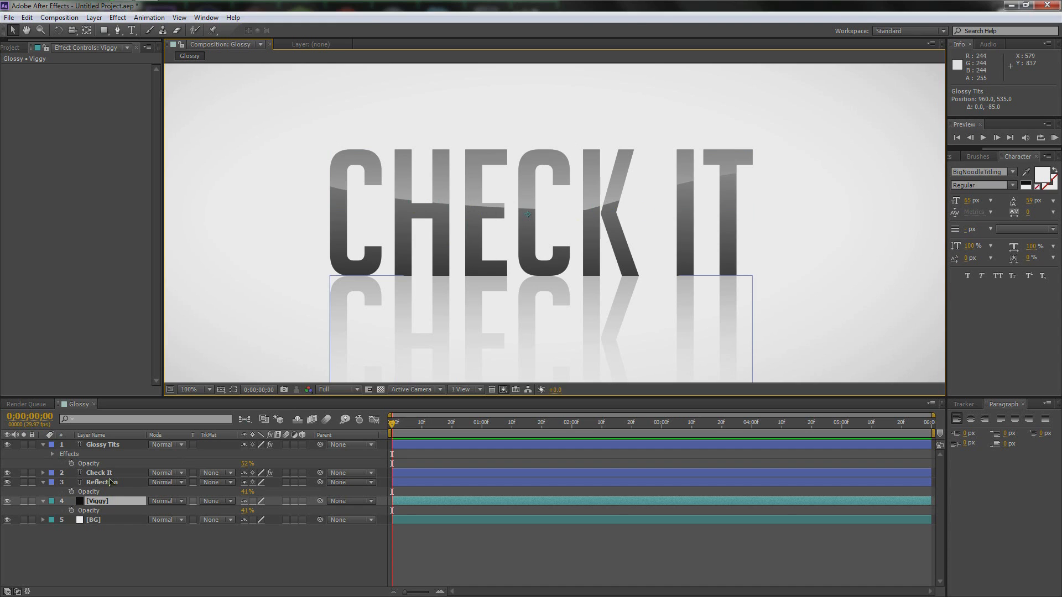
{"action": "left_click", "coordinate": [110, 445]}
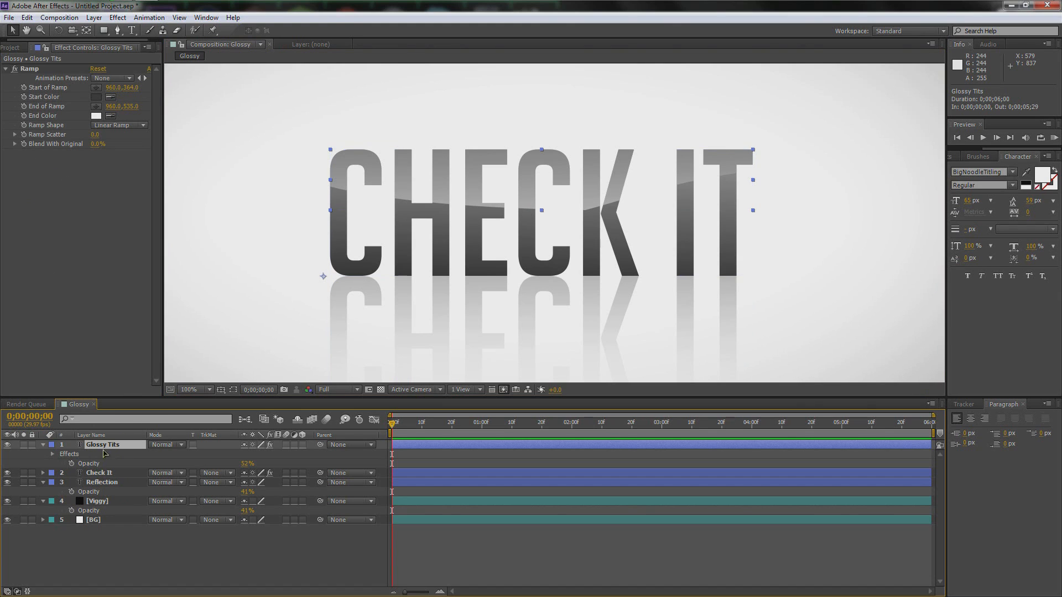
Set the Ramp Scatter on the Glossy Tits layer to about 33.4 and inspect the gradient on the text.
{"action": "left_click_drag", "start_coordinate": [95, 135], "coordinate": [287, 139]}
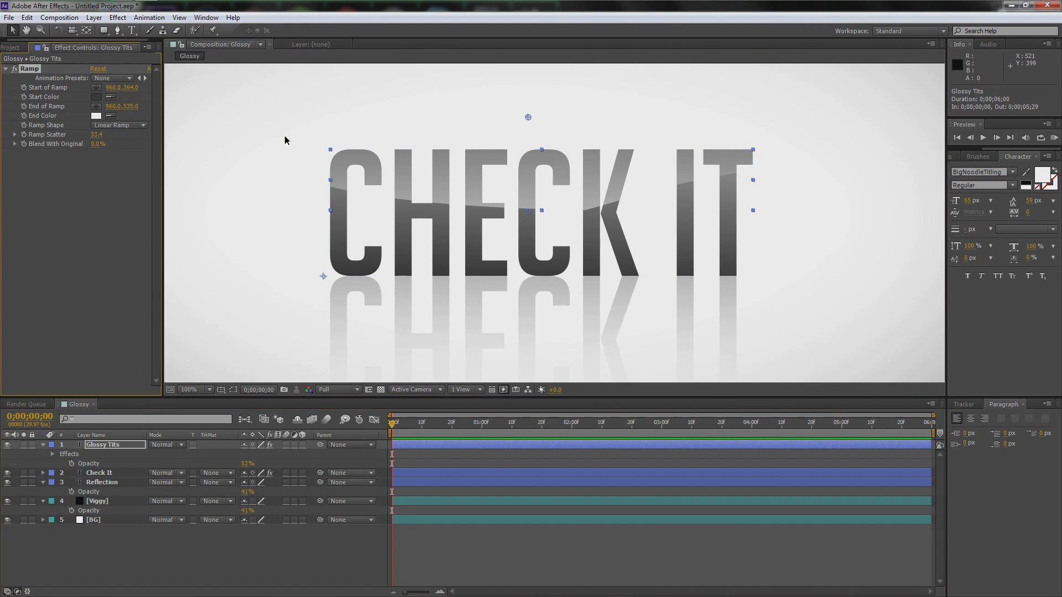
{"action": "scroll", "coordinate": [463, 169], "scroll_direction": "up", "scroll_amount": 1}
{"action": "scroll", "coordinate": [462, 169], "scroll_direction": "down", "scroll_amount": 1}
{"action": "scroll", "coordinate": [863, 189], "scroll_direction": "down", "scroll_amount": 1}
{"action": "scroll", "coordinate": [866, 188], "scroll_direction": "up", "scroll_amount": 1}
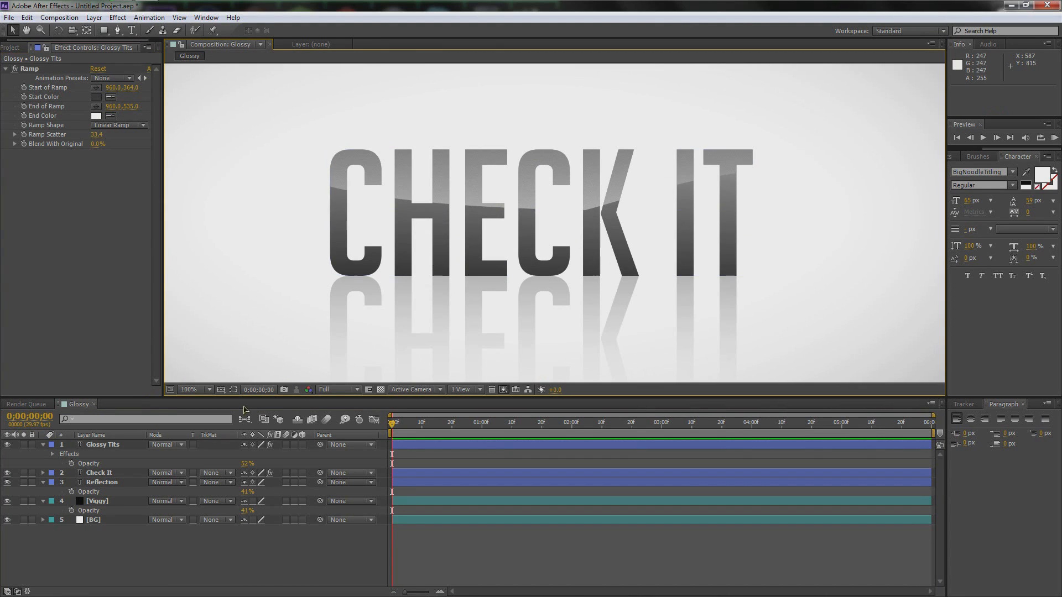
Lower the Glossy Tits layer's opacity to 31% and check the gloss both close up and in the full frame.
{"action": "left_click", "coordinate": [102, 445]}
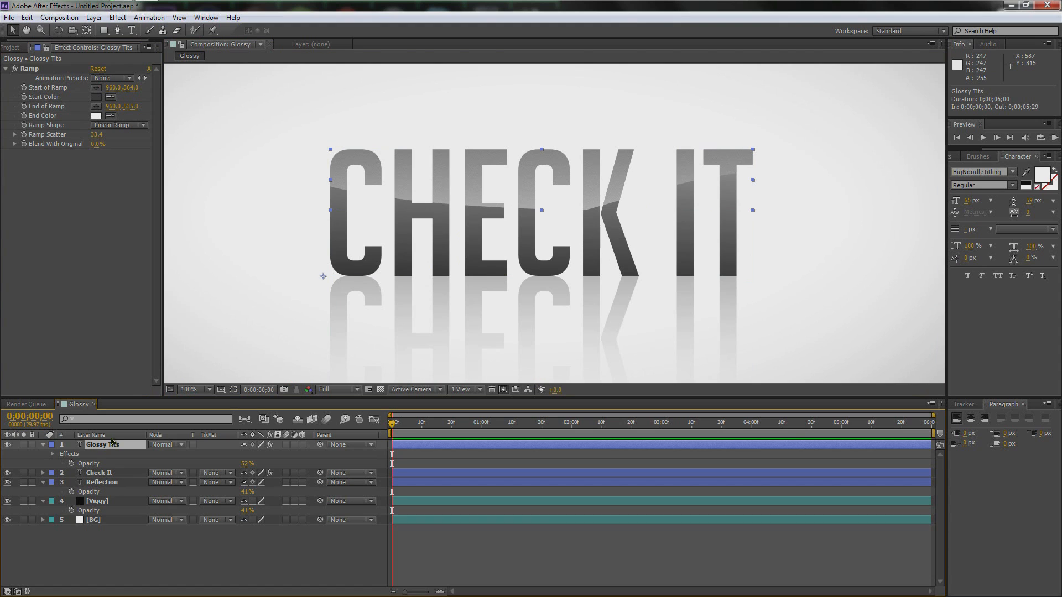
{"action": "key", "text": "u"}
{"action": "key", "text": "t"}
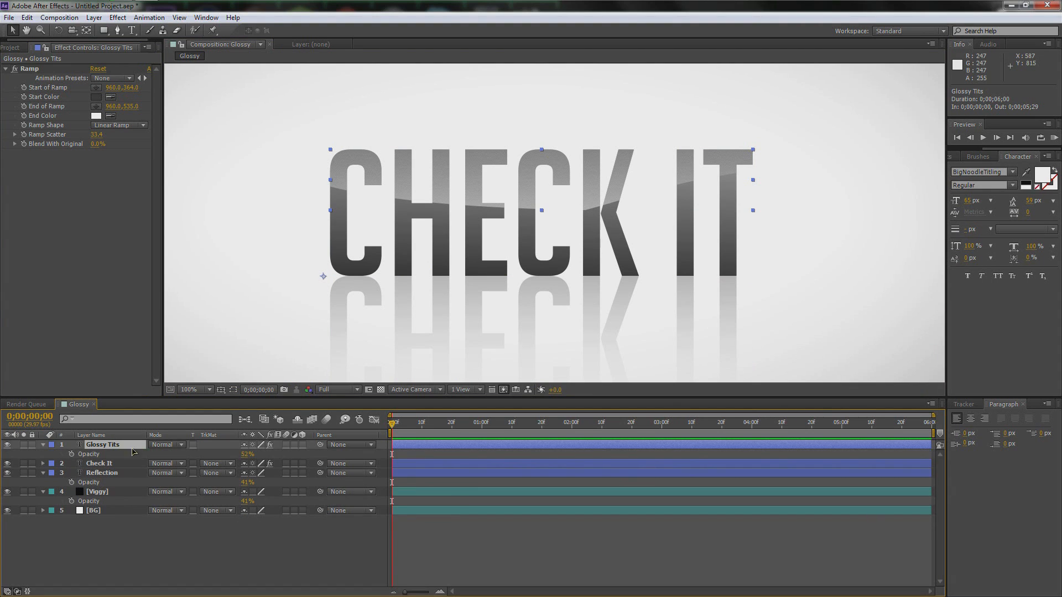
{"action": "mouse_move", "coordinate": [247, 456]}
{"action": "left_mouse_down"}
{"action": "mouse_move", "coordinate": [228, 456]}
{"action": "mouse_move", "coordinate": [250, 454]}
{"action": "left_mouse_up"}
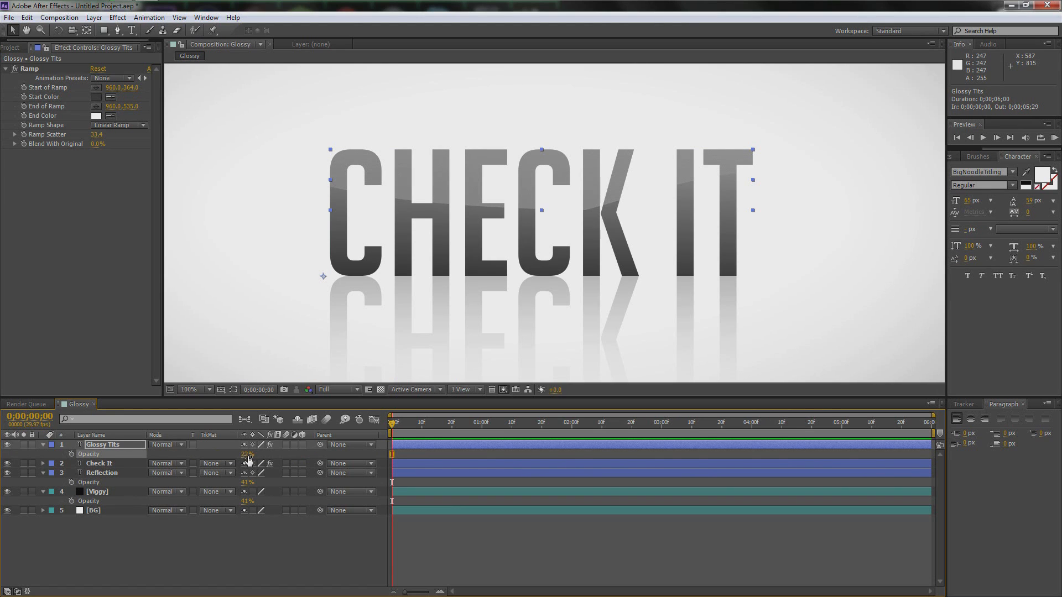
{"action": "left_click_drag", "start_coordinate": [247, 454], "coordinate": [250, 454]}
{"action": "scroll", "coordinate": [775, 263], "scroll_direction": "down", "scroll_amount": 2}
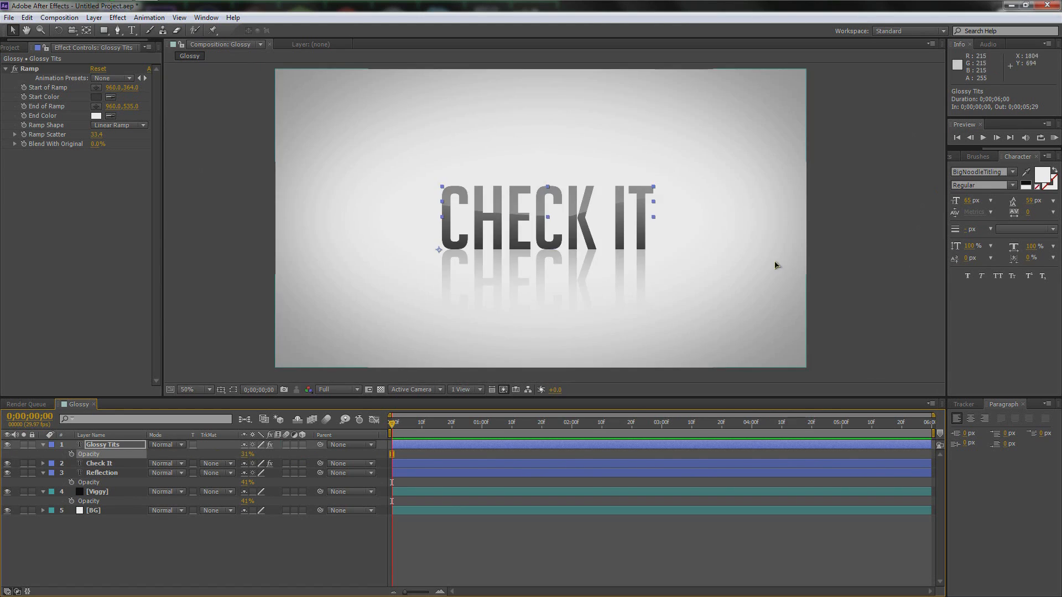
{"action": "scroll", "coordinate": [836, 246], "scroll_direction": "up", "scroll_amount": 2}
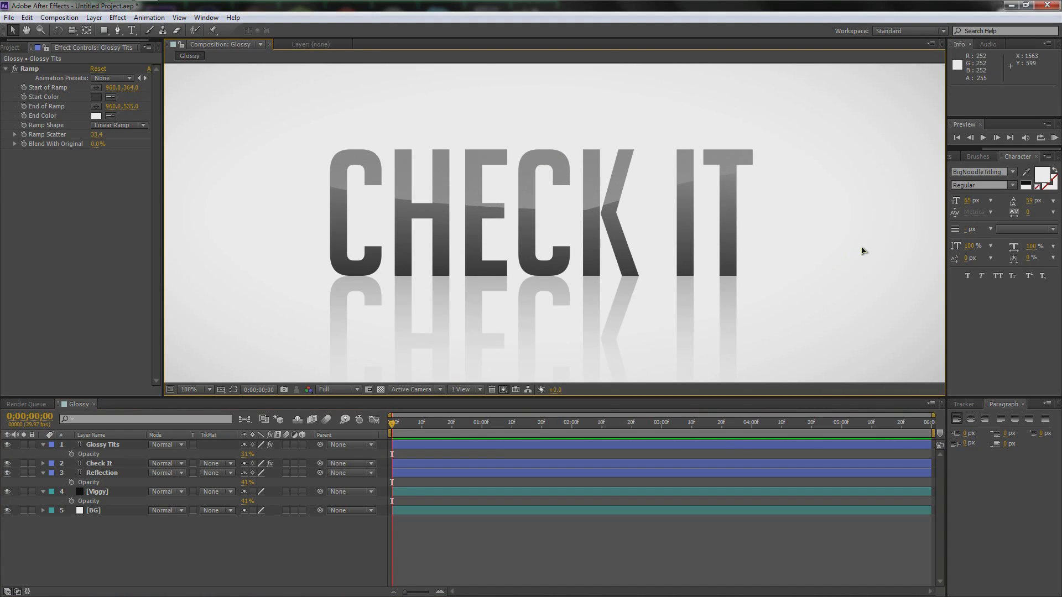
{"action": "scroll", "coordinate": [866, 250], "scroll_direction": "down", "scroll_amount": 1}
{"action": "scroll", "coordinate": [846, 202], "scroll_direction": "up", "scroll_amount": 1}
{"action": "scroll", "coordinate": [847, 201], "scroll_direction": "down", "scroll_amount": 1}
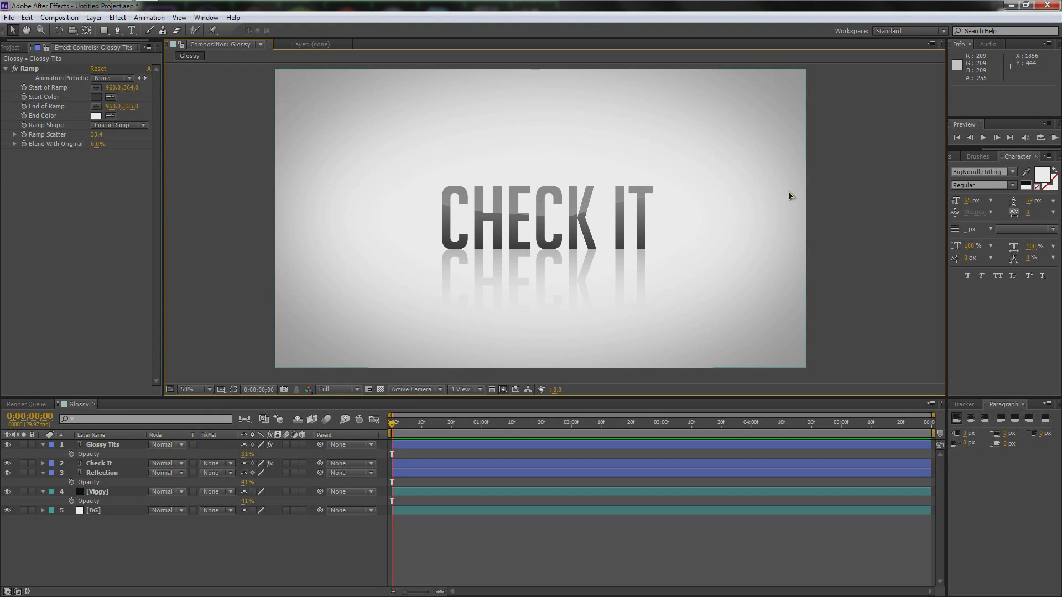
Create a black full-frame 1920 x 1080 px solid layer named Lens Flare.
{"action": "right_click", "coordinate": [139, 537]}
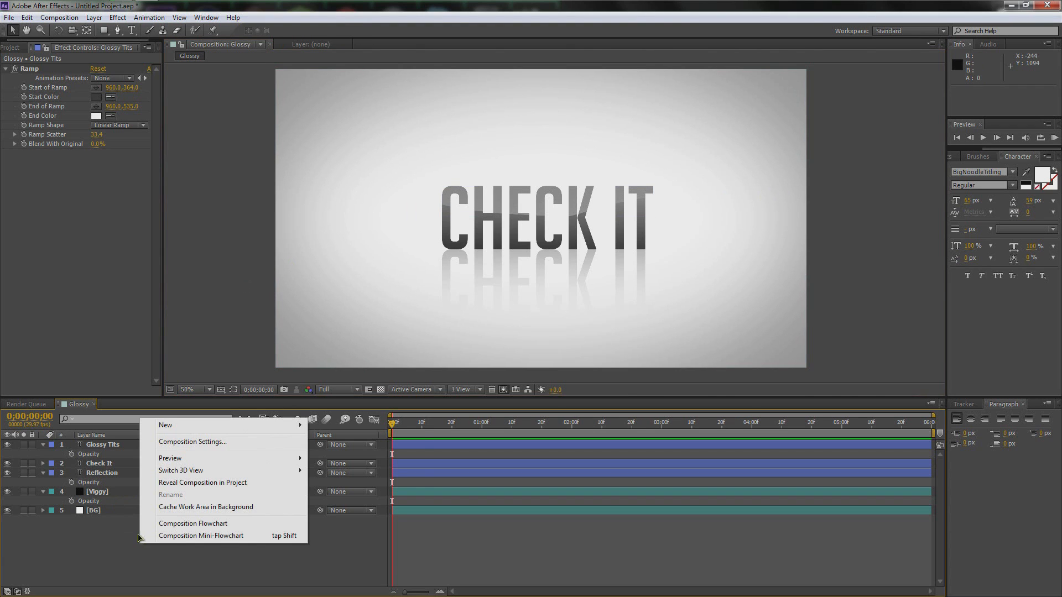
{"action": "mouse_move", "coordinate": [169, 425]}
{"action": "left_click", "coordinate": [360, 453]}
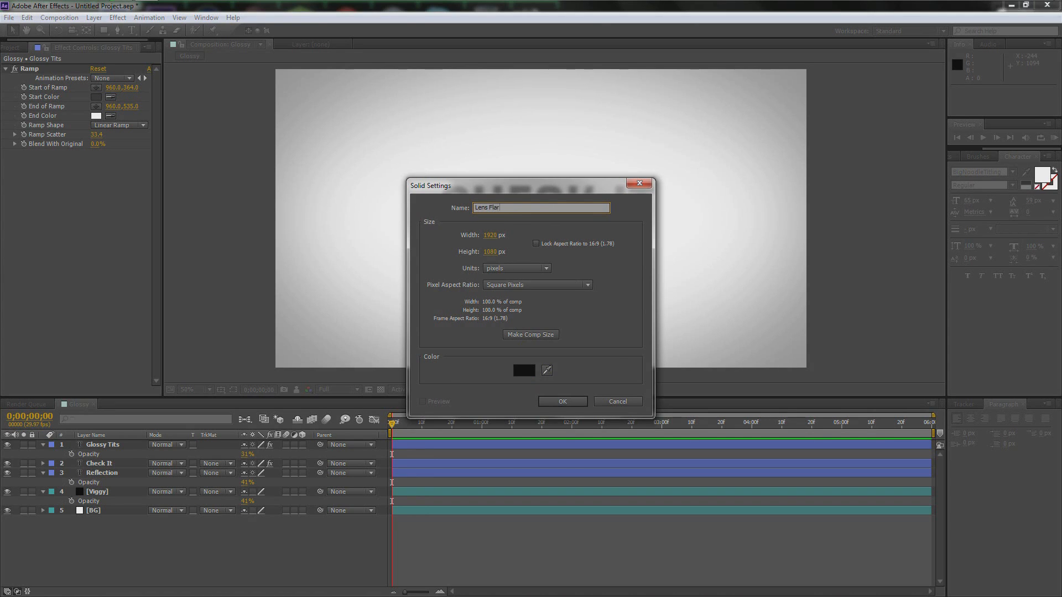
{"action": "left_click", "coordinate": [561, 403]}
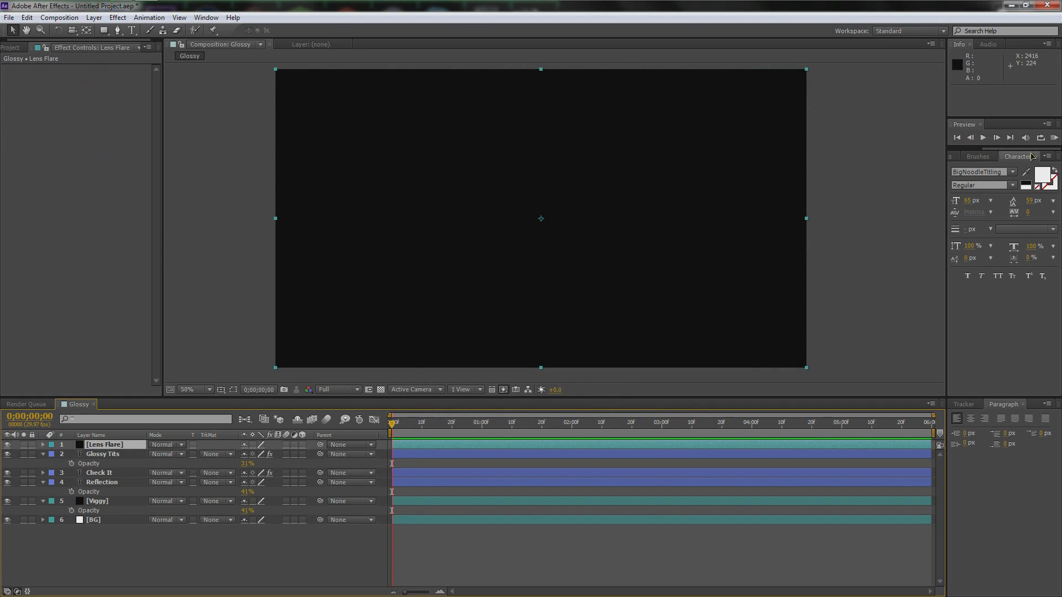
Apply the Video Copilot Optical Flares effect to the Lens Flare layer.
{"action": "left_click", "coordinate": [949, 156]}
{"action": "left_click_drag", "start_coordinate": [1055, 242], "coordinate": [1049, 304]}
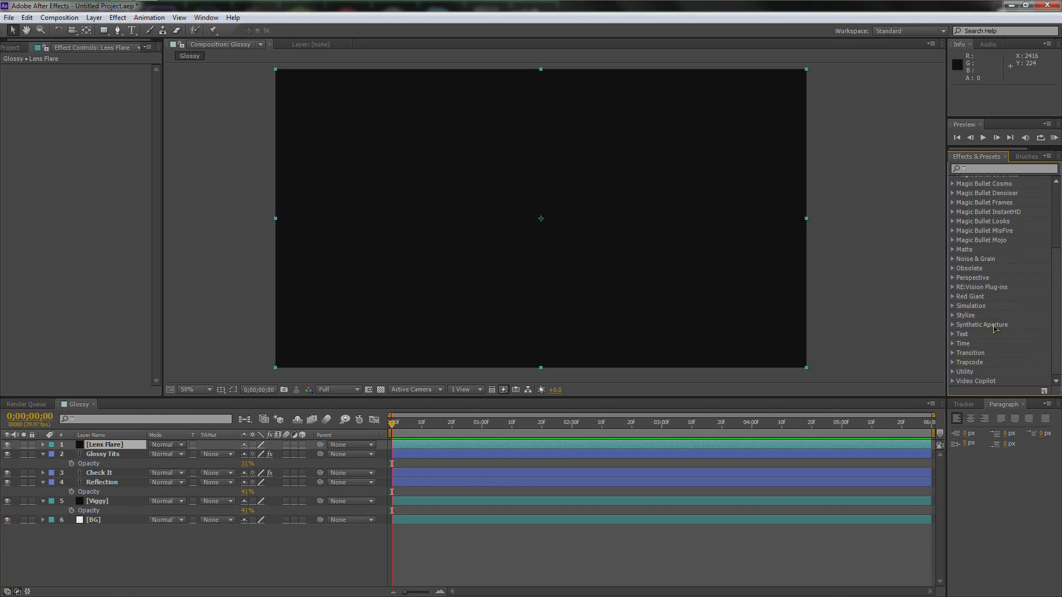
{"action": "left_click", "coordinate": [952, 382]}
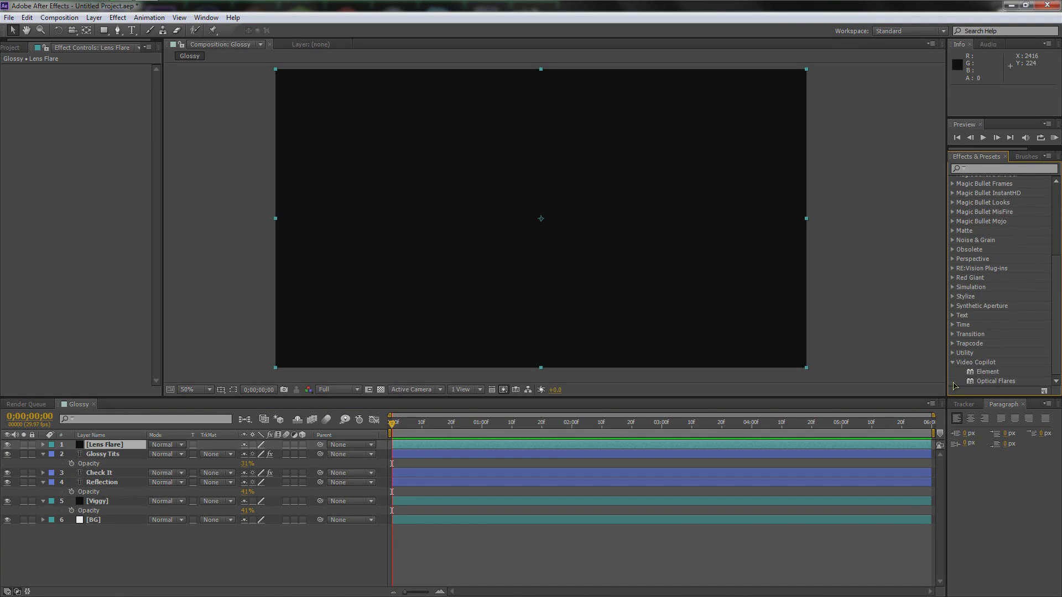
{"action": "left_click", "coordinate": [992, 383]}
{"action": "left_click_drag", "start_coordinate": [1001, 383], "coordinate": [102, 448]}
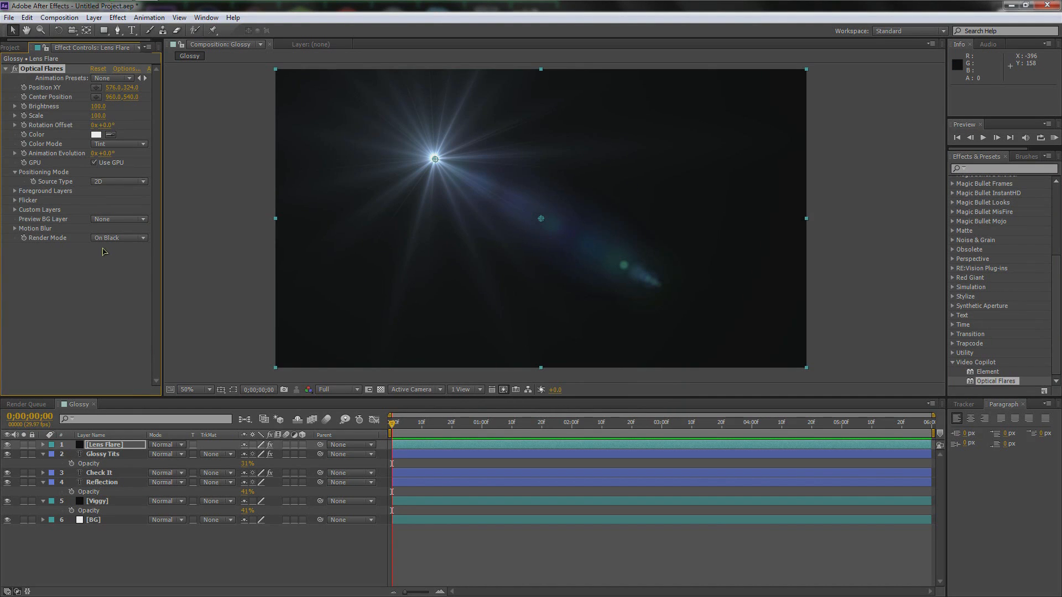
Set the Lens Flare layer's blending mode to Screen and move the flare to about 690, 494 over the text.
{"action": "left_click", "coordinate": [165, 445]}
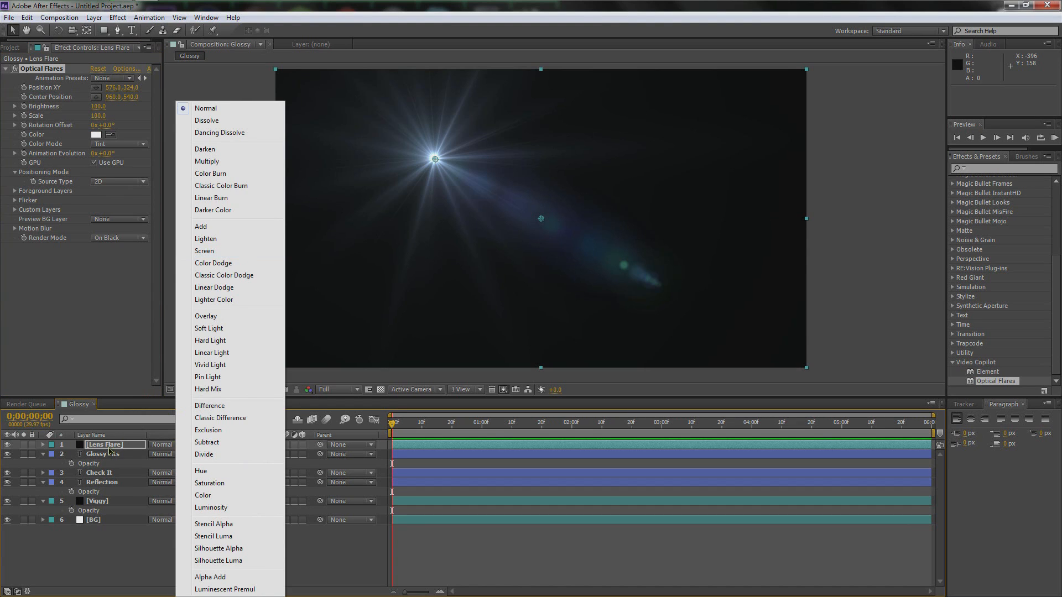
{"action": "left_click", "coordinate": [162, 447]}
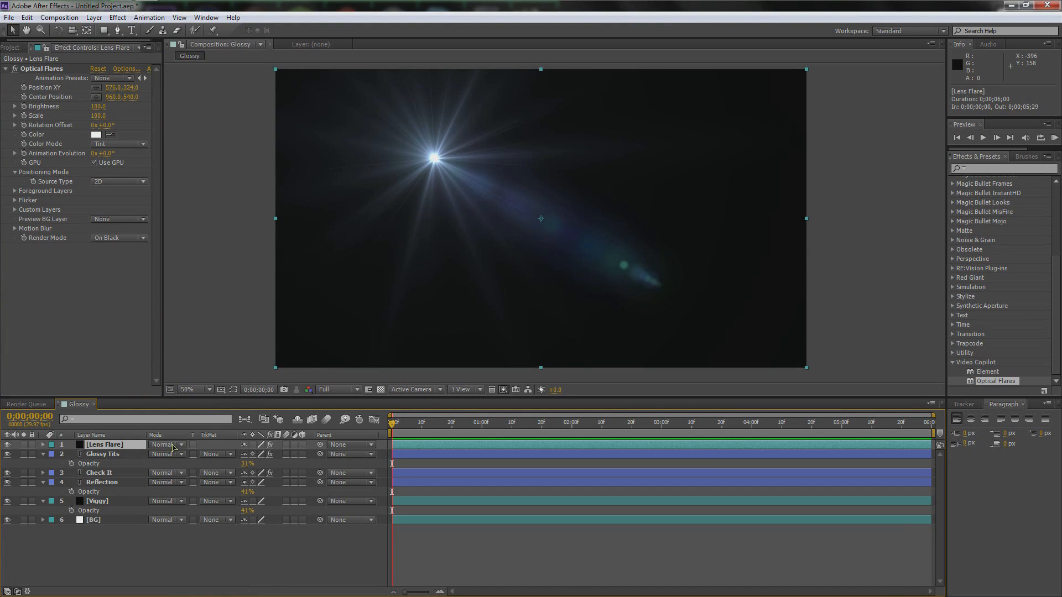
{"action": "left_click", "coordinate": [174, 446]}
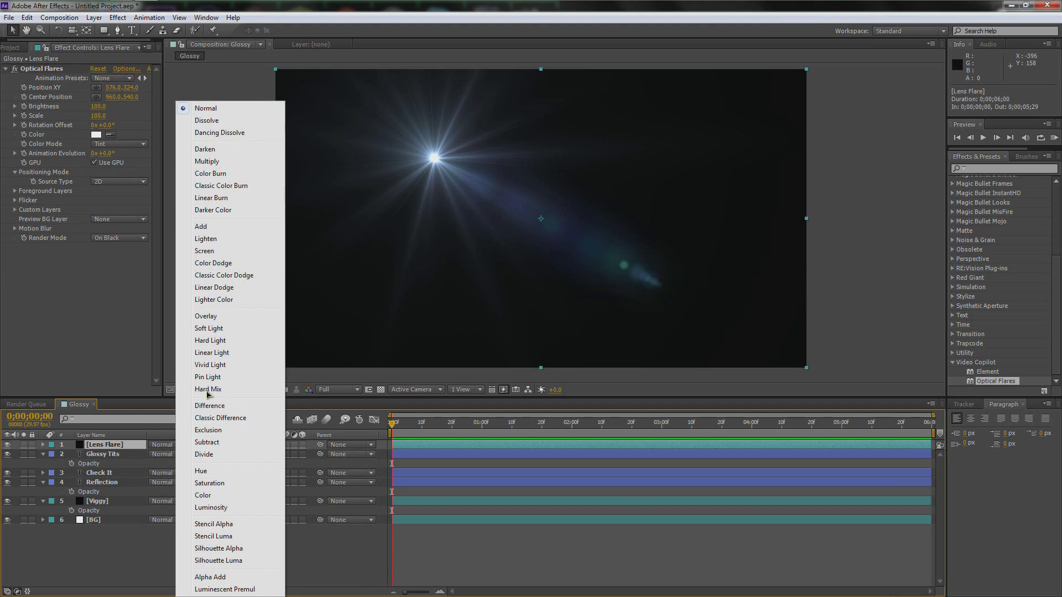
{"action": "left_click", "coordinate": [210, 254]}
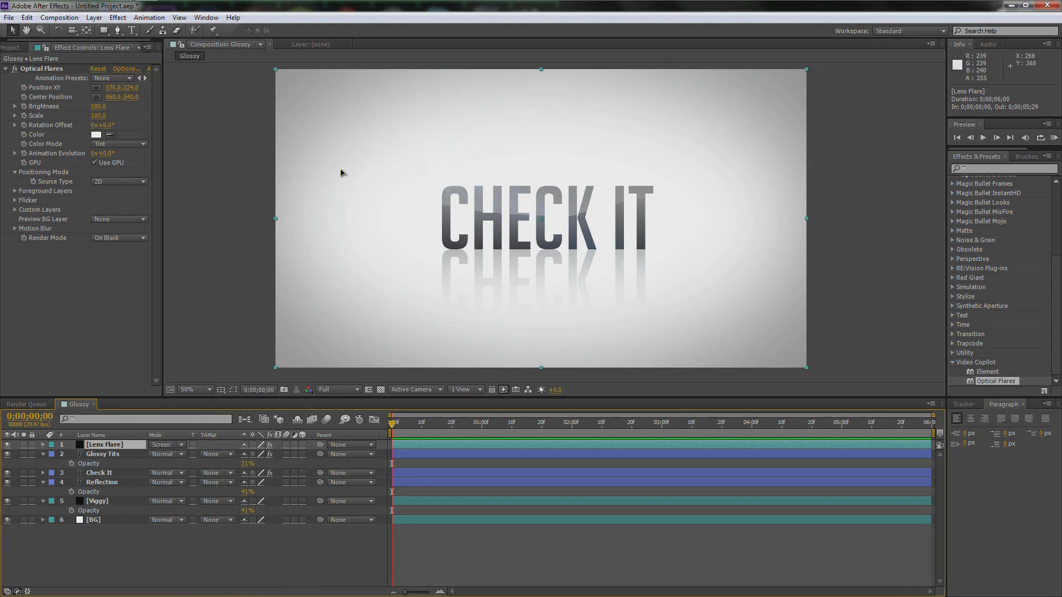
{"action": "left_click", "coordinate": [49, 69]}
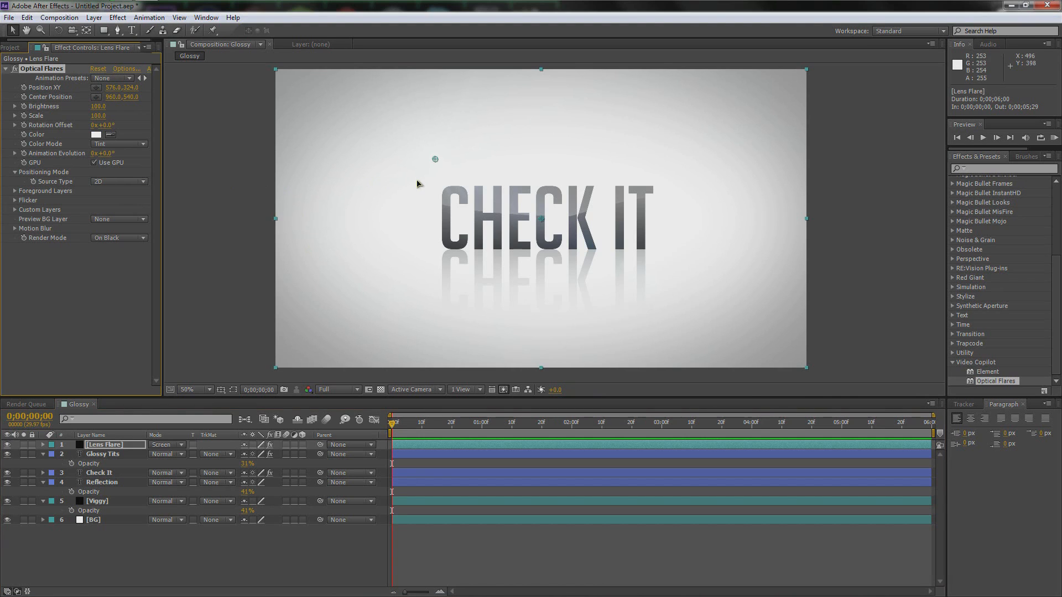
{"action": "left_click_drag", "start_coordinate": [434, 160], "coordinate": [466, 206]}
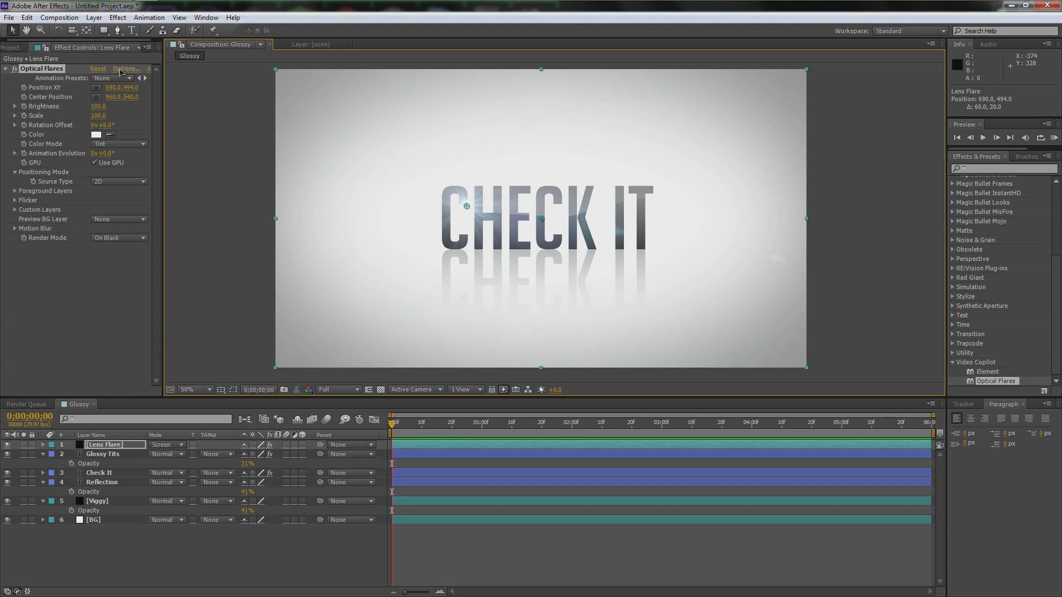
Load the Mini-Anamorphic preset from Pro Presets 2 into the Optical Flares effect.
{"action": "left_click", "coordinate": [124, 70]}
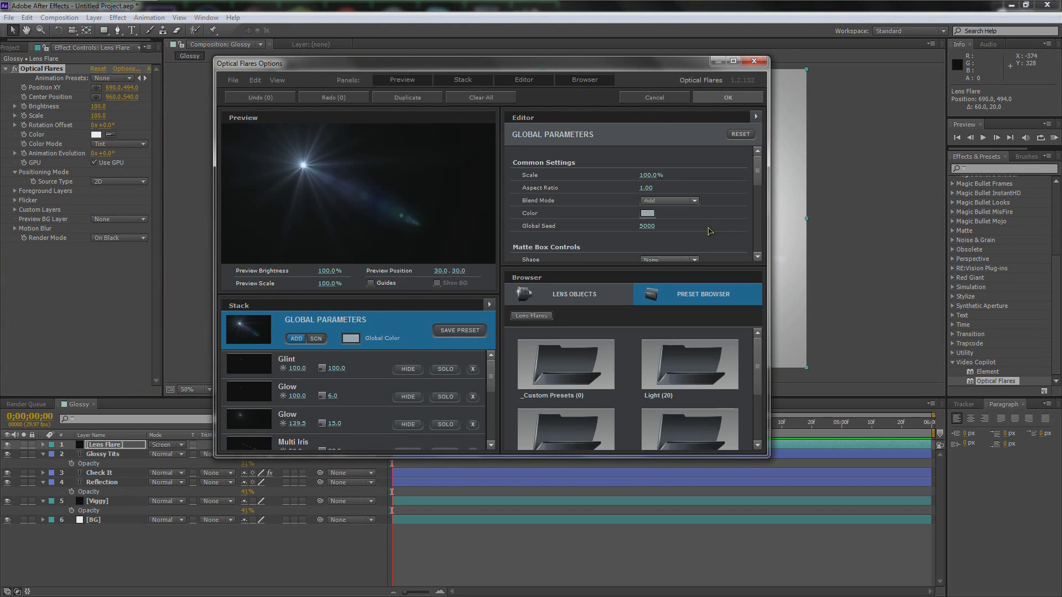
{"action": "scroll", "coordinate": [760, 362], "scroll_direction": "down", "scroll_amount": 1}
{"action": "double_click", "coordinate": [698, 414]}
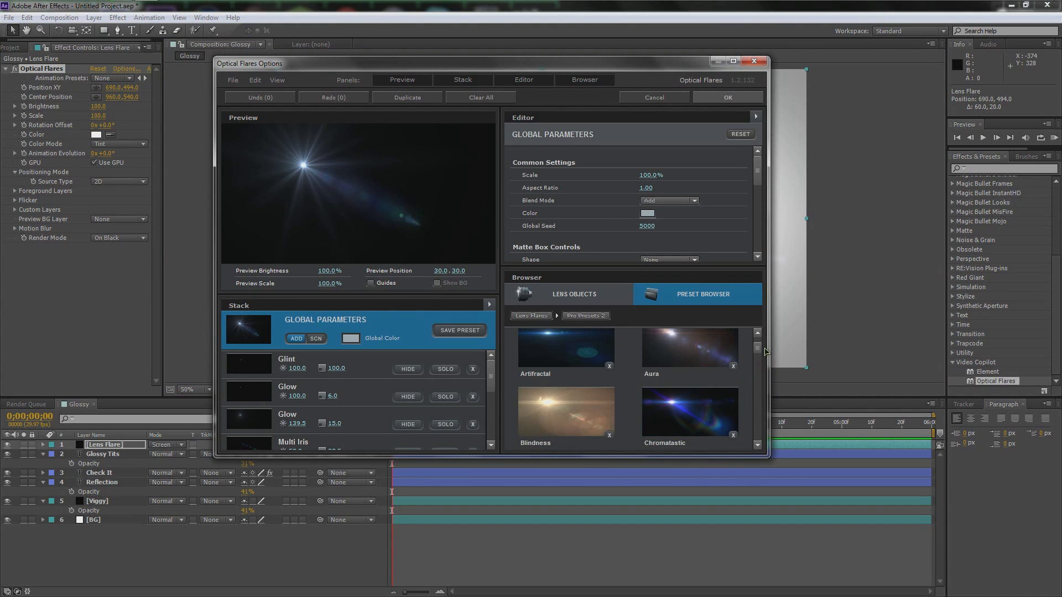
{"action": "left_click_drag", "start_coordinate": [761, 350], "coordinate": [759, 382]}
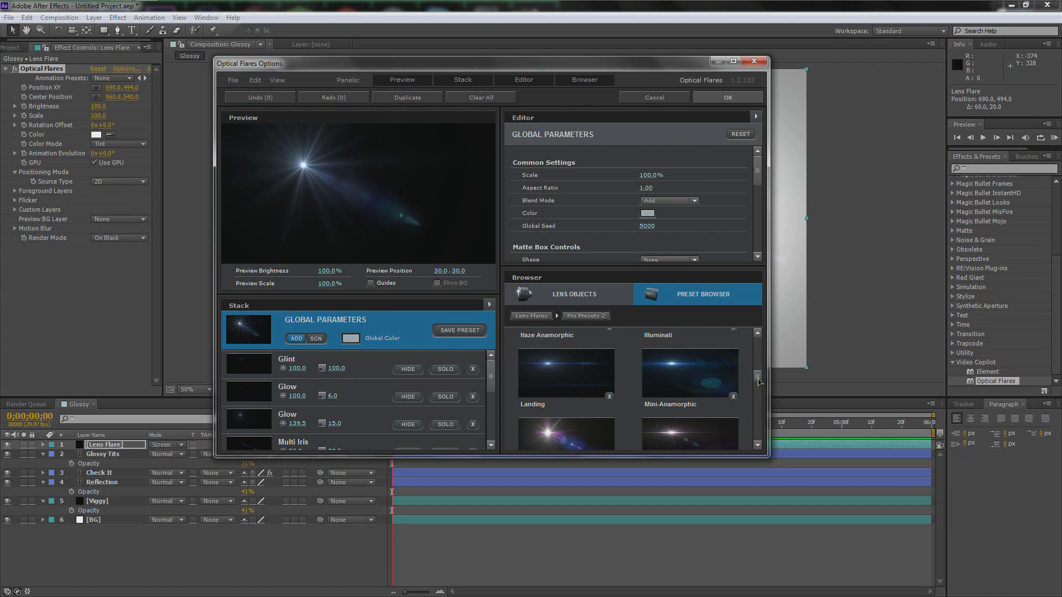
{"action": "left_click", "coordinate": [698, 382]}
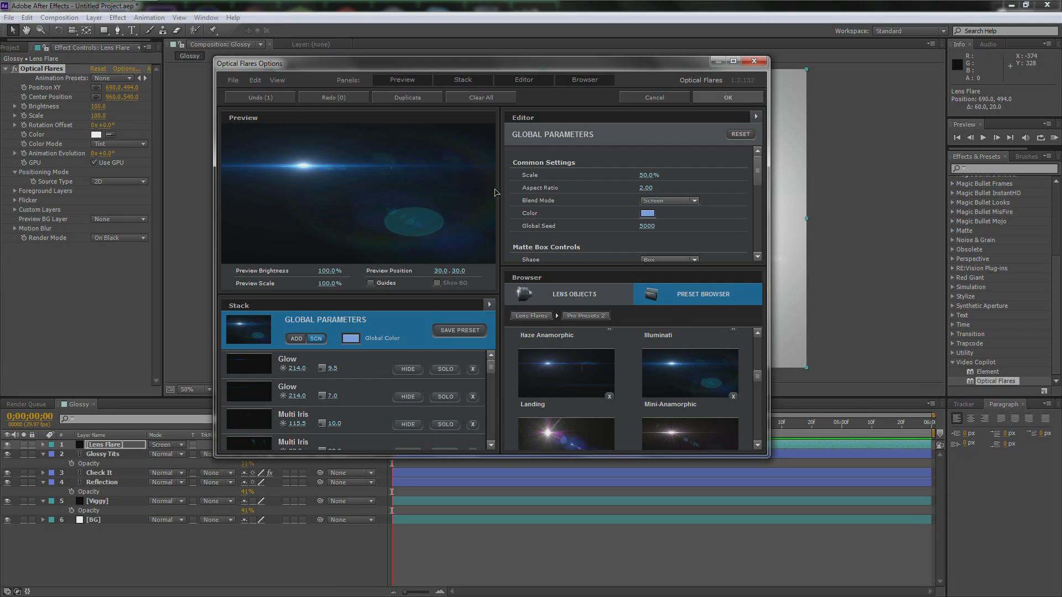
{"action": "left_click", "coordinate": [727, 98]}
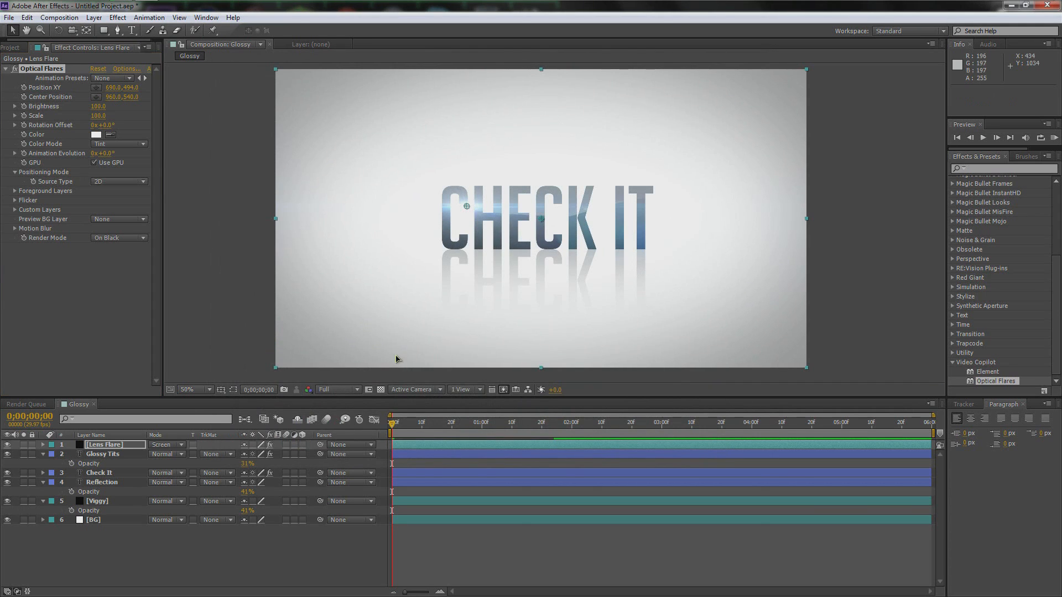
Raise the flare's brightness to 410 and move the flare to about 666, 548 over the text.
{"action": "left_click_drag", "start_coordinate": [466, 209], "coordinate": [284, 220]}
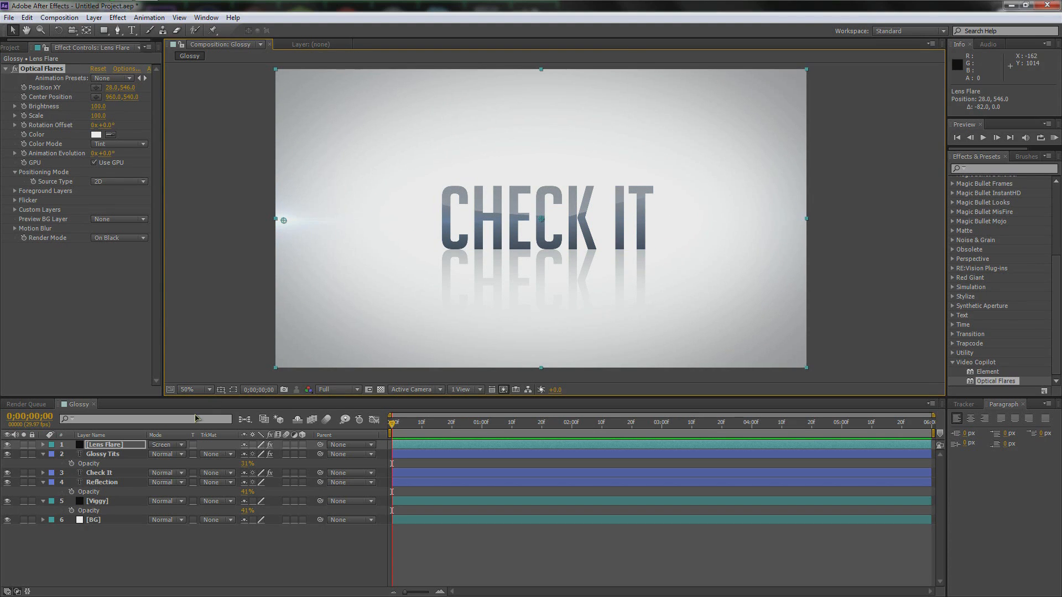
{"action": "left_click_drag", "start_coordinate": [97, 107], "coordinate": [114, 107]}
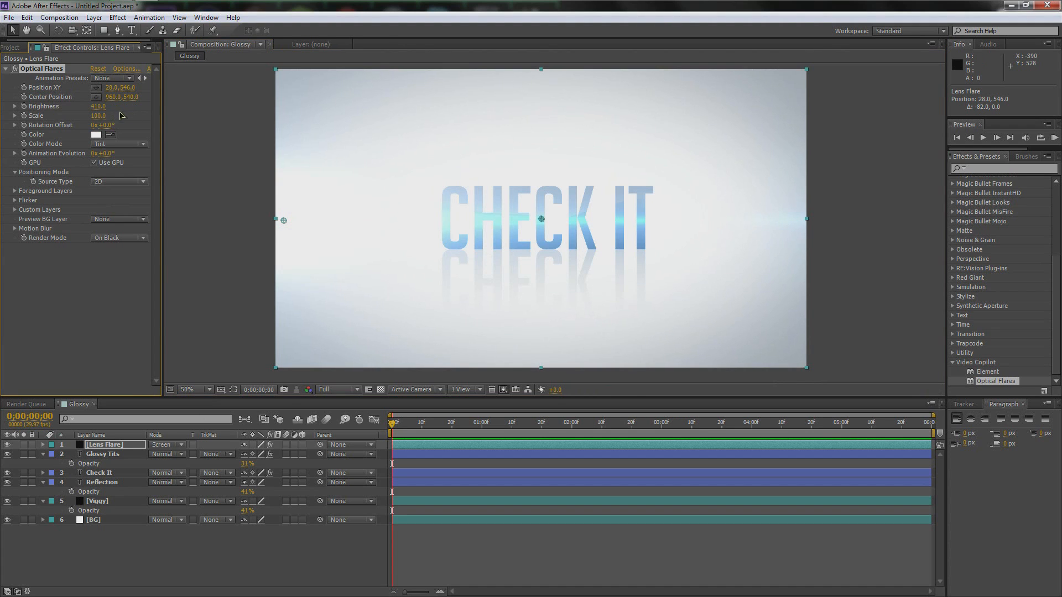
{"action": "left_click_drag", "start_coordinate": [284, 220], "coordinate": [459, 221]}
Try the Lens Flare layer directly beneath Check It, return it to the top of the layer stack, and undo the layer position changes.
{"action": "left_click_drag", "start_coordinate": [118, 448], "coordinate": [116, 477]}
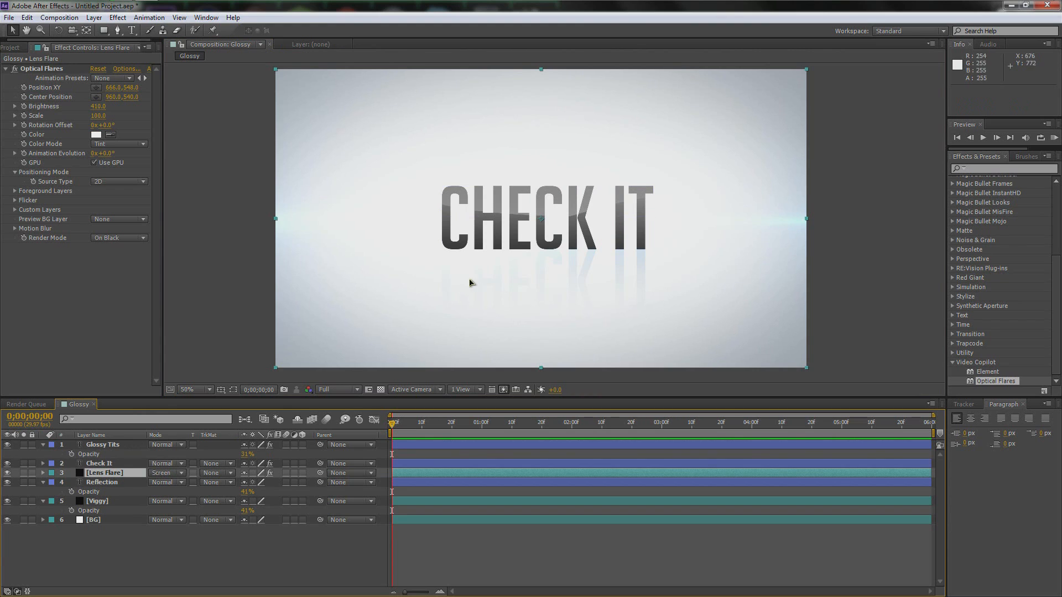
{"action": "mouse_move", "coordinate": [105, 473]}
{"action": "left_mouse_down"}
{"action": "mouse_move", "coordinate": [115, 461]}
{"action": "mouse_move", "coordinate": [116, 475]}
{"action": "left_mouse_up"}
{"action": "left_click_drag", "start_coordinate": [540, 220], "coordinate": [487, 222]}
{"action": "key", "text": "ctrl+z"}
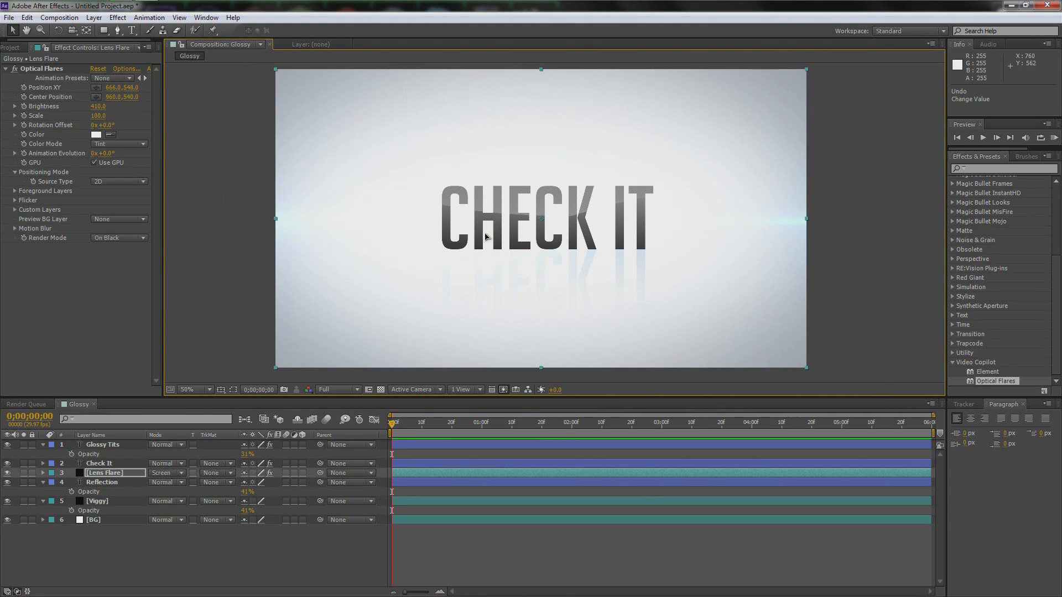
{"action": "left_click_drag", "start_coordinate": [107, 474], "coordinate": [108, 444]}
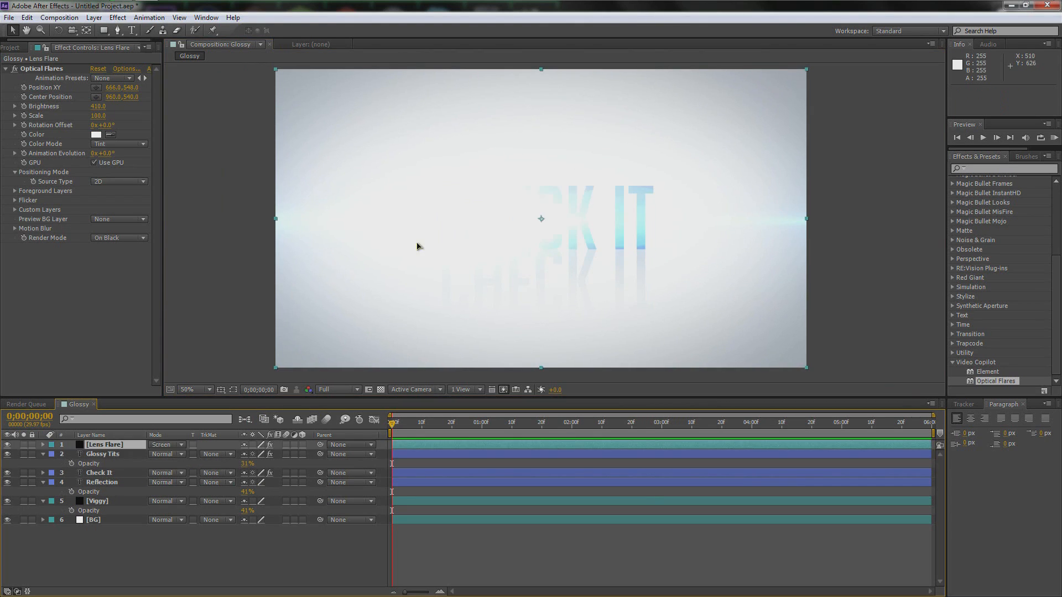
{"action": "left_click_drag", "start_coordinate": [541, 220], "coordinate": [809, 217]}
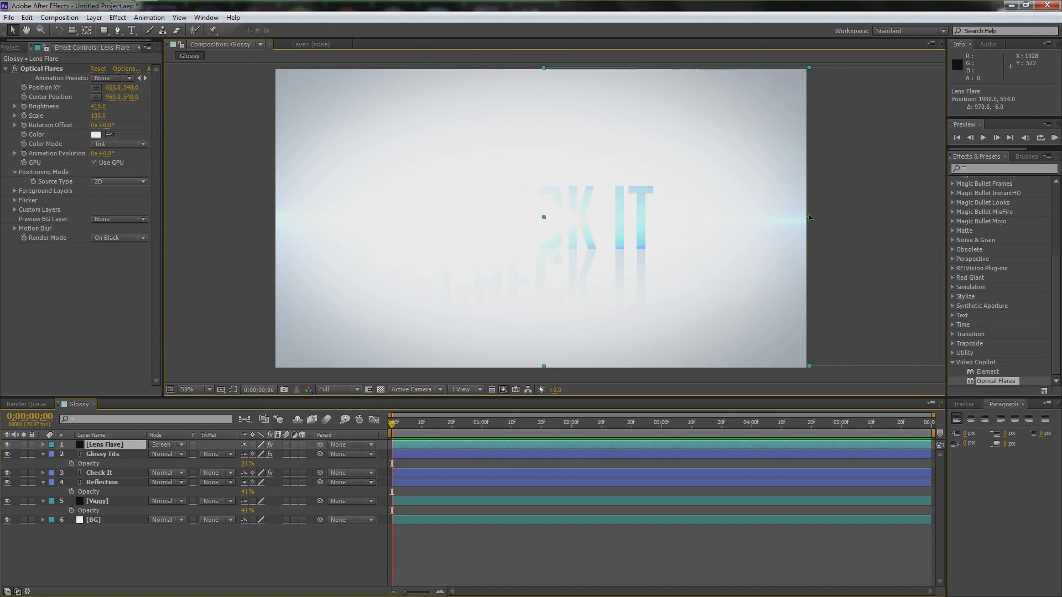
{"action": "key", "text": "ctrl+z"}
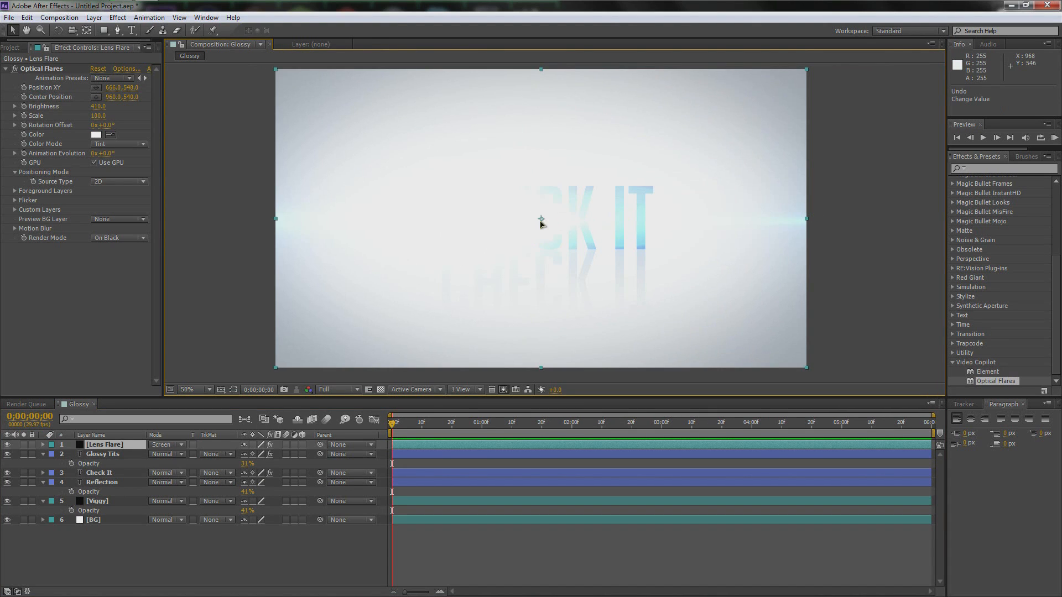
Move the Optical Flares source point to the upper-left corner of the composition frame.
{"action": "left_click", "coordinate": [52, 73]}
{"action": "left_click", "coordinate": [52, 69]}
{"action": "left_click_drag", "start_coordinate": [459, 221], "coordinate": [275, 72]}
Pre-compose the Glossy Tits, Check It and Reflection layers into a composition named Text, moving all attributes into it.
{"action": "left_click", "coordinate": [103, 454]}
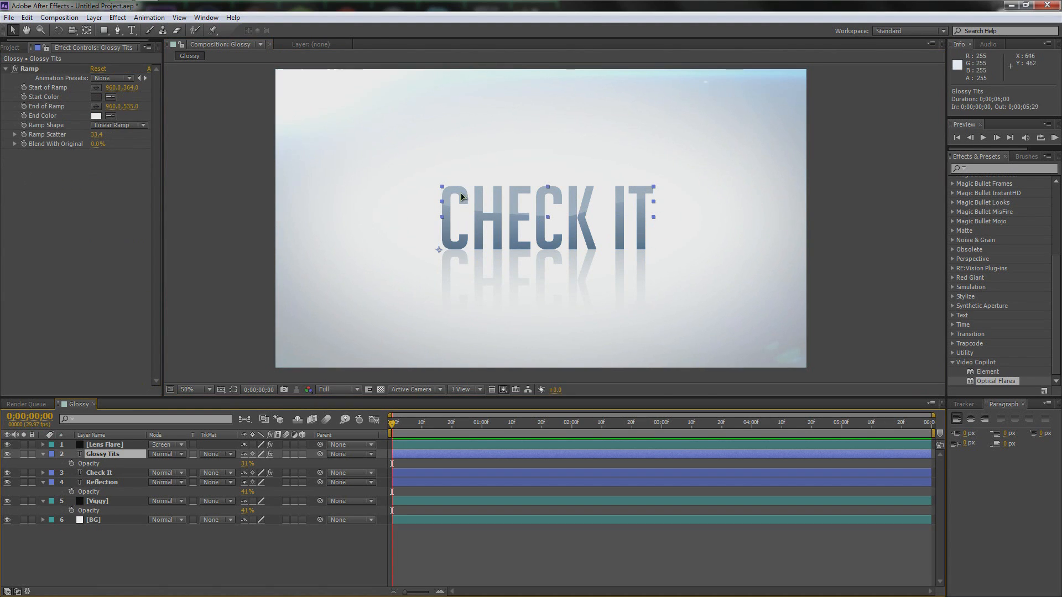
{"action": "left_click", "coordinate": [103, 482], "text": "shift"}
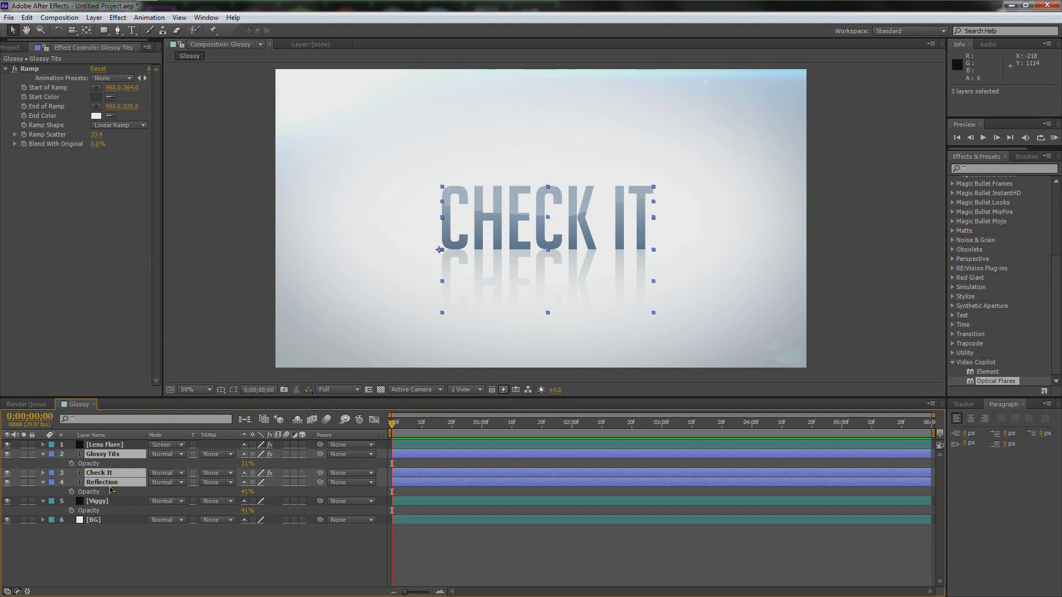
{"action": "left_click", "coordinate": [94, 17]}
{"action": "left_click", "coordinate": [124, 421]}
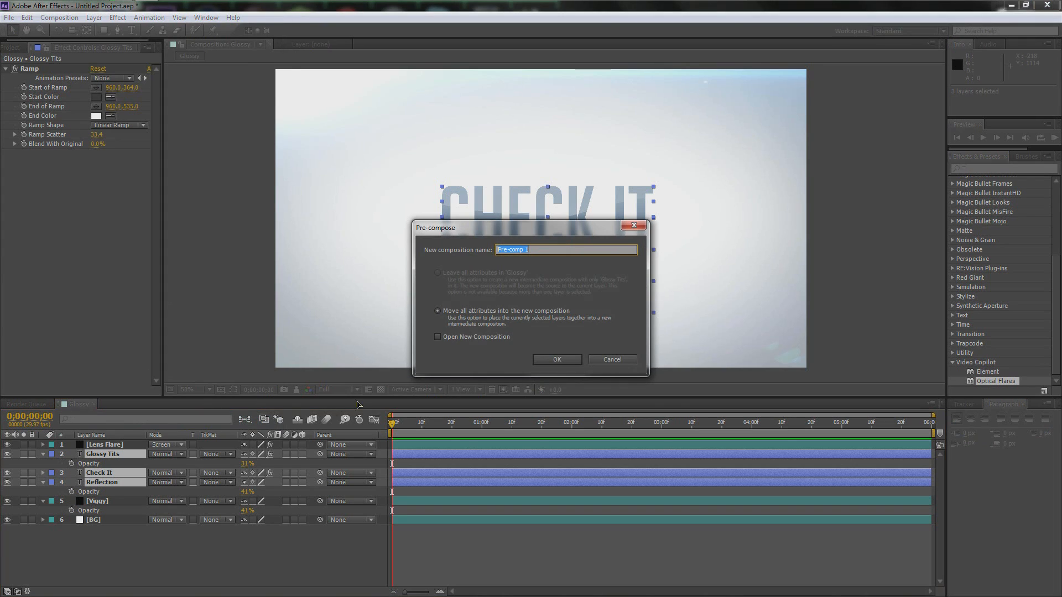
{"action": "type", "text": "Text"}
{"action": "left_click", "coordinate": [556, 359]}
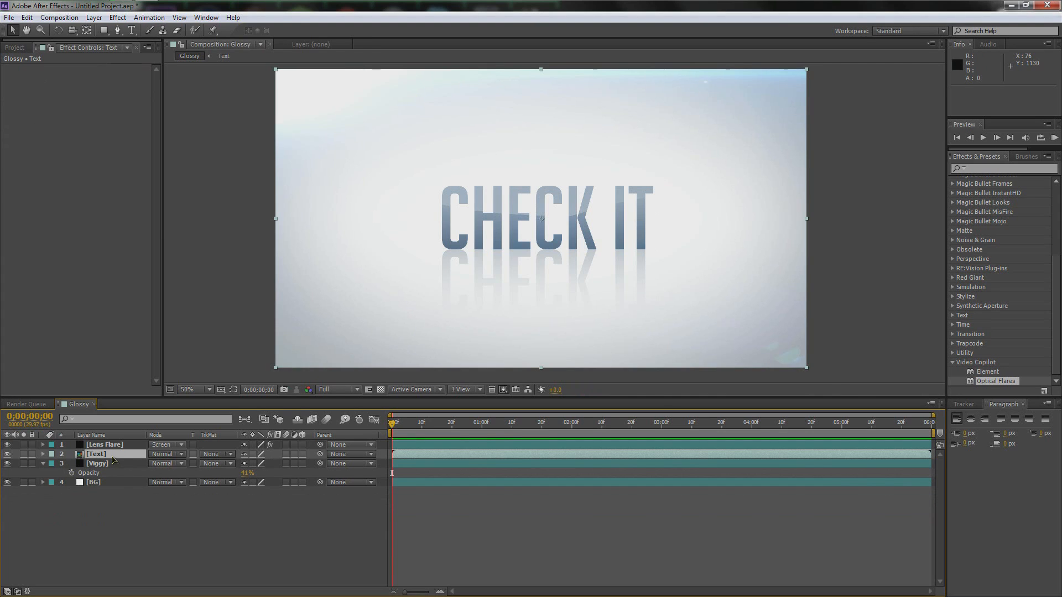
Draw a rectangular mask on the Text layer above the lettering, spanning beyond both sides of the composition frame.
{"action": "left_click_drag", "start_coordinate": [104, 31], "coordinate": [143, 37]}
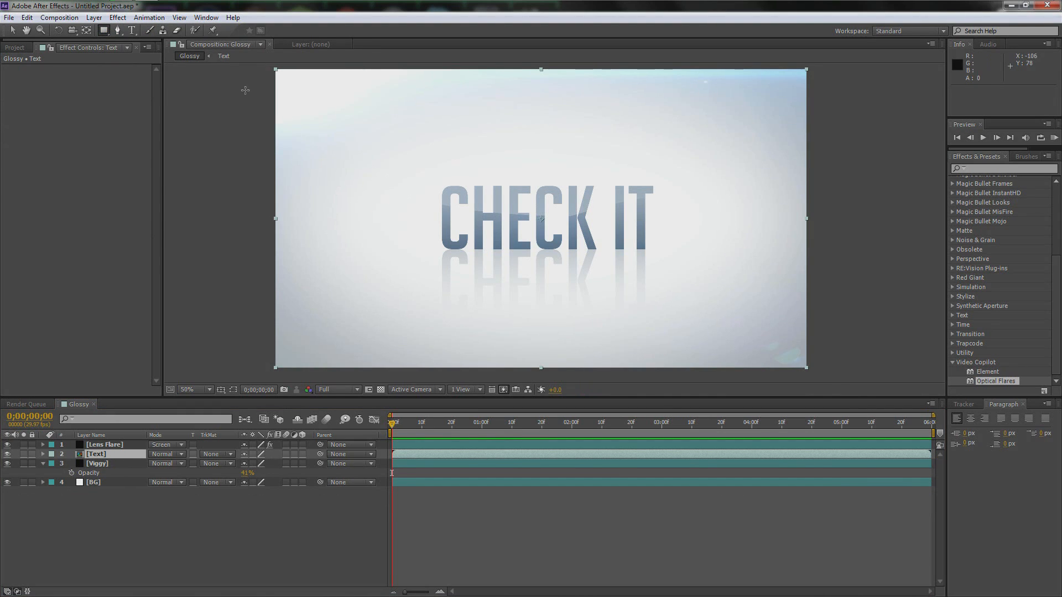
{"action": "left_click_drag", "start_coordinate": [234, 88], "coordinate": [355, 103]}
{"action": "mouse_move", "coordinate": [446, 120]}
{"action": "left_mouse_down"}
{"action": "mouse_move", "coordinate": [784, 178]}
{"action": "mouse_move", "coordinate": [918, 171]}
{"action": "mouse_move", "coordinate": [842, 164]}
{"action": "left_mouse_up"}
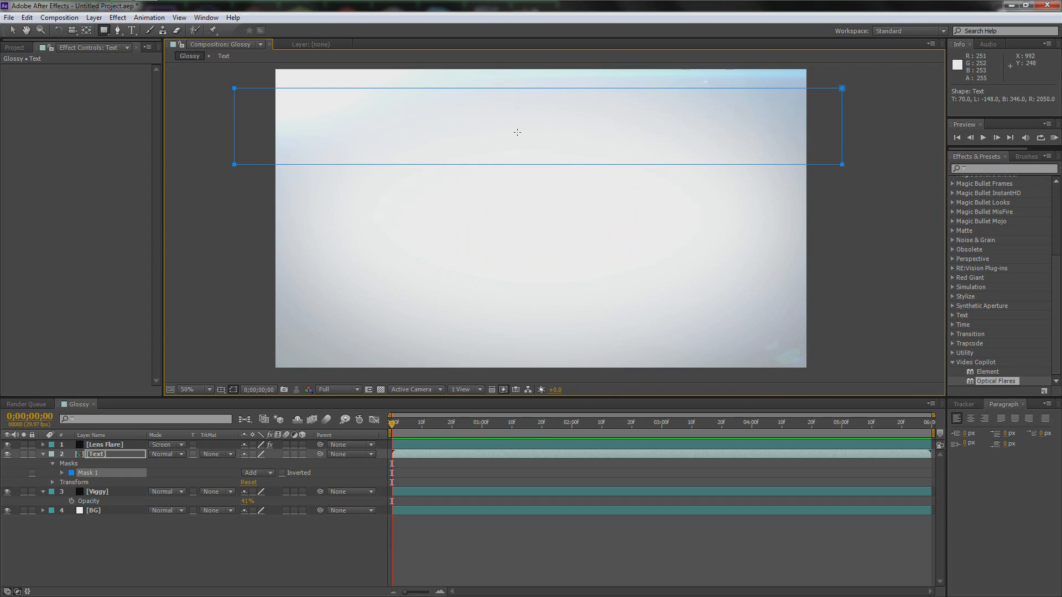
Add a Mask Path keyframe for Mask 1 at 0;00;01;00 and set its Mask Feather to 81 pixels.
{"action": "left_click", "coordinate": [104, 455]}
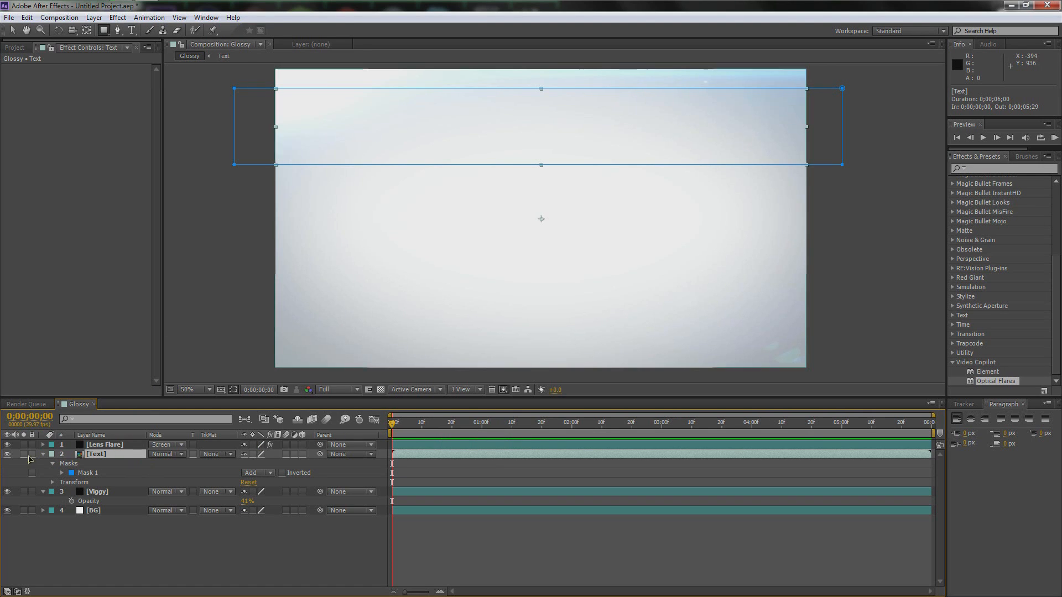
{"action": "left_click", "coordinate": [59, 474]}
{"action": "left_click", "coordinate": [62, 473]}
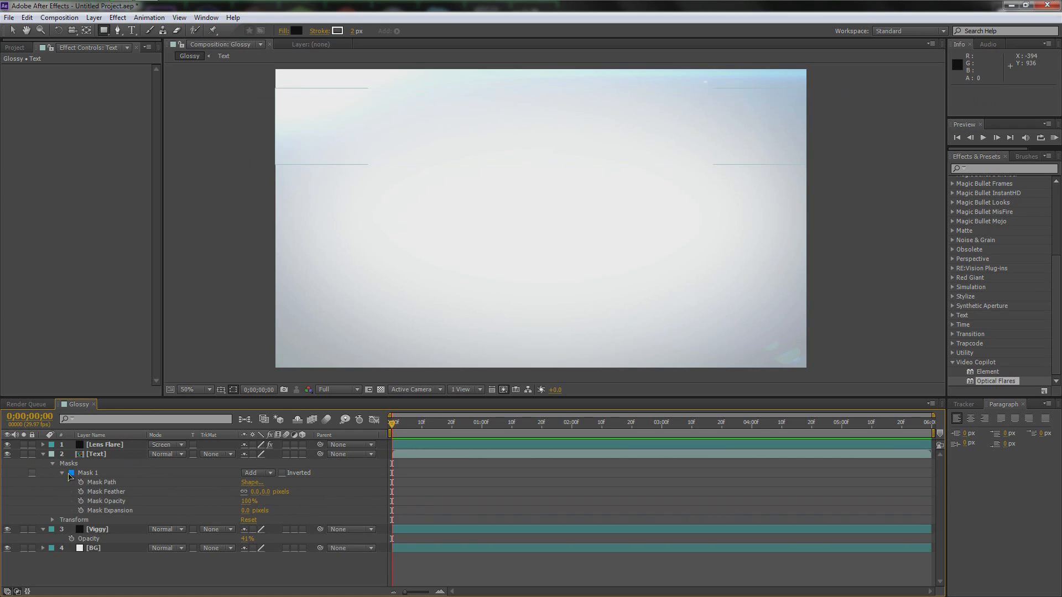
{"action": "left_click_drag", "start_coordinate": [397, 426], "coordinate": [482, 423]}
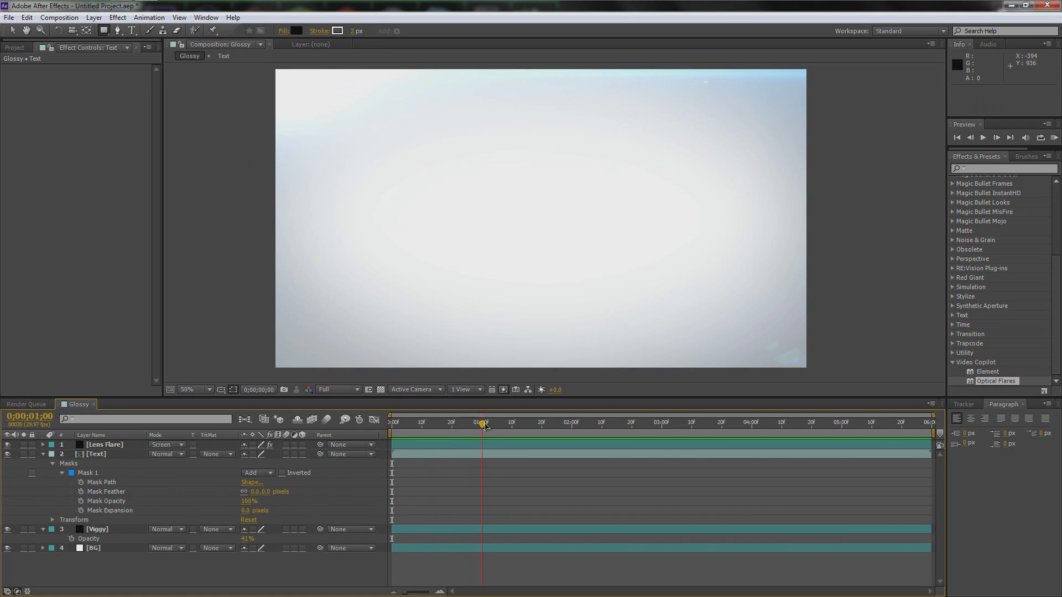
{"action": "left_click", "coordinate": [81, 483]}
{"action": "left_click_drag", "start_coordinate": [246, 492], "coordinate": [290, 492]}
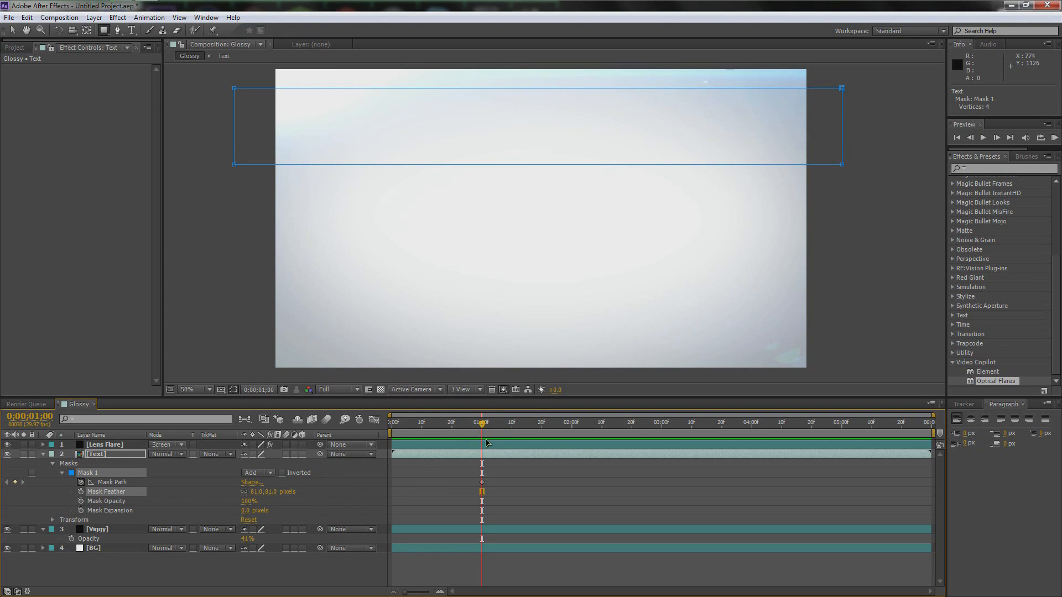
At 0;00;02;00, lower the mask's two bottom corners below the reflection to reveal the whole text.
{"action": "left_click", "coordinate": [12, 31]}
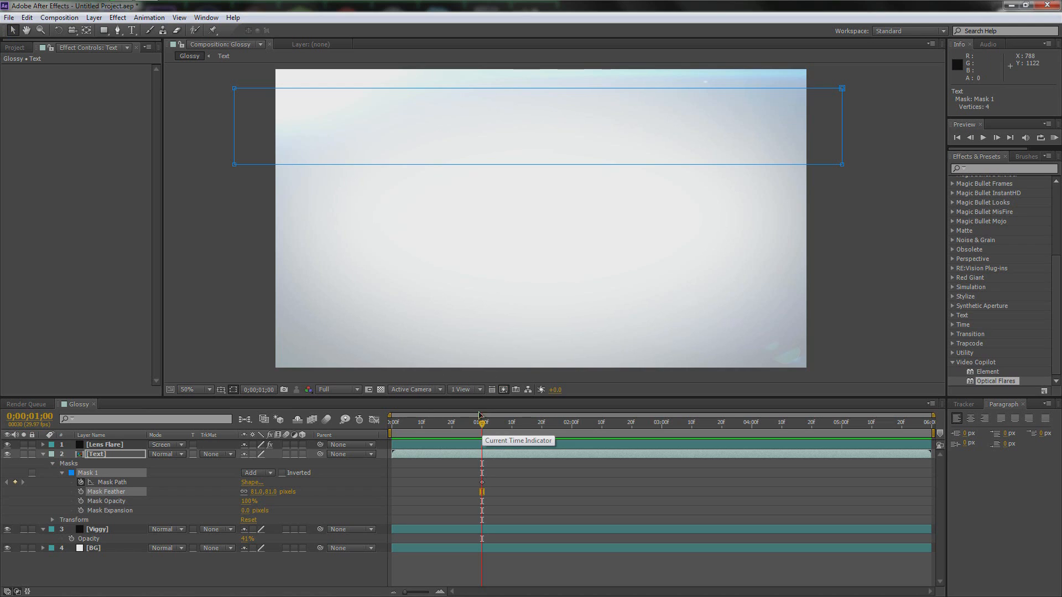
{"action": "left_click_drag", "start_coordinate": [481, 424], "coordinate": [571, 436]}
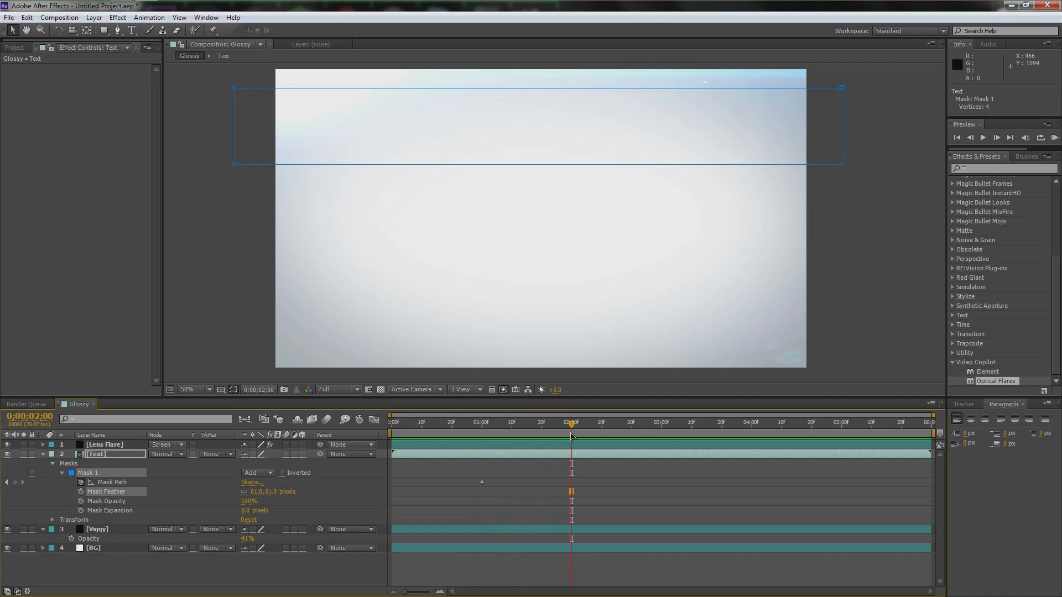
{"action": "left_click", "coordinate": [235, 166]}
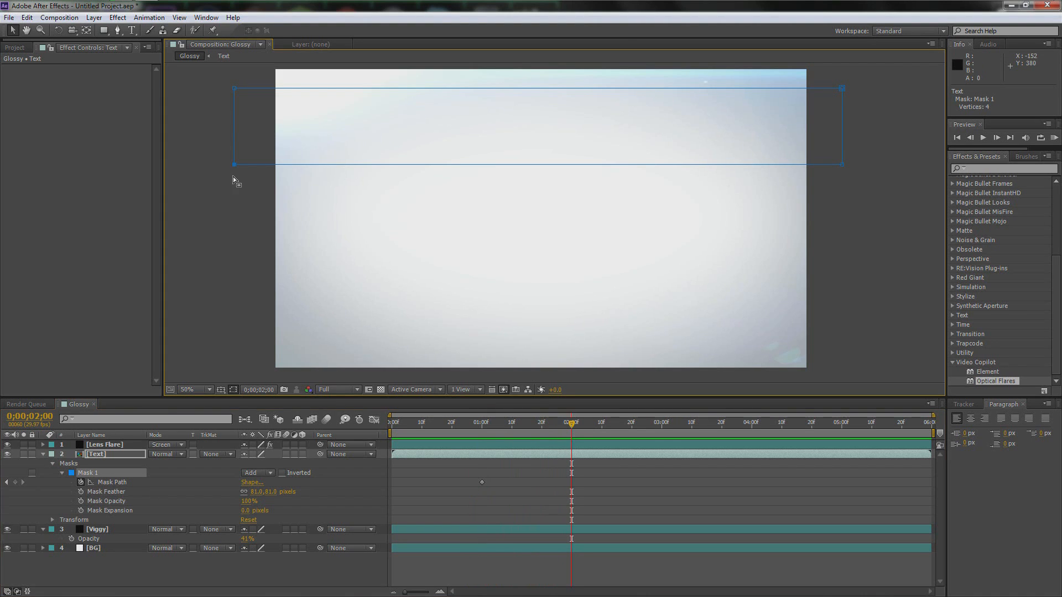
{"action": "left_click_drag", "start_coordinate": [235, 165], "coordinate": [229, 259]}
{"action": "left_click_drag", "start_coordinate": [215, 326], "coordinate": [217, 372]}
{"action": "left_click_drag", "start_coordinate": [843, 165], "coordinate": [876, 328]}
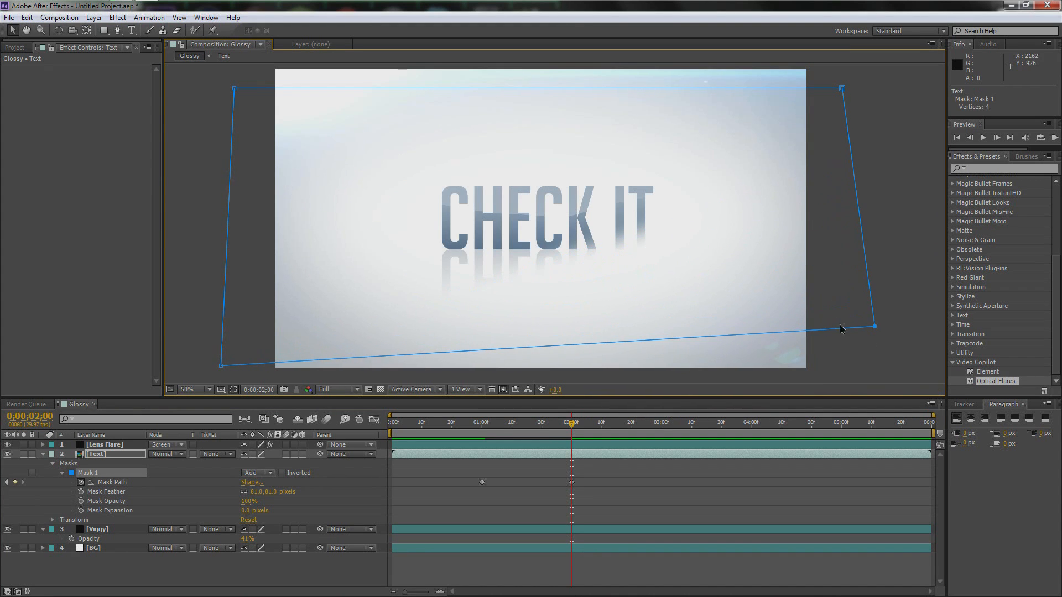
{"action": "left_click_drag", "start_coordinate": [221, 366], "coordinate": [222, 329]}
{"action": "left_click_drag", "start_coordinate": [874, 330], "coordinate": [858, 333]}
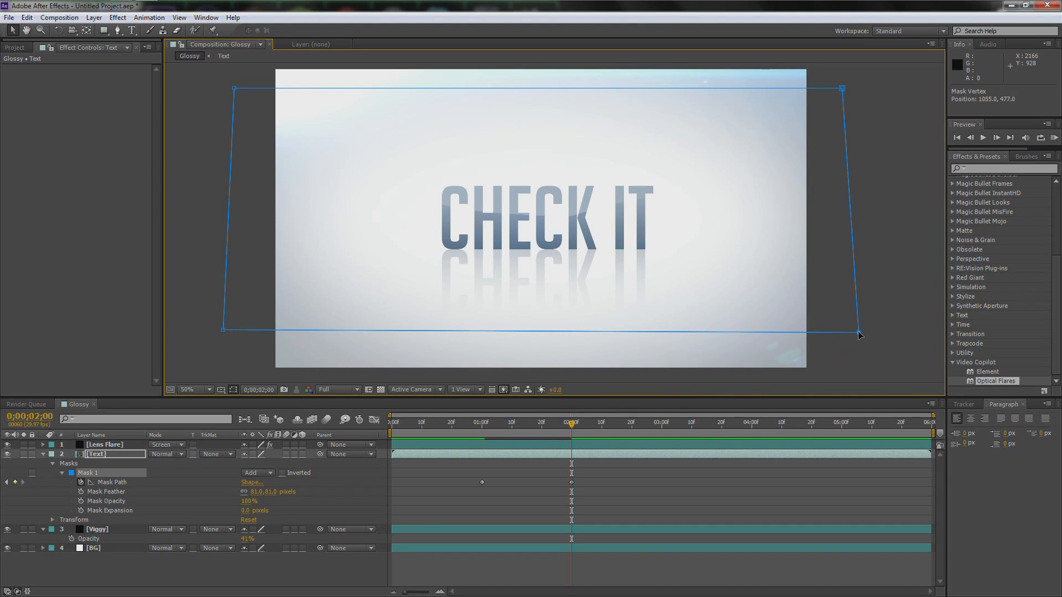
{"action": "left_click", "coordinate": [102, 455]}
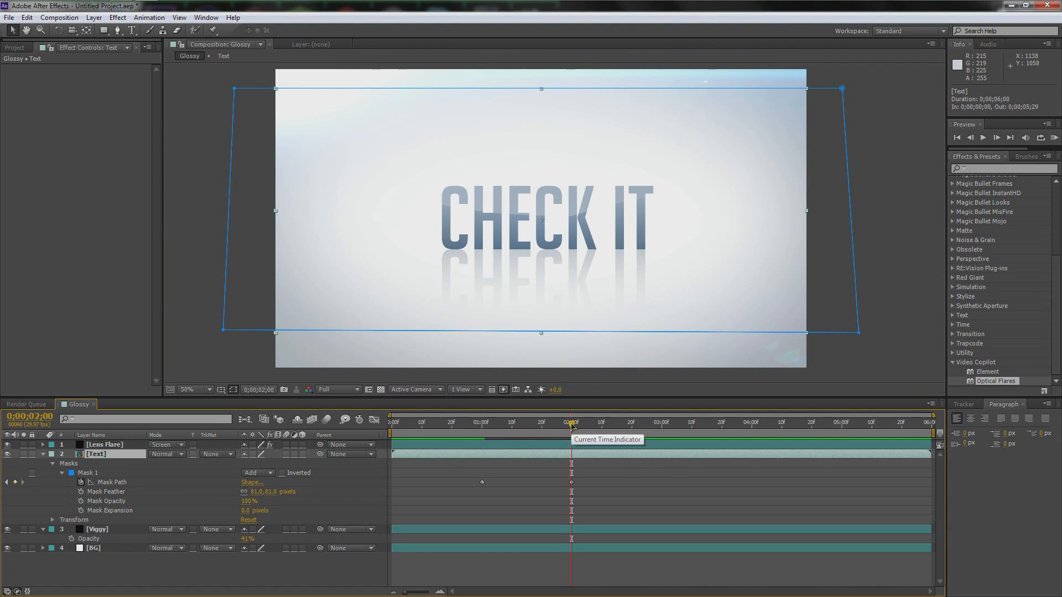
At 0;00;01;00, enable keyframing for the Lens Flare's Position XY and Brightness, and set Brightness to 0.
{"action": "left_click", "coordinate": [95, 444]}
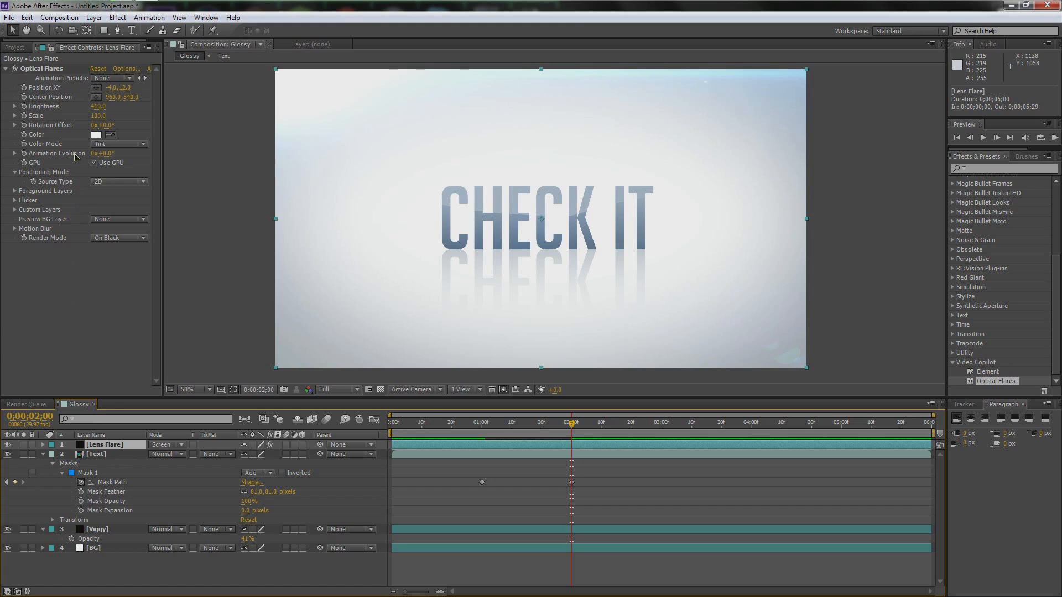
{"action": "left_click_drag", "start_coordinate": [571, 424], "coordinate": [483, 432]}
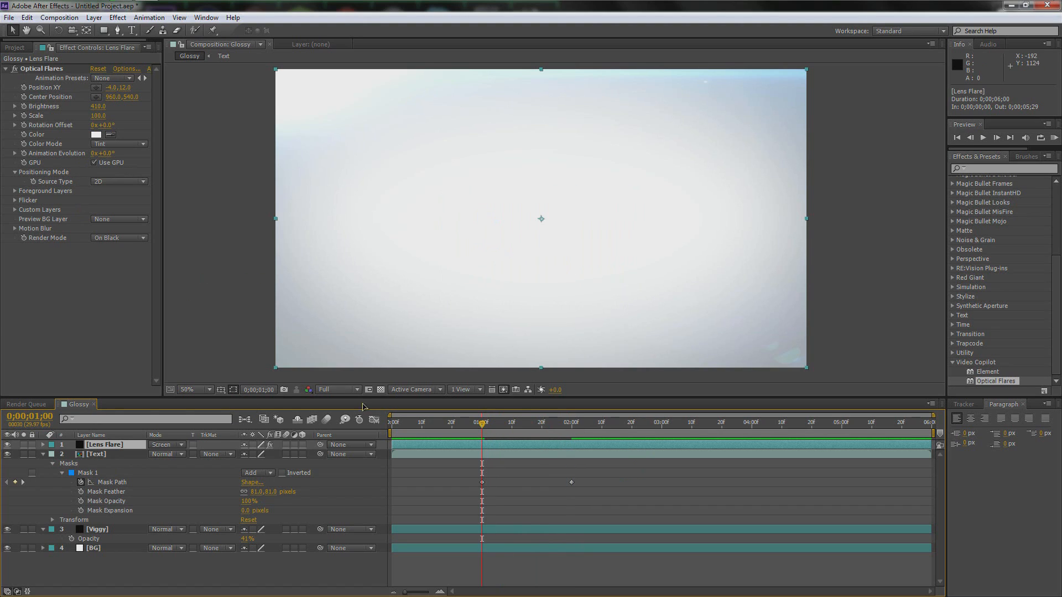
{"action": "left_click", "coordinate": [38, 108]}
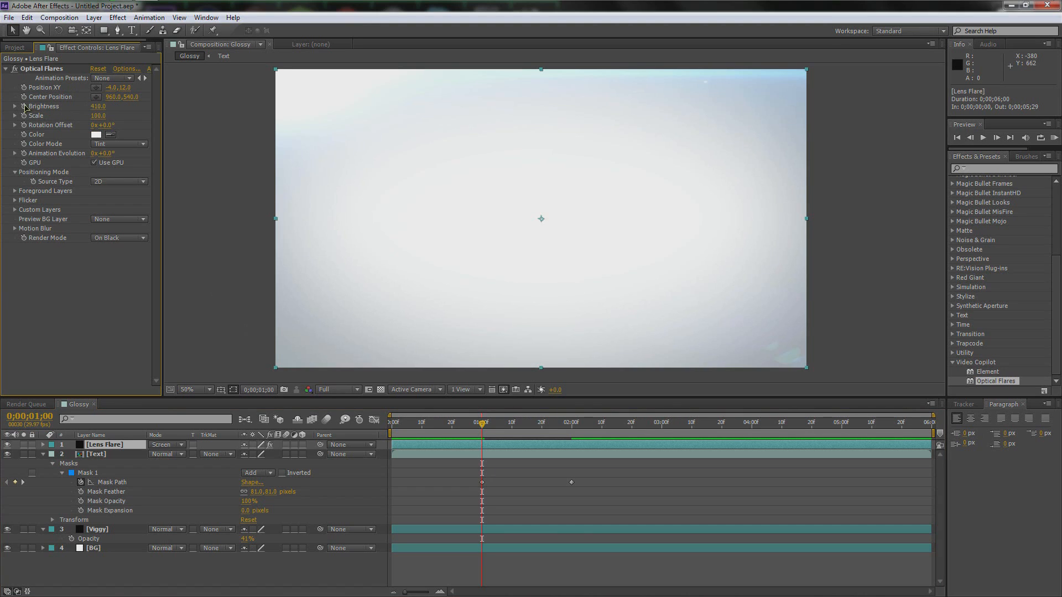
{"action": "left_click", "coordinate": [23, 109]}
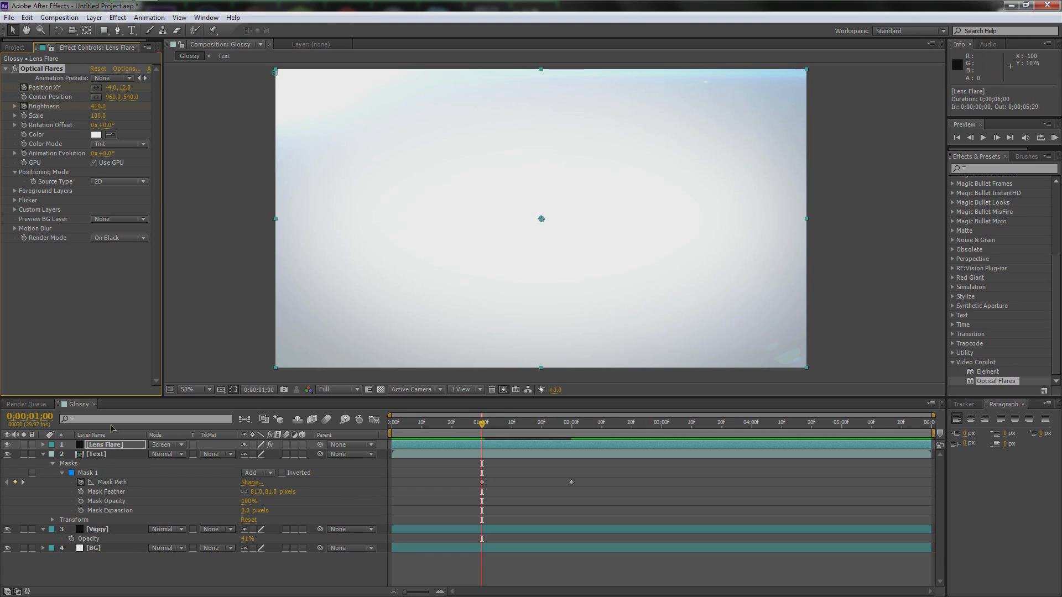
{"action": "left_click_drag", "start_coordinate": [97, 107], "coordinate": [1, 107]}
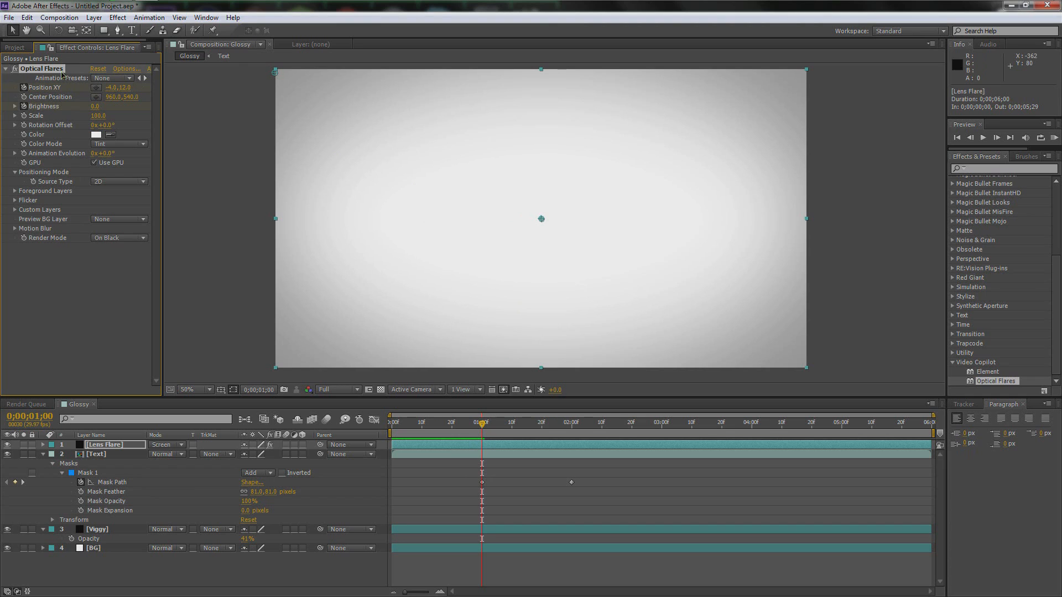
Adjust the flare's Center Position to about 962, 538 and its Position XY to about -20, 4 at 0;00;01;00.
{"action": "mouse_move", "coordinate": [541, 219]}
{"action": "left_mouse_down"}
{"action": "mouse_move", "coordinate": [474, 208]}
{"action": "mouse_move", "coordinate": [447, 177]}
{"action": "mouse_move", "coordinate": [320, 90]}
{"action": "mouse_move", "coordinate": [277, 86]}
{"action": "mouse_move", "coordinate": [533, 182]}
{"action": "mouse_move", "coordinate": [552, 230]}
{"action": "mouse_move", "coordinate": [541, 218]}
{"action": "left_mouse_up"}
{"action": "left_click_drag", "start_coordinate": [275, 73], "coordinate": [273, 79]}
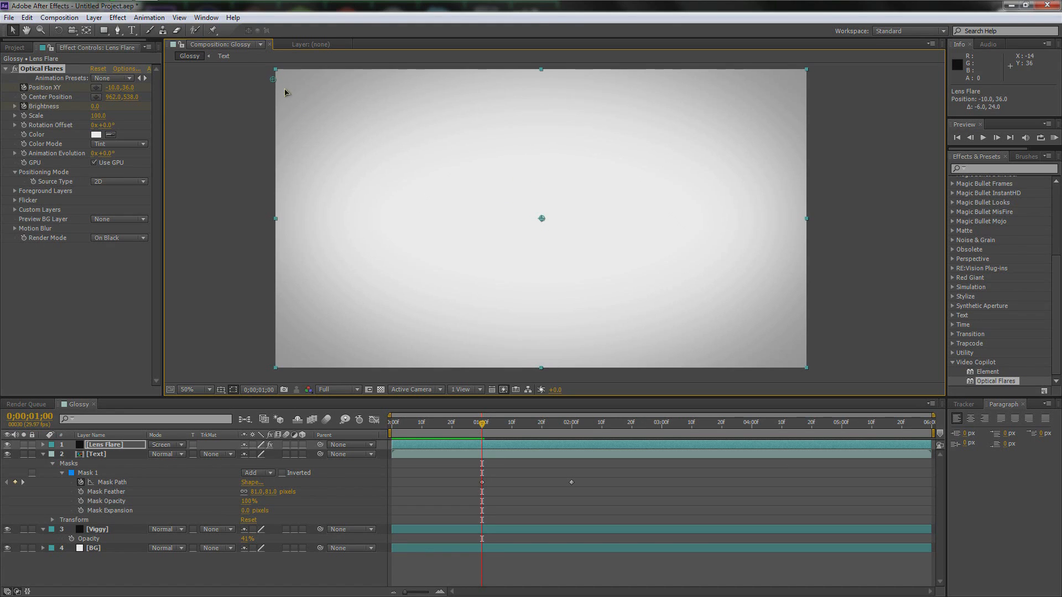
{"action": "left_click_drag", "start_coordinate": [271, 81], "coordinate": [270, 72]}
Keyframe the flare's Position XY along the text reveal at about -38, 406 at 0;00;01;03 and about -46, 618 at 0;00;01;12.
{"action": "left_click_drag", "start_coordinate": [483, 423], "coordinate": [513, 426]}
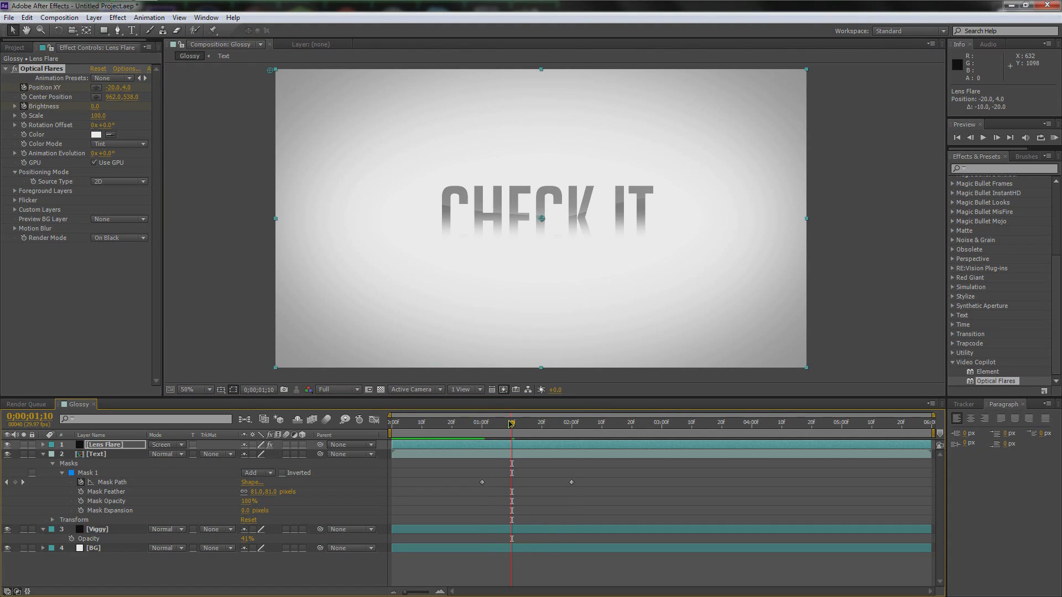
{"action": "left_click_drag", "start_coordinate": [511, 425], "coordinate": [490, 426]}
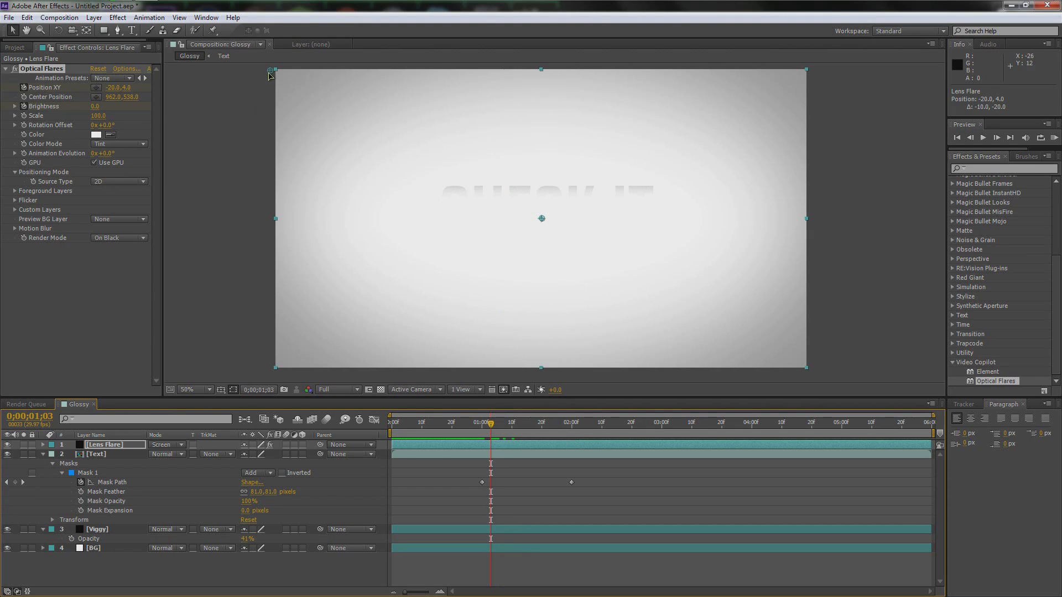
{"action": "left_click_drag", "start_coordinate": [269, 74], "coordinate": [264, 184]}
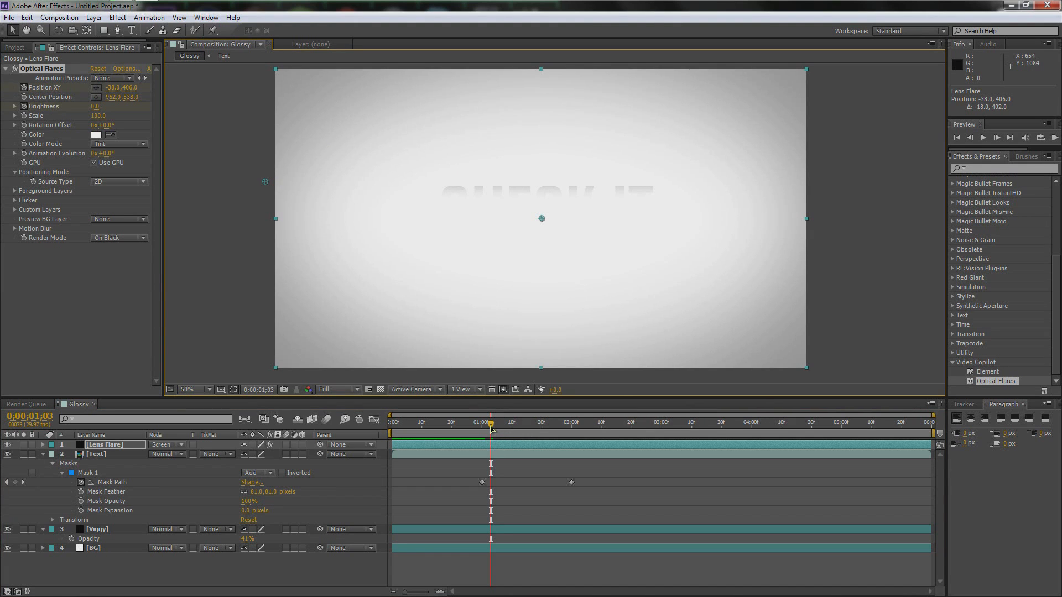
{"action": "left_click_drag", "start_coordinate": [492, 427], "coordinate": [518, 426]}
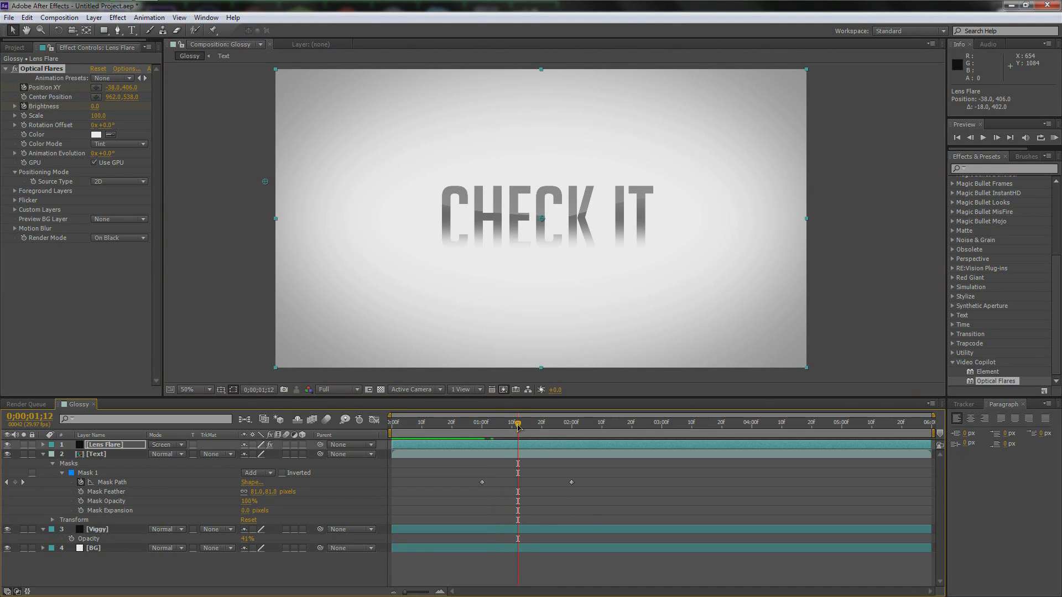
{"action": "left_click_drag", "start_coordinate": [265, 184], "coordinate": [263, 242]}
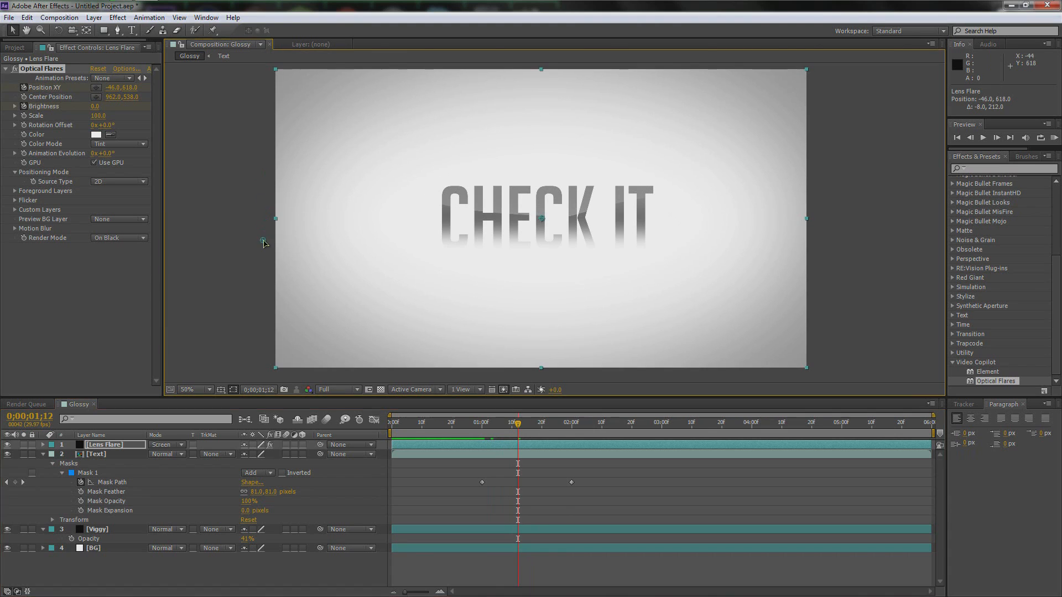
Keyframe the flare's Position XY at about -54, 788 at 0;00;01;22 and about -92, 1042 at 0;00;02;00.
{"action": "left_click_drag", "start_coordinate": [518, 426], "coordinate": [547, 426]}
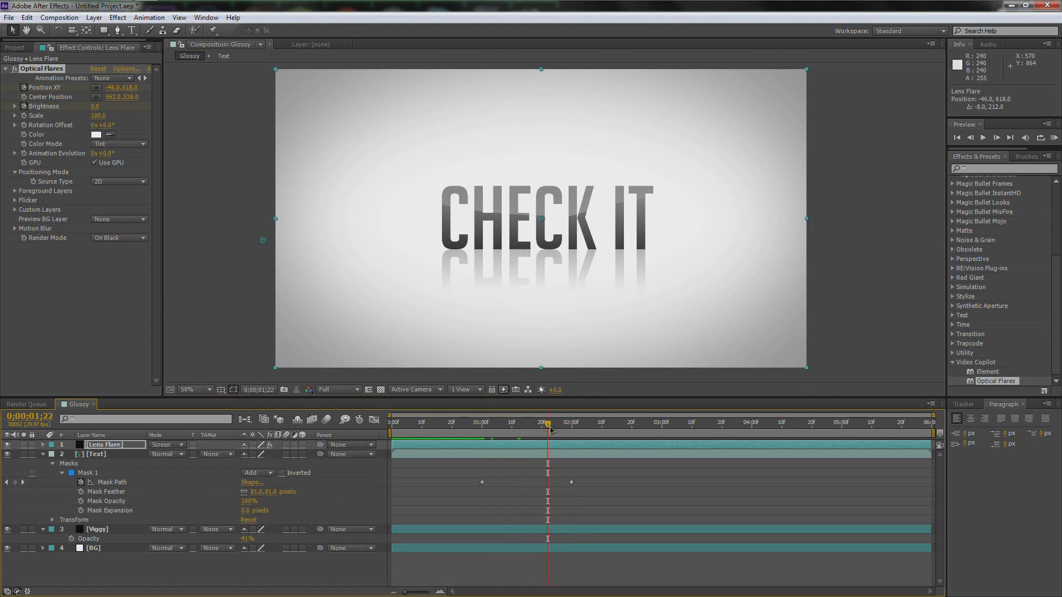
{"action": "left_click_drag", "start_coordinate": [263, 242], "coordinate": [260, 288]}
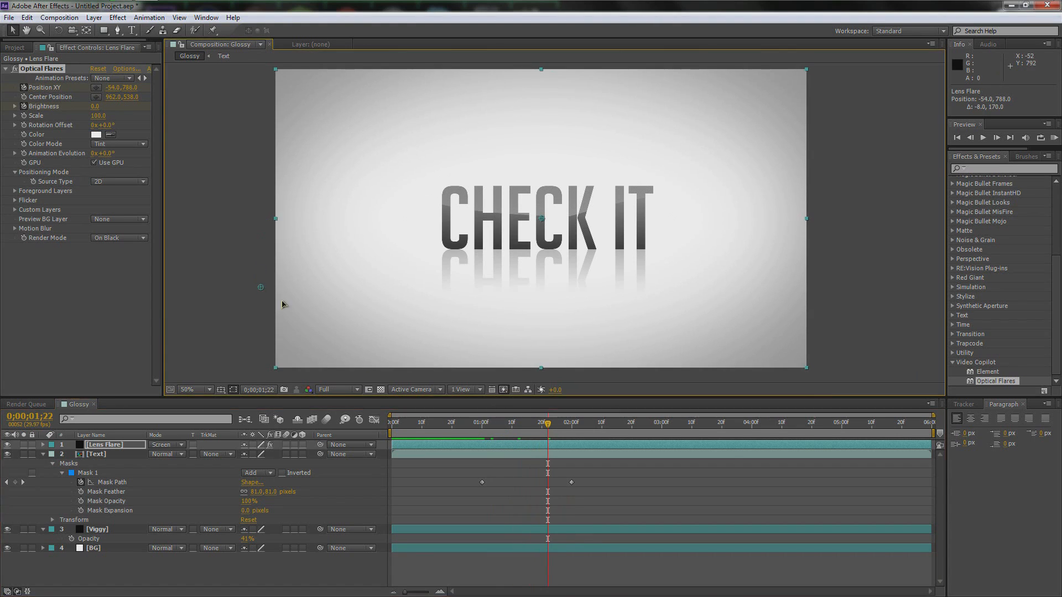
{"action": "left_click_drag", "start_coordinate": [550, 426], "coordinate": [571, 426]}
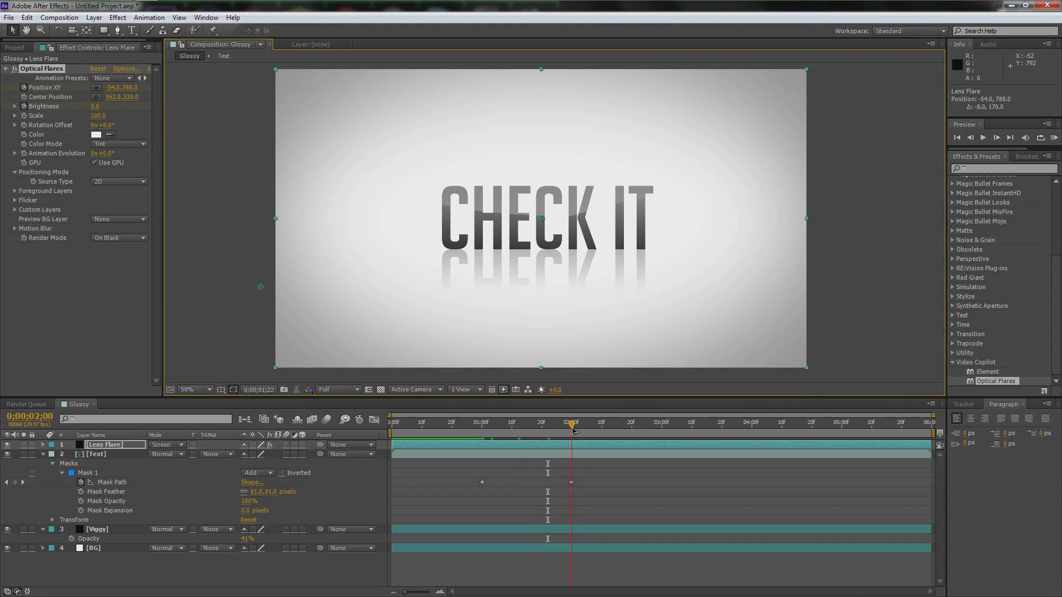
{"action": "left_click_drag", "start_coordinate": [263, 288], "coordinate": [251, 360]}
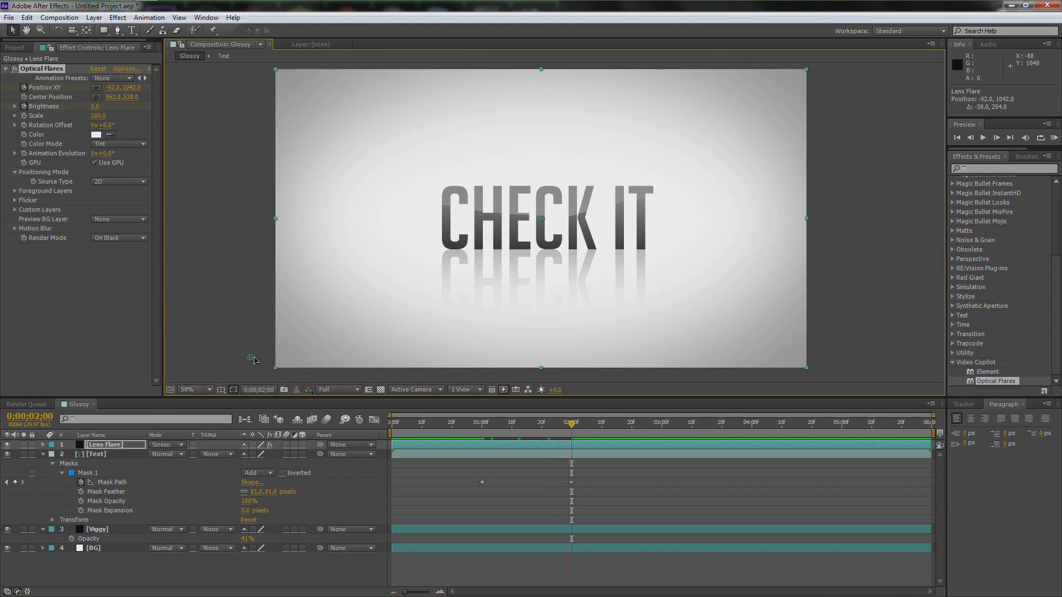
Return to 0;00;01;00 and reveal the Lens Flare layer's Optical Flares properties and keyframes in the timeline.
{"action": "left_click_drag", "start_coordinate": [571, 427], "coordinate": [481, 429]}
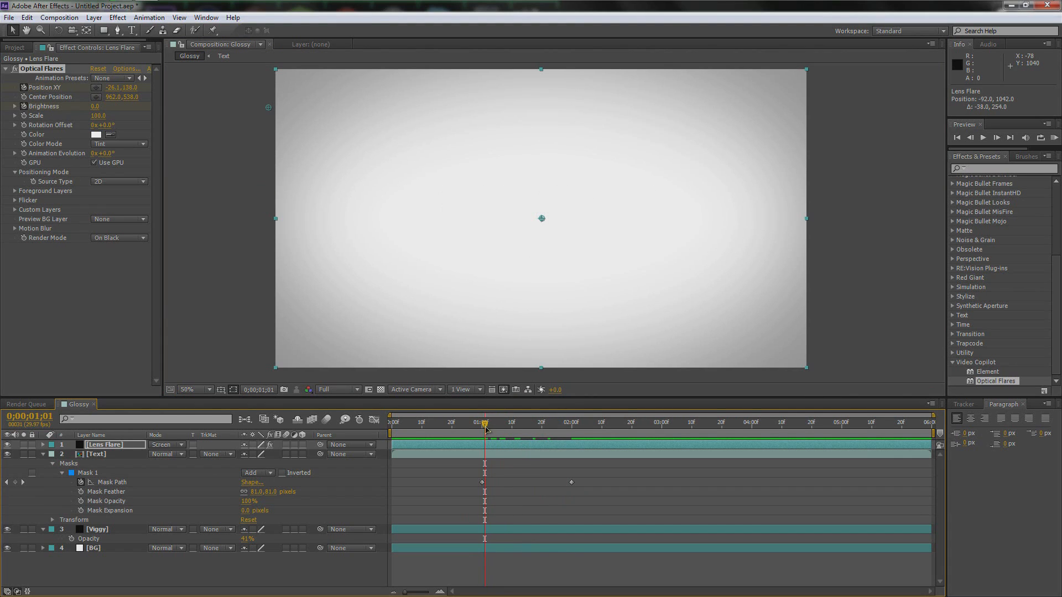
{"action": "left_click", "coordinate": [46, 107]}
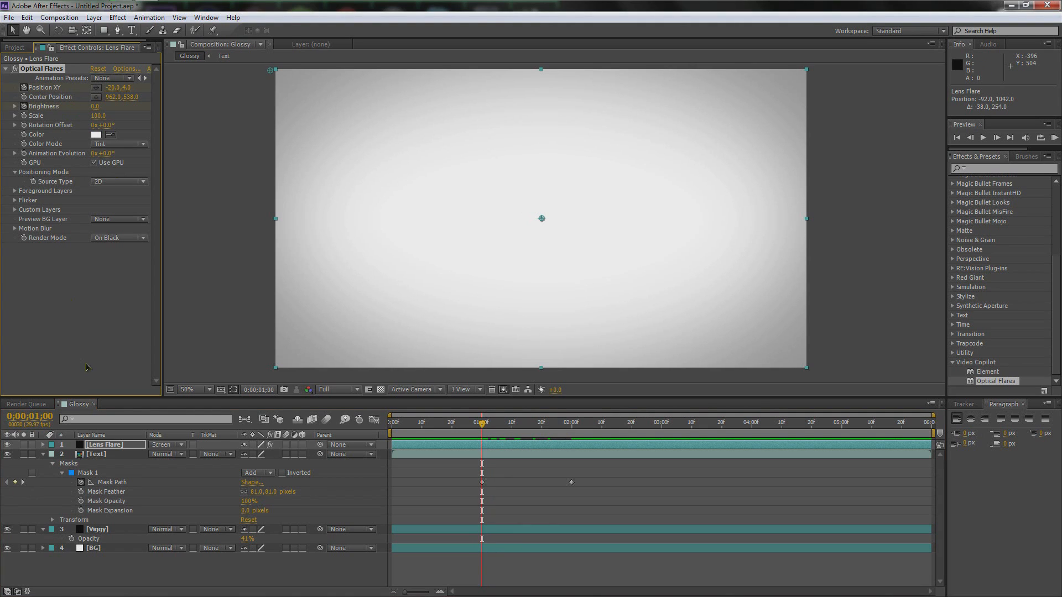
{"action": "left_click", "coordinate": [43, 445]}
{"action": "left_click", "coordinate": [53, 454]}
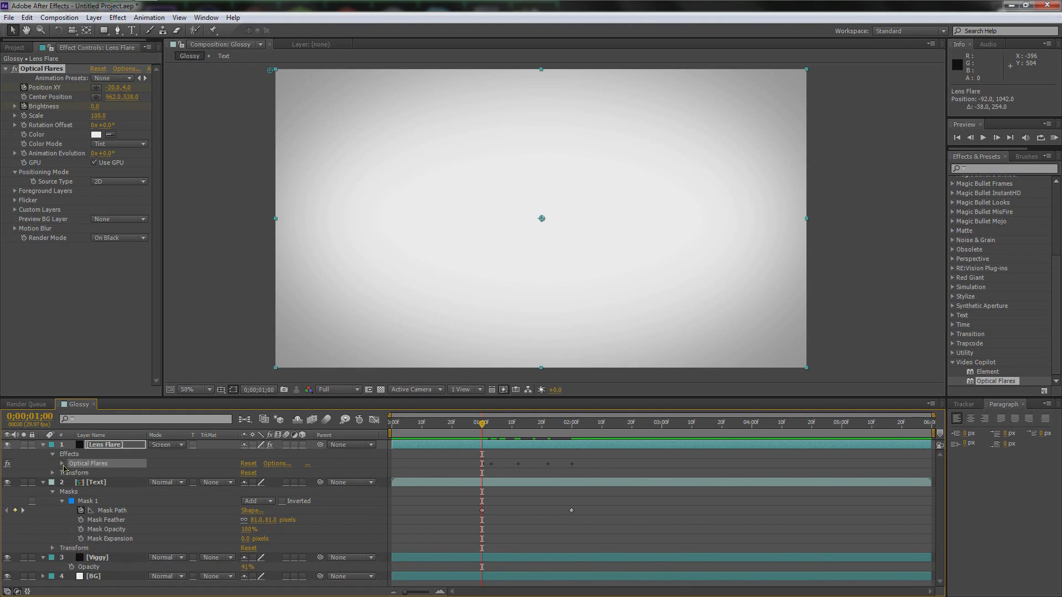
{"action": "left_click", "coordinate": [63, 466]}
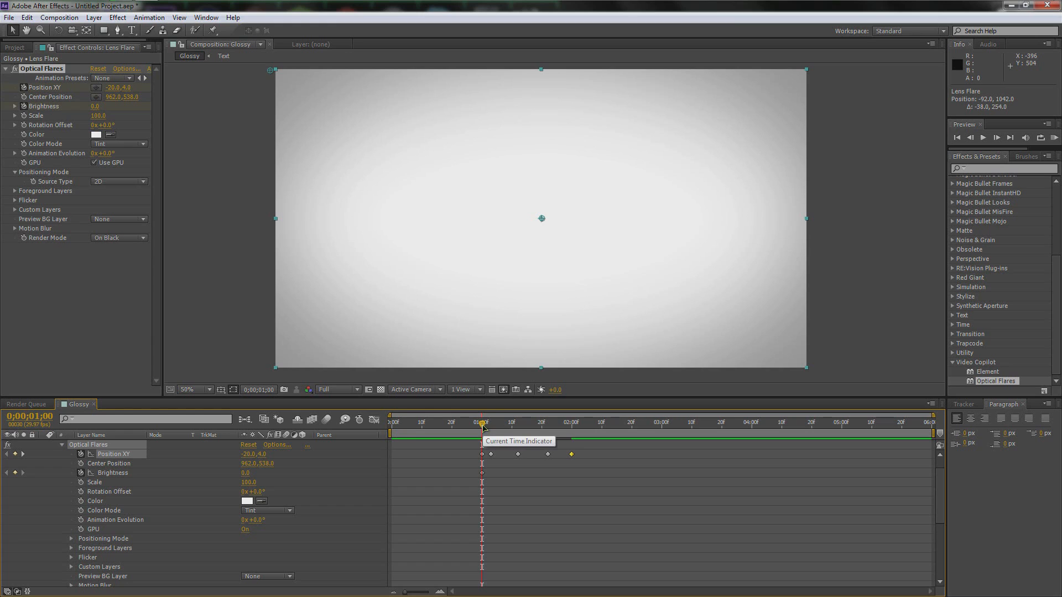
Keyframe the flare's Brightness at 150 at 0;00;01;04 and check the flare further along the text reveal.
{"action": "left_click_drag", "start_coordinate": [483, 425], "coordinate": [496, 427]}
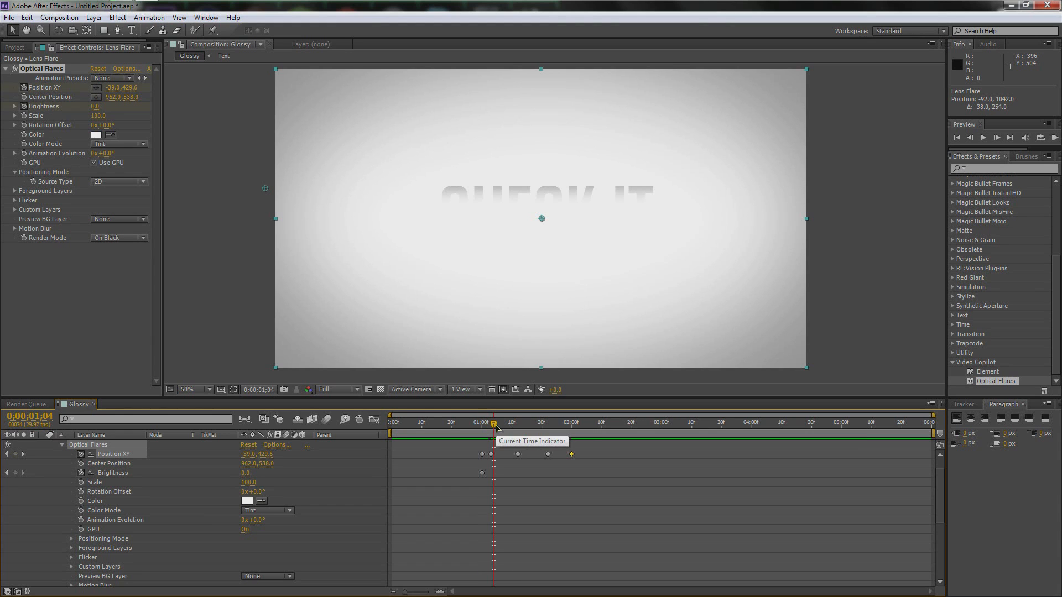
{"action": "mouse_move", "coordinate": [244, 473]}
{"action": "left_mouse_down"}
{"action": "mouse_move", "coordinate": [279, 473]}
{"action": "mouse_move", "coordinate": [240, 476]}
{"action": "mouse_move", "coordinate": [252, 478]}
{"action": "left_mouse_up"}
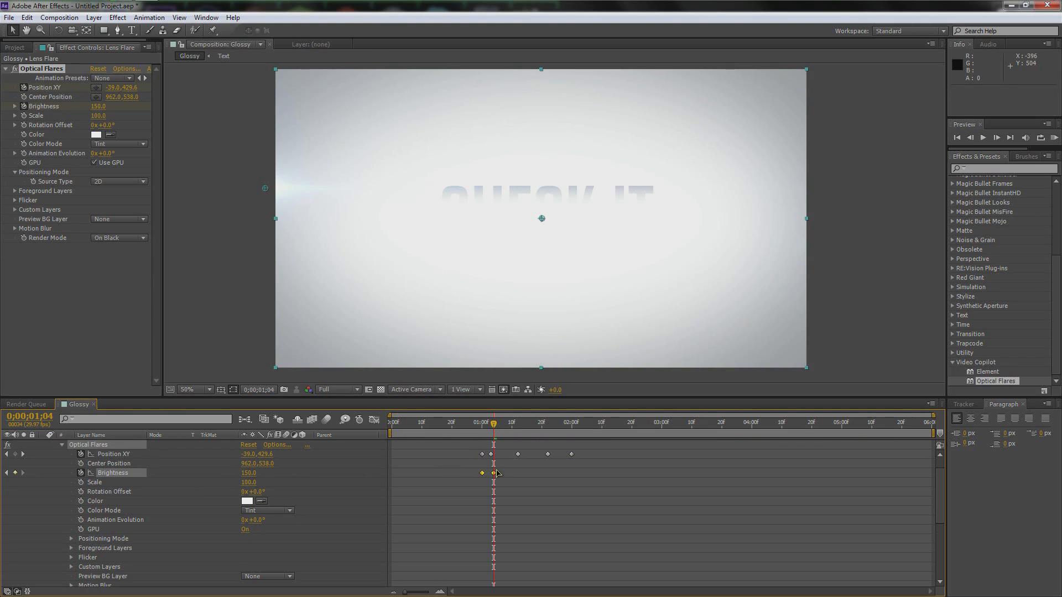
{"action": "left_click_drag", "start_coordinate": [489, 423], "coordinate": [509, 425]}
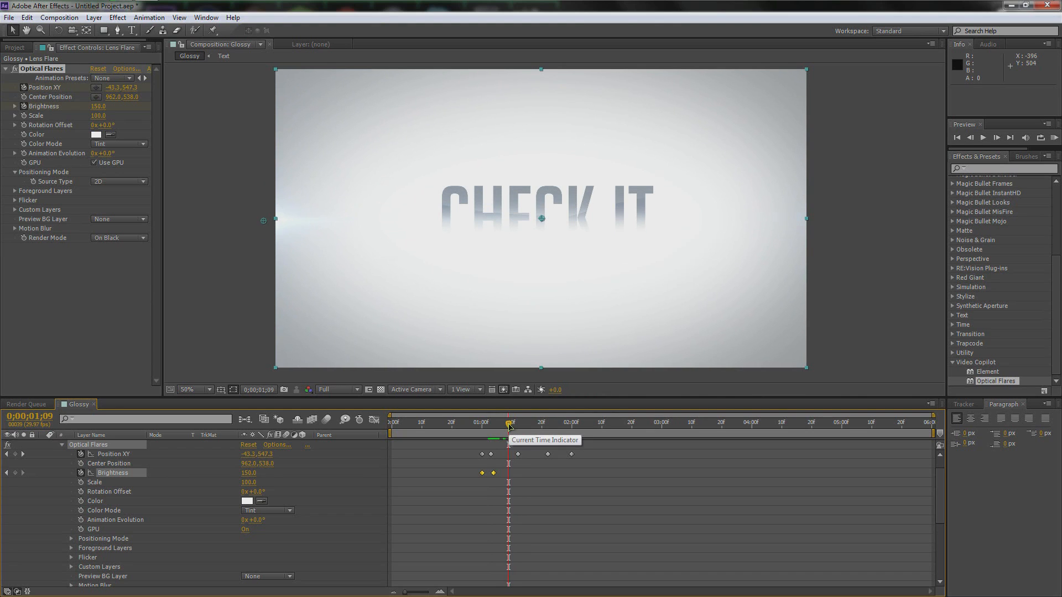
At 0;00;01;03, move the flare's Position XY to about 610, 444 beside the text and set its Scale to 190.
{"action": "left_click_drag", "start_coordinate": [516, 431], "coordinate": [492, 433]}
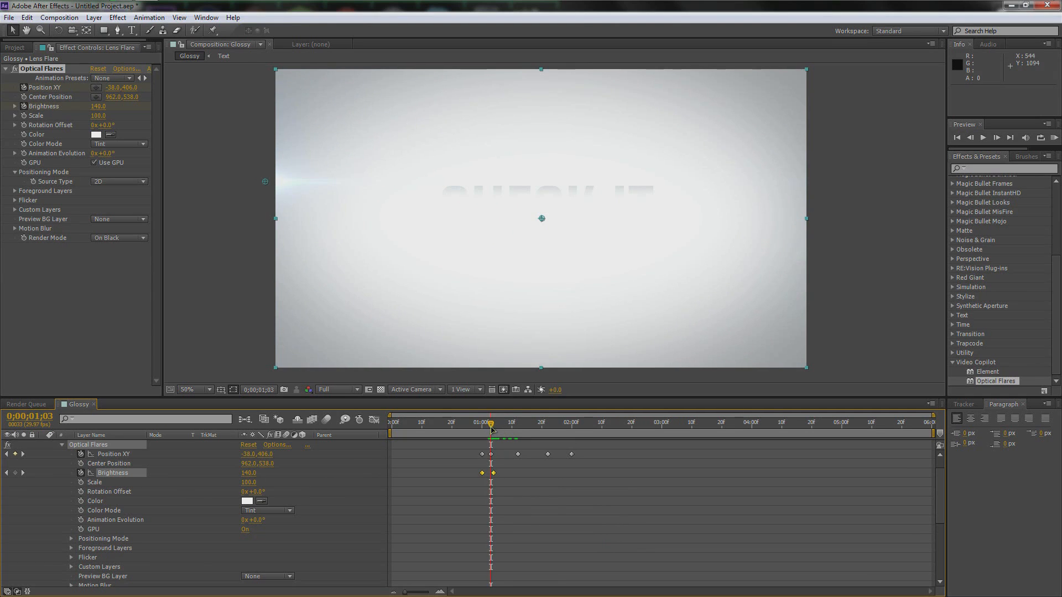
{"action": "left_click_drag", "start_coordinate": [265, 183], "coordinate": [445, 194]}
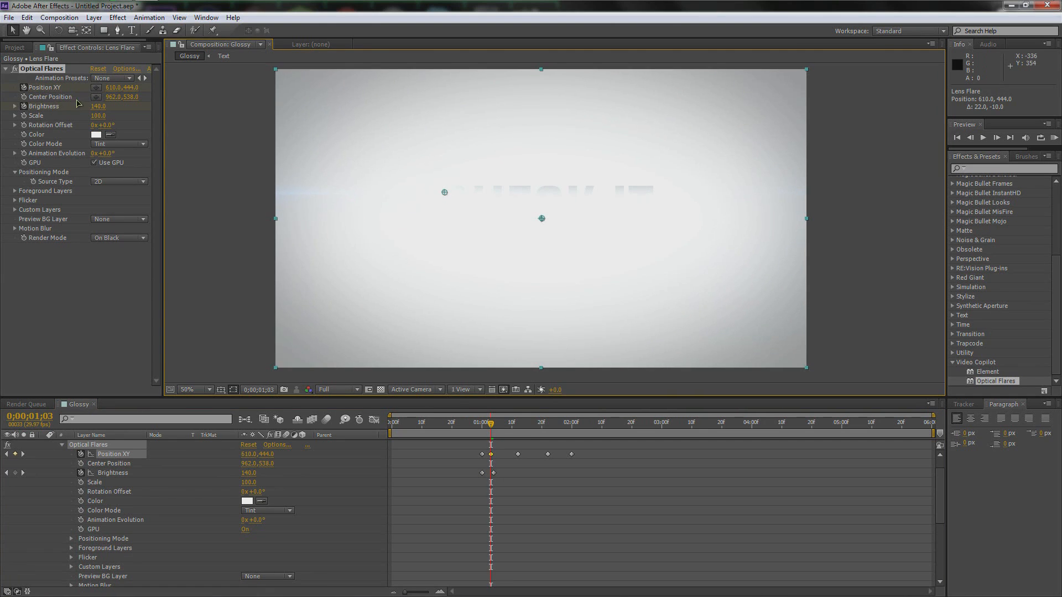
{"action": "left_click_drag", "start_coordinate": [98, 115], "coordinate": [105, 117]}
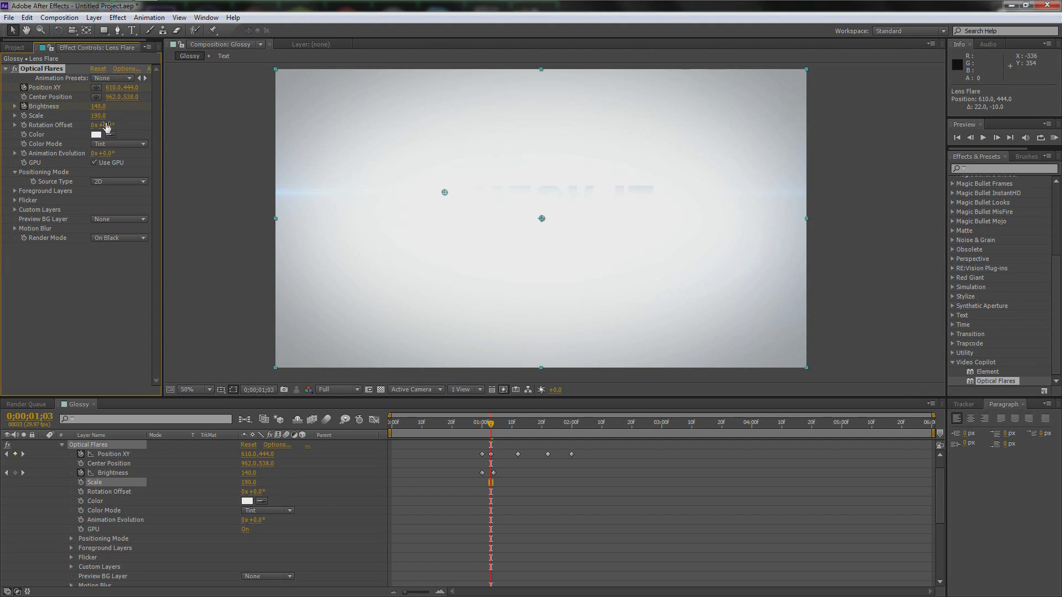
Move the flare's Position XY to about 552, 410 at 0;00;01;00 and about 588, 628 at 0;00;01;12.
{"action": "left_click_drag", "start_coordinate": [491, 426], "coordinate": [482, 425]}
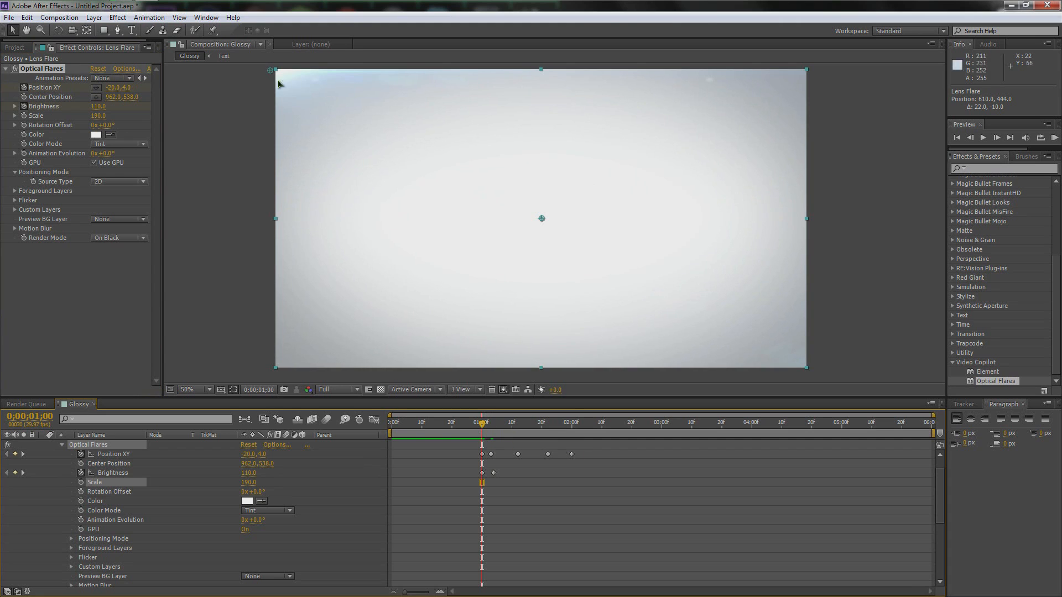
{"action": "left_click_drag", "start_coordinate": [270, 71], "coordinate": [429, 185]}
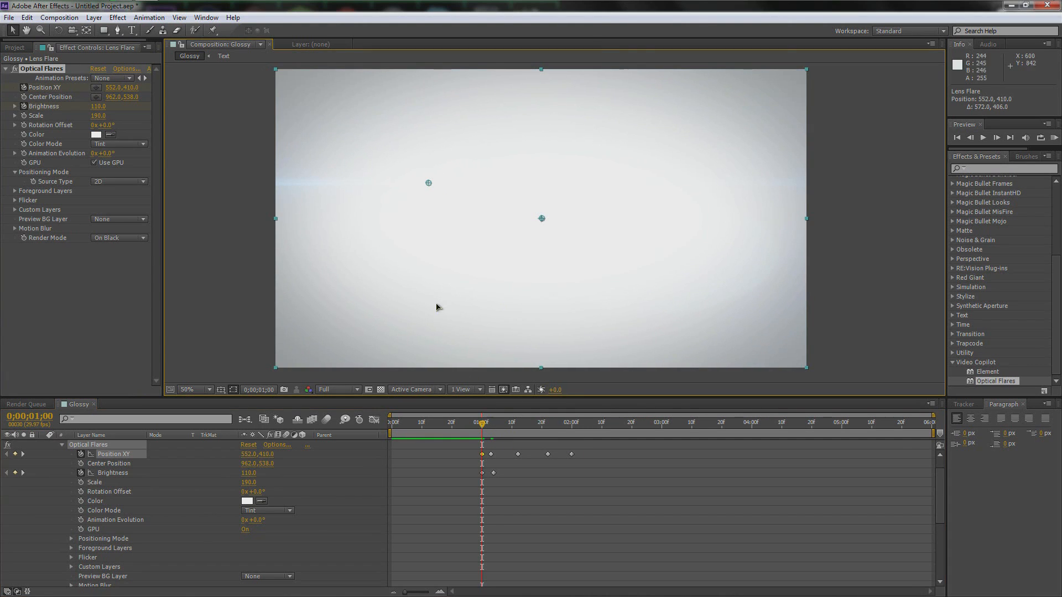
{"action": "left_click_drag", "start_coordinate": [482, 425], "coordinate": [518, 424]}
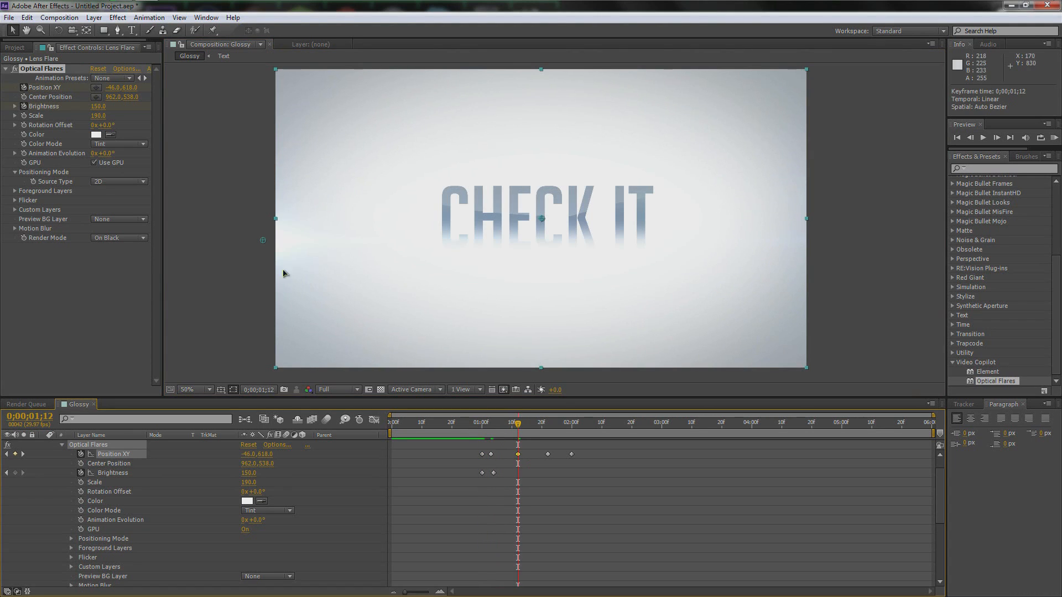
{"action": "left_click_drag", "start_coordinate": [273, 244], "coordinate": [442, 246]}
Move the flare's Position XY to about 598, 806 at 0;00;01;22 and about 450, 1500 below the frame at 0;00;02;00.
{"action": "left_click_drag", "start_coordinate": [518, 425], "coordinate": [548, 430]}
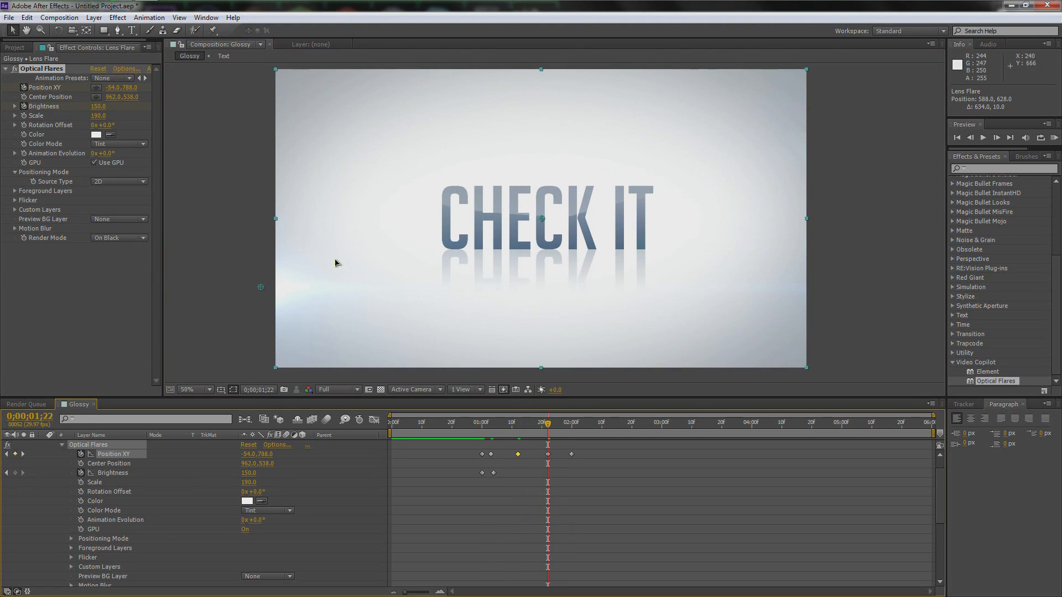
{"action": "left_click_drag", "start_coordinate": [260, 289], "coordinate": [441, 293]}
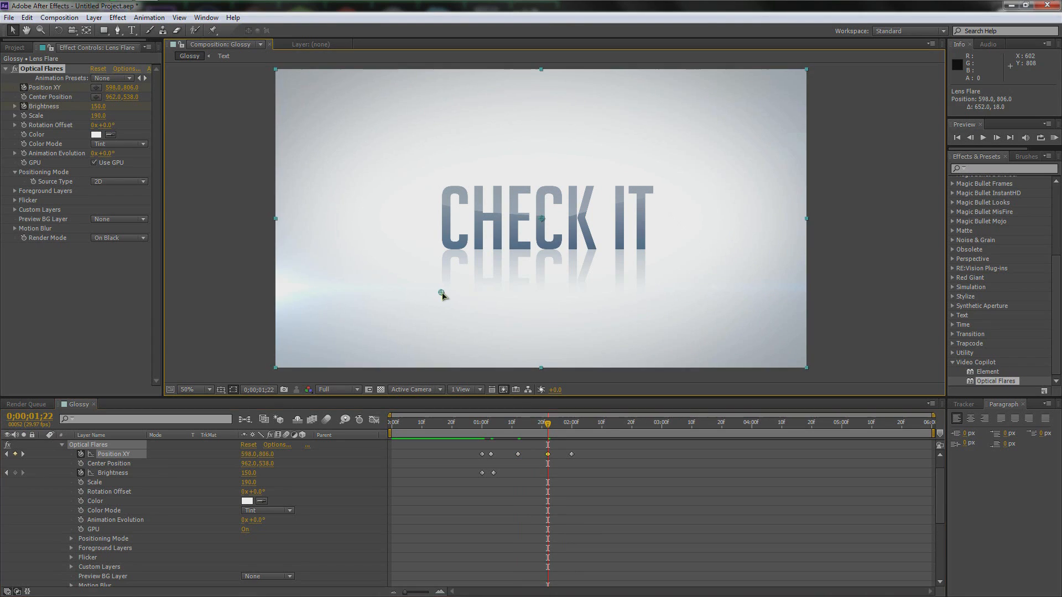
{"action": "left_click_drag", "start_coordinate": [547, 426], "coordinate": [571, 426]}
{"action": "left_click_drag", "start_coordinate": [441, 292], "coordinate": [415, 390]}
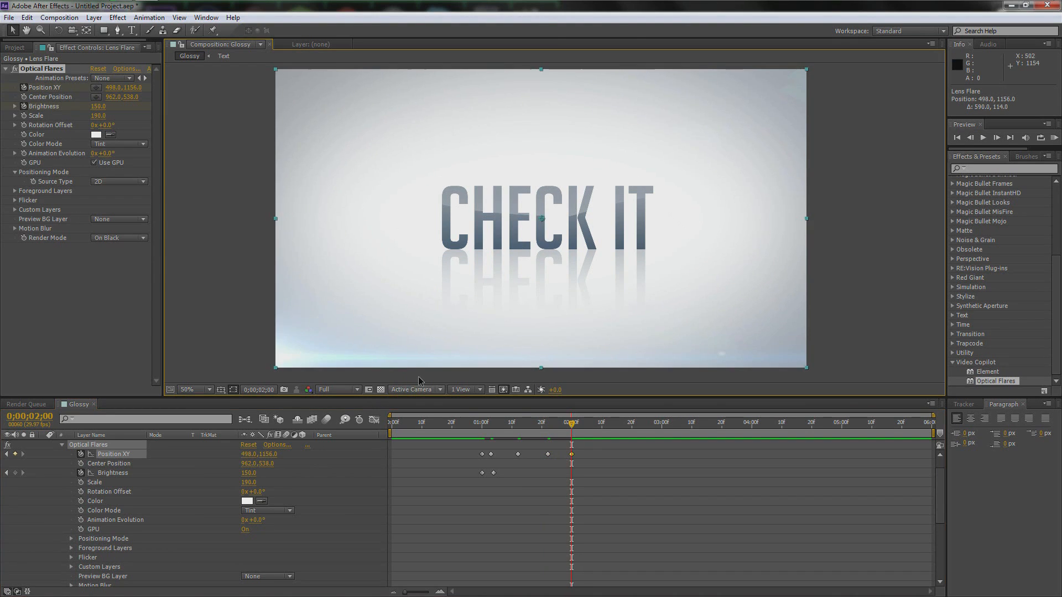
{"action": "key", "text": "comma"}
{"action": "key", "text": "comma"}
{"action": "left_click_drag", "start_coordinate": [485, 308], "coordinate": [484, 326]}
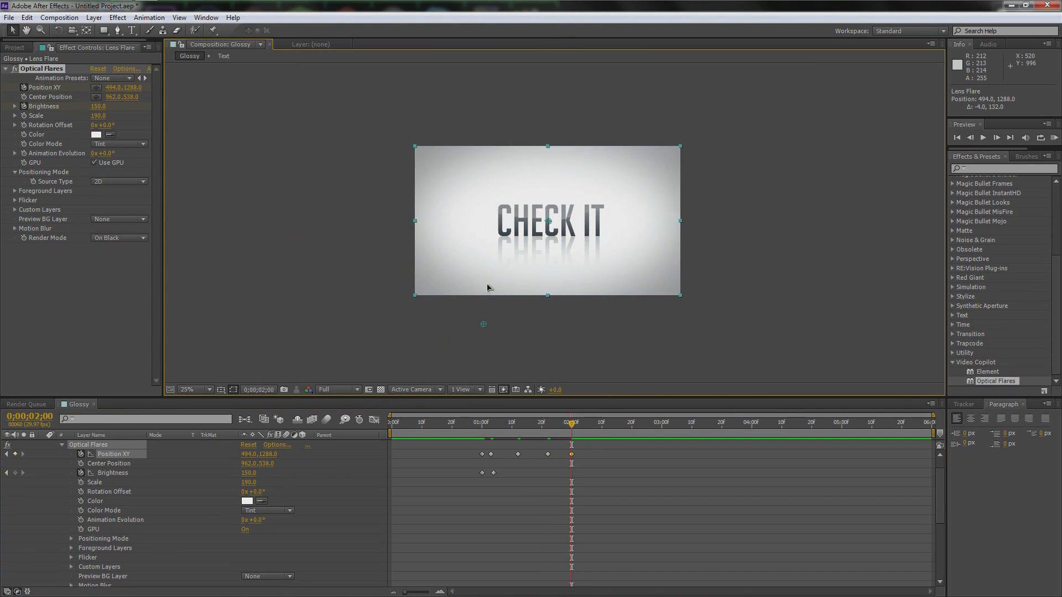
{"action": "key", "text": "period"}
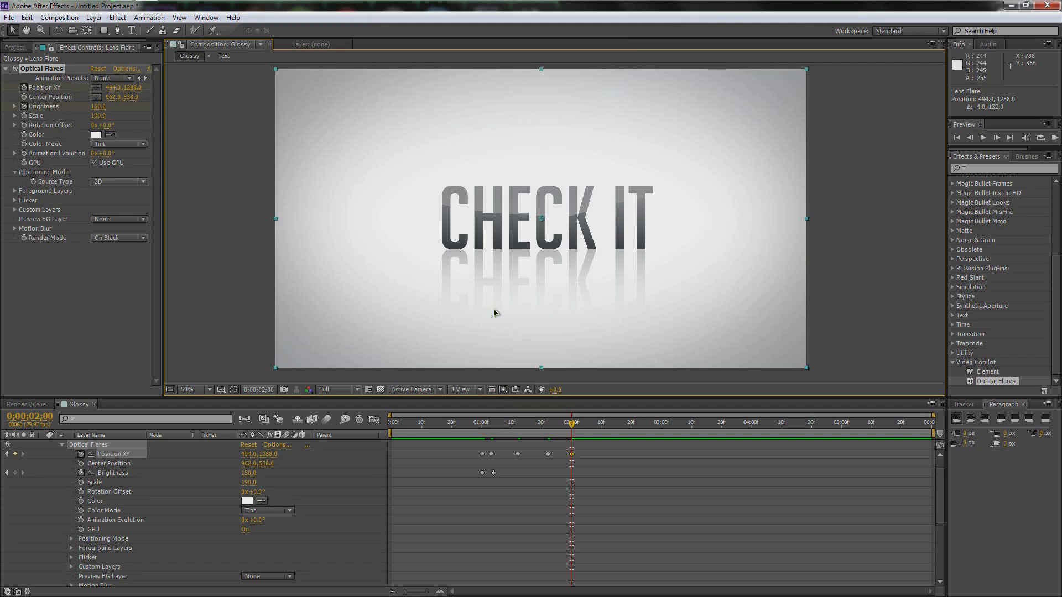
{"action": "key", "text": "comma"}
{"action": "key", "text": "comma"}
{"action": "left_click_drag", "start_coordinate": [482, 331], "coordinate": [476, 360]}
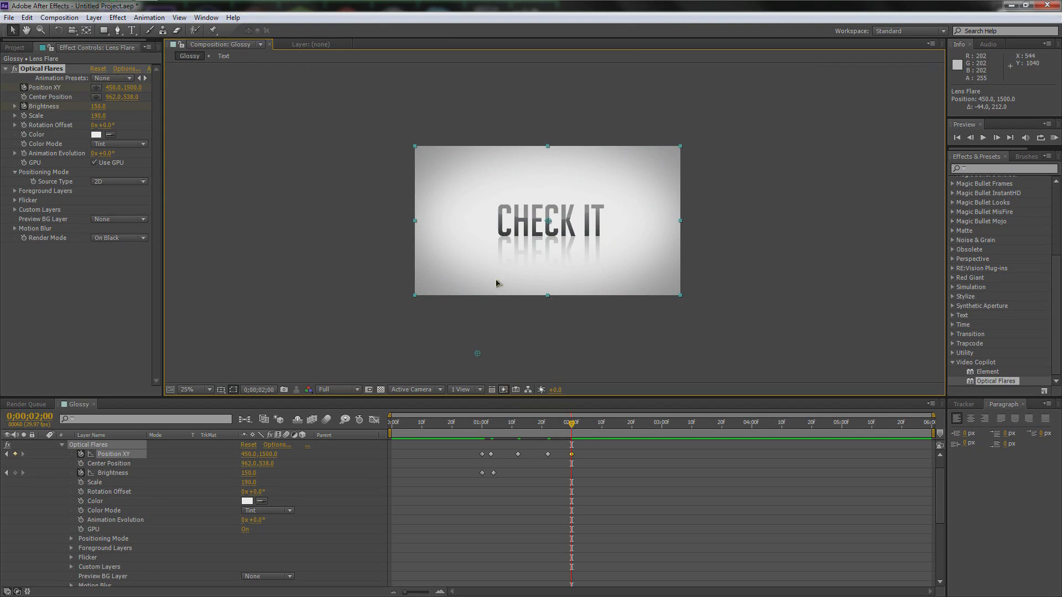
{"action": "key", "text": "period"}
Set the flare's Brightness keyframe at 0;00;01;00 to 0.
{"action": "left_click_drag", "start_coordinate": [571, 423], "coordinate": [468, 431]}
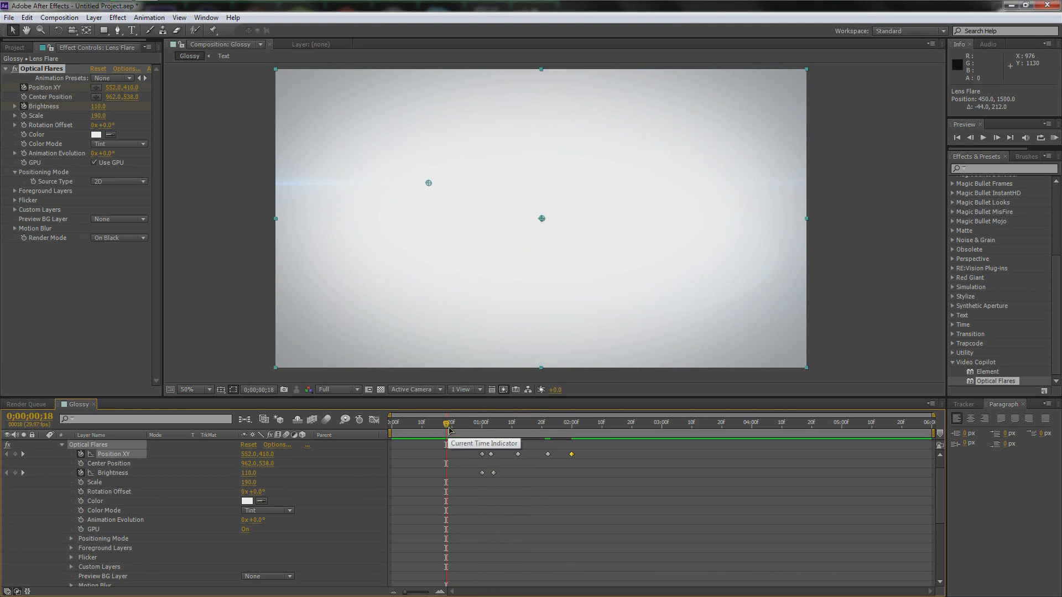
{"action": "left_click_drag", "start_coordinate": [474, 426], "coordinate": [481, 427]}
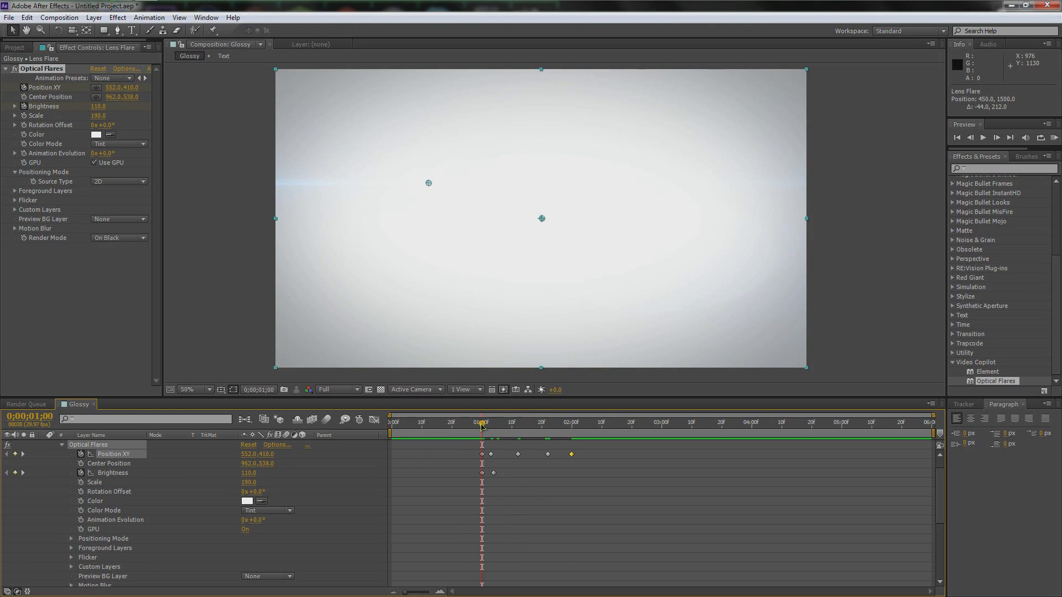
{"action": "left_click", "coordinate": [482, 473]}
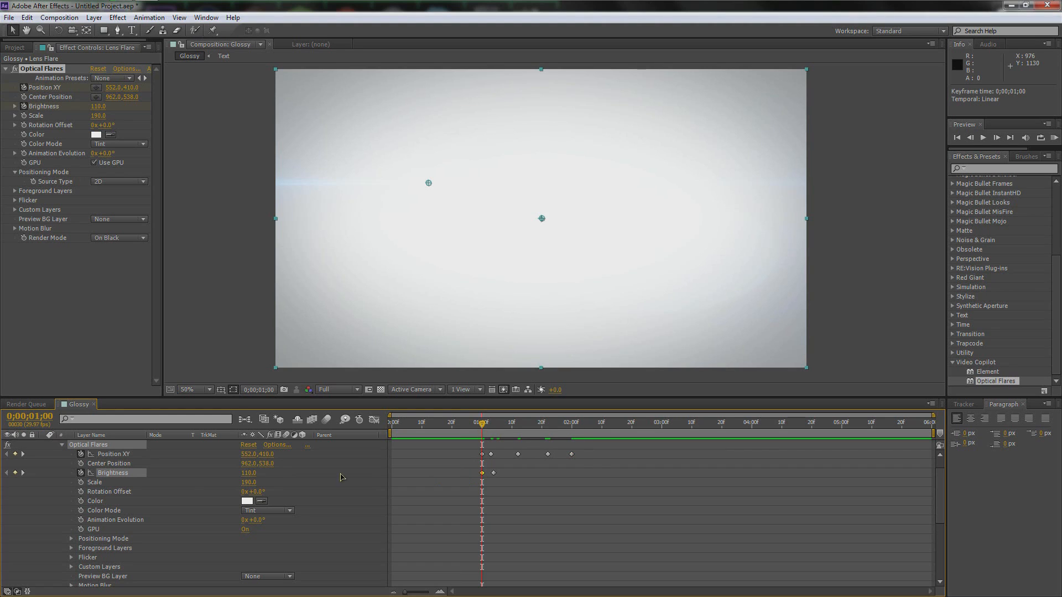
{"action": "left_click", "coordinate": [250, 474]}
{"action": "type", "text": "0"}
{"action": "key", "text": "Return"}
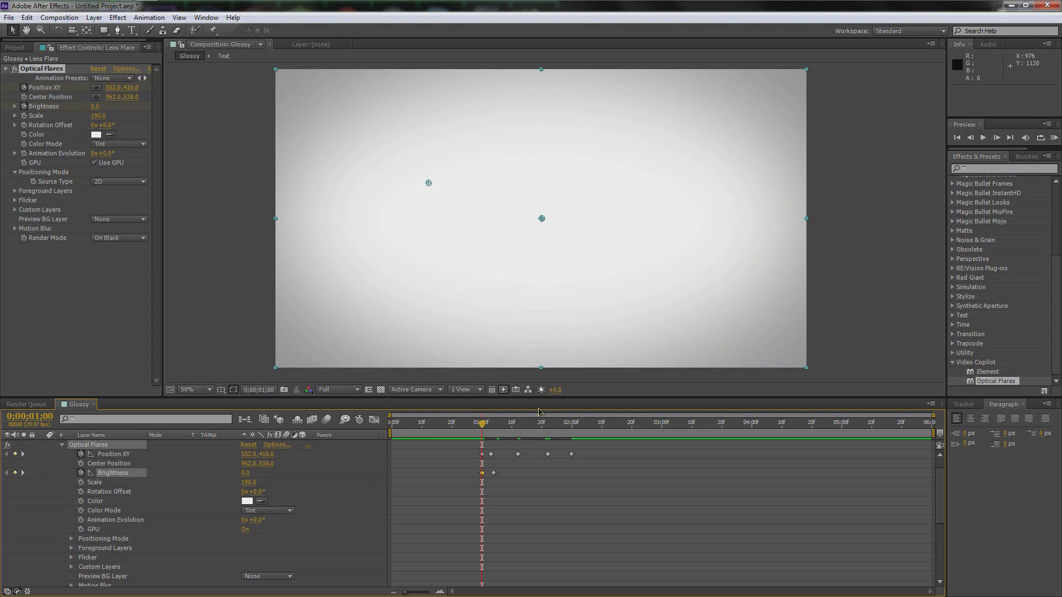
Keyframe the flare's Brightness at 150 shortly before 0;00;02;00 and at 0 at 0;00;02;00.
{"action": "mouse_move", "coordinate": [483, 424]}
{"action": "left_mouse_down"}
{"action": "mouse_move", "coordinate": [562, 424]}
{"action": "mouse_move", "coordinate": [553, 425]}
{"action": "left_mouse_up"}
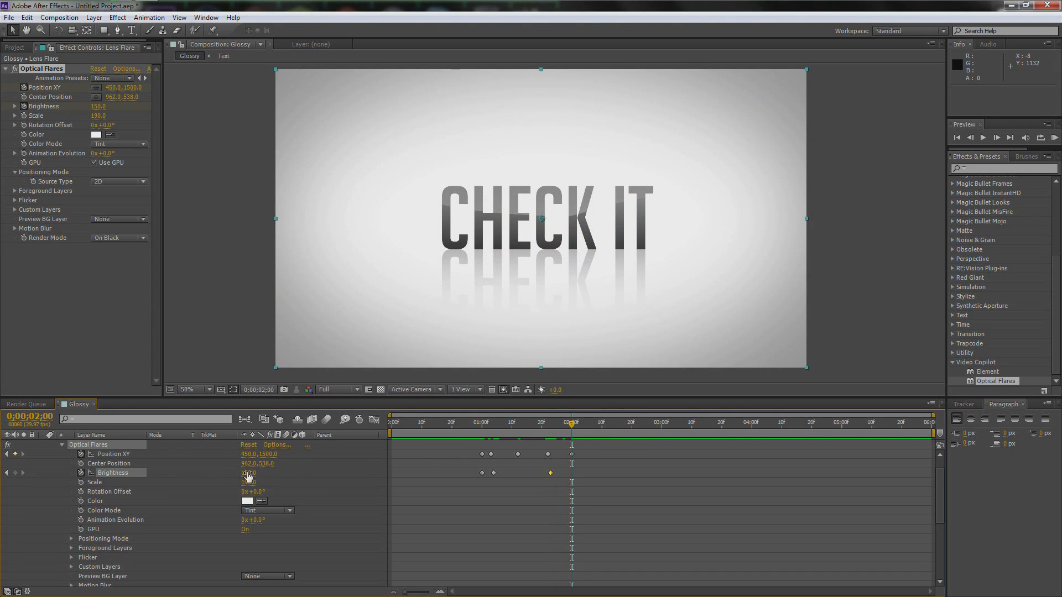
{"action": "type", "text": "0"}
{"action": "key", "text": "Return"}
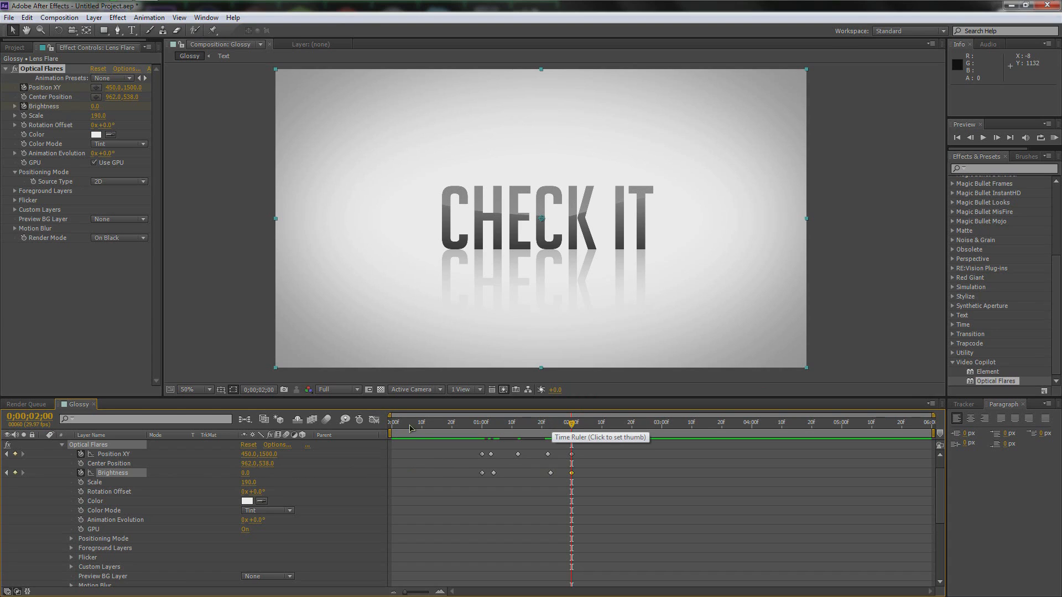
Trim the work area to 0;00;00;26 through 0;00;02;11 and play a RAM preview of the flare reveal.
{"action": "left_click_drag", "start_coordinate": [393, 432], "coordinate": [470, 433]}
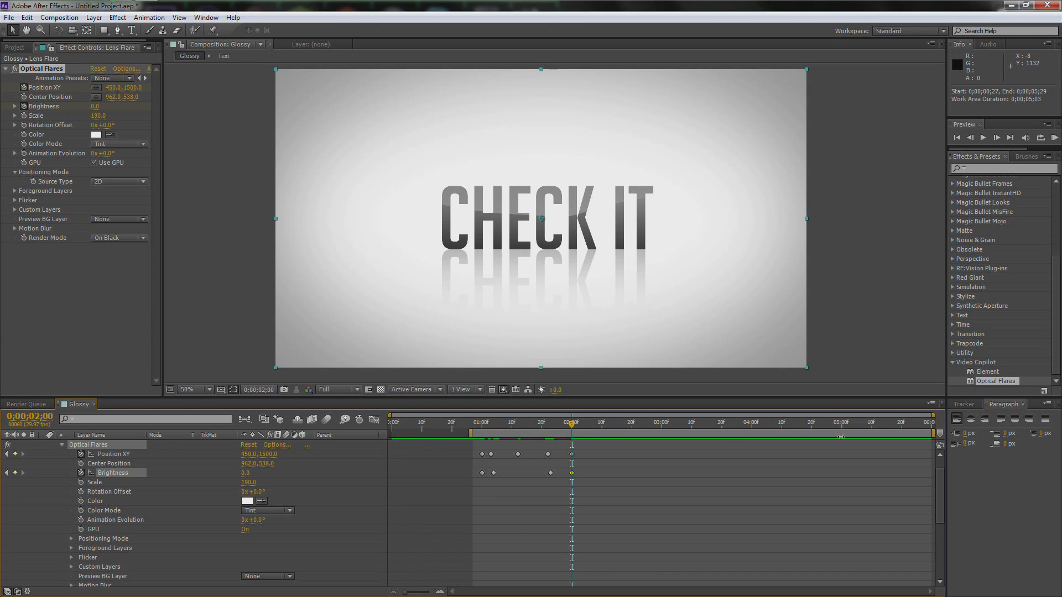
{"action": "left_click_drag", "start_coordinate": [802, 433], "coordinate": [667, 436]}
{"action": "left_click_drag", "start_coordinate": [759, 437], "coordinate": [829, 434]}
{"action": "left_click_drag", "start_coordinate": [931, 434], "coordinate": [611, 445]}
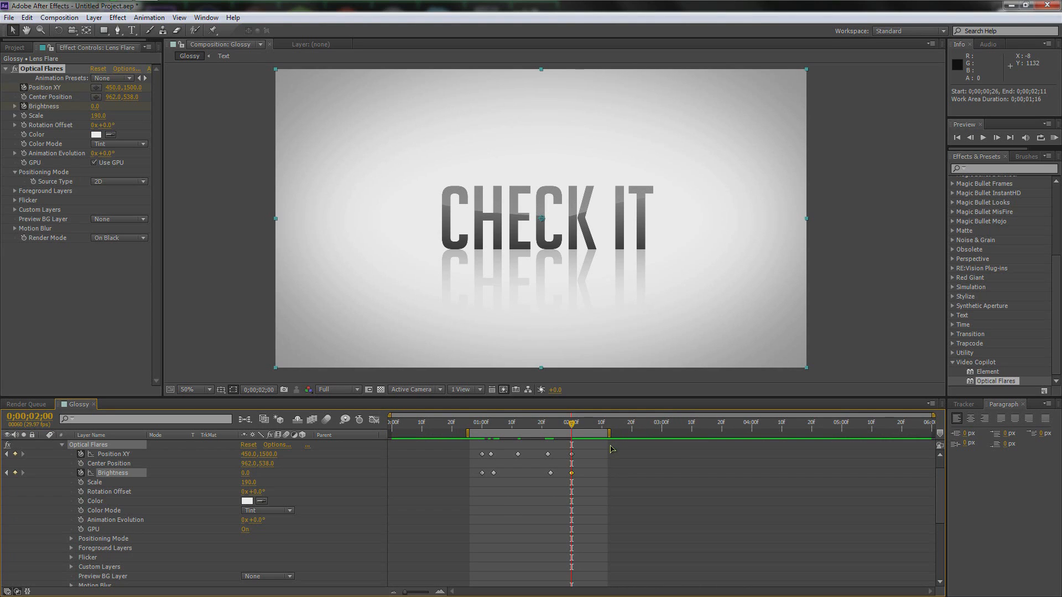
{"action": "key", "text": "KP_0"}
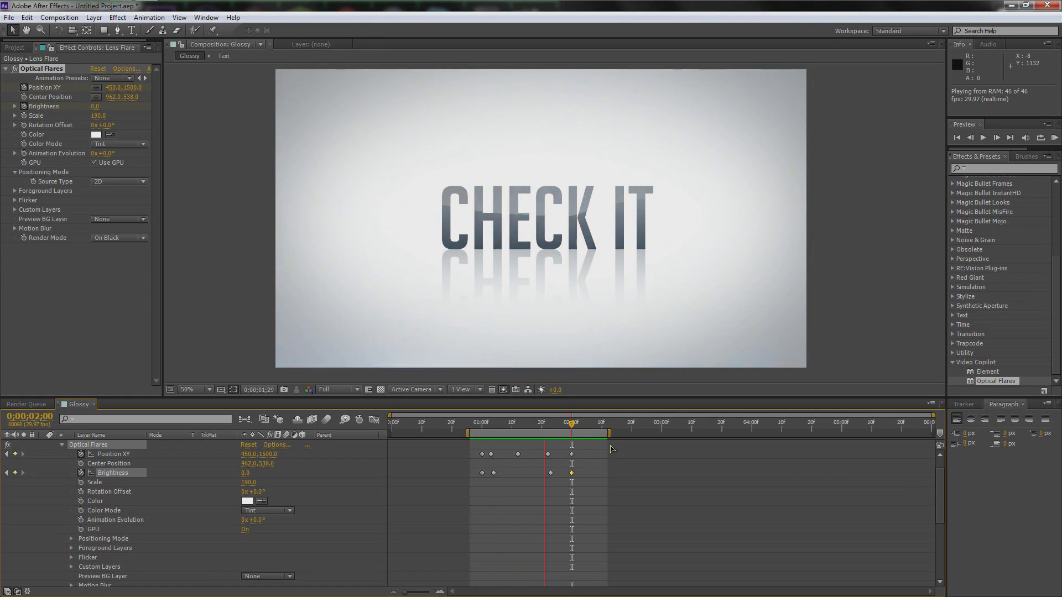
{"action": "key", "text": "space"}
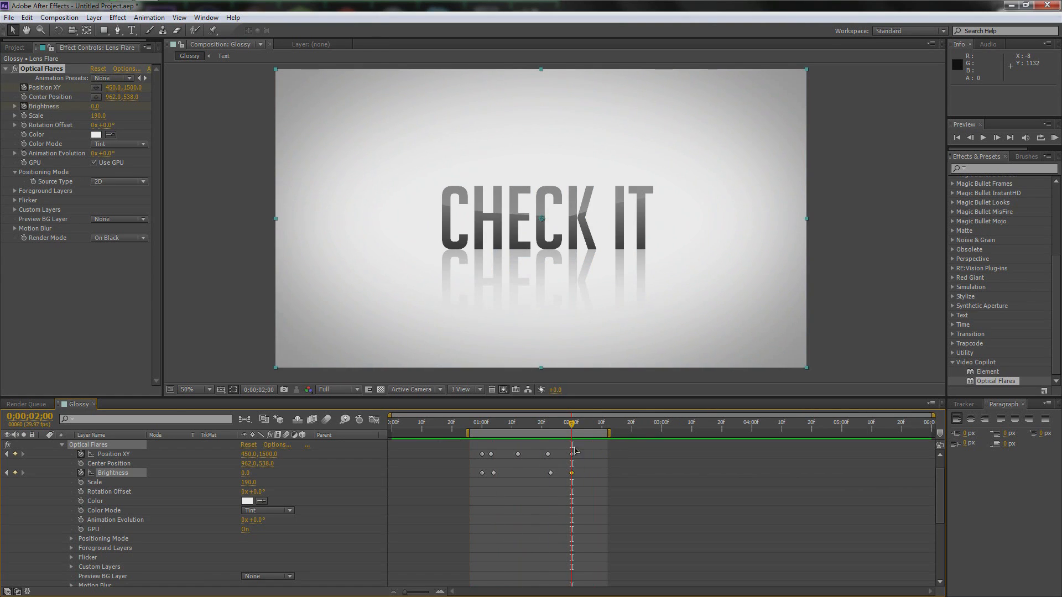
Move the last Position XY and Brightness keyframes to the end of the work area and preview the result.
{"action": "left_click_drag", "start_coordinate": [567, 425], "coordinate": [606, 475]}
{"action": "key", "text": "KP_0"}
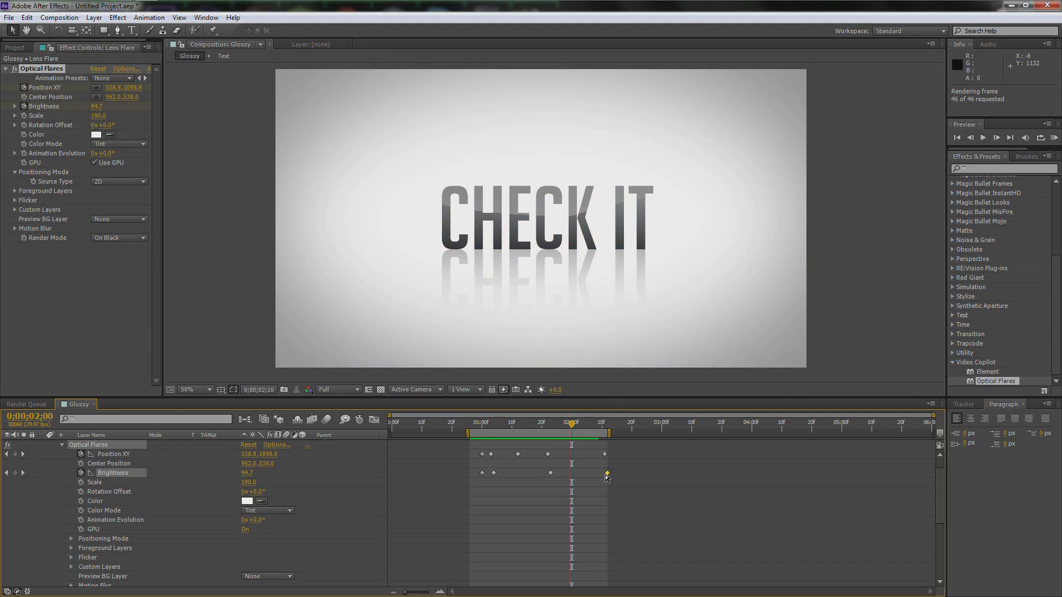
{"action": "key", "text": "space"}
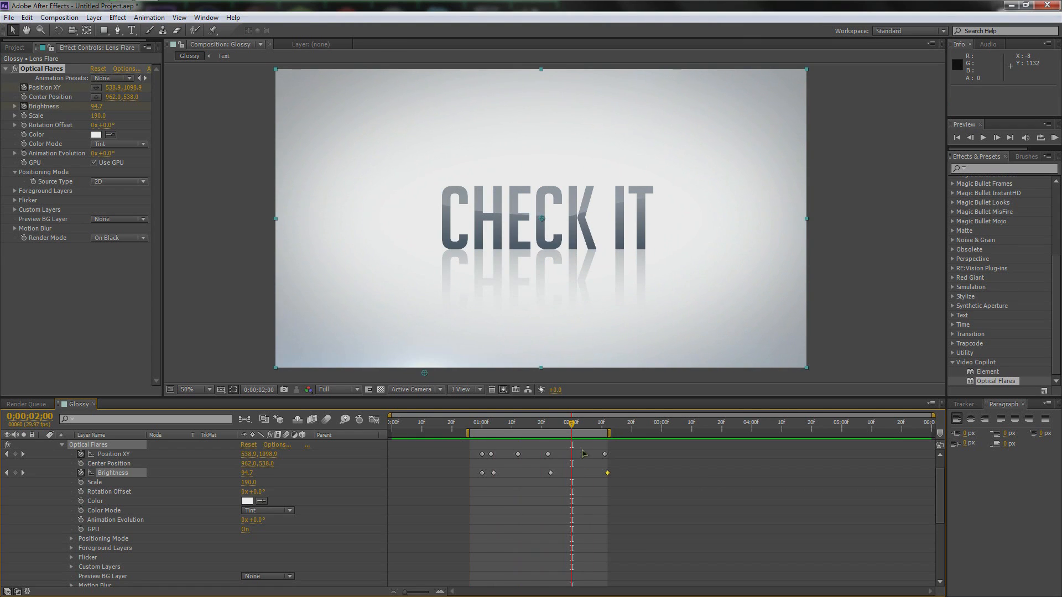
Delete the three middle Position XY keyframes and move the two middle Brightness keyframes to 0;00;01;08 and 0;00;01;27.
{"action": "left_click_drag", "start_coordinate": [547, 428], "coordinate": [560, 477]}
{"action": "key", "text": "Delete"}
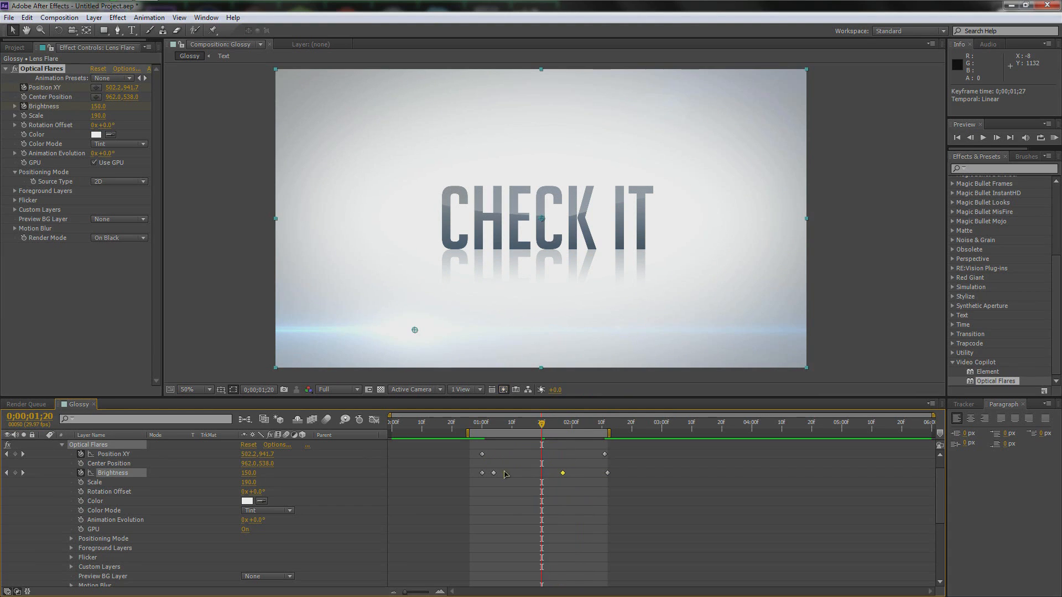
{"action": "left_click_drag", "start_coordinate": [541, 424], "coordinate": [518, 426]}
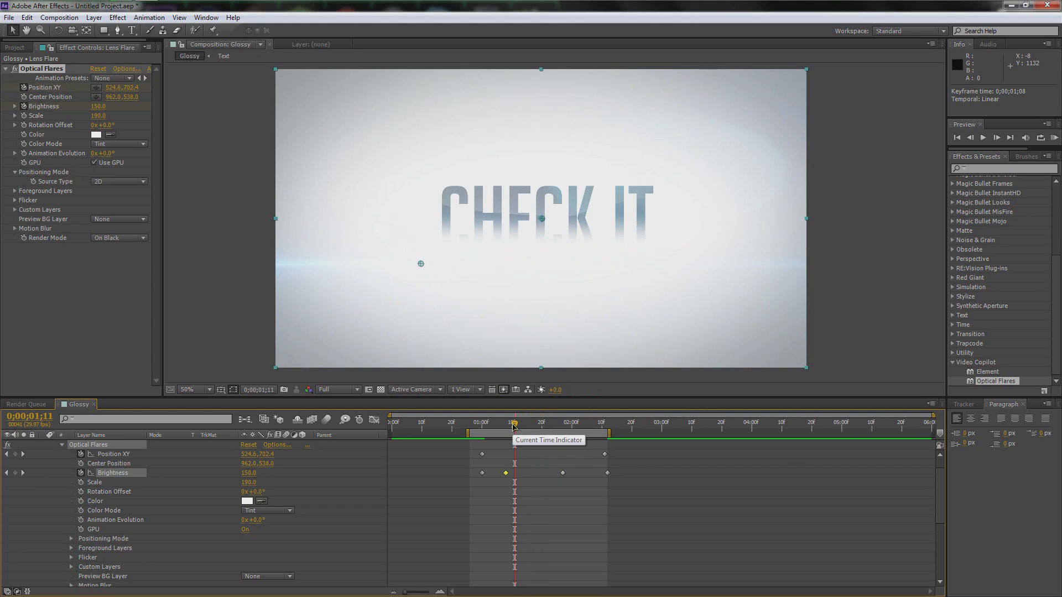
Retime the flare's movement with the first Position XY keyframe just after 0;00;01;00 and the last one just before 0;00;02;20.
{"action": "left_click_drag", "start_coordinate": [604, 455], "coordinate": [586, 455]}
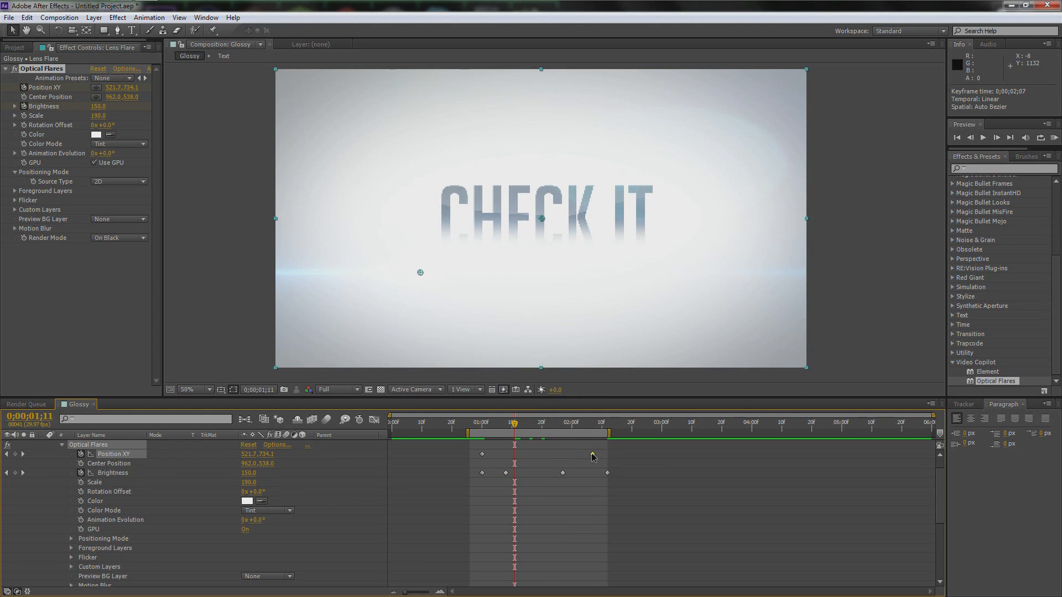
{"action": "mouse_move", "coordinate": [515, 425]}
{"action": "left_mouse_down"}
{"action": "mouse_move", "coordinate": [497, 426]}
{"action": "mouse_move", "coordinate": [540, 430]}
{"action": "mouse_move", "coordinate": [499, 431]}
{"action": "left_mouse_up"}
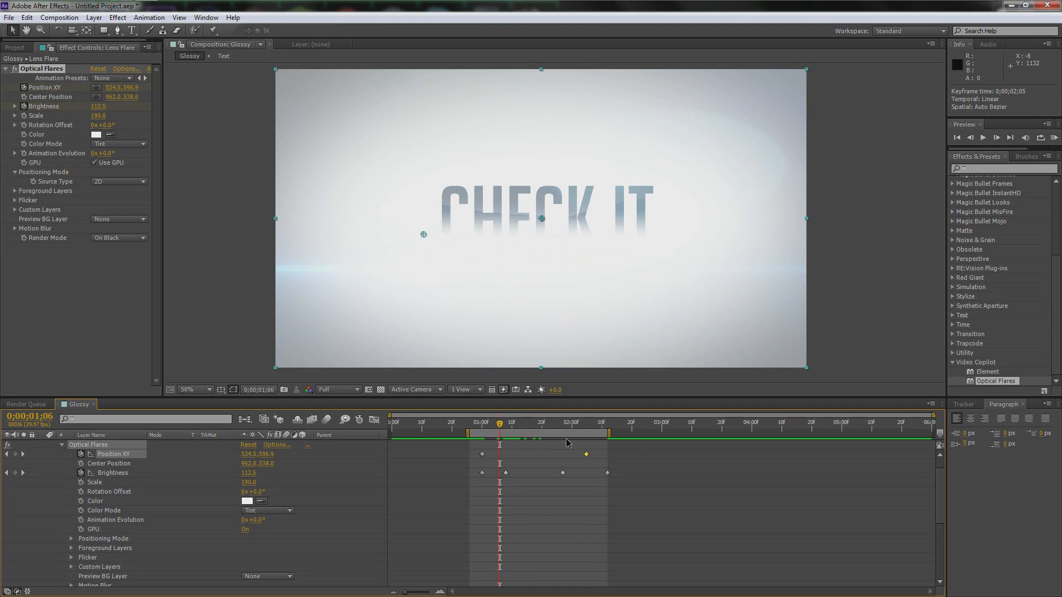
{"action": "left_click_drag", "start_coordinate": [587, 456], "coordinate": [625, 457]}
{"action": "left_click_drag", "start_coordinate": [483, 454], "coordinate": [517, 426]}
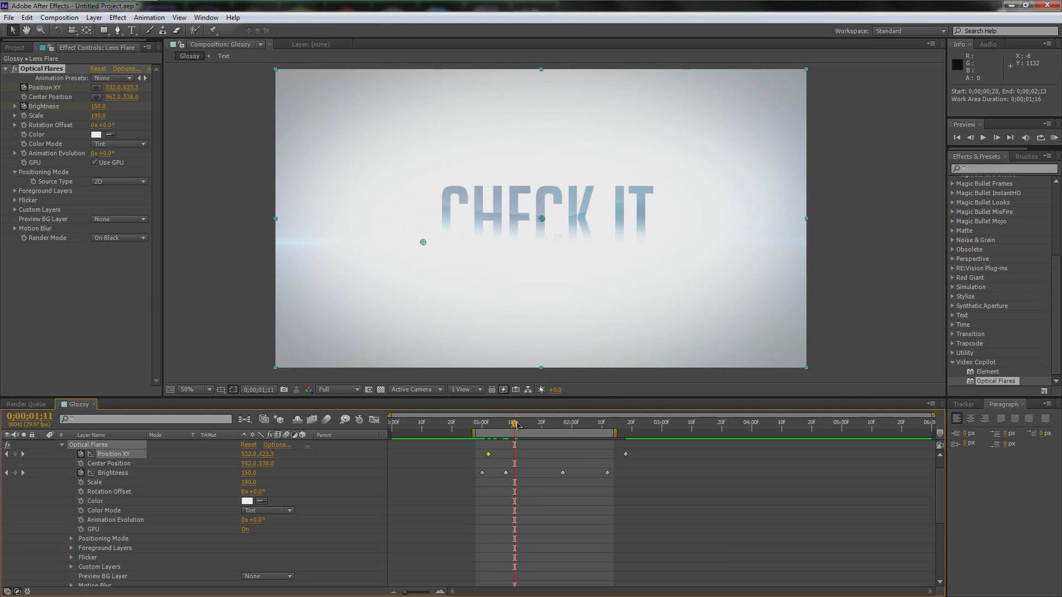
Move the last two Brightness keyframes to 0;00;01;18 and 0;00;01;28 so the flare fades out earlier.
{"action": "left_click", "coordinate": [540, 425]}
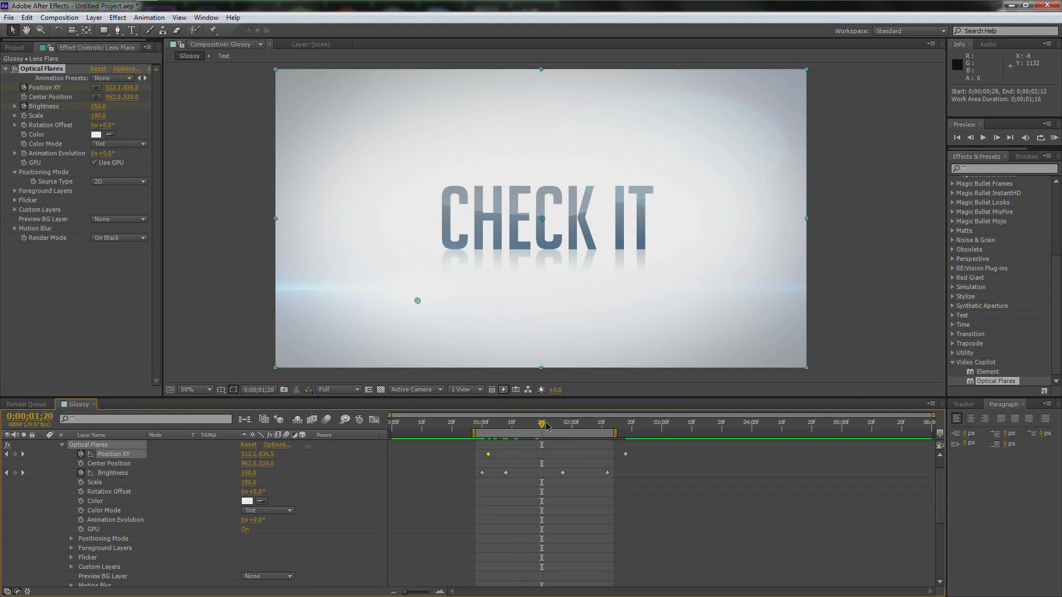
{"action": "left_click_drag", "start_coordinate": [546, 424], "coordinate": [565, 424]}
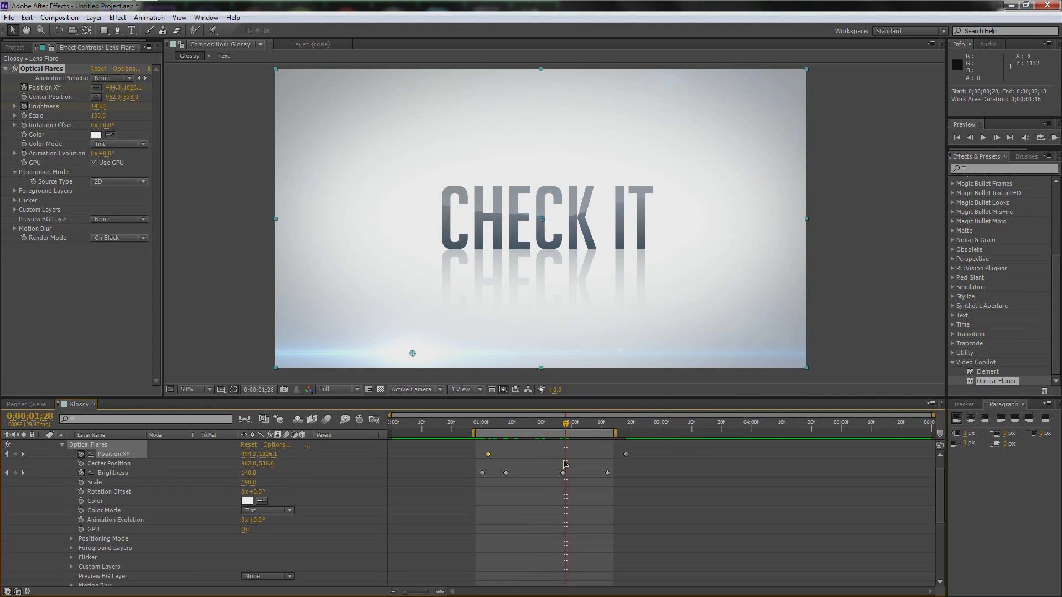
{"action": "left_click_drag", "start_coordinate": [563, 473], "coordinate": [541, 473]}
{"action": "left_click_drag", "start_coordinate": [607, 472], "coordinate": [539, 477]}
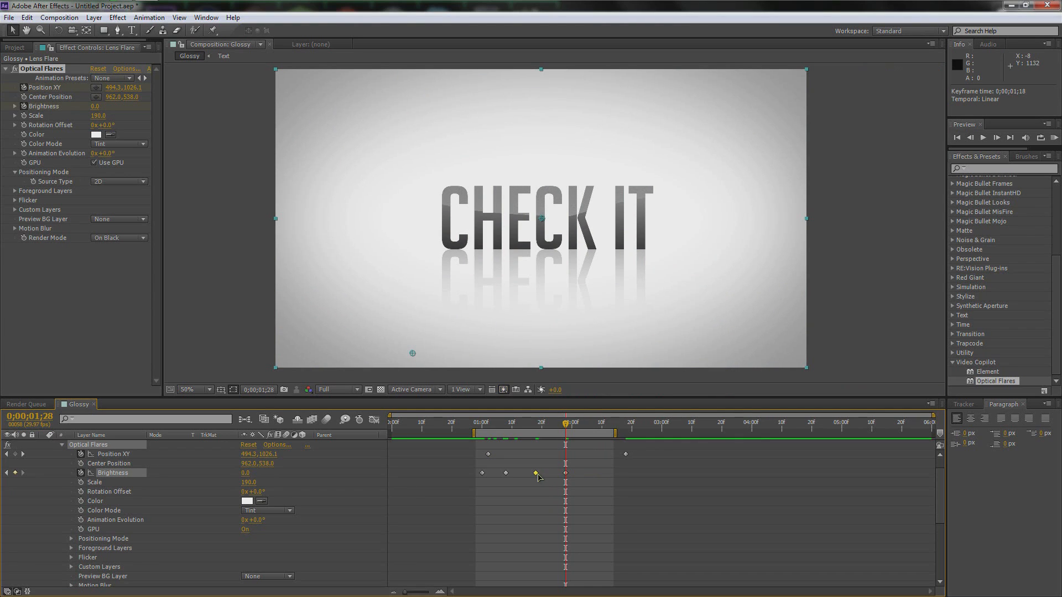
Preview the retimed flare and extend the end of the work area to 0;00;05;10.
{"action": "key", "text": "KP_0"}
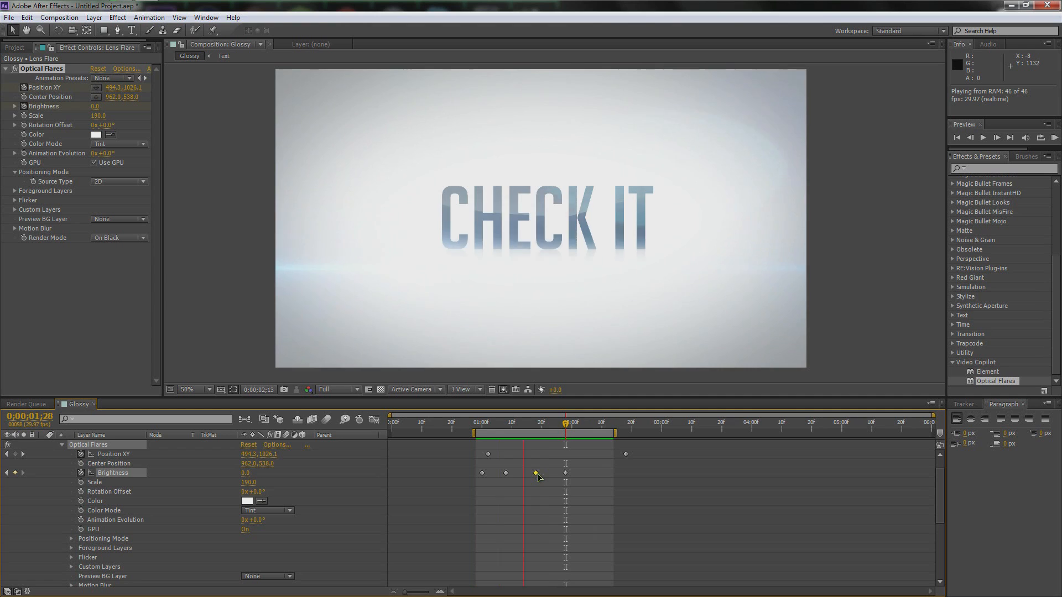
{"action": "key", "text": "space"}
{"action": "left_click_drag", "start_coordinate": [616, 434], "coordinate": [876, 441]}
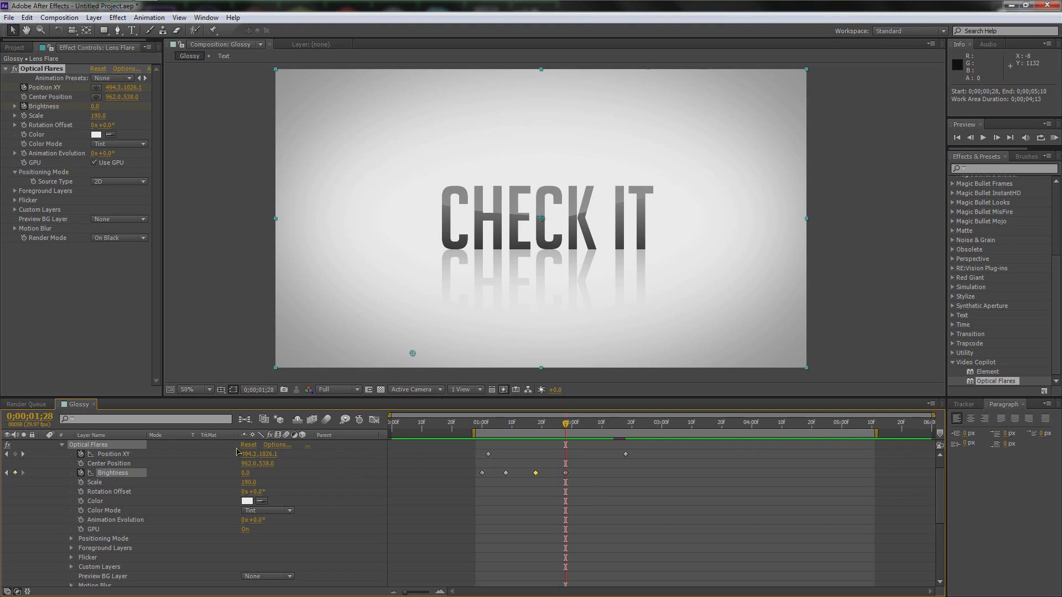
Move the last Mask Path keyframe of the Text layer's mask to 0;00;02;20 and end the work area at 0;00;04;12.
{"action": "left_click", "coordinate": [61, 445]}
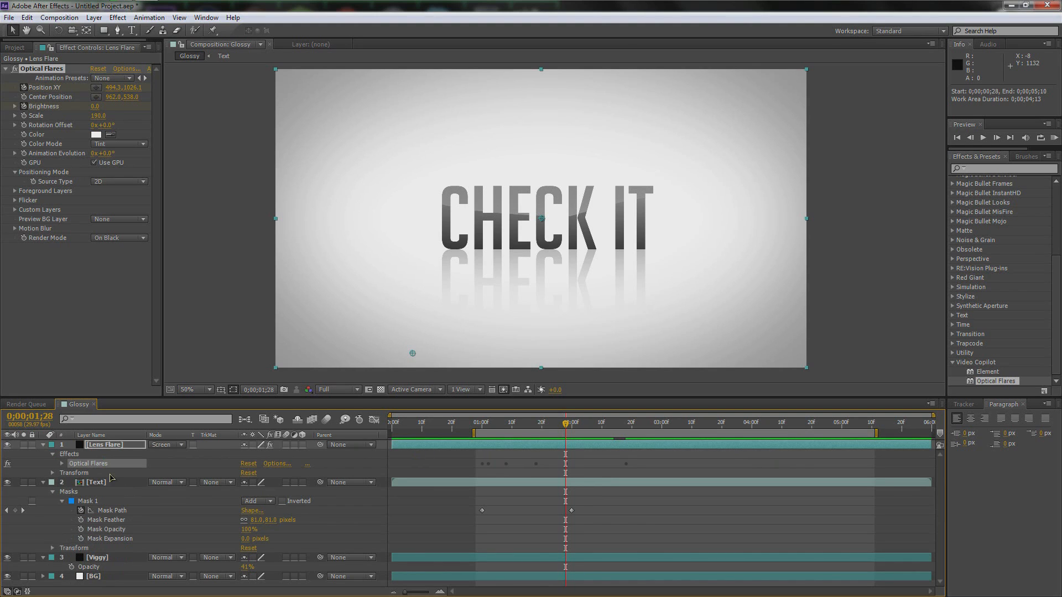
{"action": "left_click", "coordinate": [94, 502]}
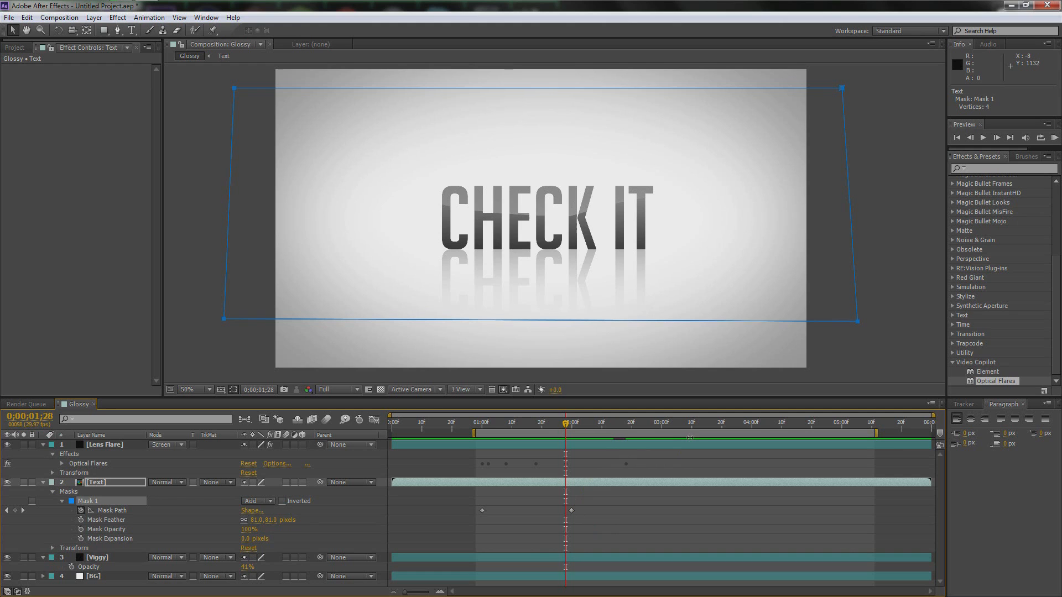
{"action": "left_click_drag", "start_coordinate": [572, 513], "coordinate": [662, 518]}
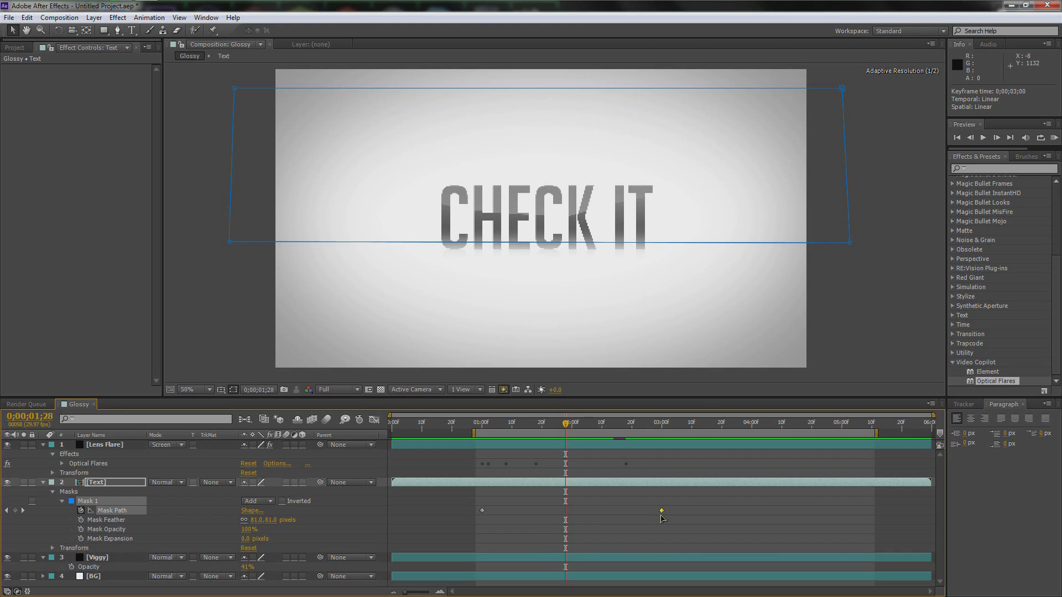
{"action": "left_click_drag", "start_coordinate": [658, 519], "coordinate": [632, 518]}
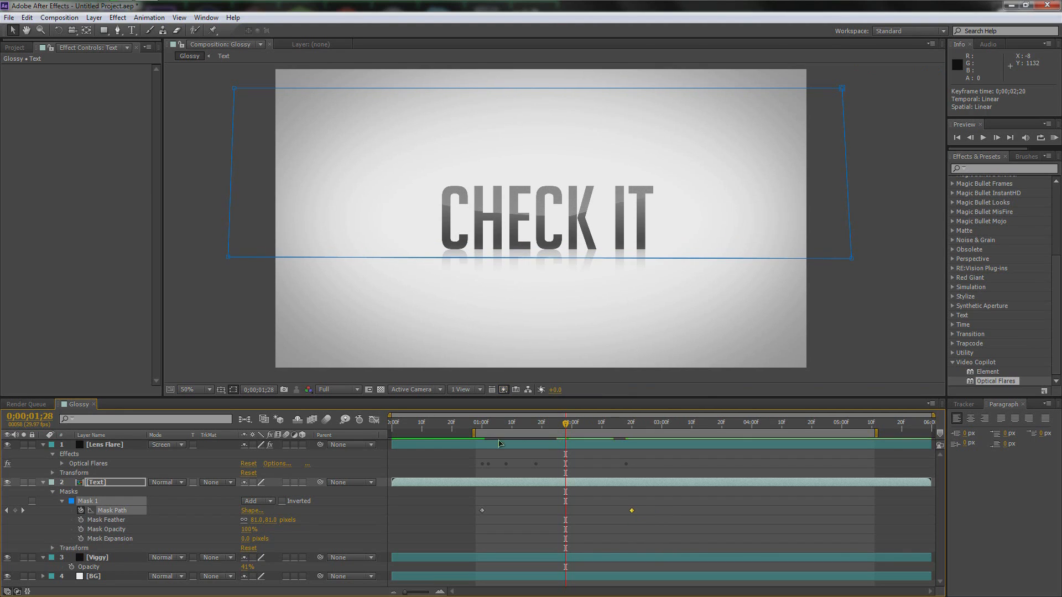
{"action": "left_click_drag", "start_coordinate": [874, 433], "coordinate": [791, 434]}
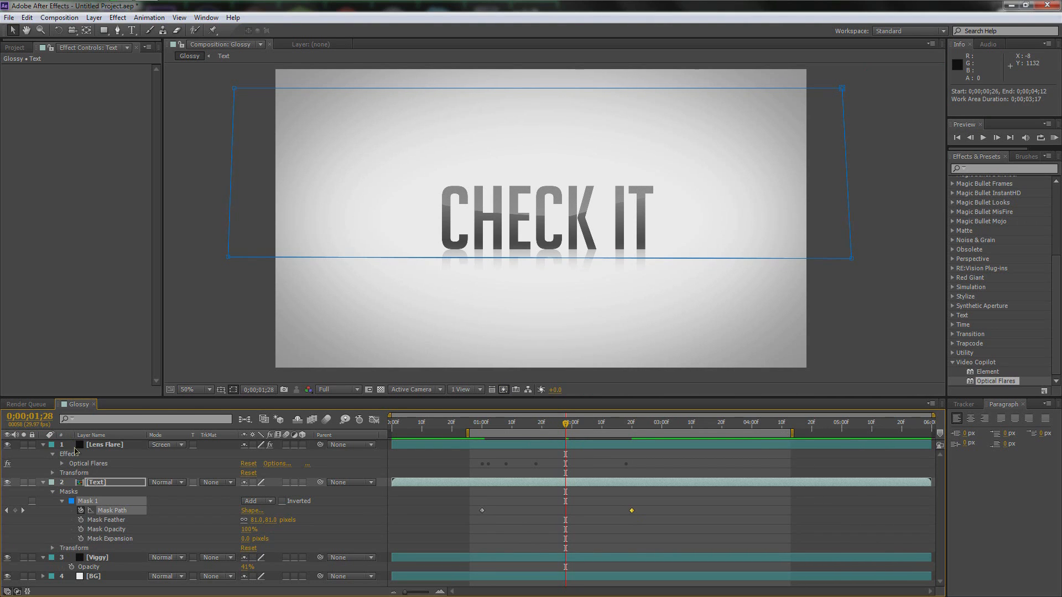
Move the last Position XY keyframe of the Lens Flare layer's Optical Flares effect to about 0;00;02;27.
{"action": "left_click", "coordinate": [110, 449]}
{"action": "left_click", "coordinate": [63, 464]}
{"action": "scroll", "coordinate": [111, 464], "scroll_direction": "down", "scroll_amount": 1}
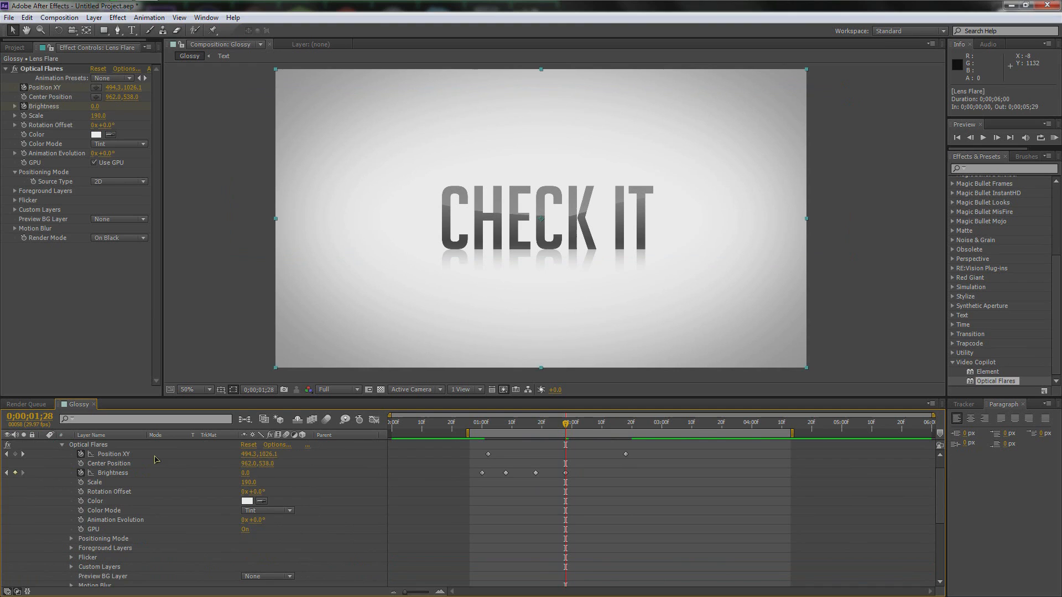
{"action": "left_click_drag", "start_coordinate": [555, 424], "coordinate": [520, 424]}
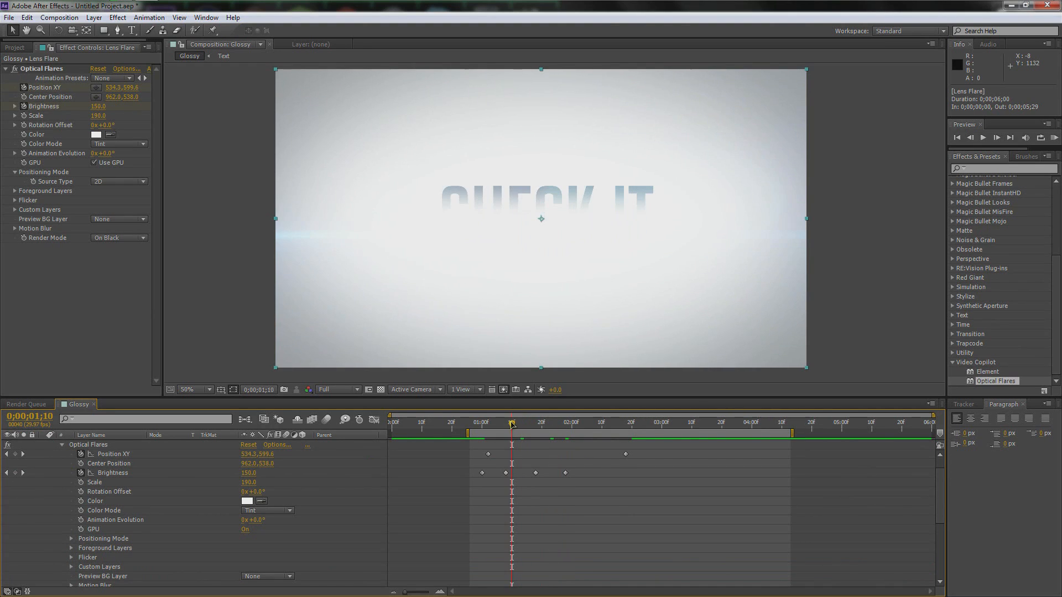
{"action": "left_click_drag", "start_coordinate": [556, 476], "coordinate": [522, 476]}
{"action": "left_click", "coordinate": [530, 476]}
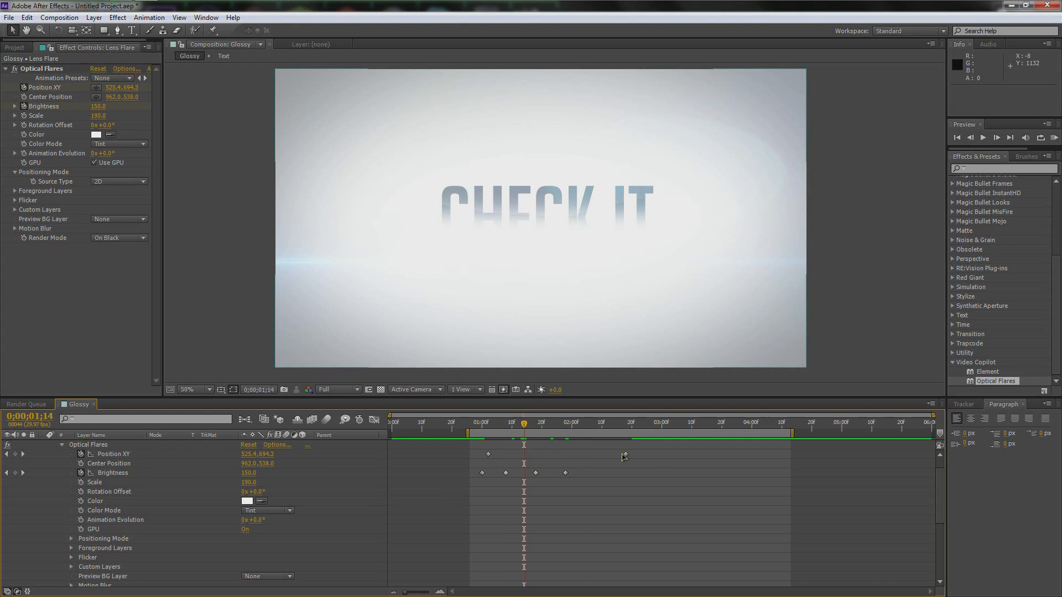
{"action": "left_click_drag", "start_coordinate": [625, 455], "coordinate": [652, 455]}
Move the last two Brightness keyframes to 0;00;01;29 and about 0;00;02;09, then preview the result.
{"action": "left_click_drag", "start_coordinate": [590, 464], "coordinate": [534, 485]}
{"action": "left_click_drag", "start_coordinate": [536, 473], "coordinate": [569, 473]}
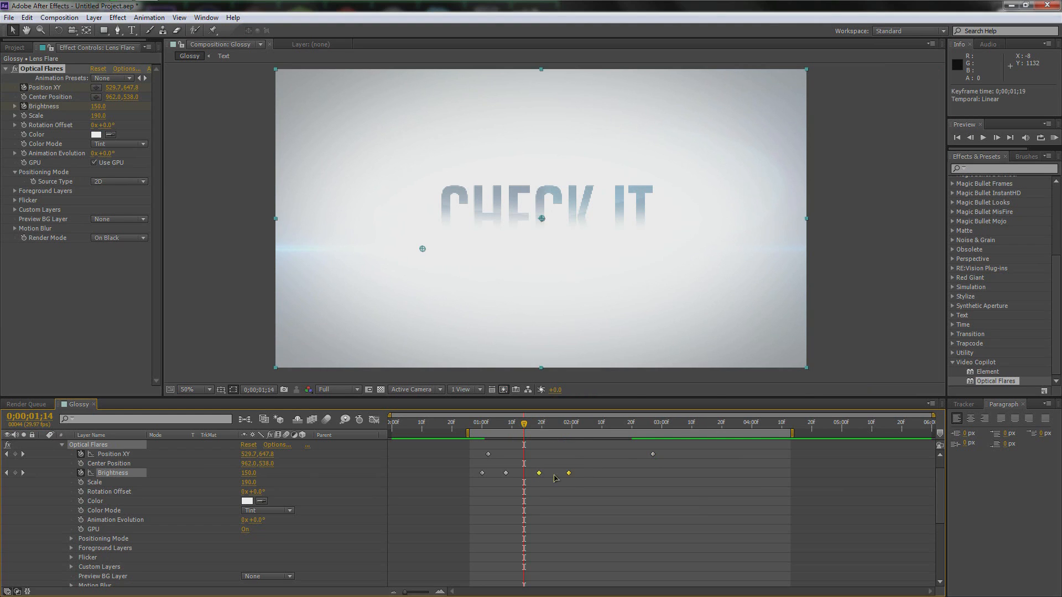
{"action": "left_click", "coordinate": [542, 424]}
{"action": "left_click_drag", "start_coordinate": [541, 426], "coordinate": [559, 426]}
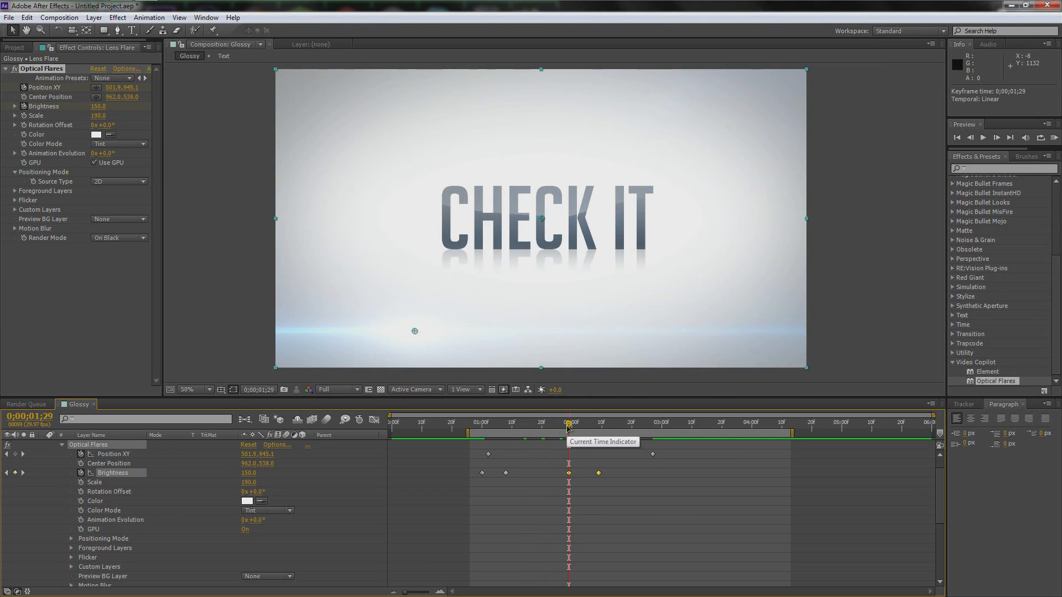
{"action": "key", "text": "KP_0"}
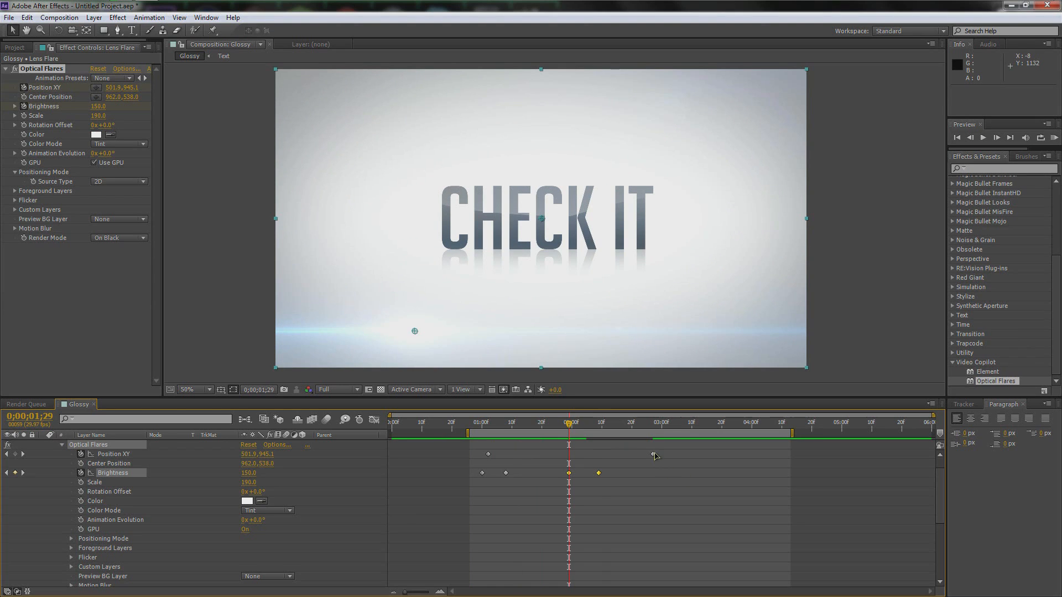
Slow the flare's movement by placing the last Position XY keyframe at 0;00;03;25, and preview the animation.
{"action": "left_click_drag", "start_coordinate": [653, 456], "coordinate": [739, 457]}
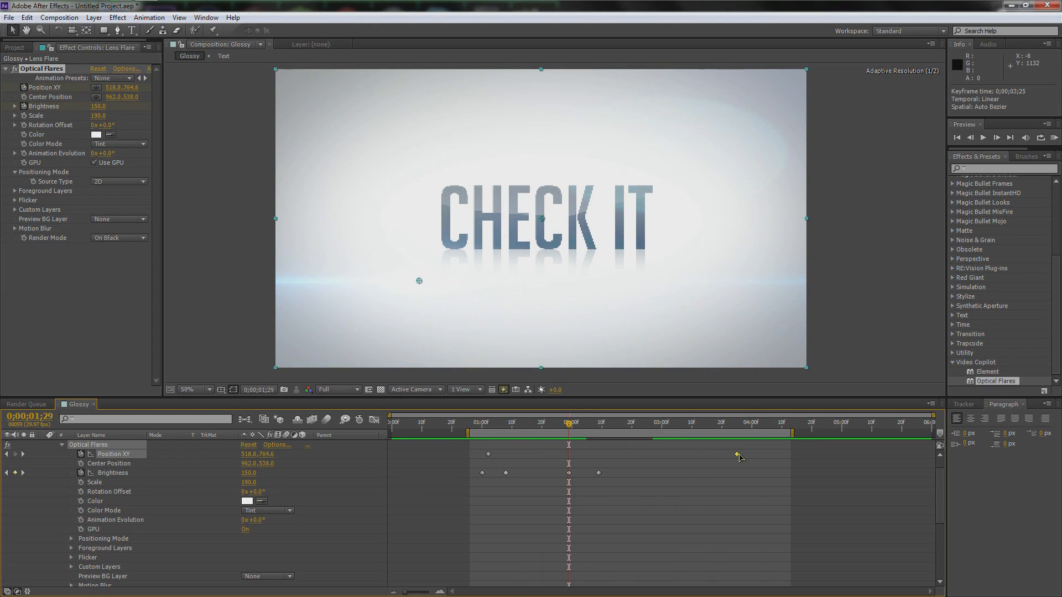
{"action": "key", "text": "KP_0"}
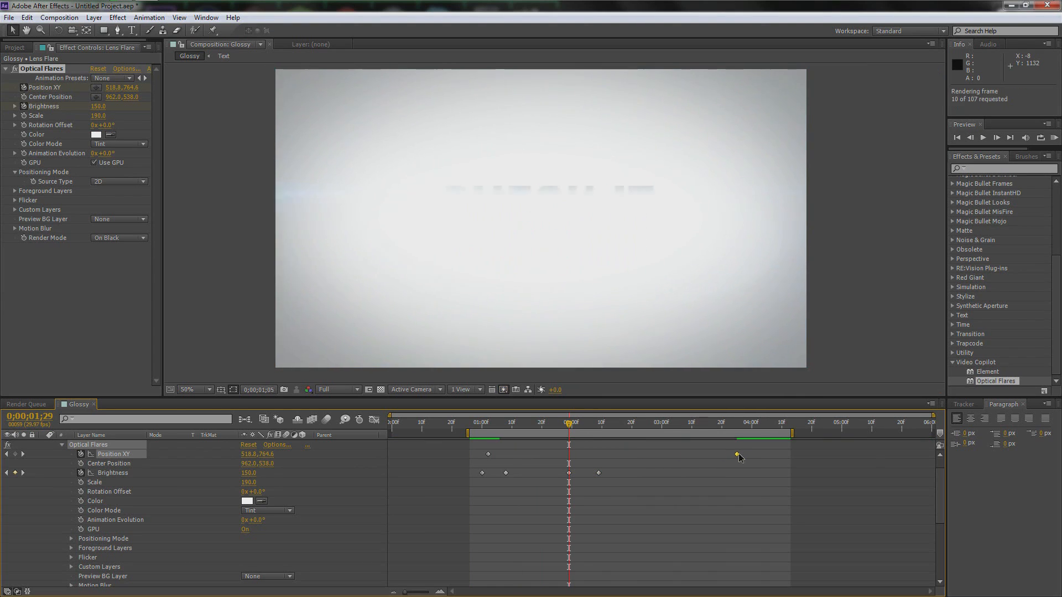
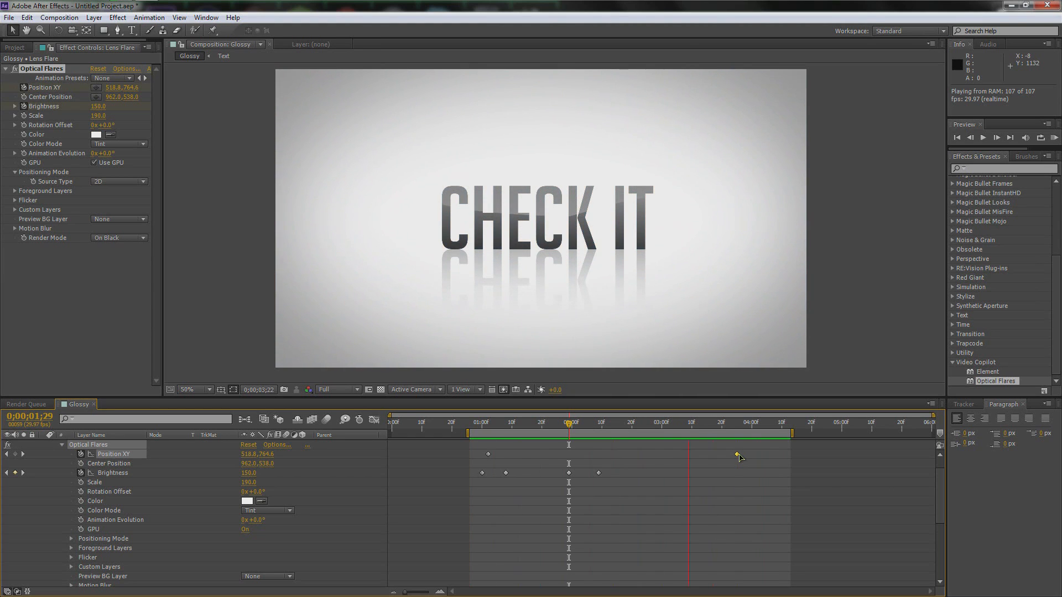
{"action": "key", "text": "space"}
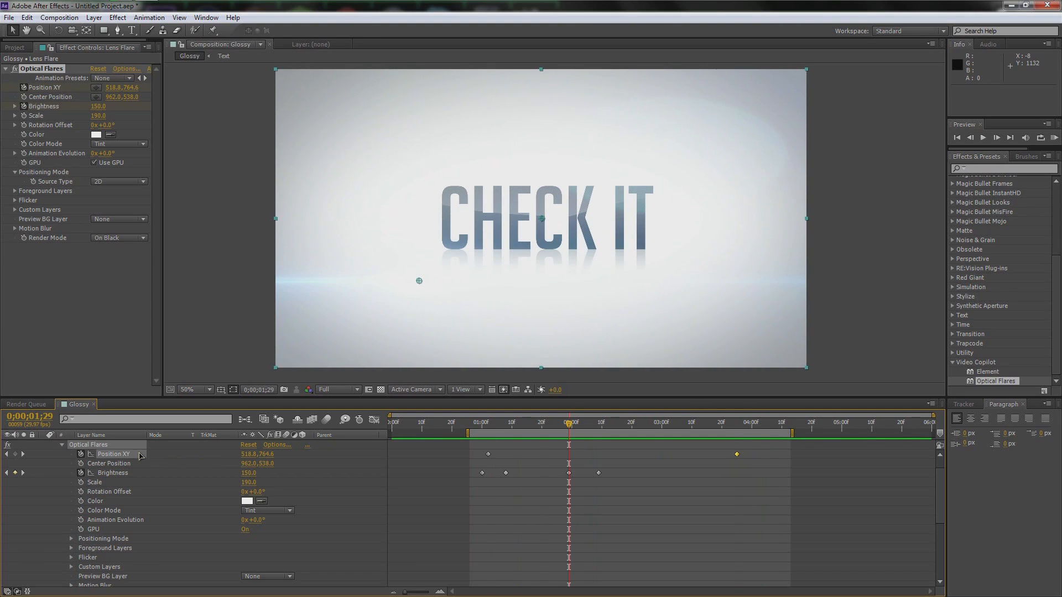
Collapse the properties of the Lens Flare, Text and Viggy layers and deselect all layers.
{"action": "left_click", "coordinate": [102, 445]}
{"action": "scroll", "coordinate": [103, 446], "scroll_direction": "up", "scroll_amount": 1}
{"action": "left_click", "coordinate": [44, 445]}
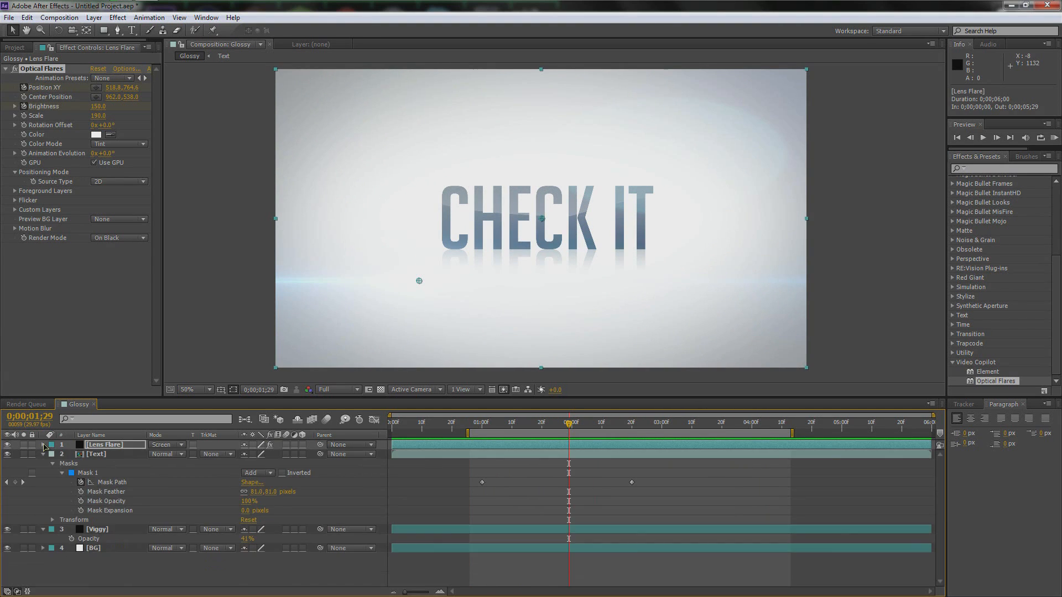
{"action": "left_click", "coordinate": [43, 454]}
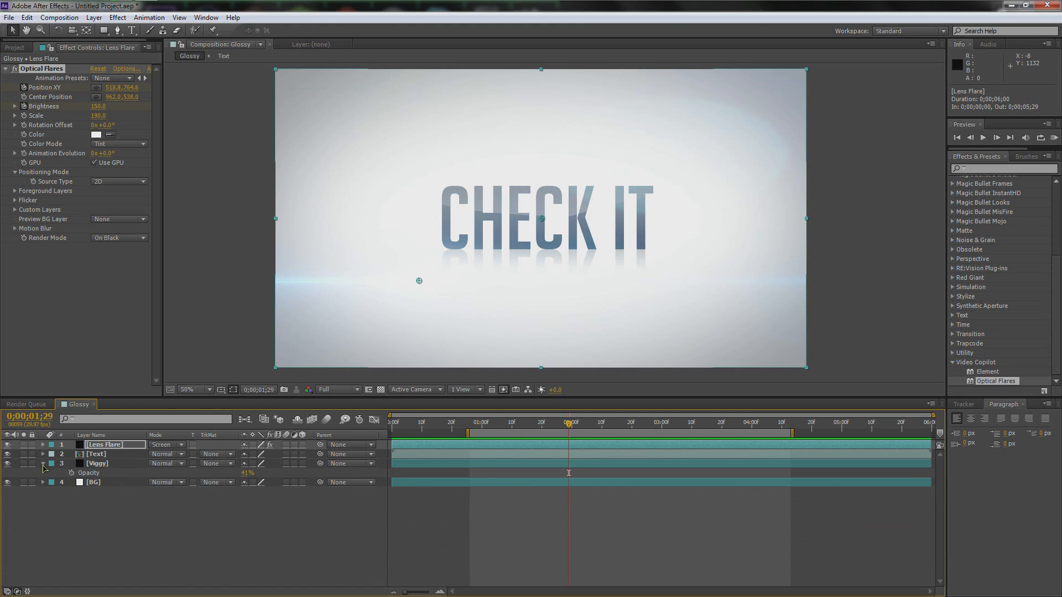
{"action": "left_click", "coordinate": [43, 463]}
{"action": "left_click", "coordinate": [61, 487]}
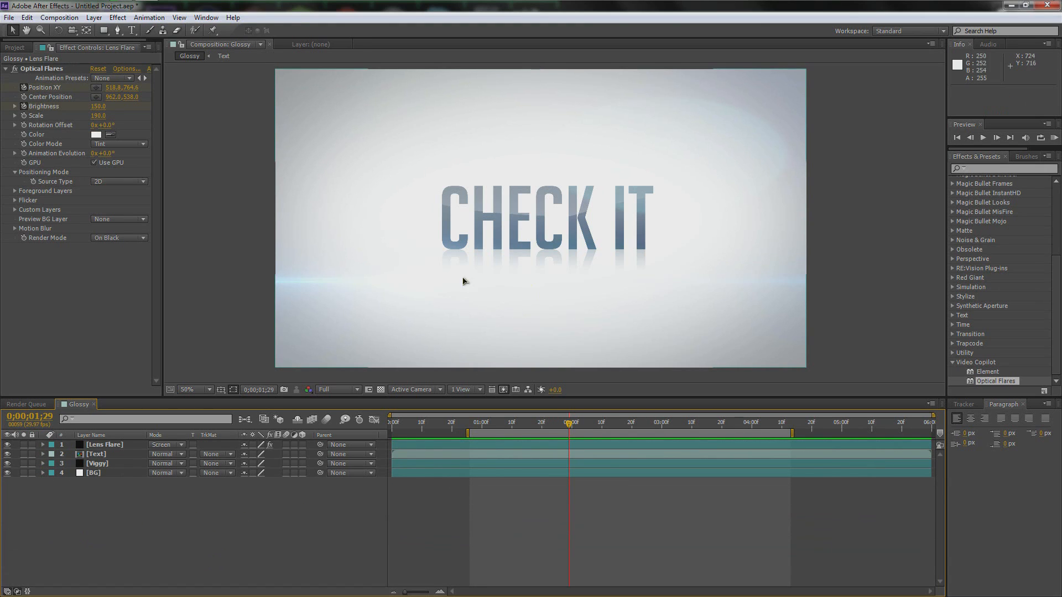
Add a two-node camera named Camera with the 15mm preset and make the Text layer 3D.
{"action": "right_click", "coordinate": [156, 508]}
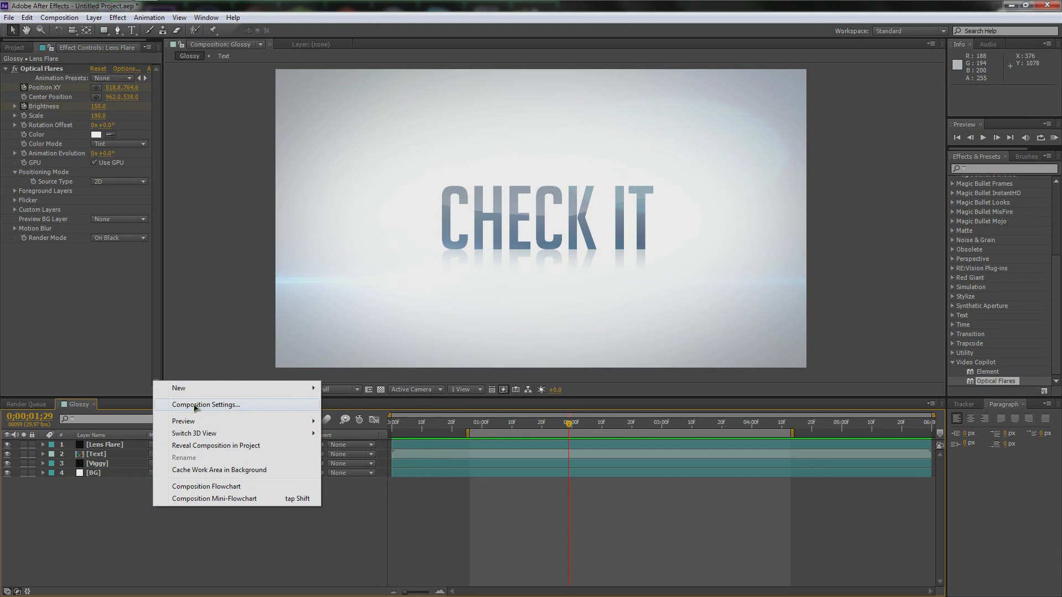
{"action": "mouse_move", "coordinate": [215, 387]}
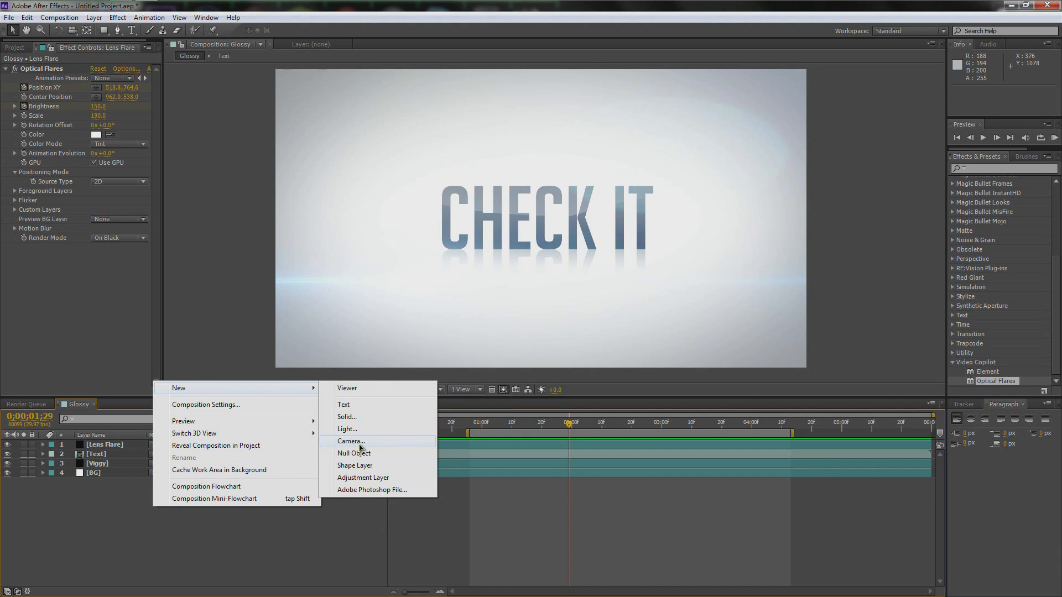
{"action": "left_click", "coordinate": [360, 442]}
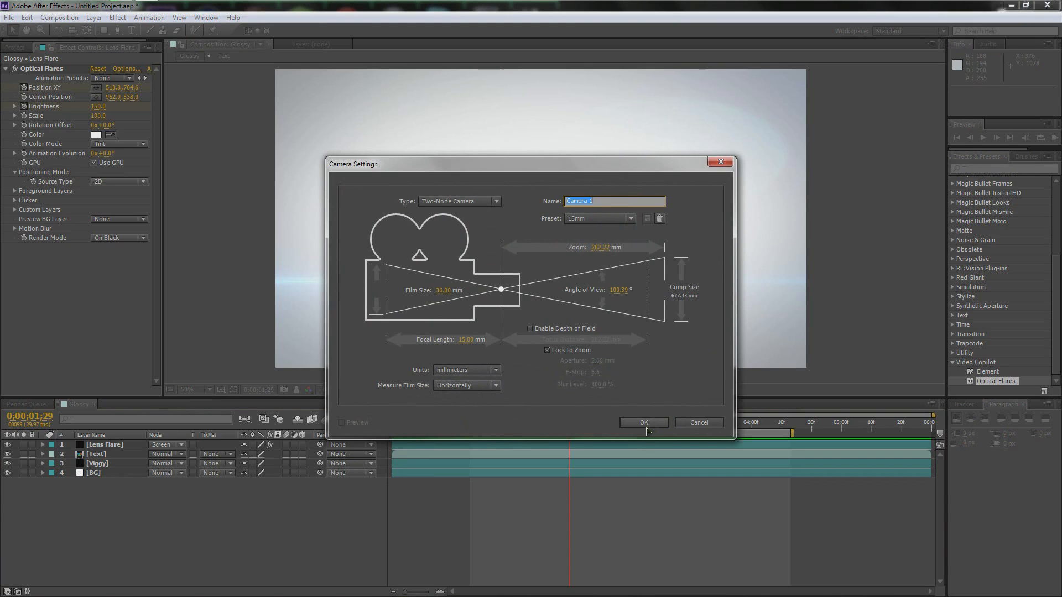
{"action": "left_click", "coordinate": [603, 202]}
{"action": "left_click", "coordinate": [640, 425]}
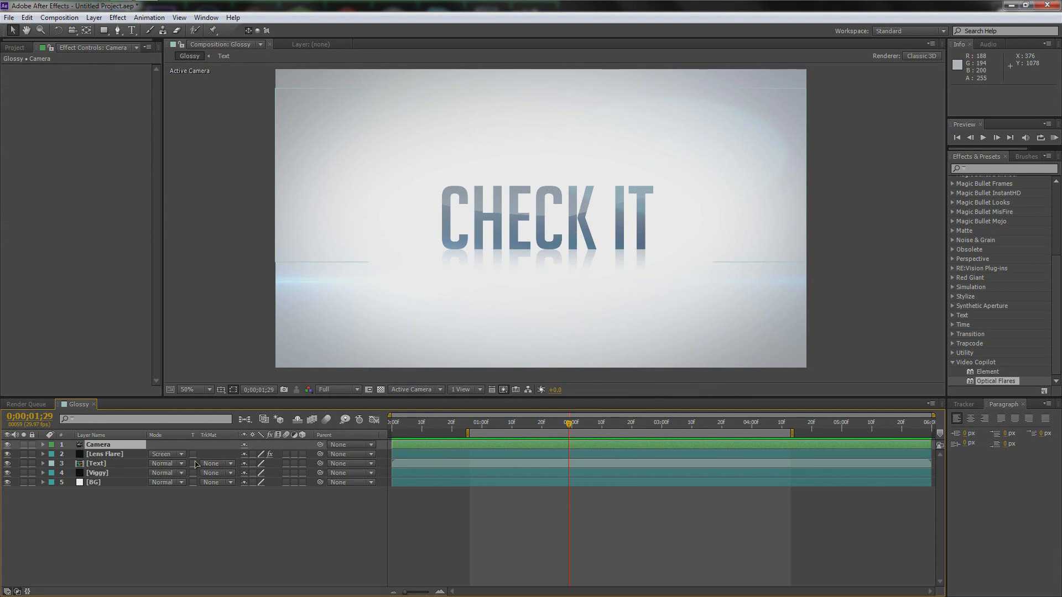
{"action": "left_click", "coordinate": [113, 464]}
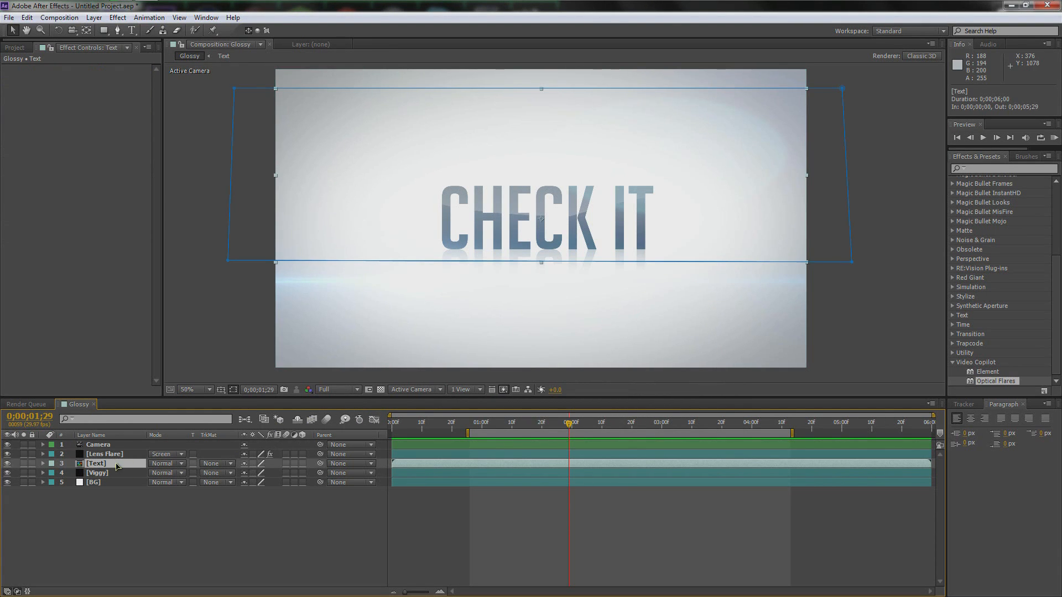
{"action": "left_click", "coordinate": [302, 465]}
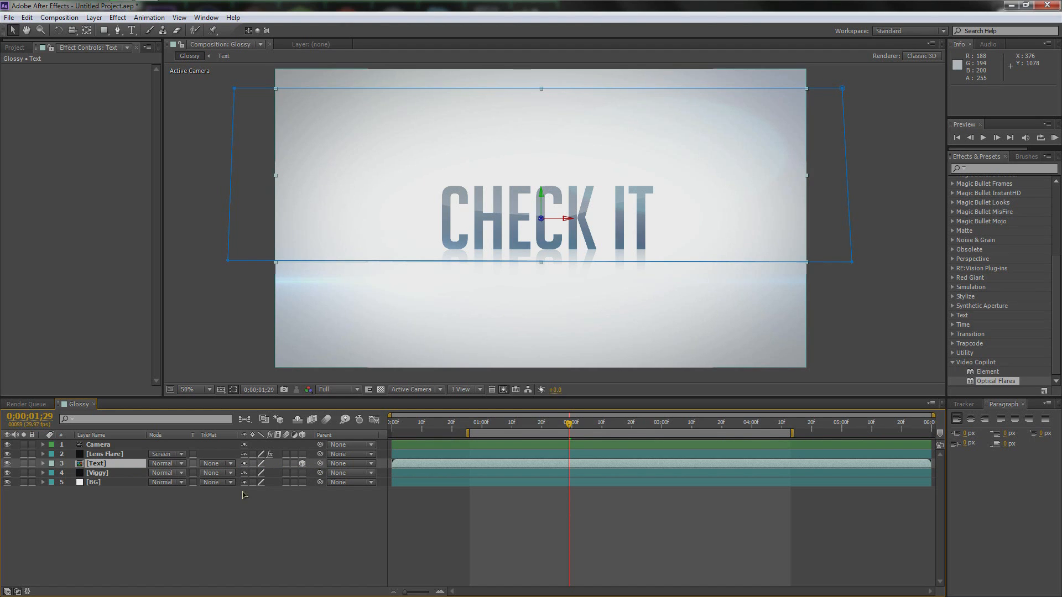
Expand the camera's Camera Options and extend the work area over the whole composition, from 0;00;00;00 to 0;00;05;29.
{"action": "left_click", "coordinate": [103, 446]}
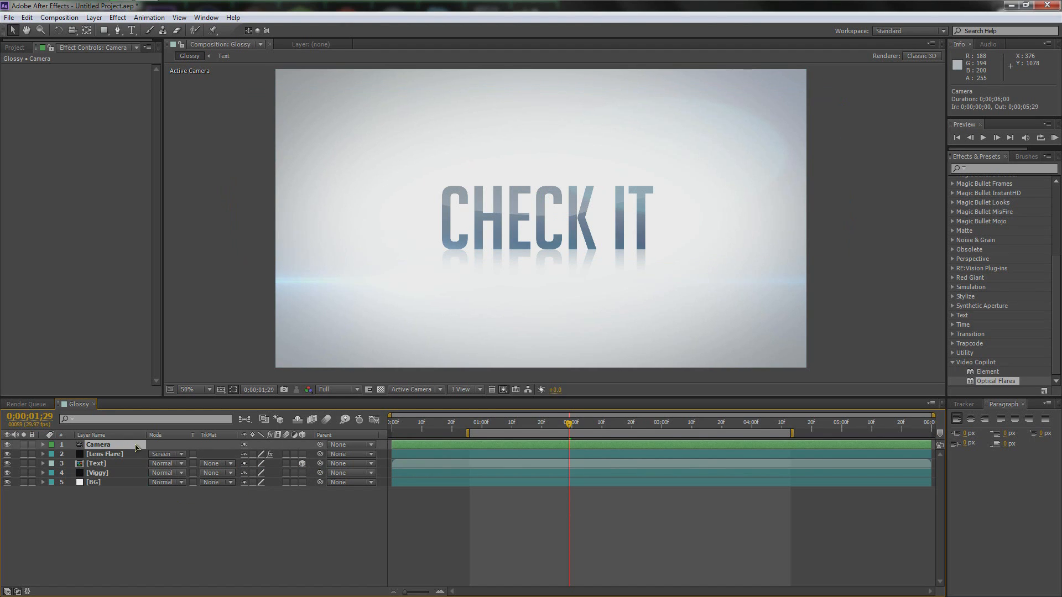
{"action": "left_click", "coordinate": [43, 445]}
{"action": "left_click", "coordinate": [52, 463]}
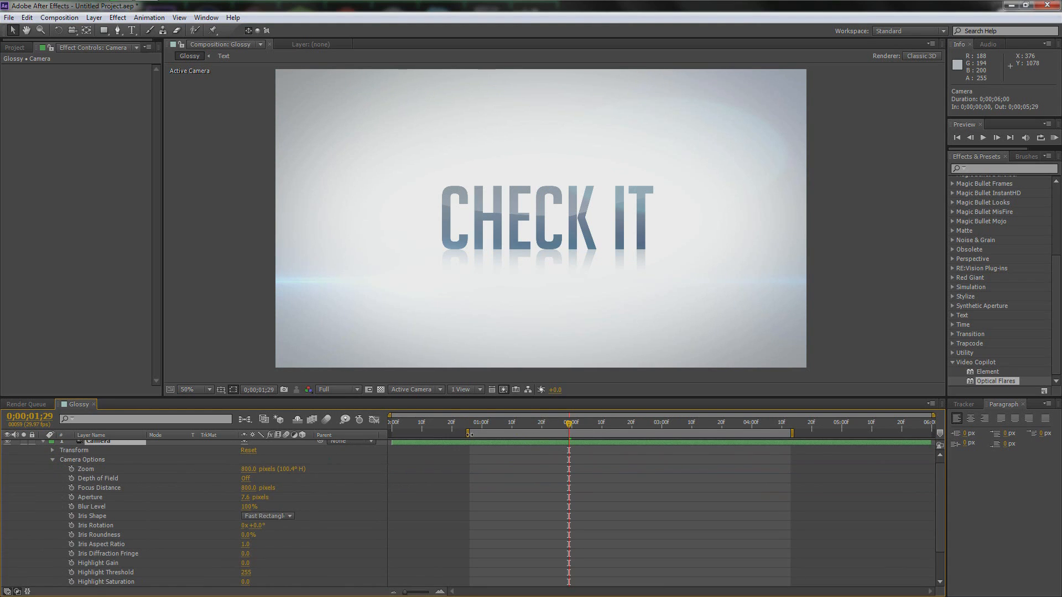
{"action": "left_click_drag", "start_coordinate": [469, 434], "coordinate": [325, 436]}
{"action": "left_click_drag", "start_coordinate": [716, 434], "coordinate": [952, 436]}
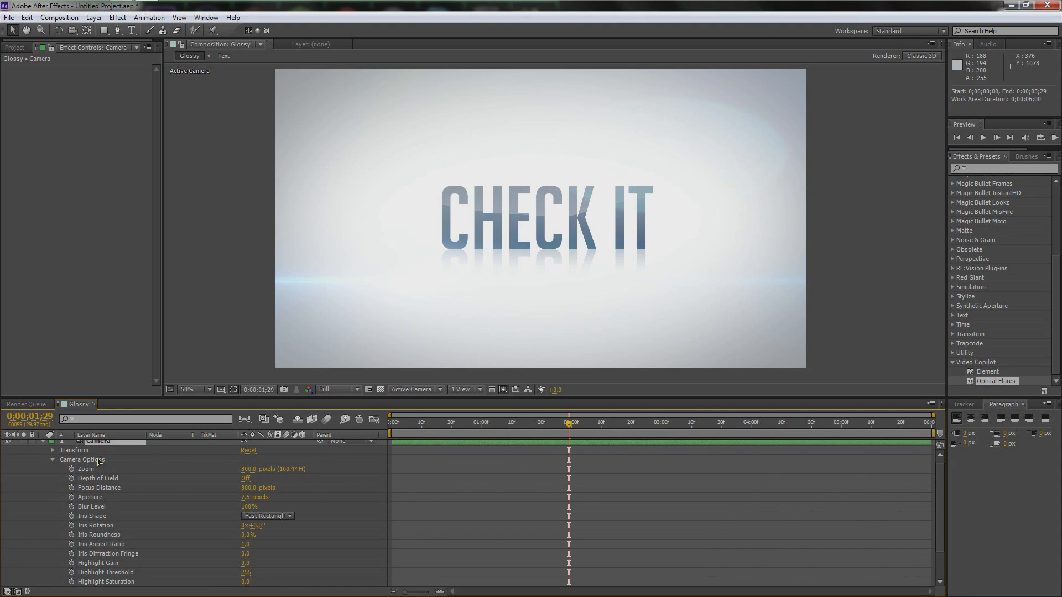
{"action": "scroll", "coordinate": [119, 460], "scroll_direction": "up", "scroll_amount": 1}
Set the camera's Zoom to 727 pixels and start keyframing it at 0;00;00;00.
{"action": "left_click", "coordinate": [391, 424]}
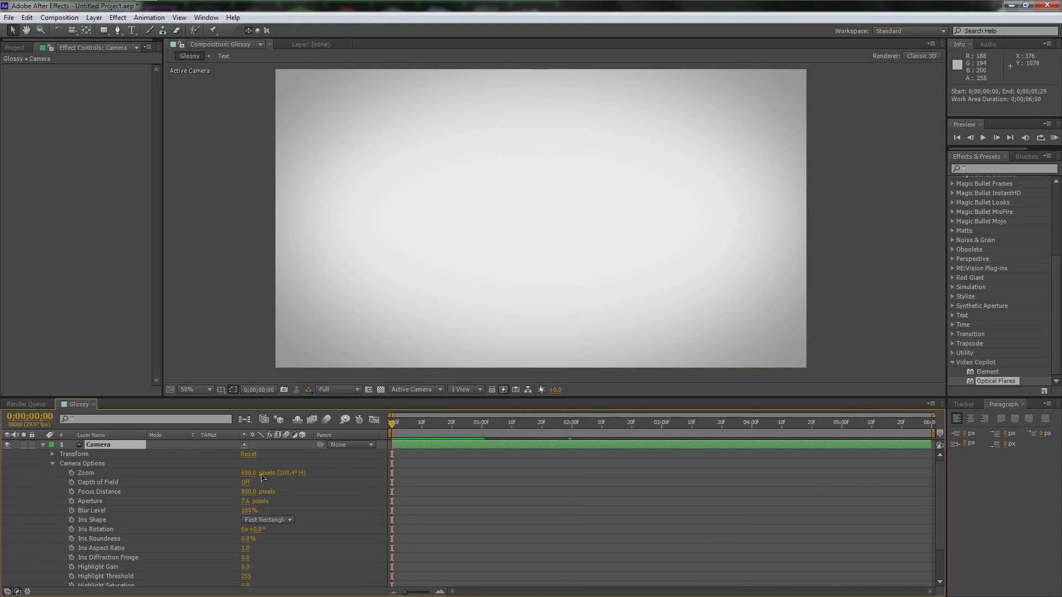
{"action": "left_click_drag", "start_coordinate": [392, 423], "coordinate": [532, 431]}
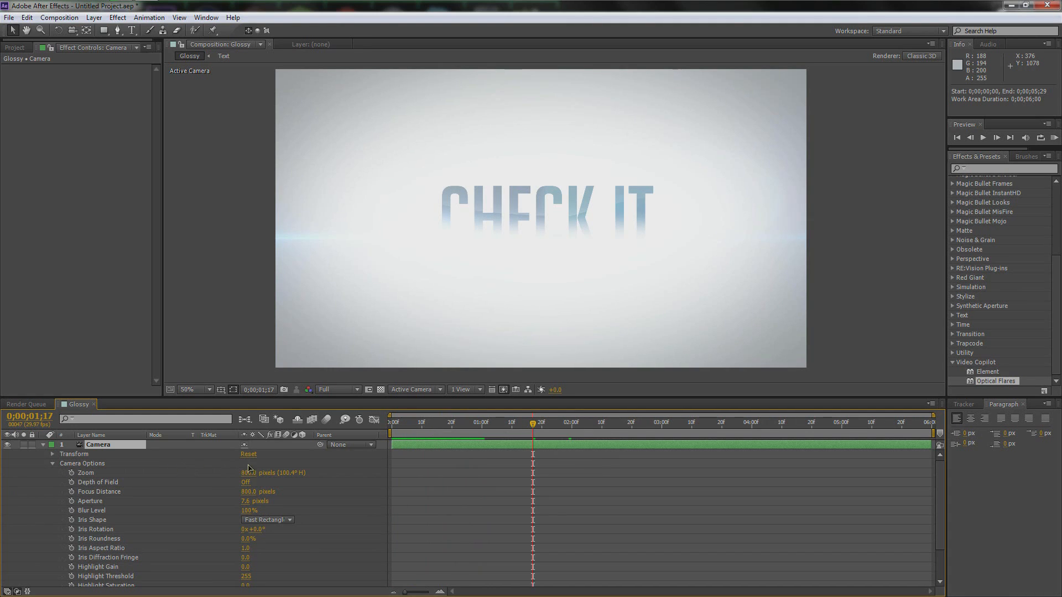
{"action": "mouse_move", "coordinate": [253, 473]}
{"action": "left_mouse_down"}
{"action": "mouse_move", "coordinate": [280, 476]}
{"action": "mouse_move", "coordinate": [219, 478]}
{"action": "mouse_move", "coordinate": [238, 475]}
{"action": "left_mouse_up"}
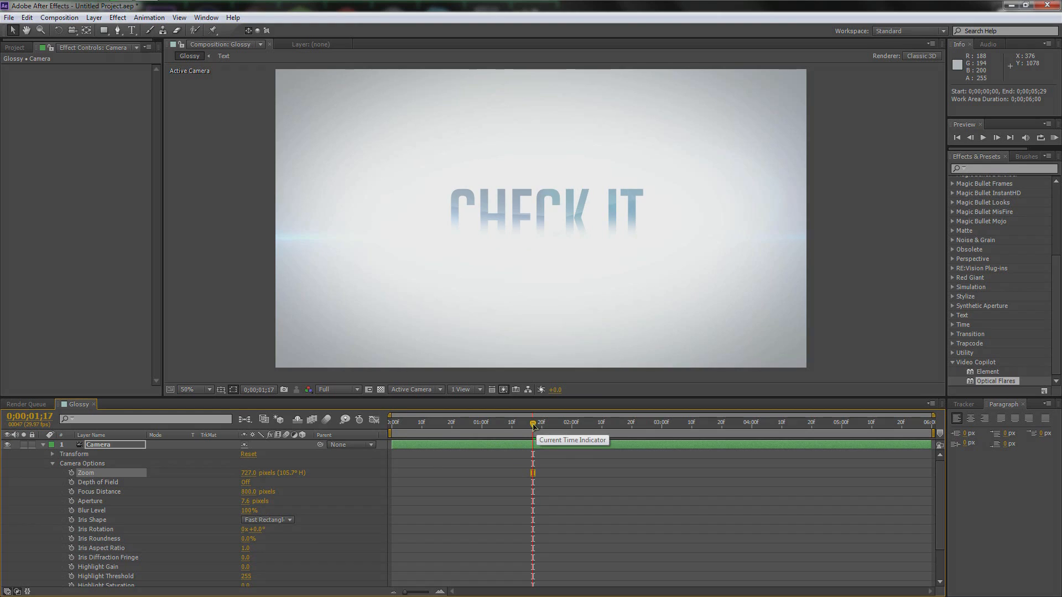
{"action": "left_click_drag", "start_coordinate": [534, 431], "coordinate": [376, 427]}
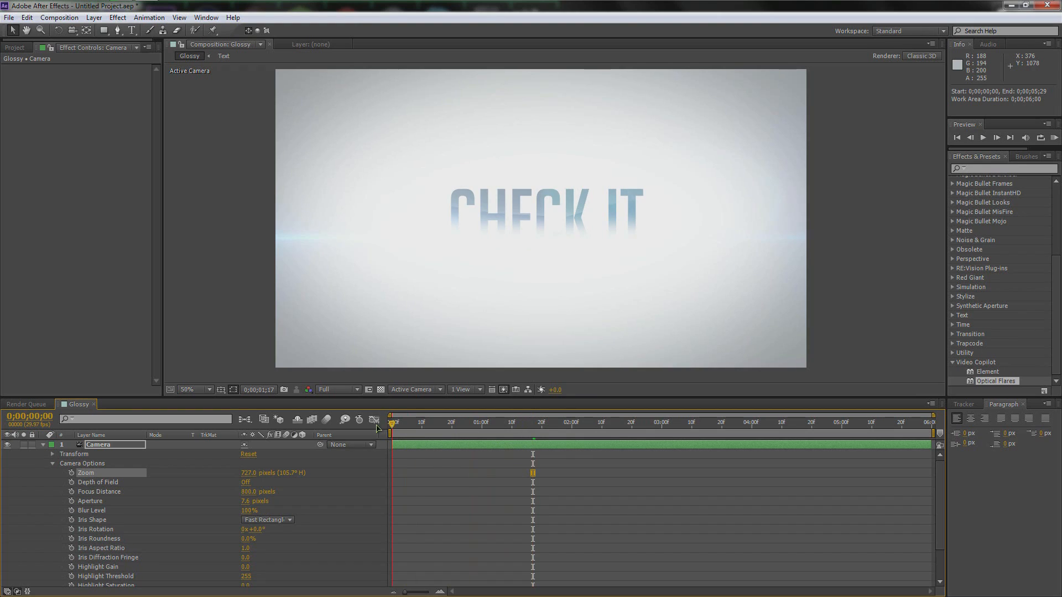
{"action": "left_click", "coordinate": [71, 473]}
Keyframe the camera's Zoom at 1057 pixels on the last frame, 0;00;05;29.
{"action": "left_click_drag", "start_coordinate": [394, 426], "coordinate": [939, 430]}
{"action": "left_click_drag", "start_coordinate": [248, 472], "coordinate": [382, 477]}
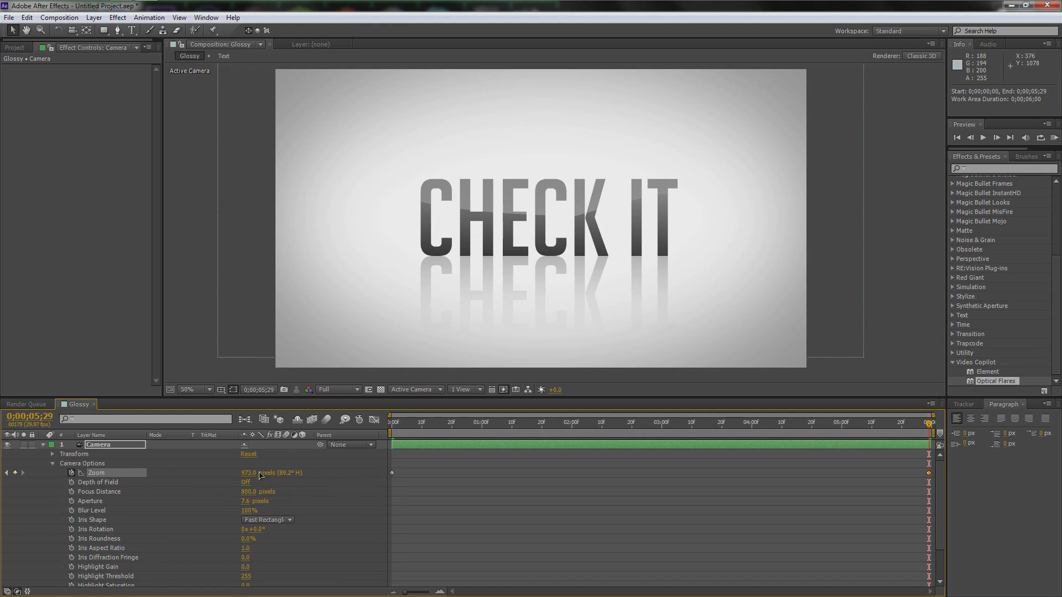
{"action": "mouse_move", "coordinate": [246, 474]}
{"action": "left_mouse_down"}
{"action": "mouse_move", "coordinate": [274, 475]}
{"action": "mouse_move", "coordinate": [264, 475]}
{"action": "left_mouse_up"}
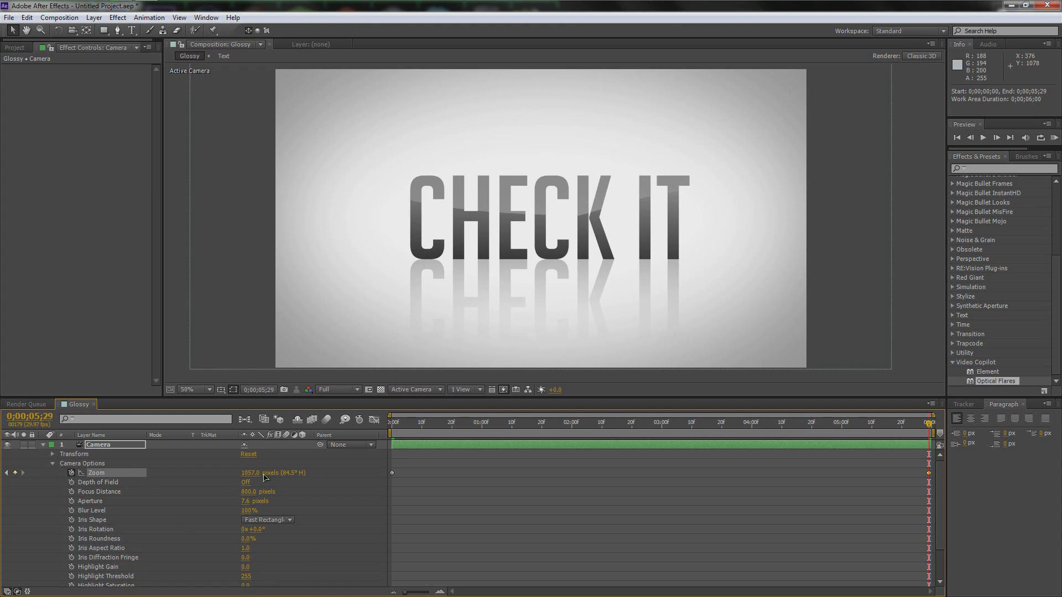
Try keyframing the camera's Orientation from 0° at 0;00;00;00 to 1° on the Z axis at 0;00;05;29.
{"action": "left_click_drag", "start_coordinate": [930, 424], "coordinate": [643, 426]}
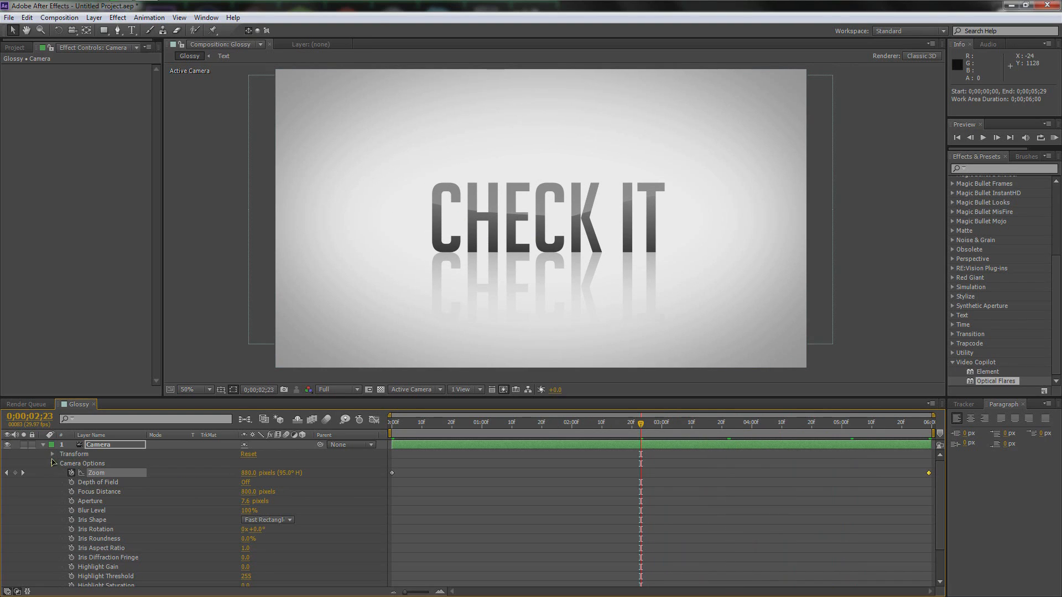
{"action": "left_click", "coordinate": [53, 453]}
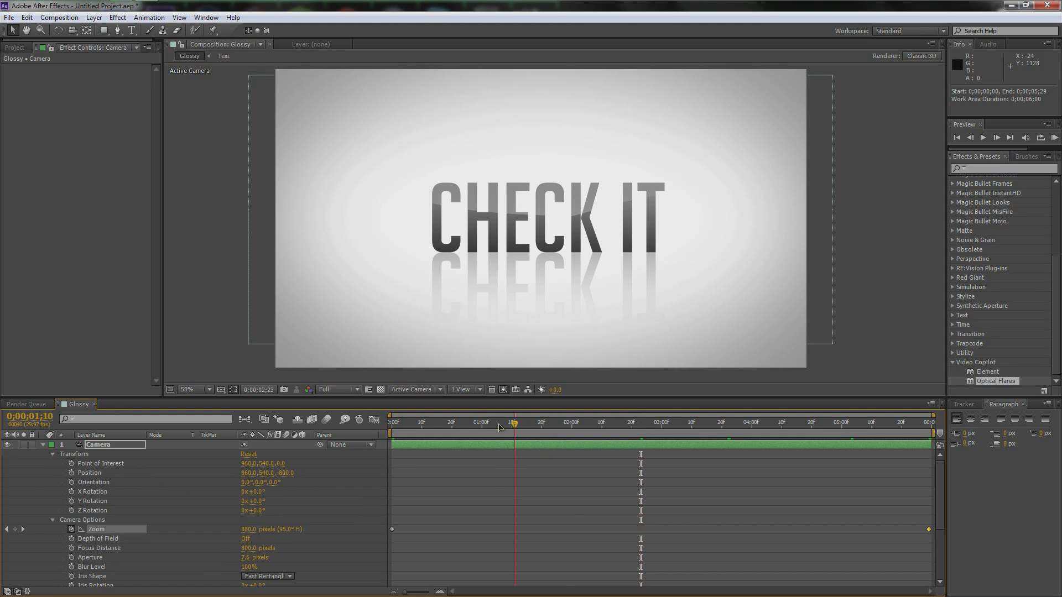
{"action": "key", "text": "Home"}
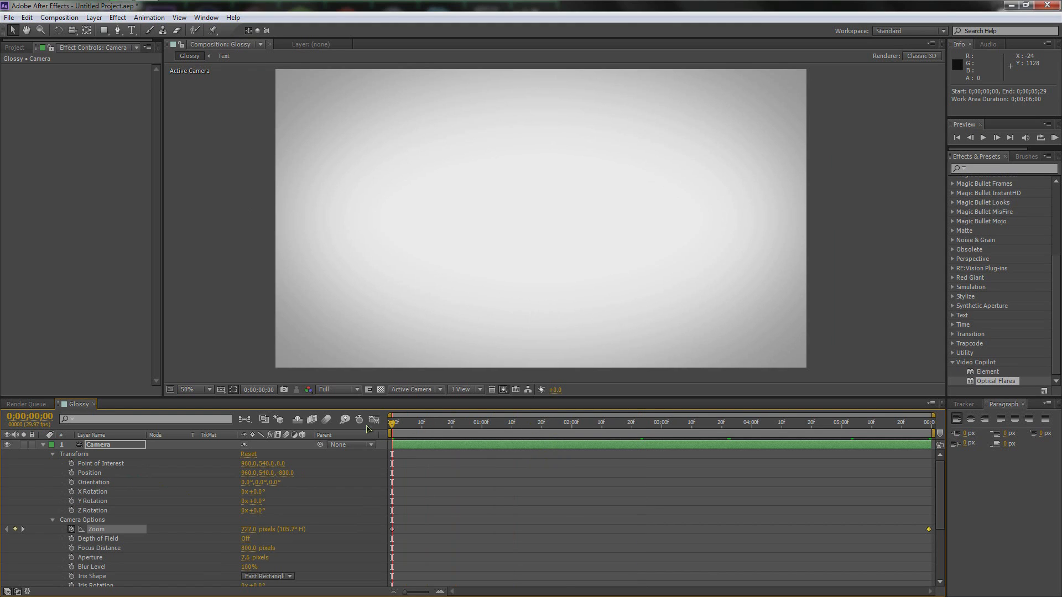
{"action": "left_click", "coordinate": [71, 483]}
{"action": "left_click_drag", "start_coordinate": [393, 426], "coordinate": [945, 436]}
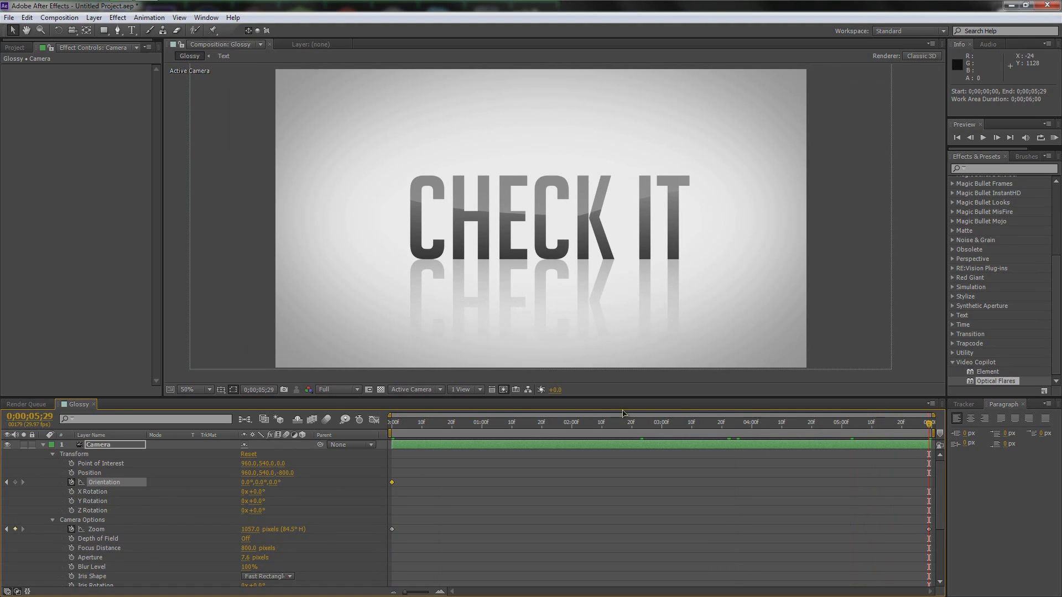
{"action": "left_click_drag", "start_coordinate": [271, 483], "coordinate": [272, 485]}
{"action": "left_click", "coordinate": [273, 485]}
{"action": "key", "text": "Return"}
Preview the Glossy composition to check the camera's slight Z tilt during the zoom.
{"action": "key", "text": "KP_0"}
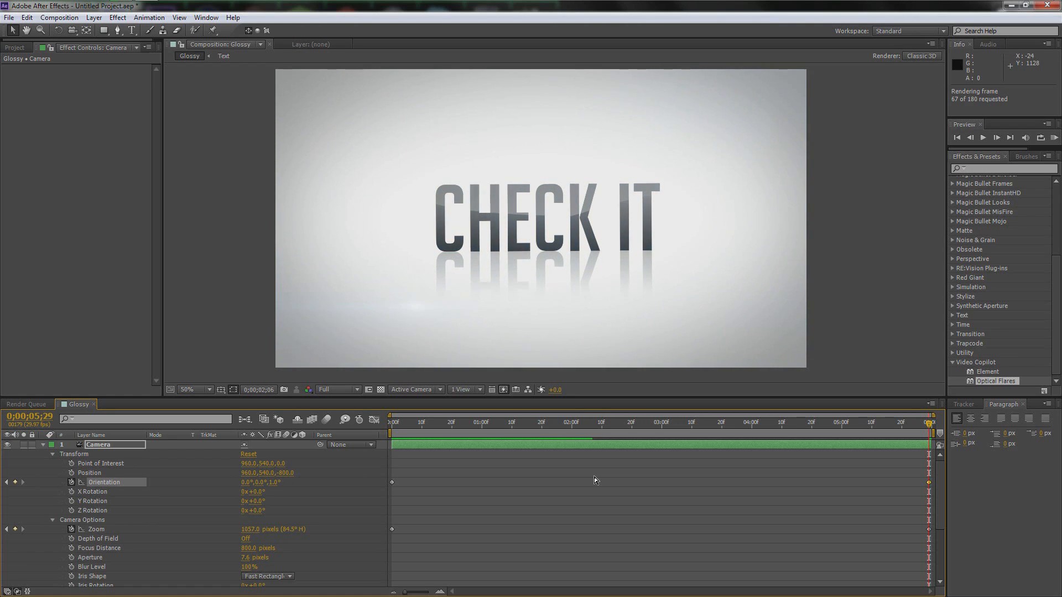
{"action": "key", "text": "space"}
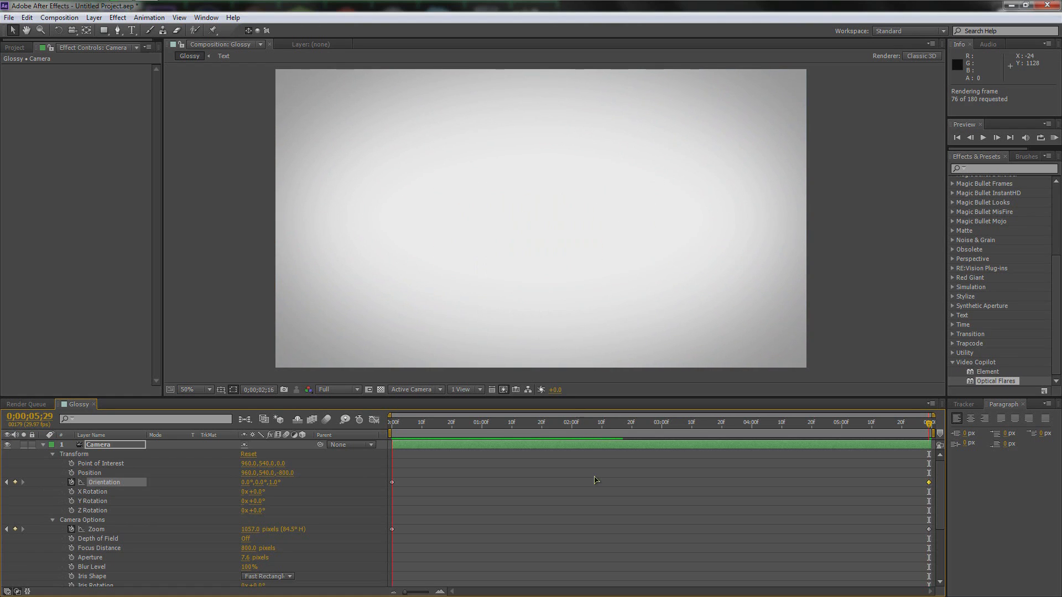
{"action": "key", "text": "space"}
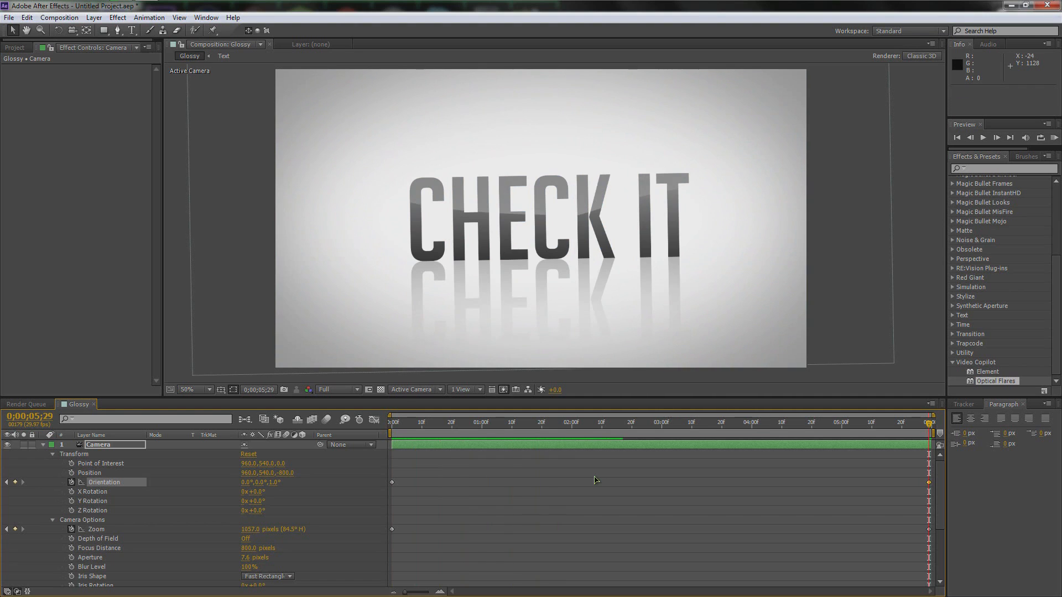
{"action": "left_click", "coordinate": [394, 423]}
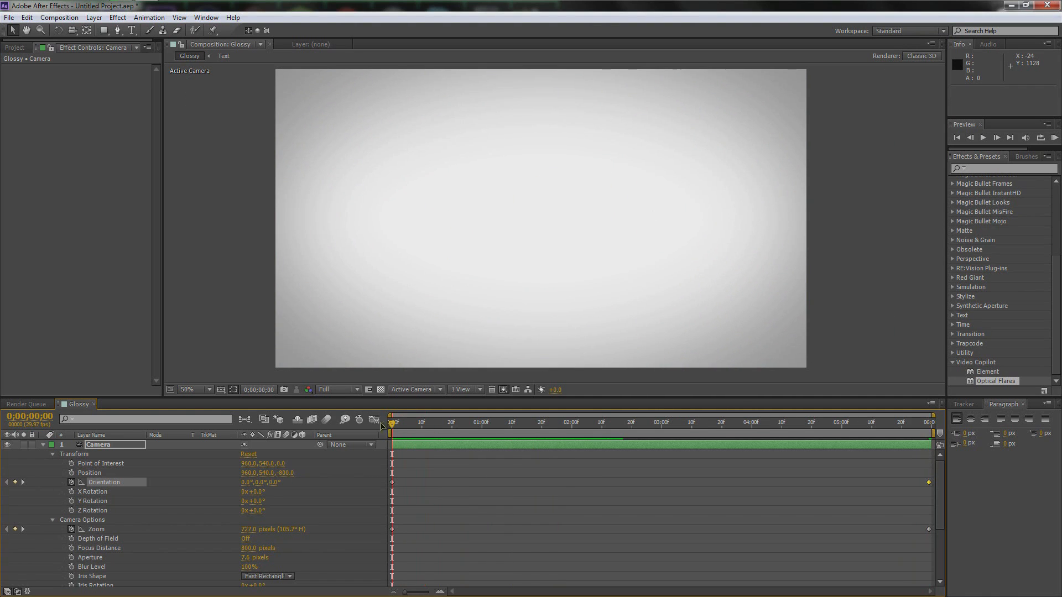
{"action": "left_click_drag", "start_coordinate": [392, 424], "coordinate": [662, 428]}
{"action": "key", "text": "KP_0"}
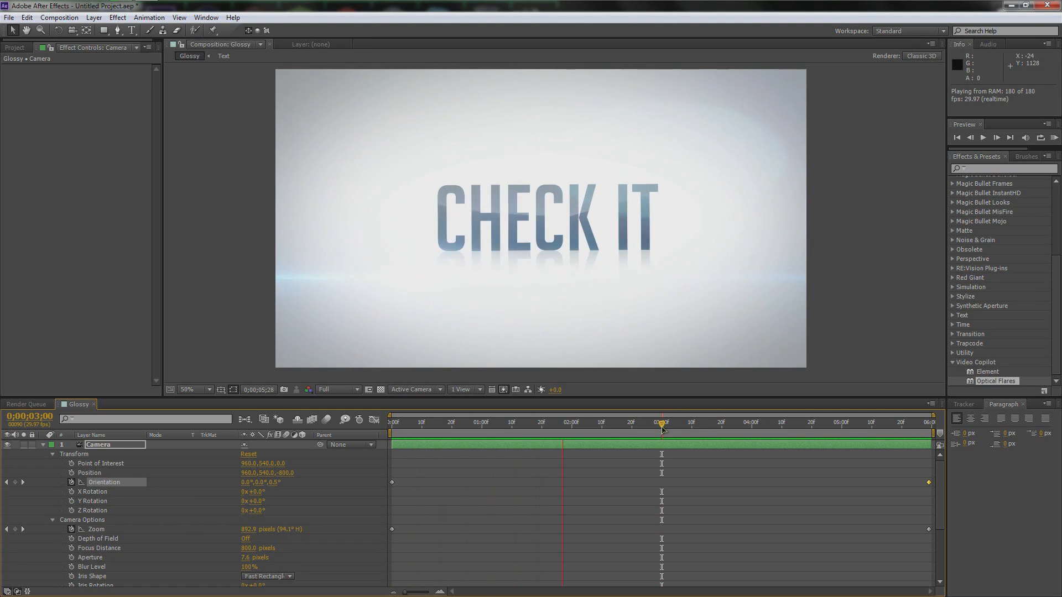
{"action": "key", "text": "space"}
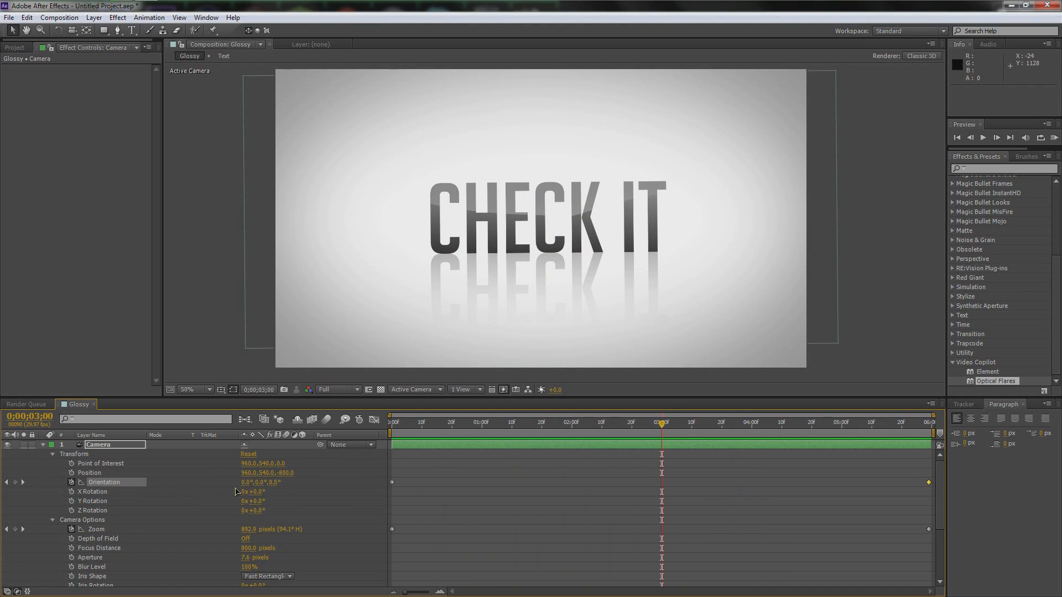
Reset the camera's Z Orientation to 0° and remove all Orientation keyframes.
{"action": "left_click", "coordinate": [275, 482]}
{"action": "type", "text": "0"}
{"action": "key", "text": "Return"}
{"action": "left_click", "coordinate": [71, 482]}
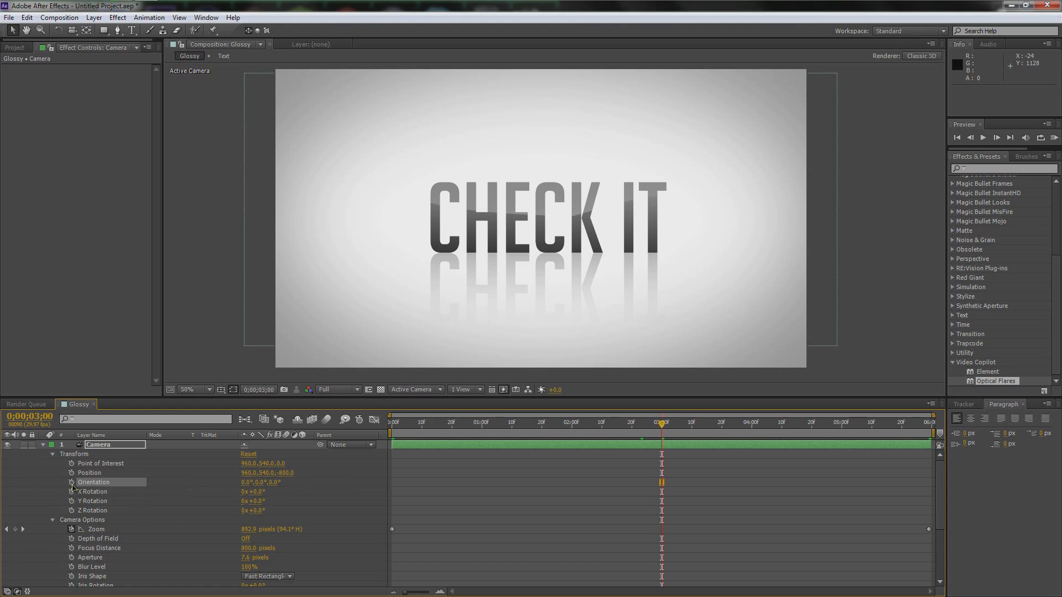
Add the expression wiggle(.5,8) to the camera's Position.
{"action": "left_click_drag", "start_coordinate": [485, 423], "coordinate": [607, 425]}
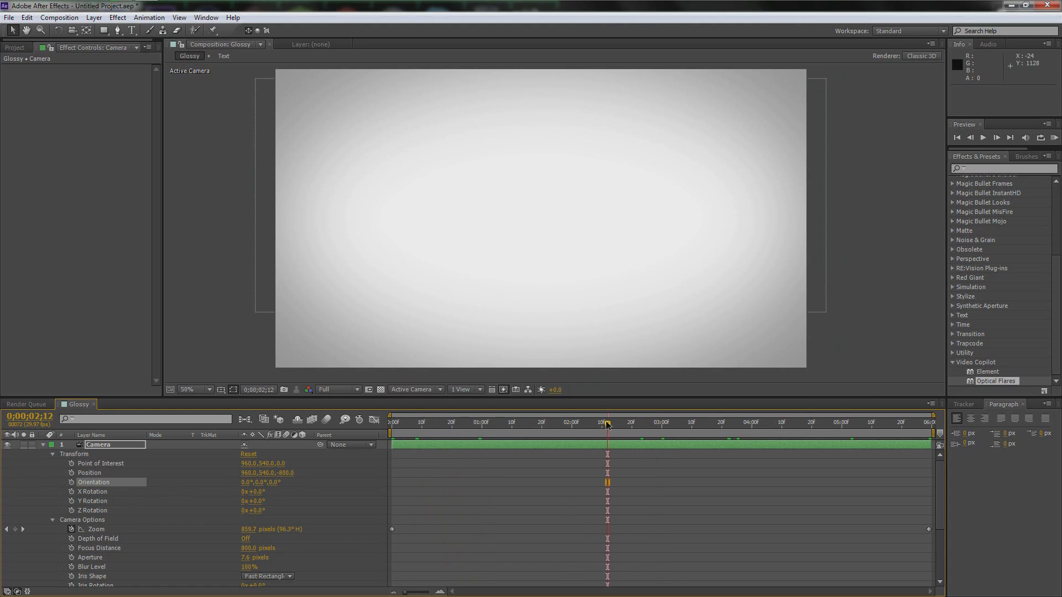
{"action": "left_click", "coordinate": [121, 447]}
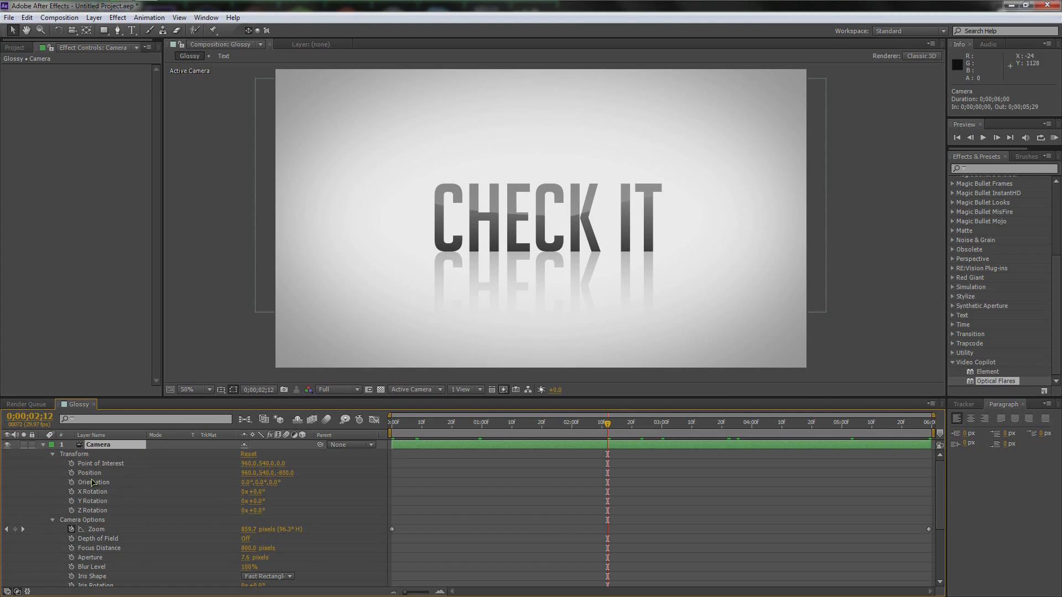
{"action": "left_click", "coordinate": [71, 473], "text": "alt"}
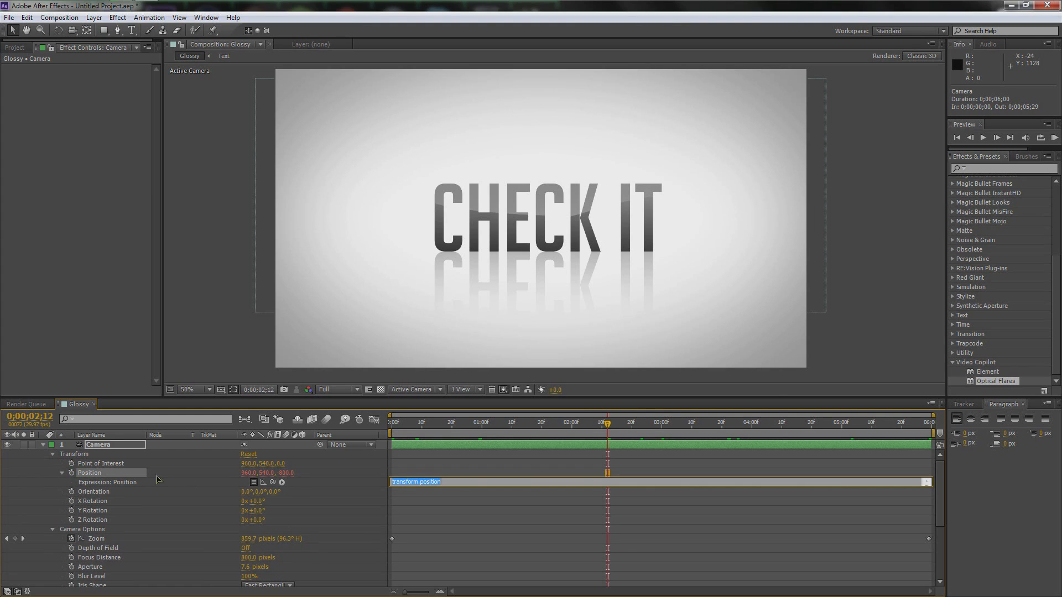
{"action": "type", "text": "wig"}
{"action": "left_click", "coordinate": [109, 474]}
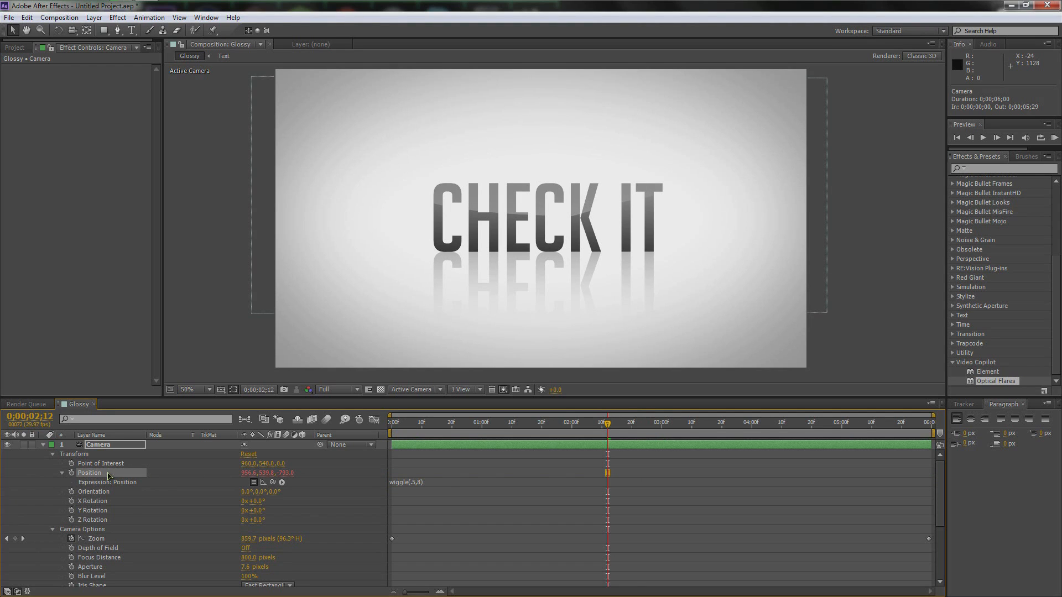
Preview the camera's wiggling motion across the composition and collapse the Camera layer's properties.
{"action": "key", "text": "KP_0"}
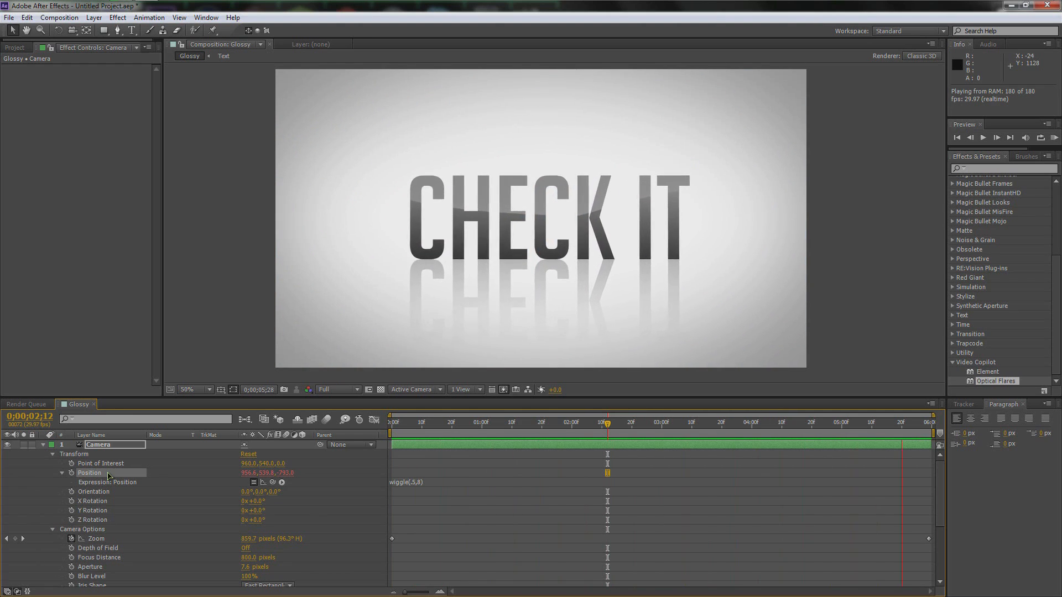
{"action": "key", "text": "space"}
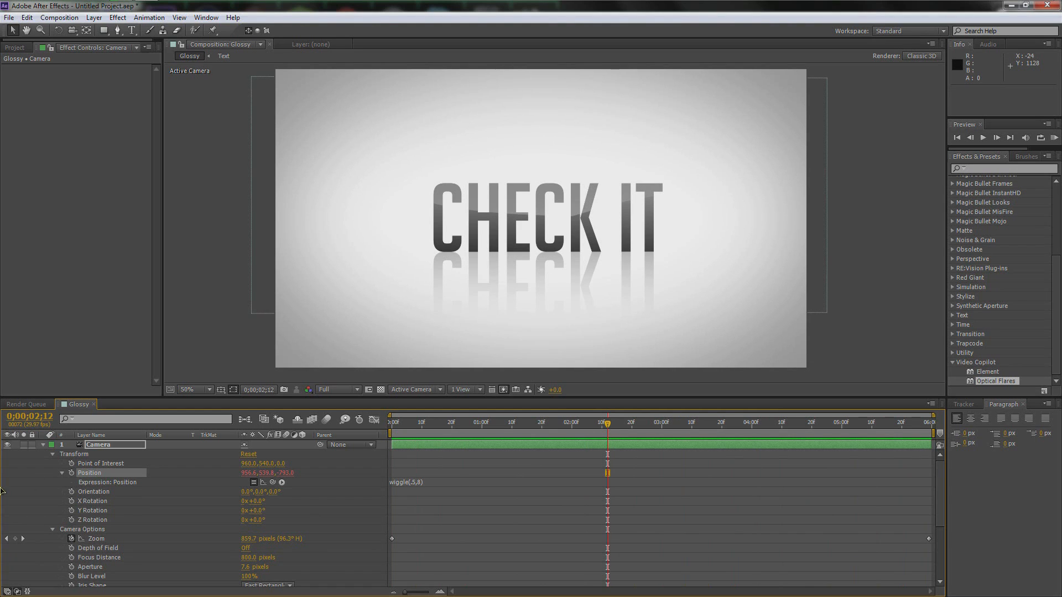
{"action": "left_click", "coordinate": [617, 423]}
{"action": "left_click_drag", "start_coordinate": [624, 424], "coordinate": [718, 425]}
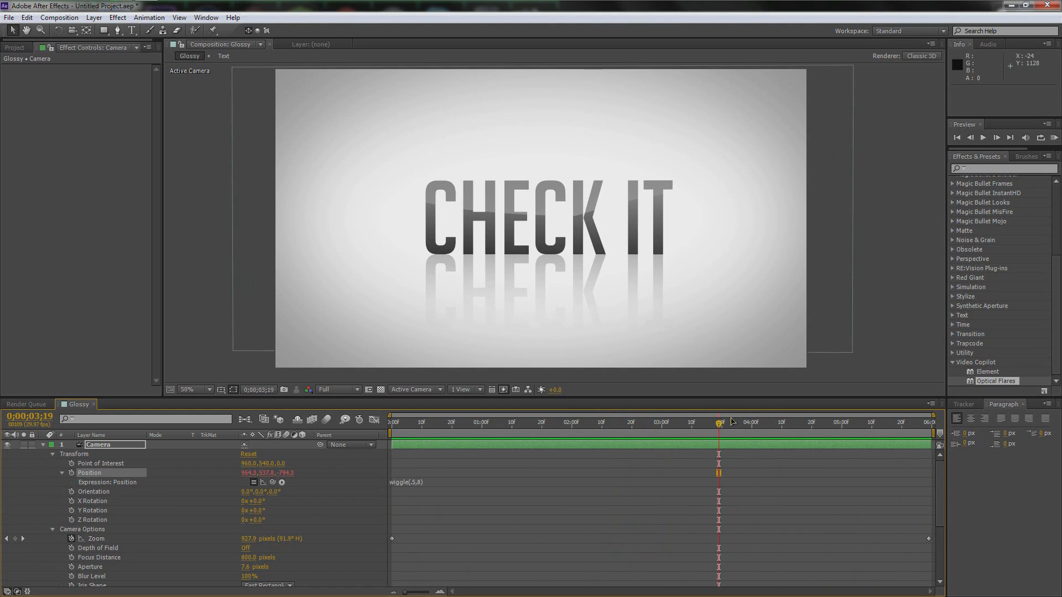
{"action": "left_click", "coordinate": [44, 445]}
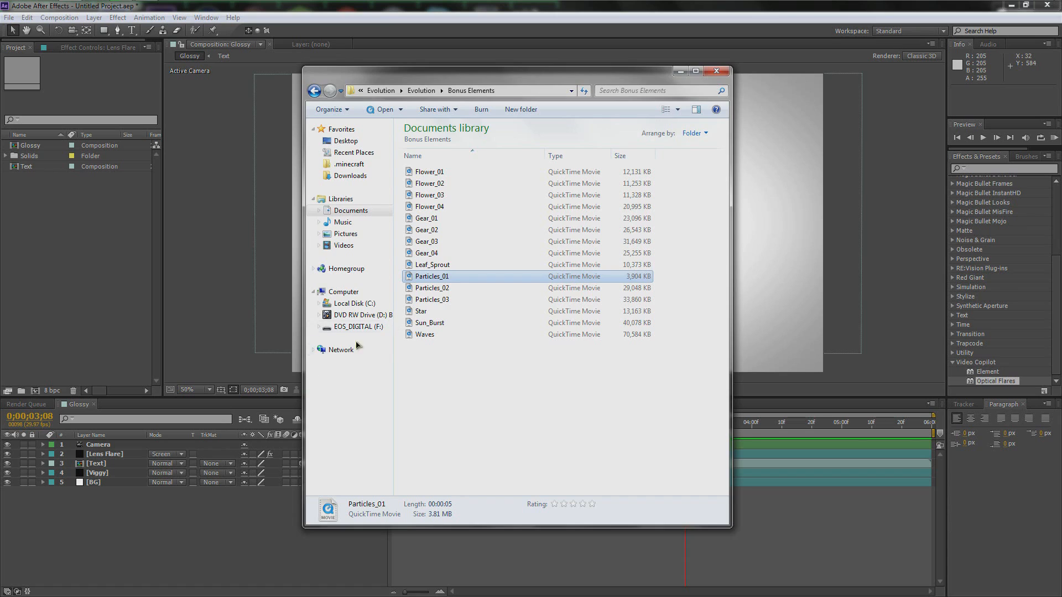
Save the project to the Desktop as Cool Beanzzzz, first dismissing the Bonus Elements folder window.
{"action": "key", "text": "Escape"}
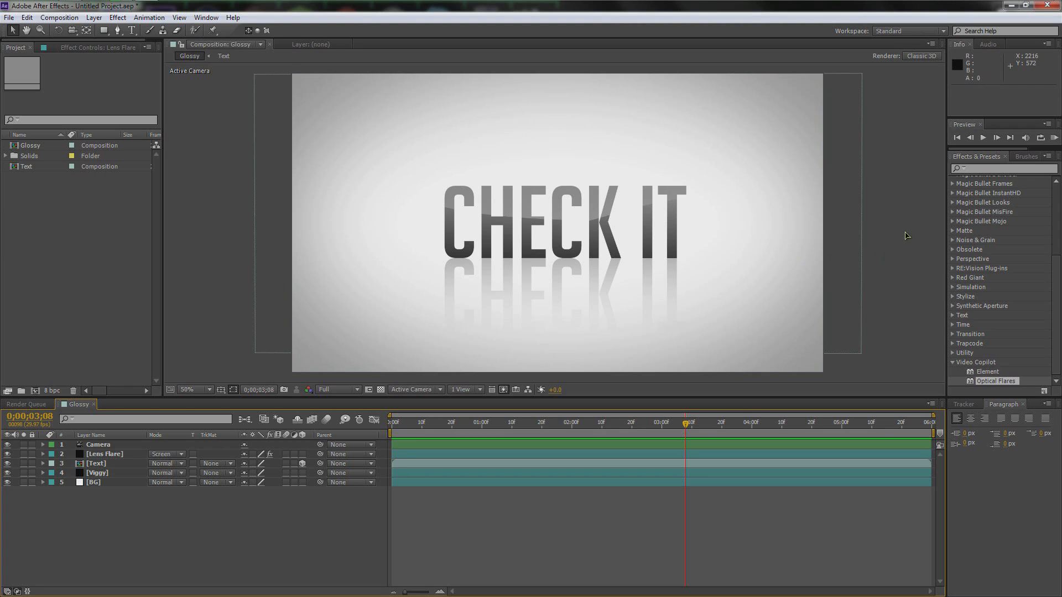
{"action": "key", "text": "ctrl+s"}
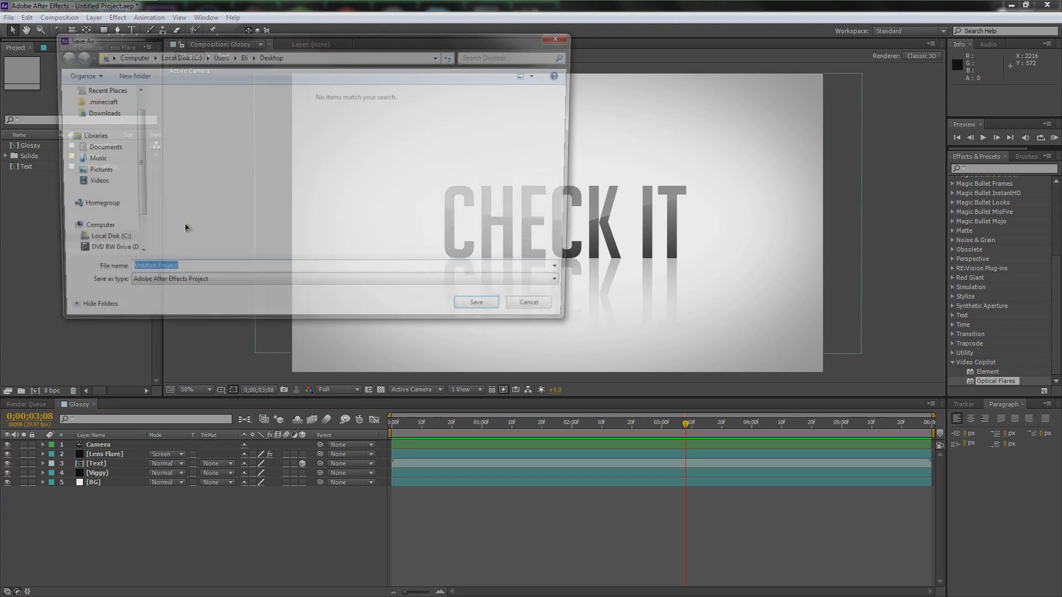
{"action": "left_click_drag", "start_coordinate": [132, 177], "coordinate": [135, 122]}
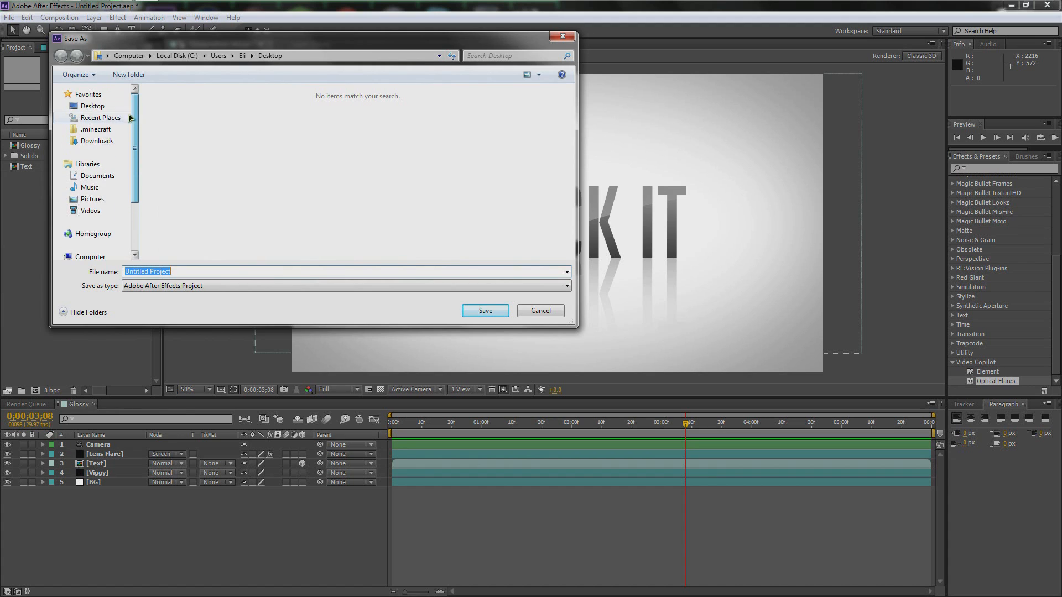
{"action": "left_click", "coordinate": [99, 106]}
{"action": "left_click", "coordinate": [226, 272]}
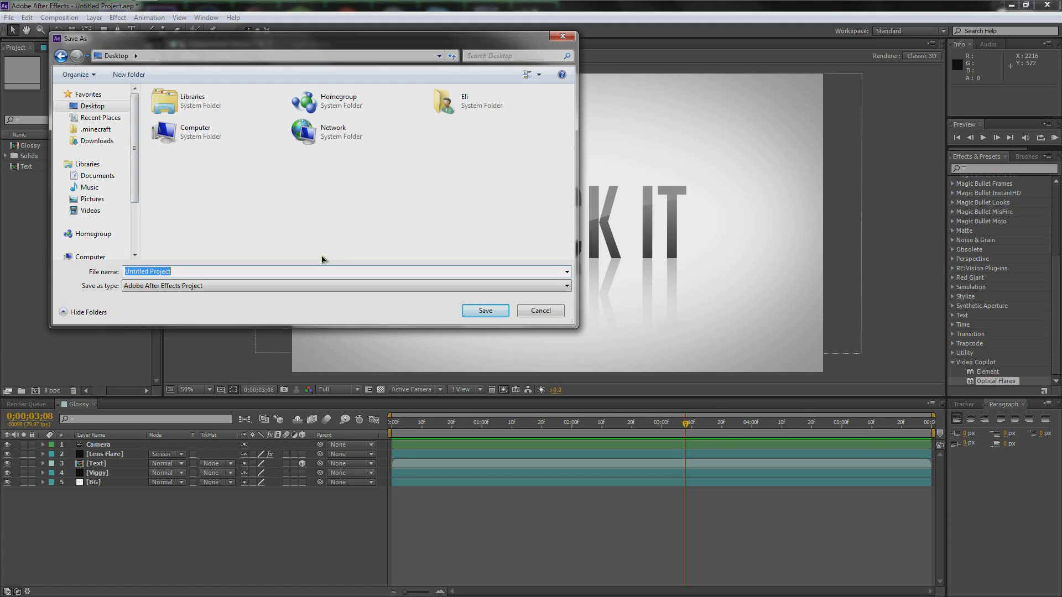
{"action": "type", "text": "Cool Be"}
{"action": "left_click", "coordinate": [485, 311]}
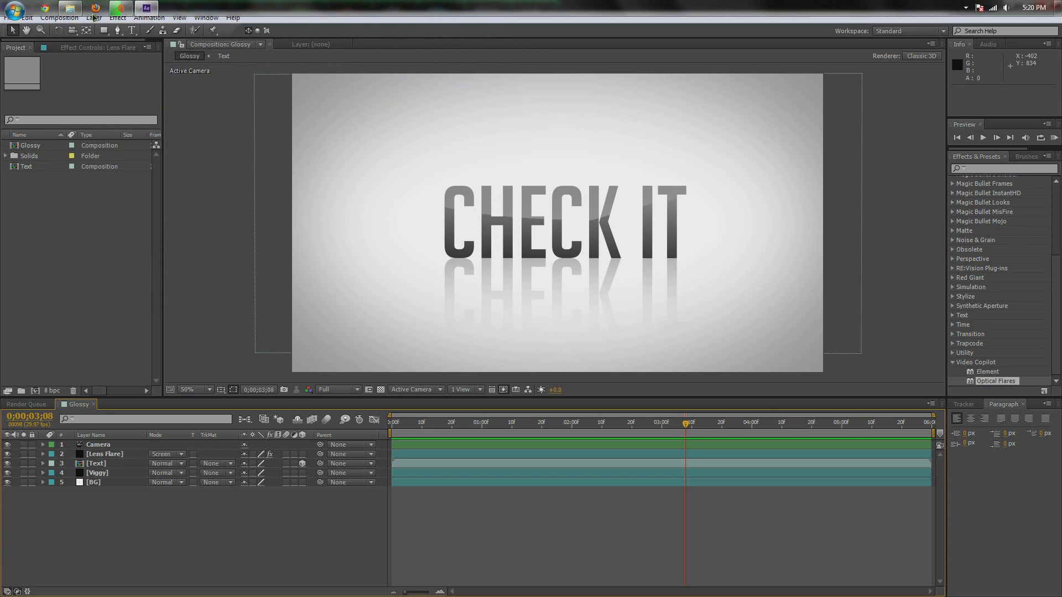
Import Particles_01 from the Bonus Elements folder and place it above the Camera layer, starting at 0;00;00;18.
{"action": "left_click", "coordinate": [70, 7]}
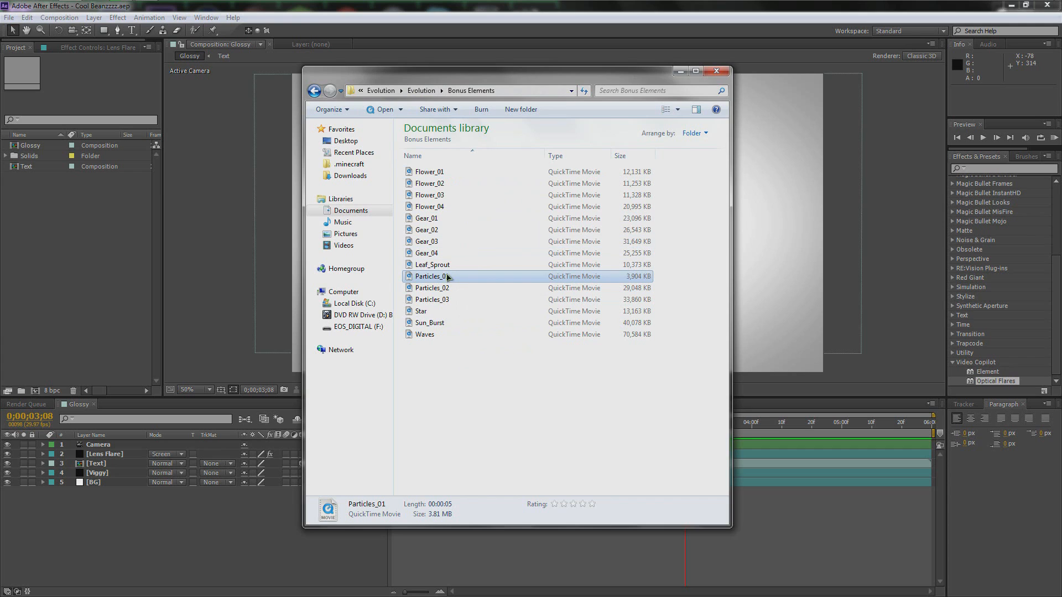
{"action": "left_click_drag", "start_coordinate": [446, 276], "coordinate": [76, 222]}
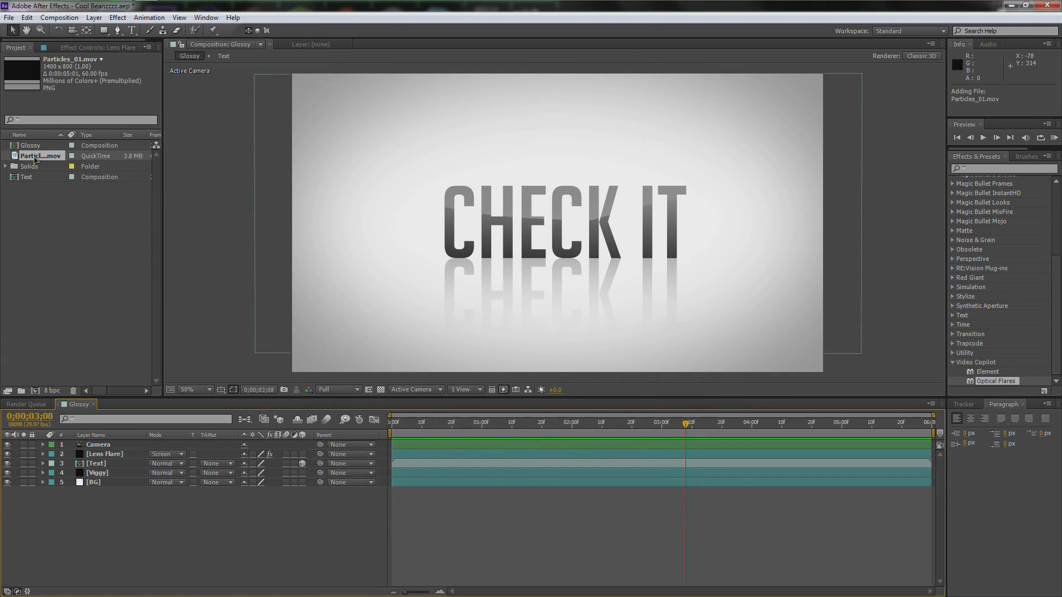
{"action": "left_click_drag", "start_coordinate": [35, 158], "coordinate": [134, 451]}
{"action": "left_click_drag", "start_coordinate": [534, 446], "coordinate": [588, 449]}
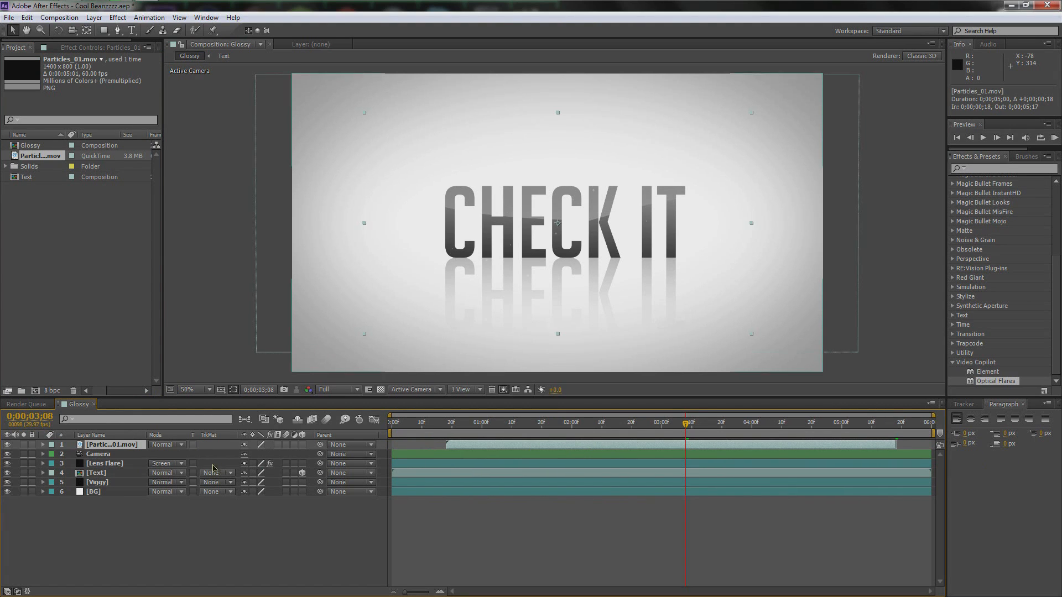
Rename the Particles_01.mov layer to Particlezzzz.
{"action": "key", "text": "Return"}
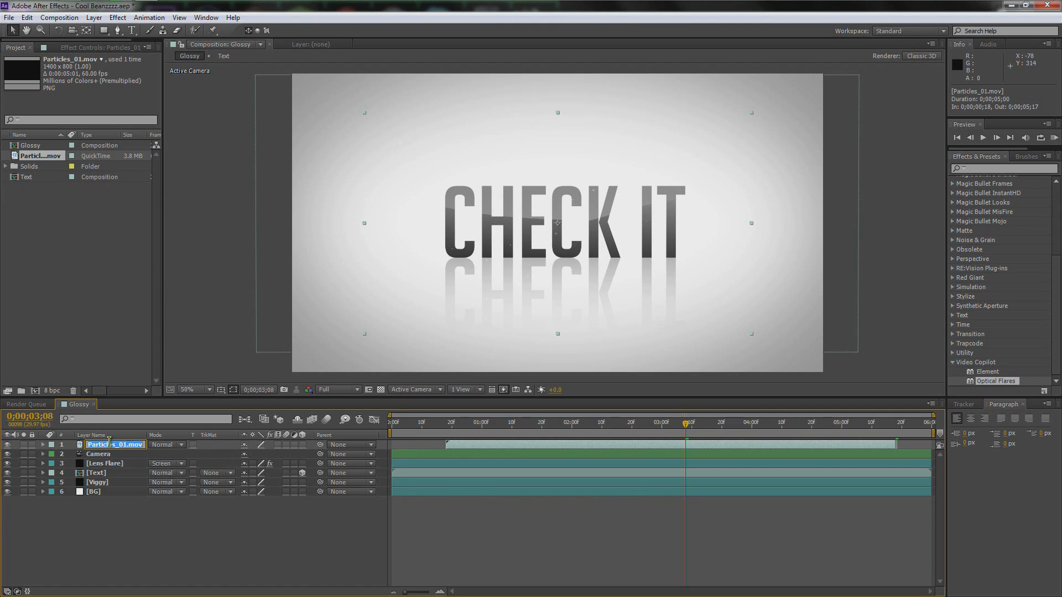
{"action": "type", "text": "Particlezzzz"}
{"action": "key", "text": "Return"}
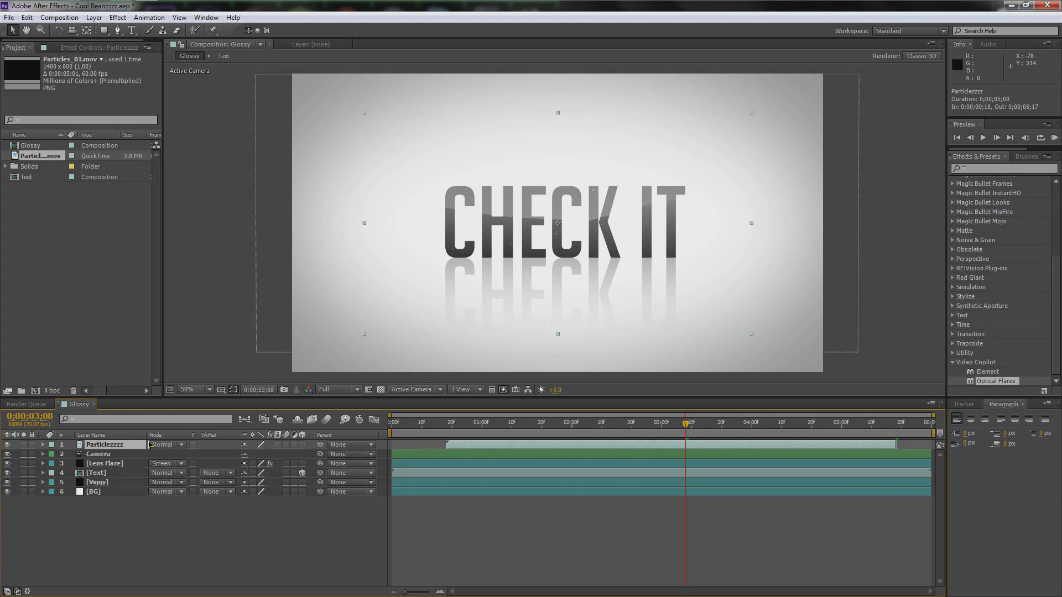
Start keyframing the Particlezzzz layer's Opacity at 0% on its first frame, 0;00;00;18.
{"action": "key", "text": "t"}
{"action": "left_click_drag", "start_coordinate": [485, 426], "coordinate": [447, 425]}
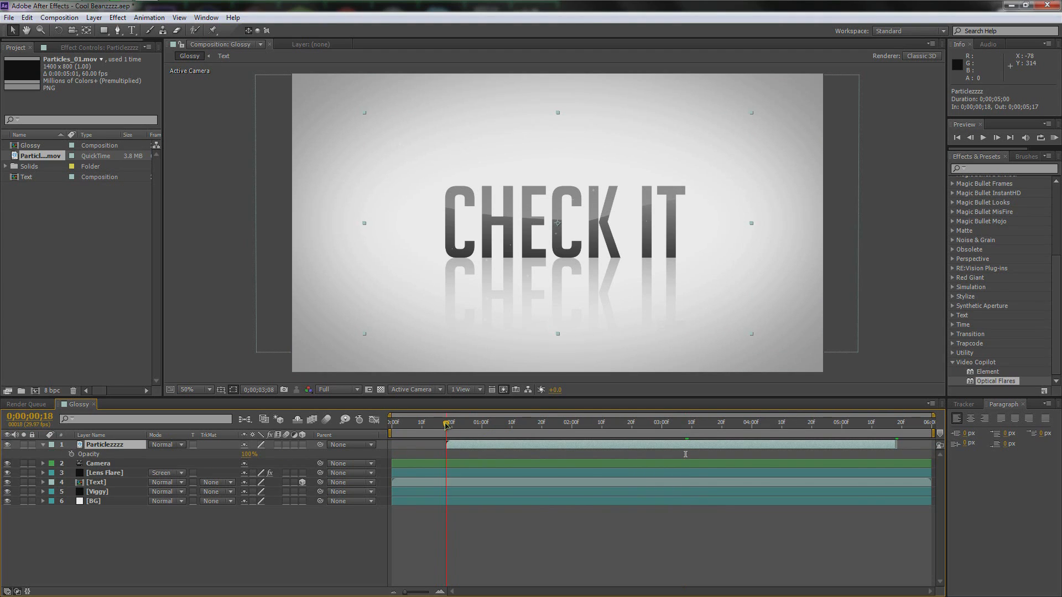
{"action": "left_click", "coordinate": [71, 454]}
{"action": "left_click_drag", "start_coordinate": [246, 454], "coordinate": [214, 453]}
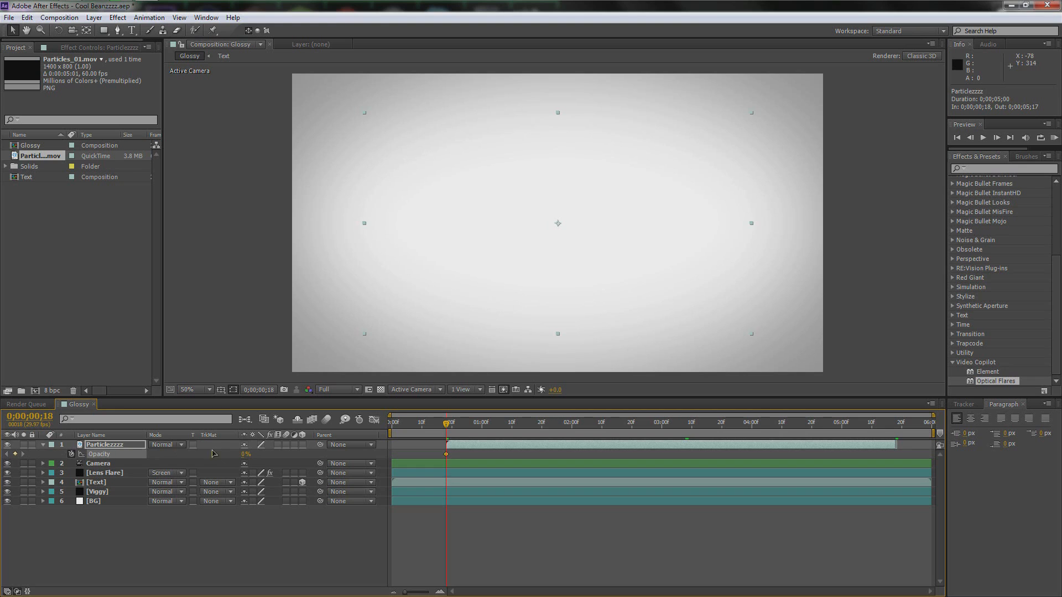
Keyframe the Particlezzzz layer's Opacity at 100% at 0;00;02;00 and hold that value with another keyframe at 0;00;04;00.
{"action": "left_click_drag", "start_coordinate": [447, 424], "coordinate": [573, 427]}
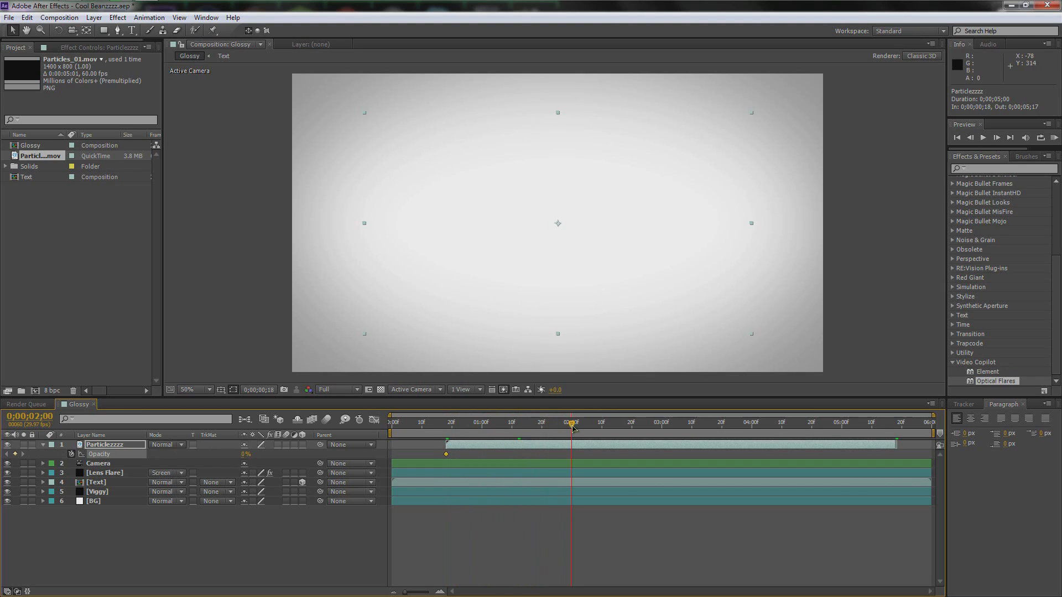
{"action": "left_click_drag", "start_coordinate": [242, 455], "coordinate": [412, 455]}
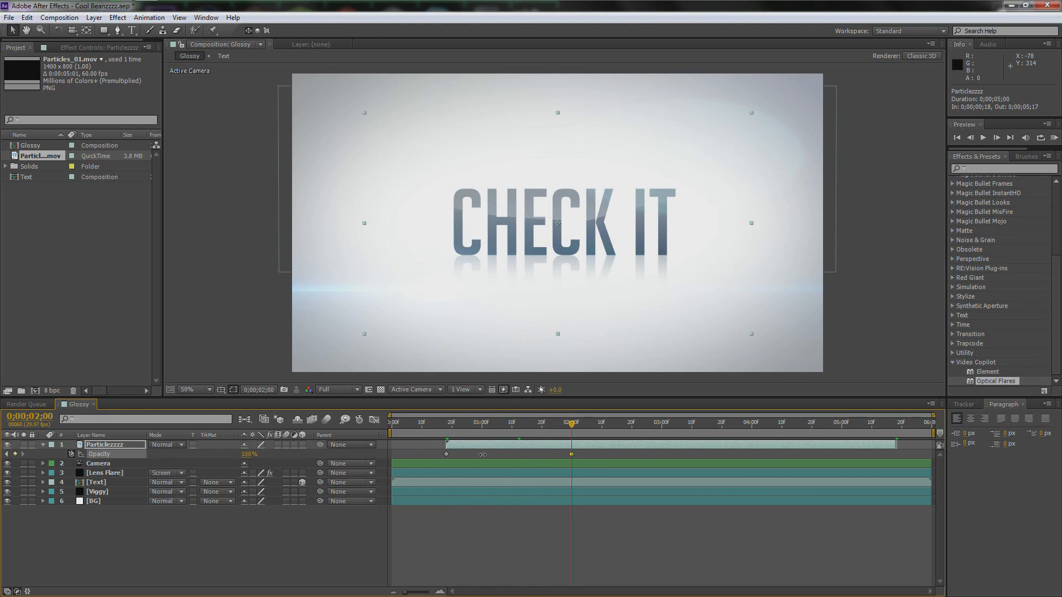
{"action": "left_click_drag", "start_coordinate": [572, 425], "coordinate": [752, 429]}
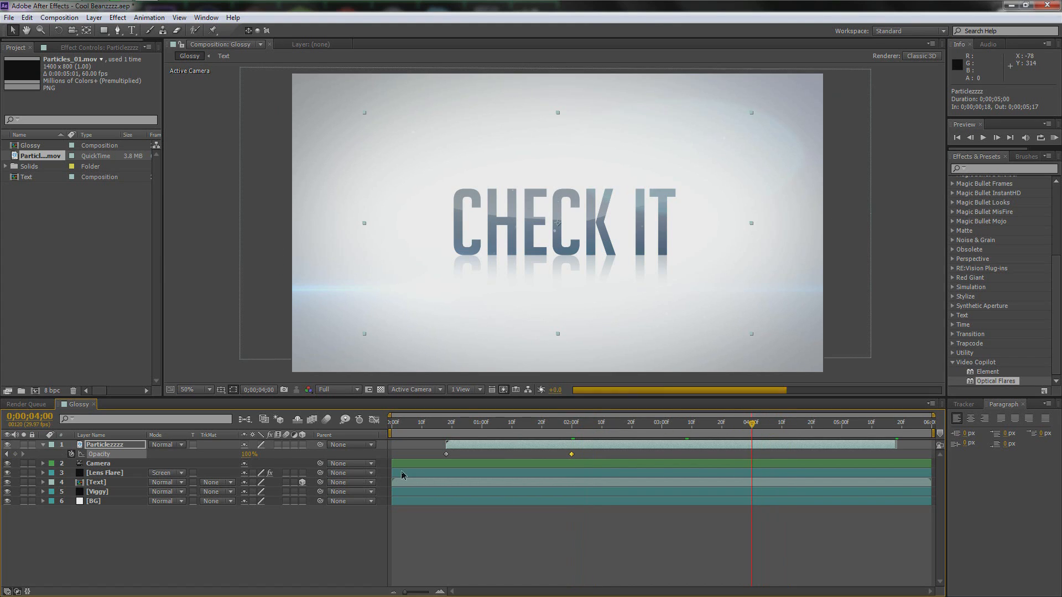
{"action": "left_click", "coordinate": [15, 453]}
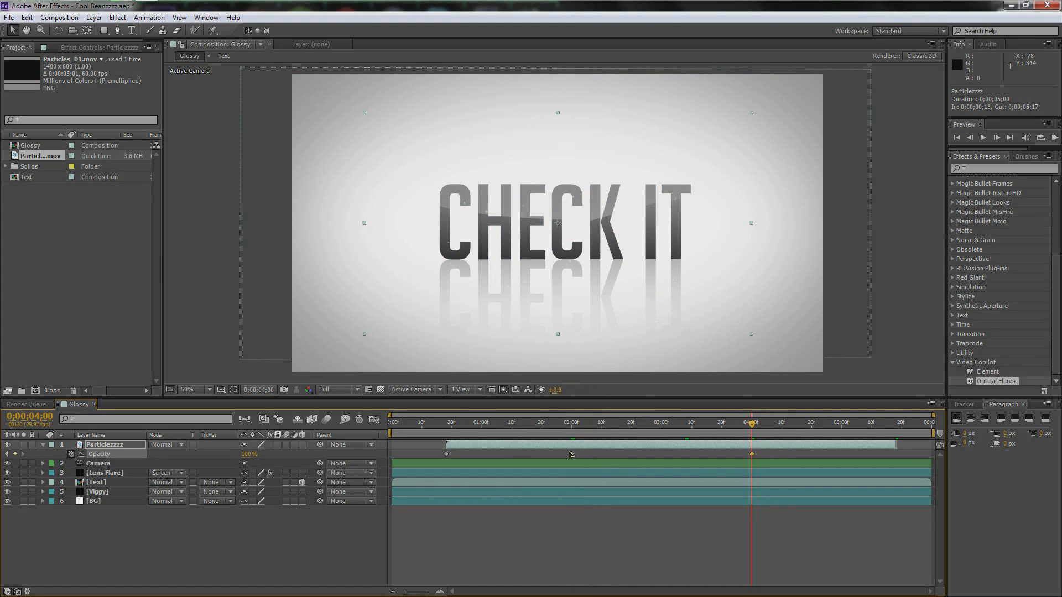
Keyframe the Particlezzzz layer's Opacity at 0% at 0;00;05;18 and return the current time to 0;00;02;18.
{"action": "left_click", "coordinate": [895, 426]}
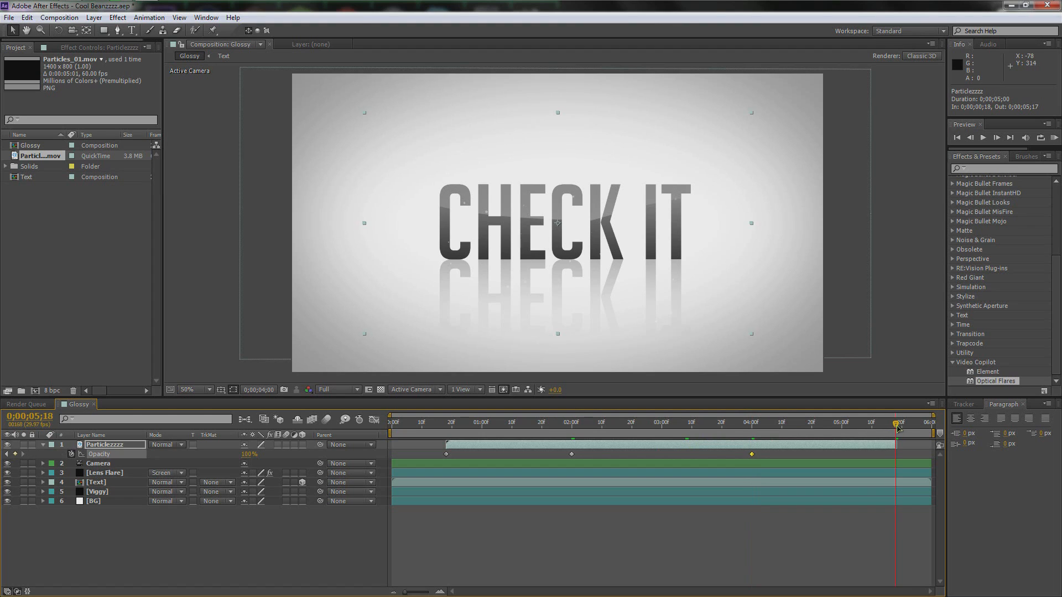
{"action": "left_click_drag", "start_coordinate": [248, 454], "coordinate": [120, 454]}
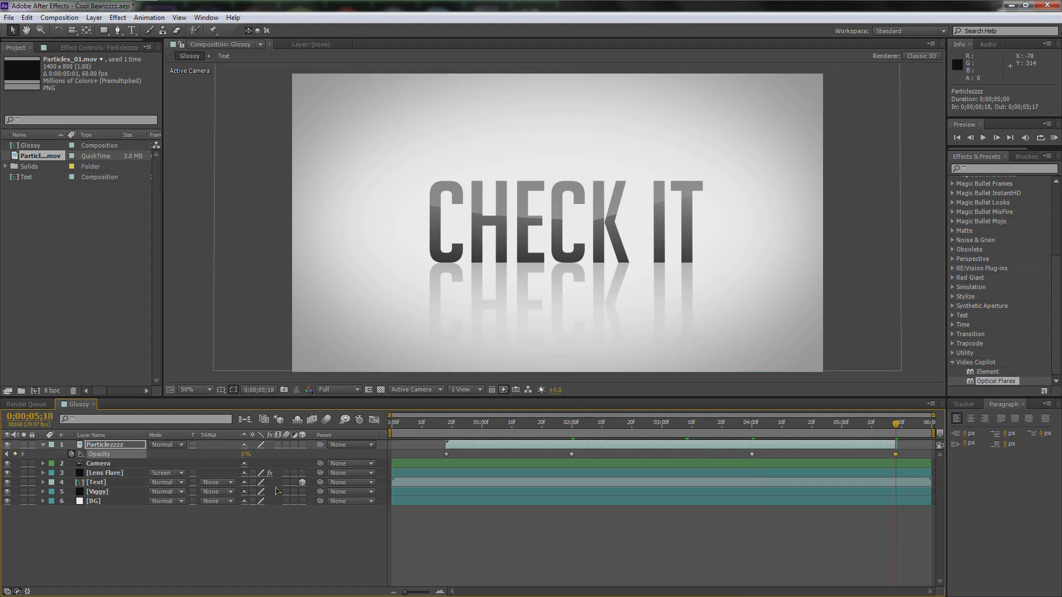
{"action": "left_click", "coordinate": [700, 425]}
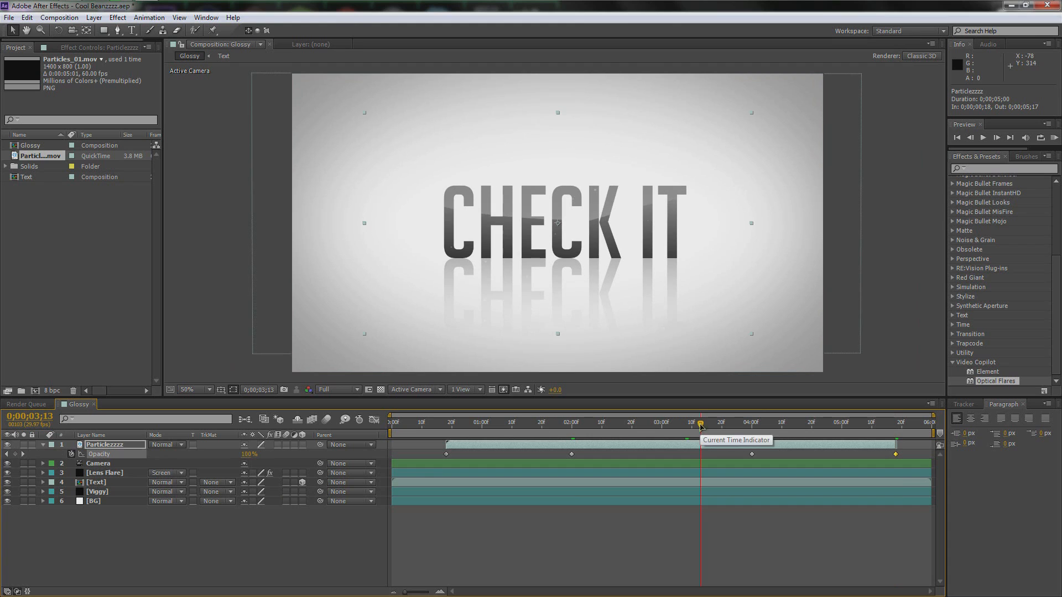
{"action": "left_click", "coordinate": [625, 426]}
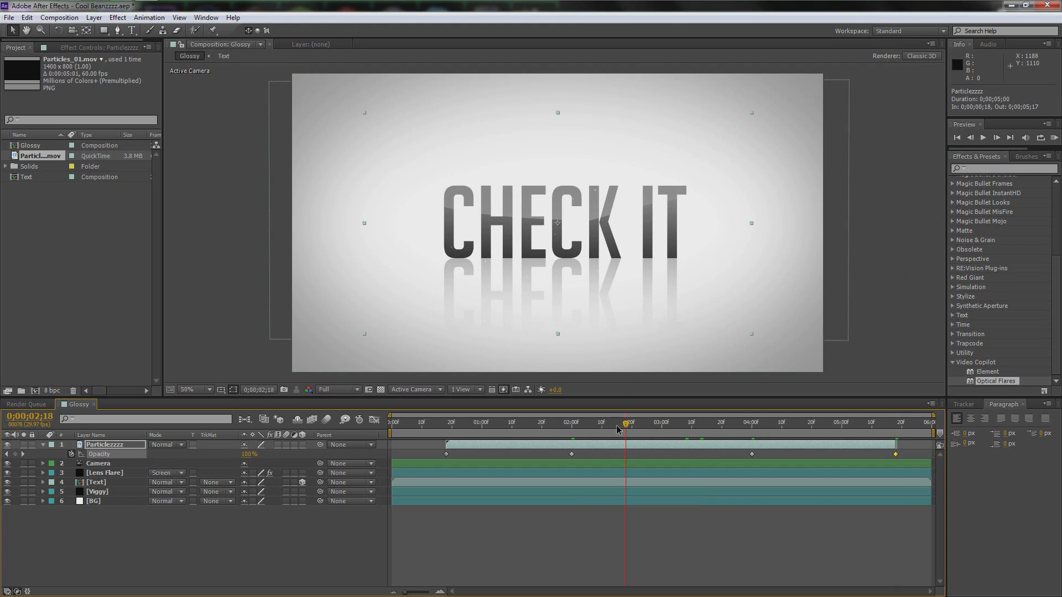
Try alternative blending modes, including Overlay, on the Particlezzzz layer.
{"action": "key", "text": "period"}
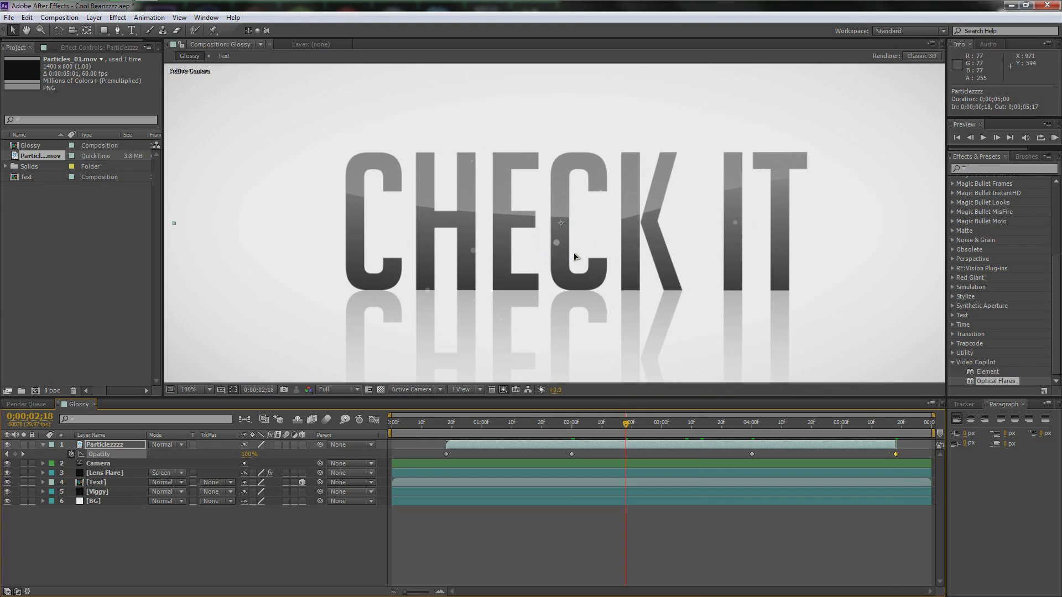
{"action": "left_click", "coordinate": [163, 445]}
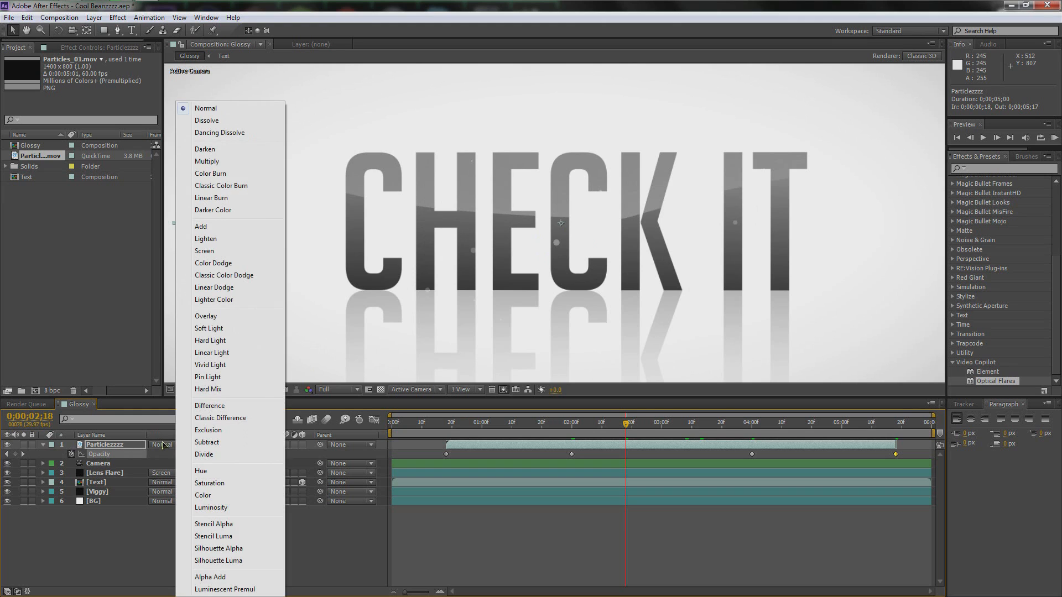
{"action": "left_click", "coordinate": [219, 321]}
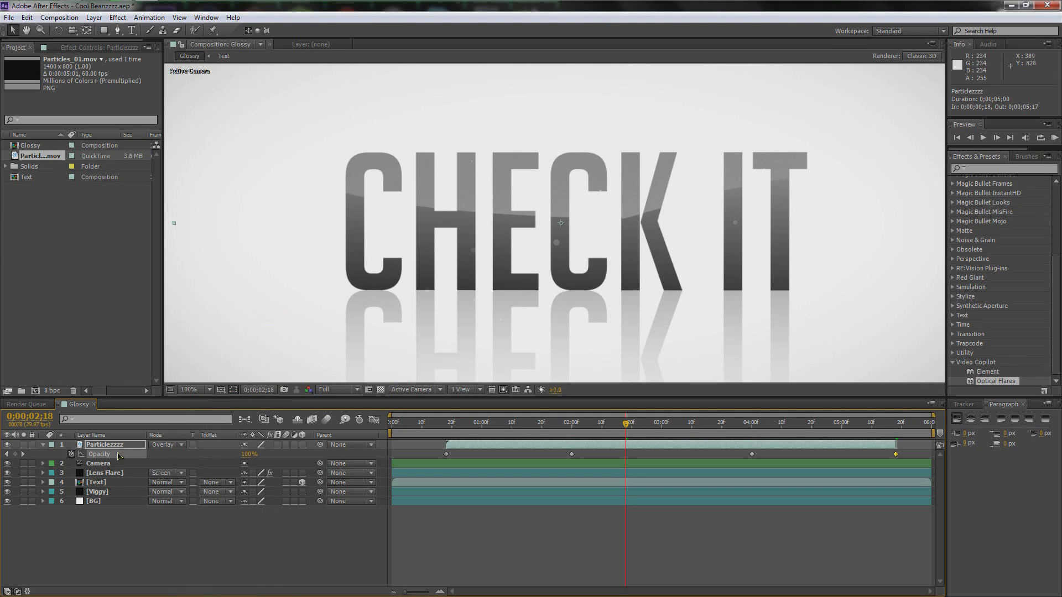
{"action": "left_click", "coordinate": [172, 445]}
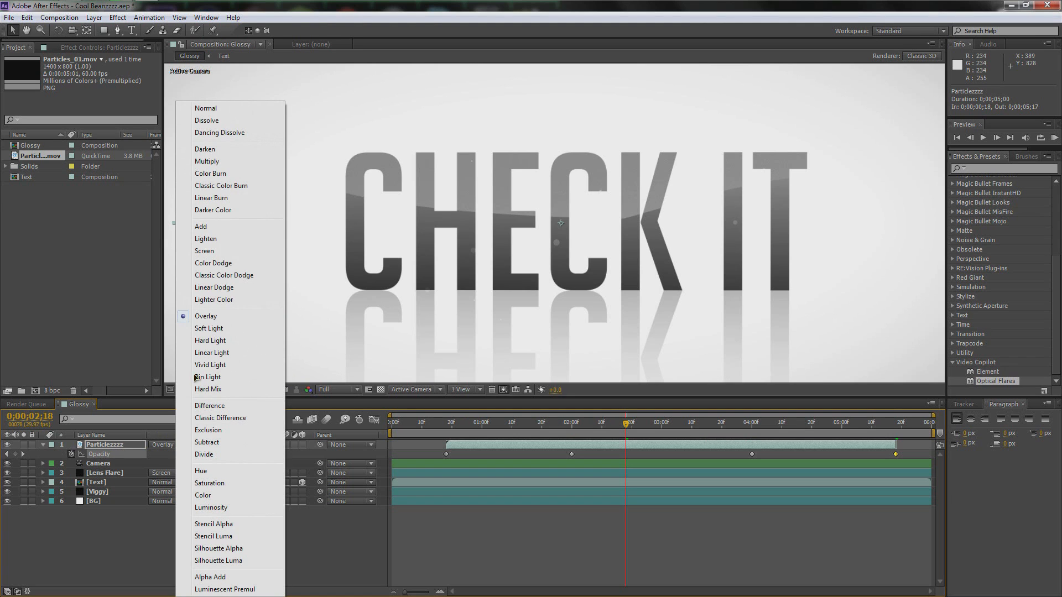
{"action": "left_click", "coordinate": [221, 203]}
Set the Particlezzzz layer's blending mode to Classic Color Dodge.
{"action": "left_click", "coordinate": [166, 446]}
{"action": "left_click", "coordinate": [226, 277]}
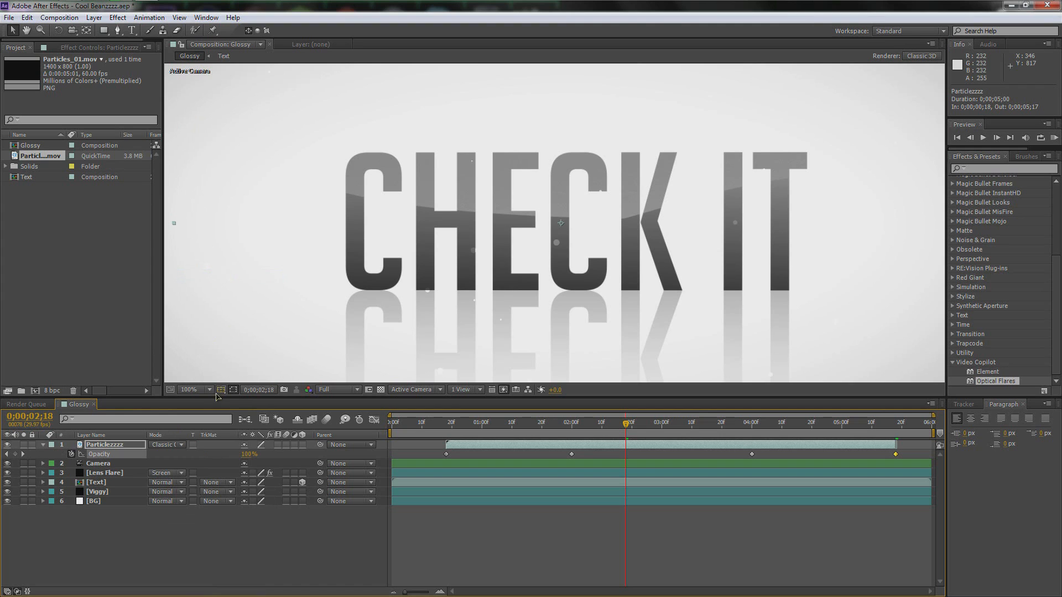
{"action": "key", "text": "comma"}
{"action": "key", "text": "comma"}
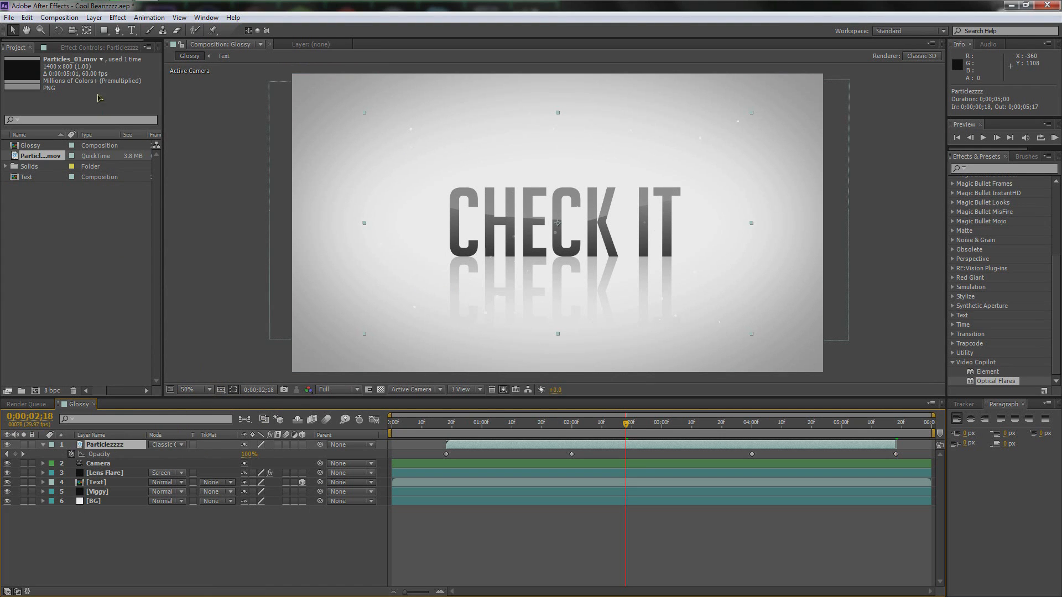
Apply the Stylize Glow effect to the Particlezzzz layer.
{"action": "left_click", "coordinate": [94, 17]}
{"action": "mouse_move", "coordinate": [119, 20]}
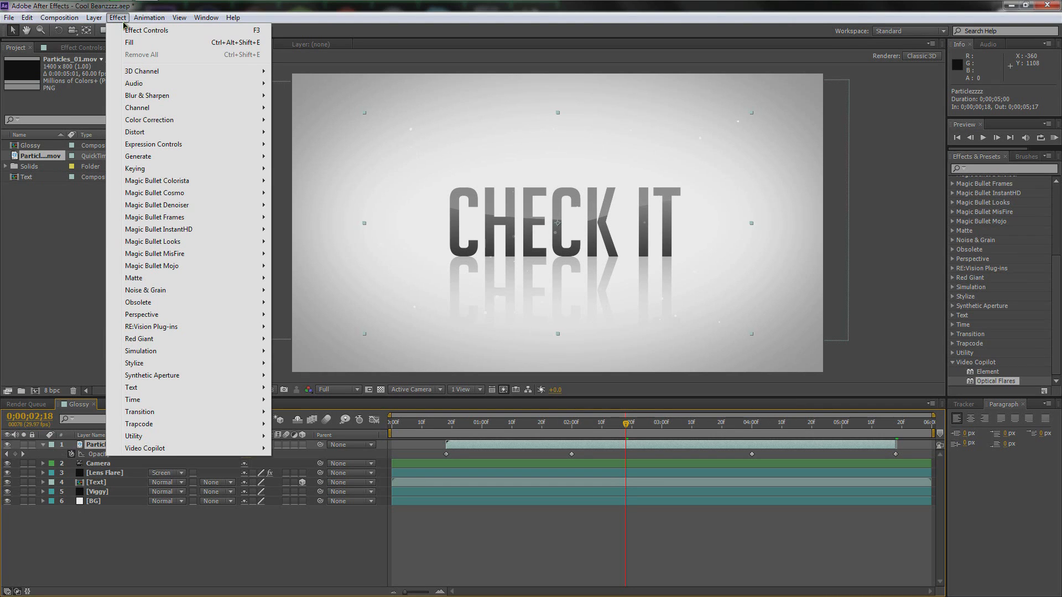
{"action": "mouse_move", "coordinate": [169, 161]}
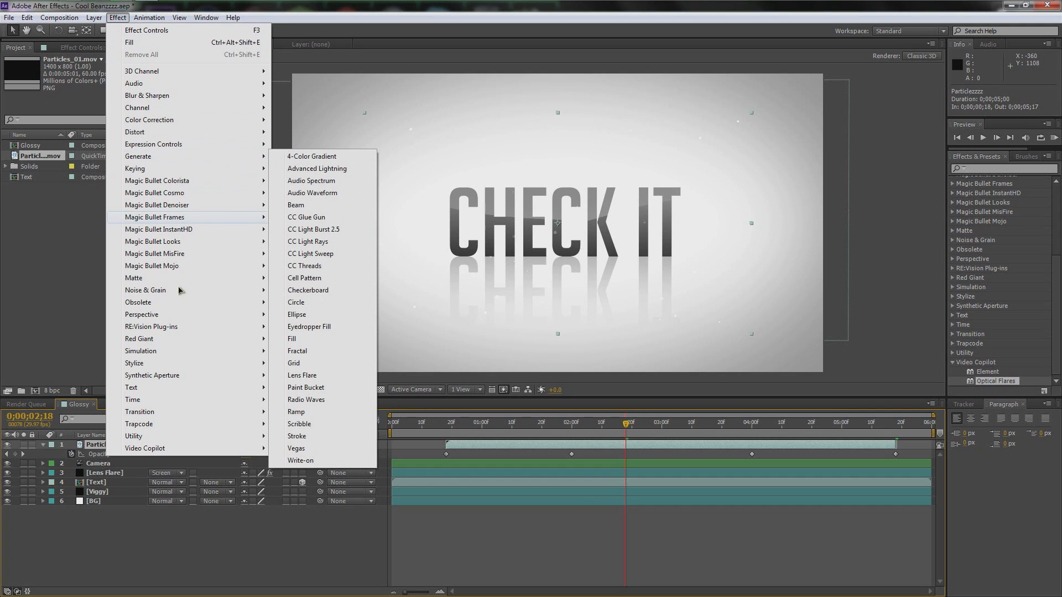
{"action": "mouse_move", "coordinate": [171, 363]}
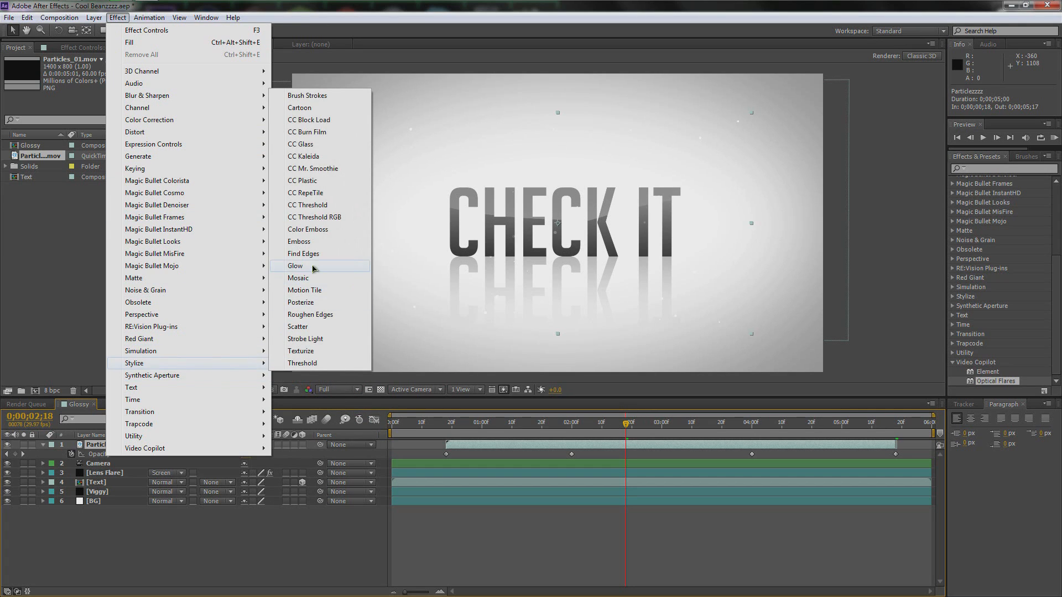
{"action": "left_click", "coordinate": [295, 266]}
{"action": "key", "text": "period"}
{"action": "key", "text": "h"}
{"action": "left_click_drag", "start_coordinate": [436, 171], "coordinate": [509, 255]}
{"action": "key", "text": "v"}
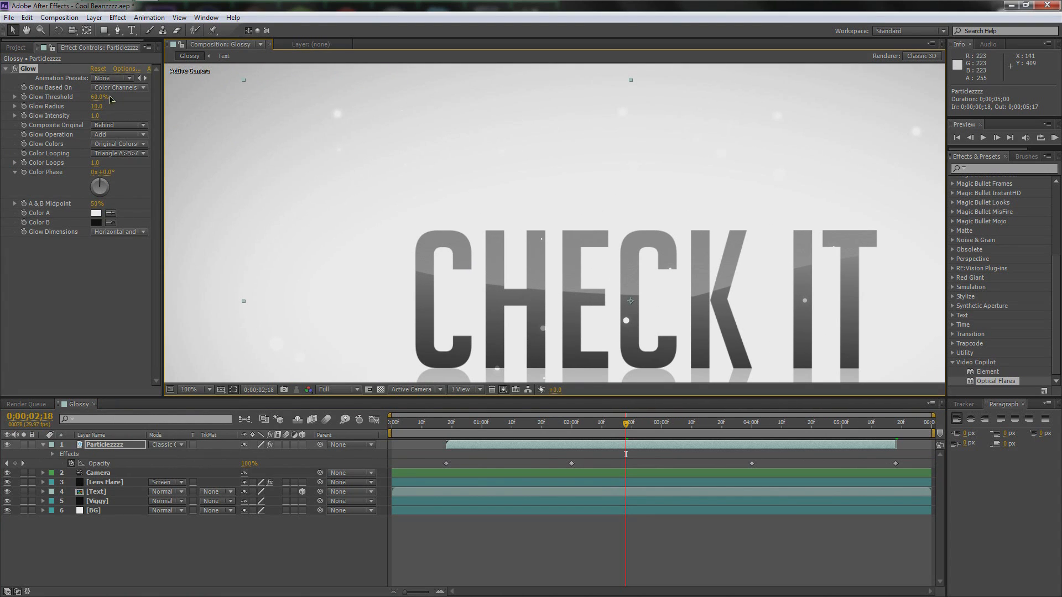
Try a Glow Threshold of 72.5% and a Glow Radius of 116 on the particles, and delete the Glow effect.
{"action": "left_click_drag", "start_coordinate": [97, 97], "coordinate": [17, 111]}
{"action": "left_click_drag", "start_coordinate": [94, 107], "coordinate": [125, 113]}
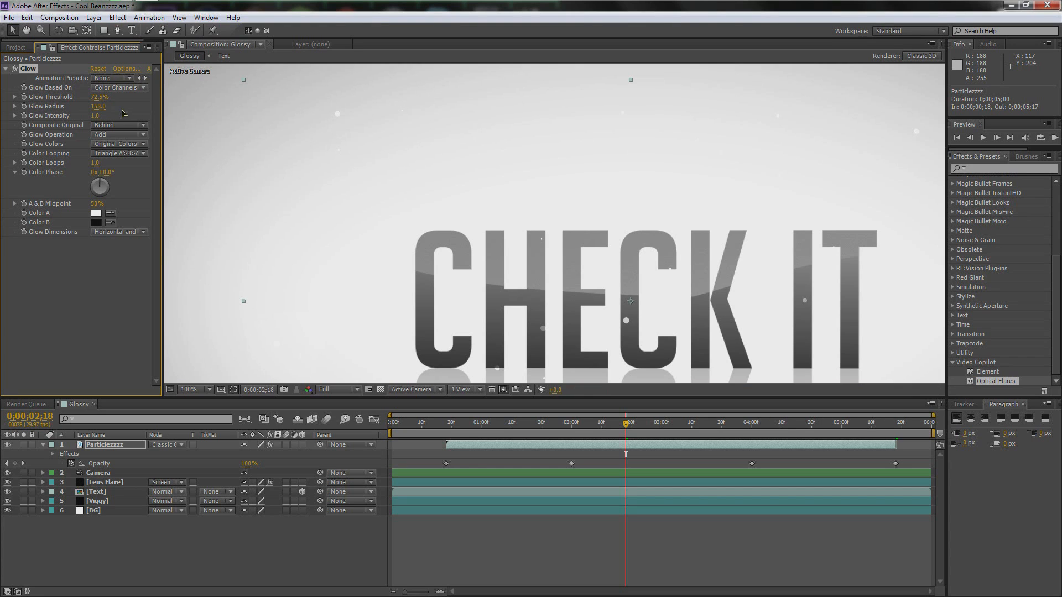
{"action": "left_click", "coordinate": [95, 109]}
{"action": "left_click", "coordinate": [35, 69]}
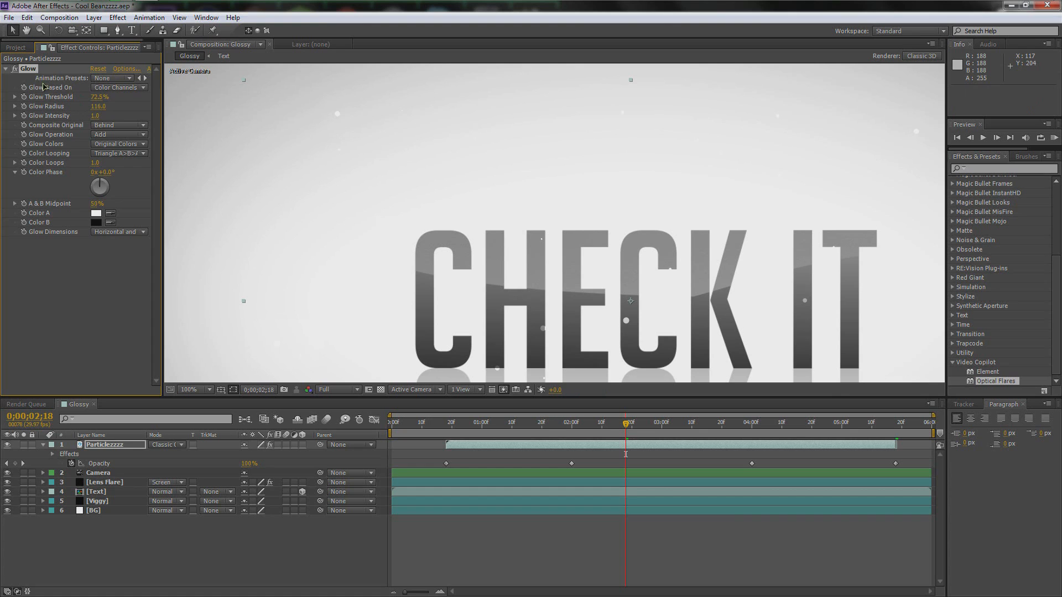
{"action": "key", "text": "Delete"}
Reapply the Glow effect to the Particlezzzz layer with its default settings.
{"action": "left_click", "coordinate": [118, 17]}
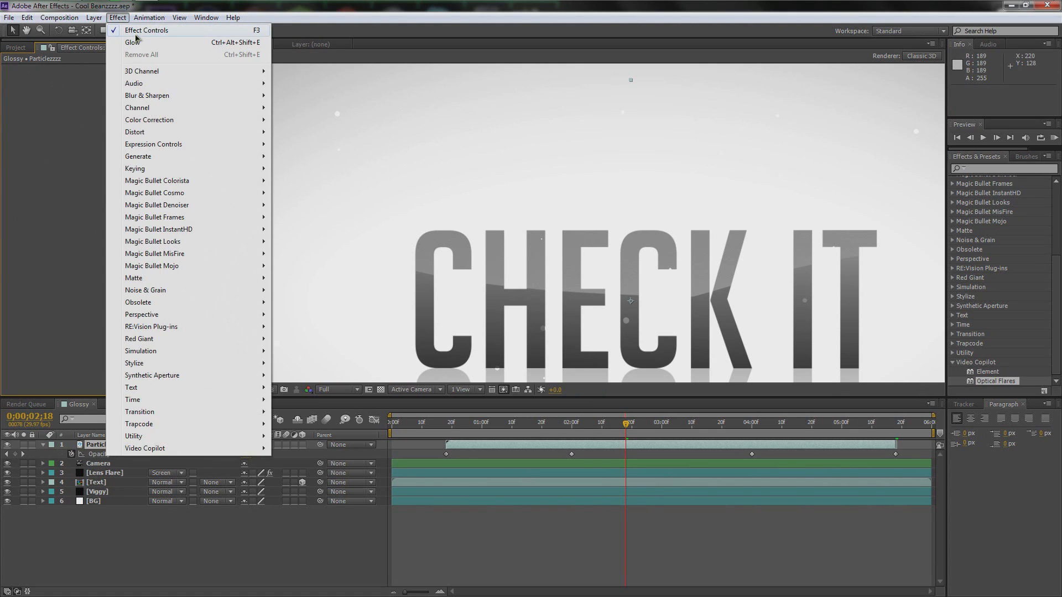
{"action": "left_click", "coordinate": [136, 43]}
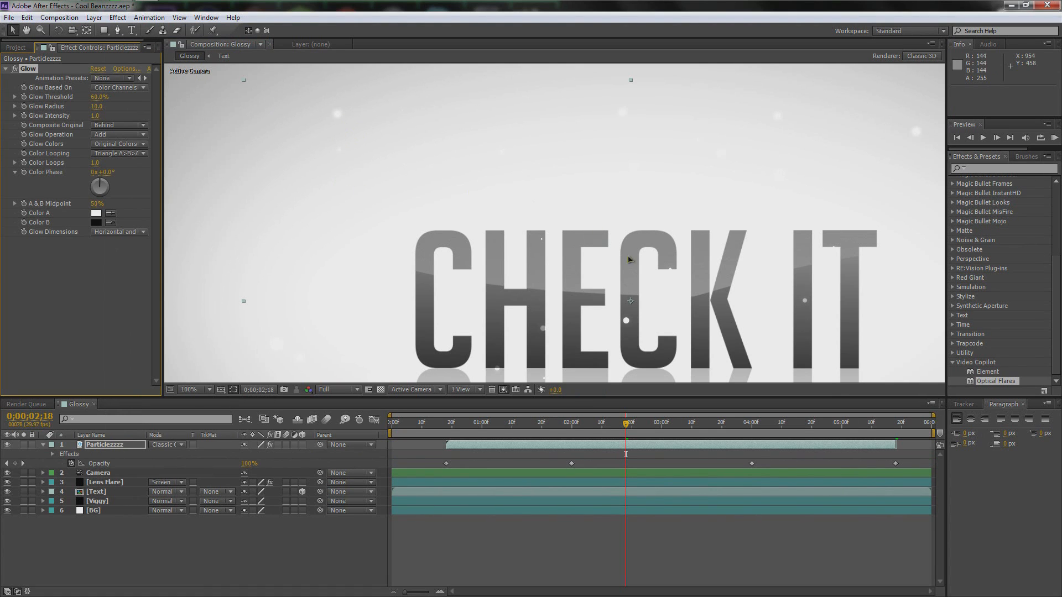
{"action": "left_click_drag", "start_coordinate": [629, 258], "coordinate": [551, 177]}
{"action": "left_click_drag", "start_coordinate": [374, 178], "coordinate": [482, 265]}
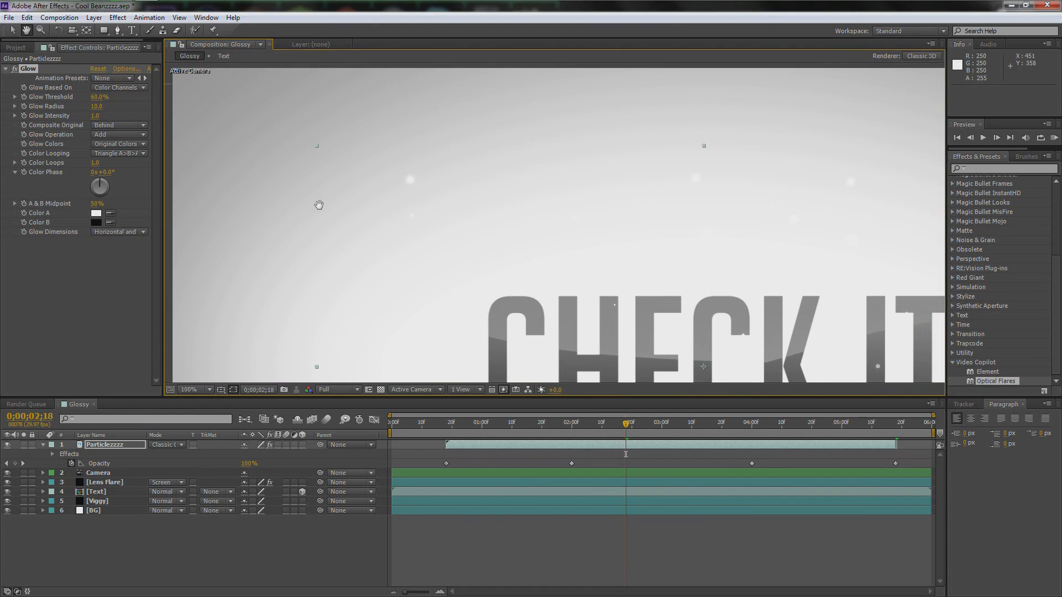
Raise the particles' Glow Intensity to 3.1.
{"action": "left_click", "coordinate": [108, 118]}
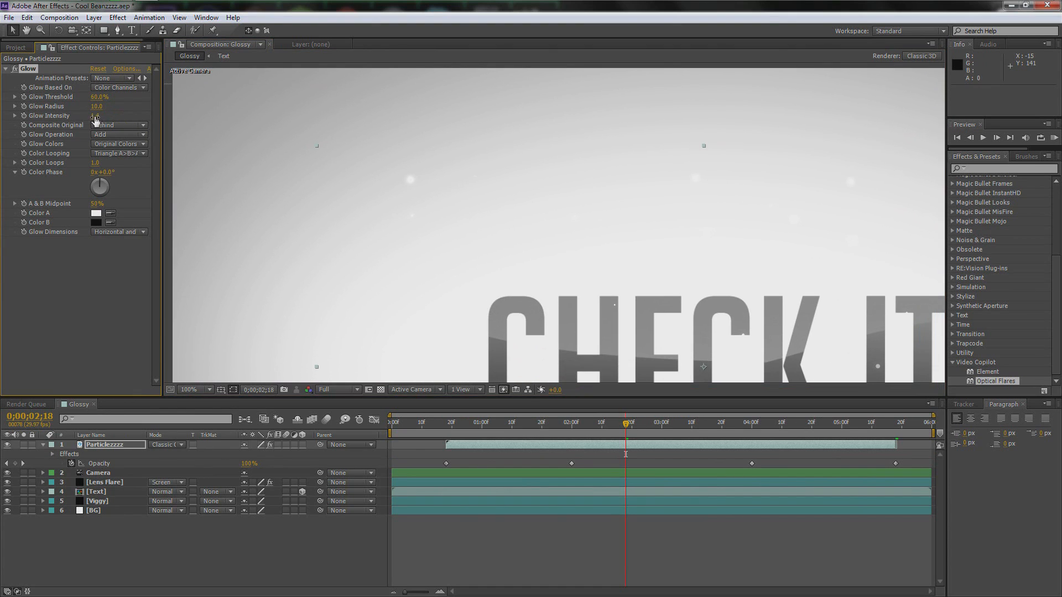
{"action": "left_click_drag", "start_coordinate": [185, 117], "coordinate": [191, 122]}
{"action": "key", "text": "space"}
{"action": "left_click_drag", "start_coordinate": [623, 283], "coordinate": [499, 162]}
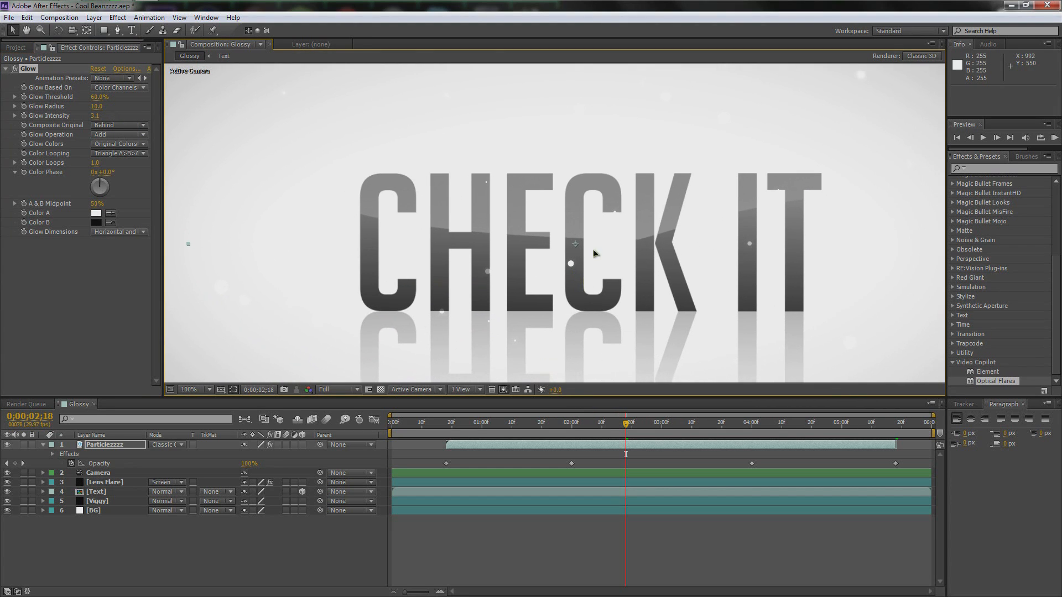
{"action": "scroll", "coordinate": [592, 253], "scroll_direction": "down", "scroll_amount": 2}
{"action": "left_click_drag", "start_coordinate": [558, 208], "coordinate": [547, 201]}
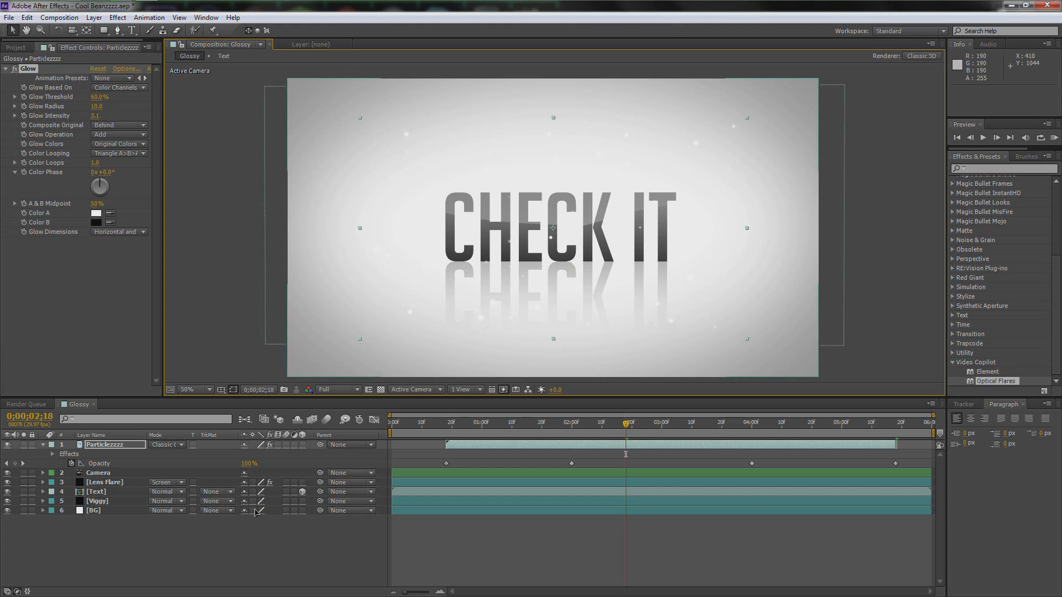
Add the Generate Fill effect to the Particlezzzz layer.
{"action": "left_click", "coordinate": [149, 536]}
{"action": "left_click", "coordinate": [107, 446]}
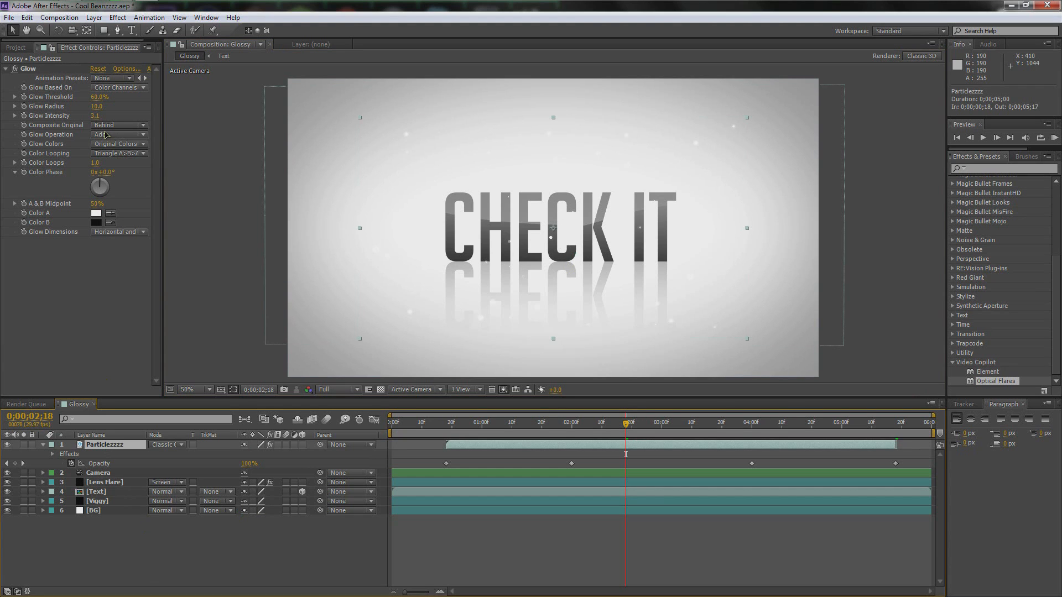
{"action": "left_click", "coordinate": [117, 17]}
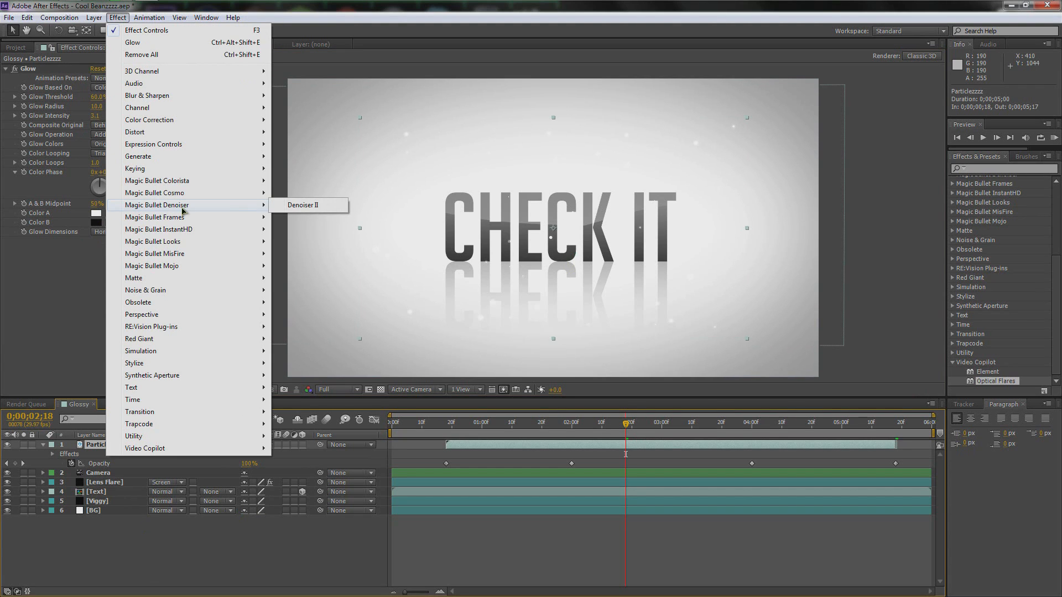
{"action": "mouse_move", "coordinate": [249, 156]}
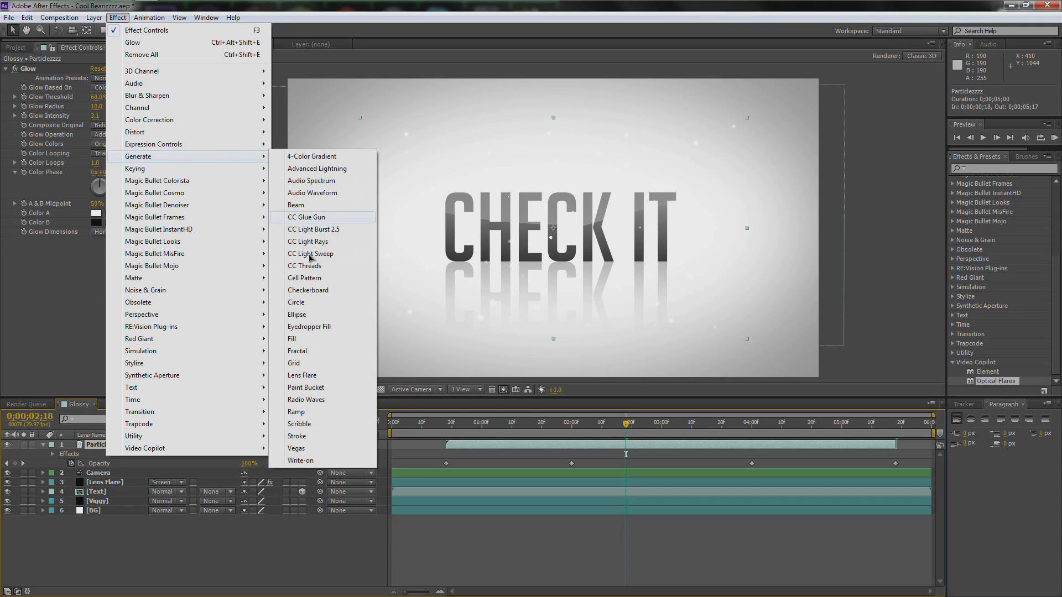
{"action": "left_click", "coordinate": [317, 345]}
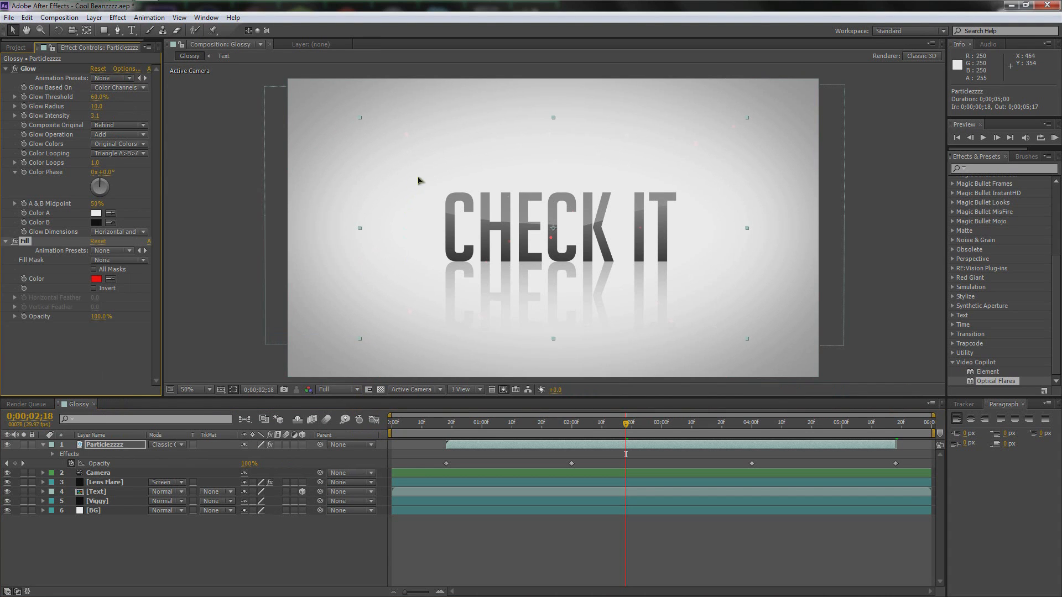
{"action": "key", "text": "slash"}
{"action": "left_click_drag", "start_coordinate": [439, 208], "coordinate": [433, 197]}
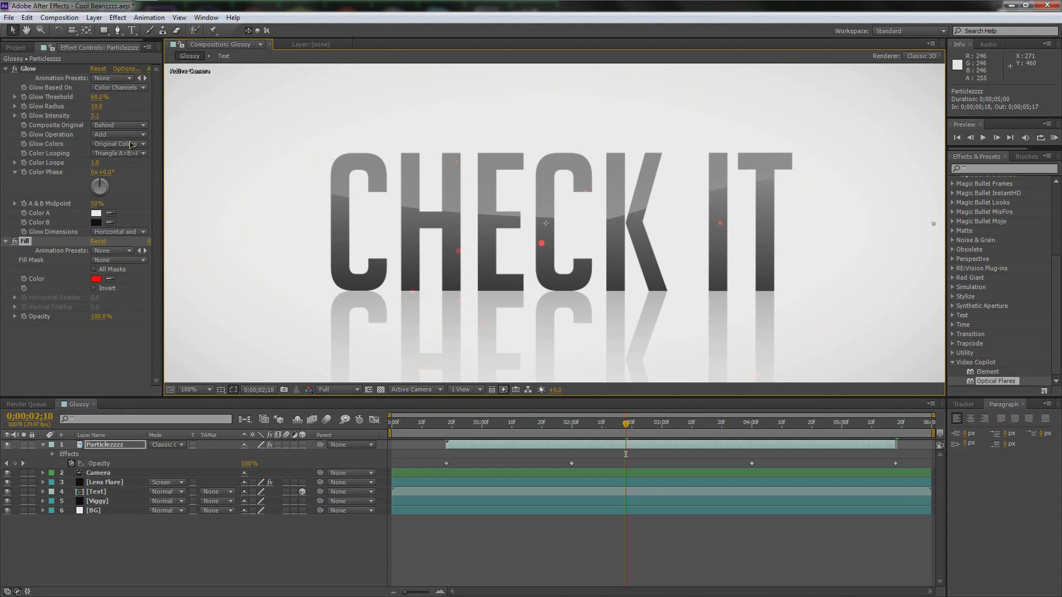
Set the particles' Fill color to a pale yellow with hue 56°, saturation 46% and brightness 90%.
{"action": "left_click", "coordinate": [96, 278]}
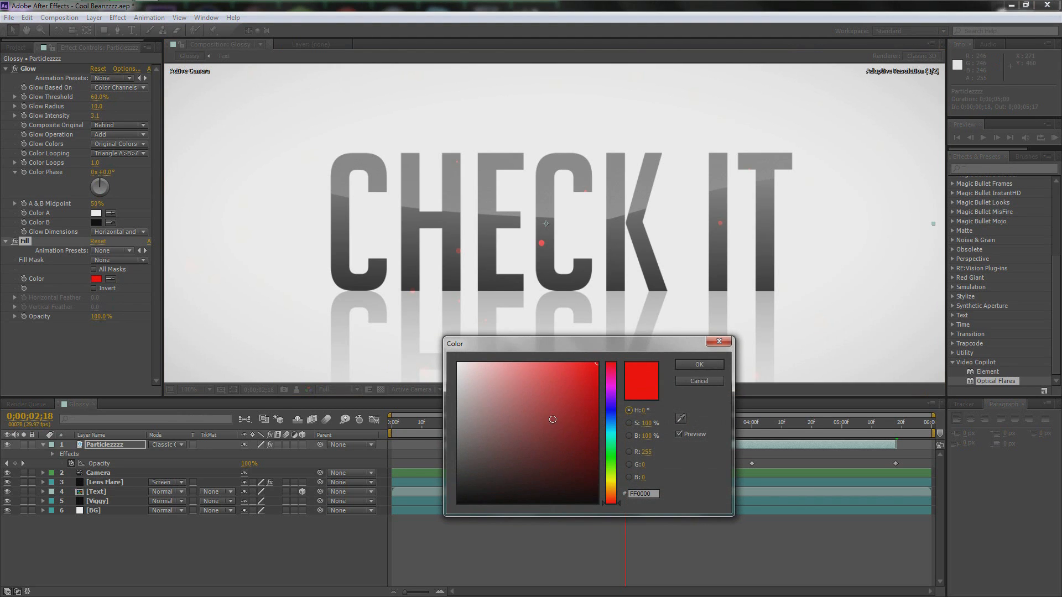
{"action": "left_click_drag", "start_coordinate": [613, 466], "coordinate": [612, 481]}
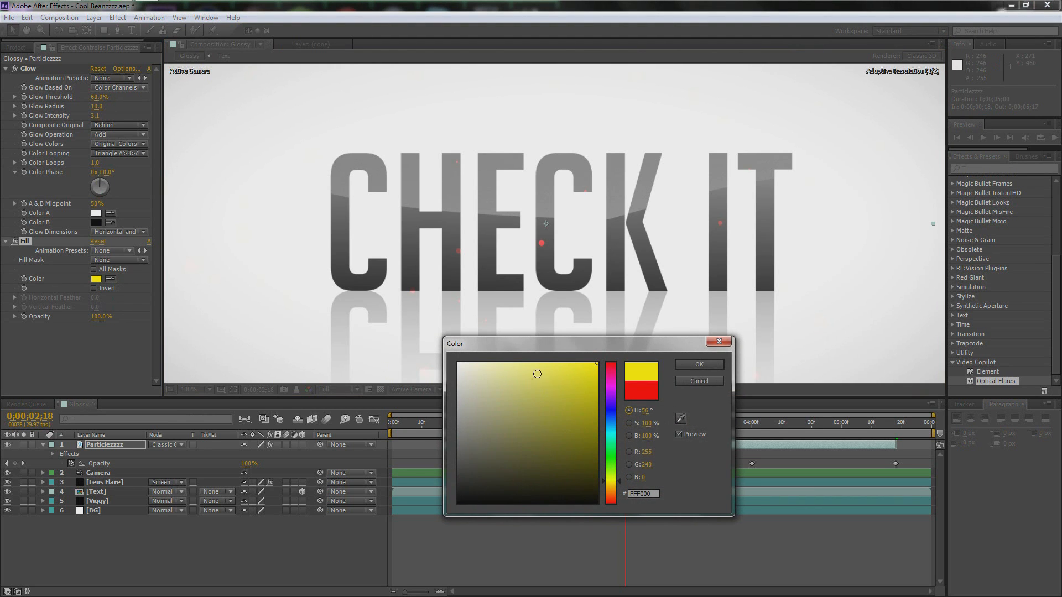
{"action": "left_click", "coordinate": [515, 375]}
{"action": "left_click_drag", "start_coordinate": [498, 378], "coordinate": [522, 377]}
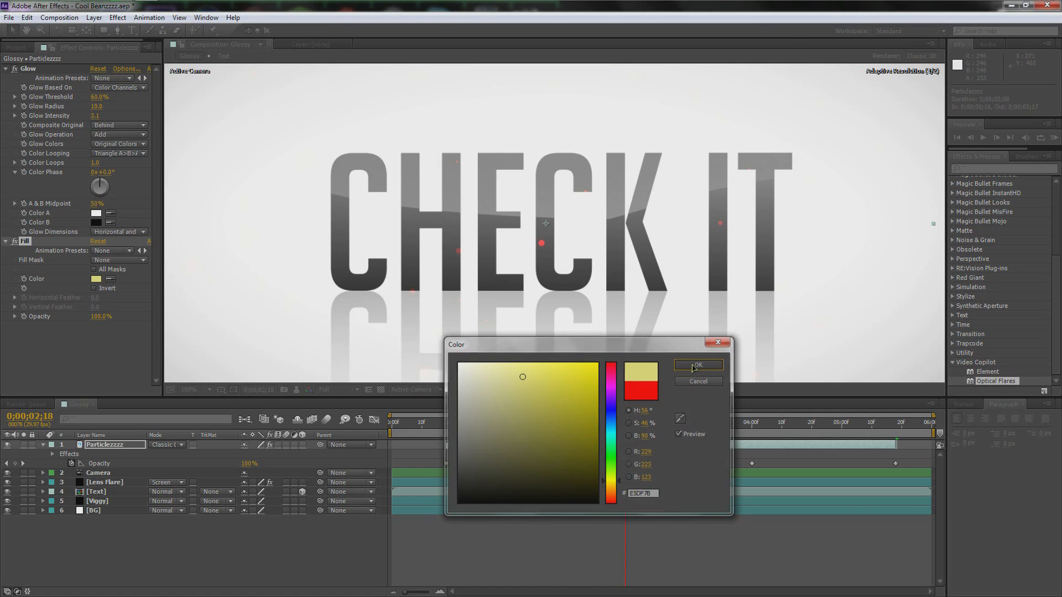
{"action": "left_click", "coordinate": [699, 365]}
Inspect the tinted particles around the Check It text and preview the Glossy composition's animation.
{"action": "key", "text": "h"}
{"action": "left_click_drag", "start_coordinate": [417, 217], "coordinate": [501, 281]}
{"action": "left_click_drag", "start_coordinate": [593, 268], "coordinate": [526, 206]}
{"action": "key", "text": "v"}
{"action": "scroll", "coordinate": [556, 240], "scroll_direction": "down", "scroll_amount": 2}
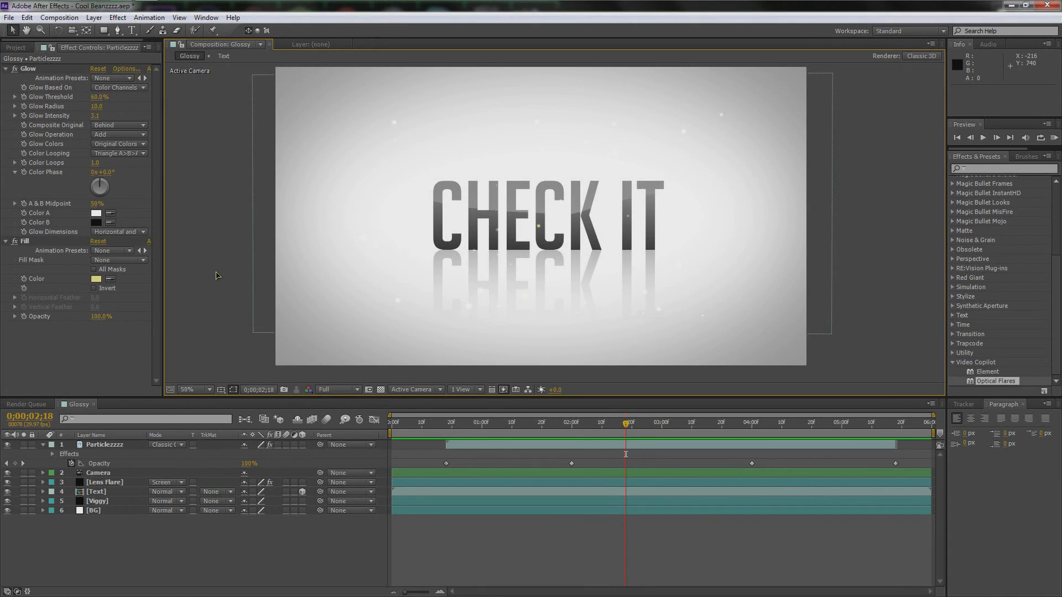
{"action": "key", "text": "space"}
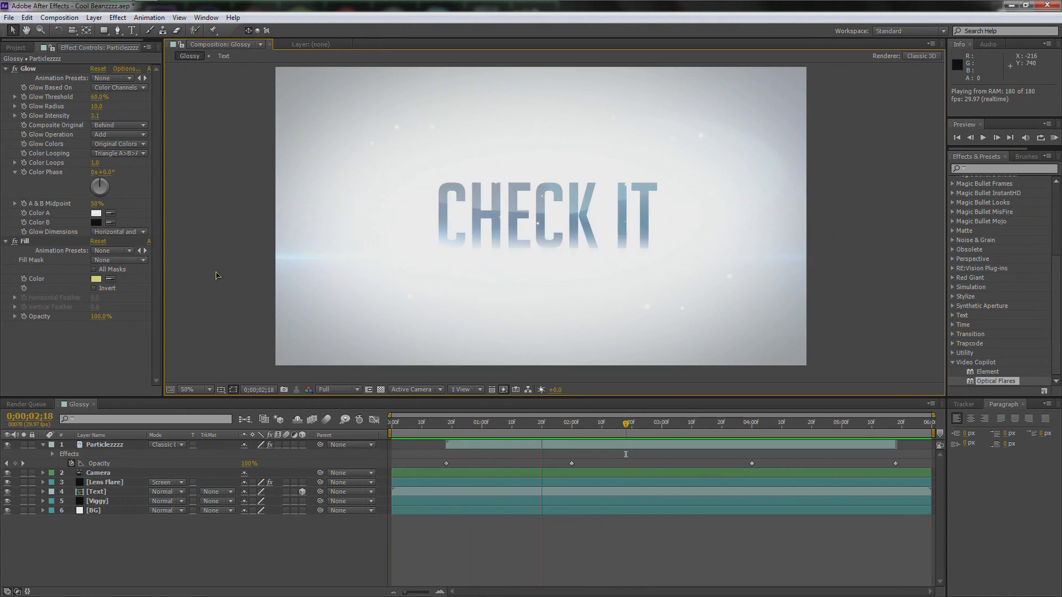